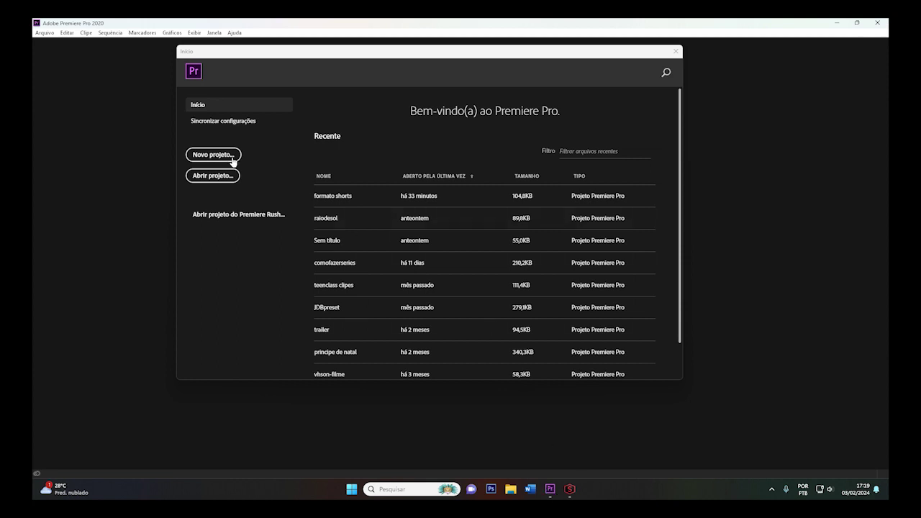
- Create a new project named cinderela
left_click(213, 154)
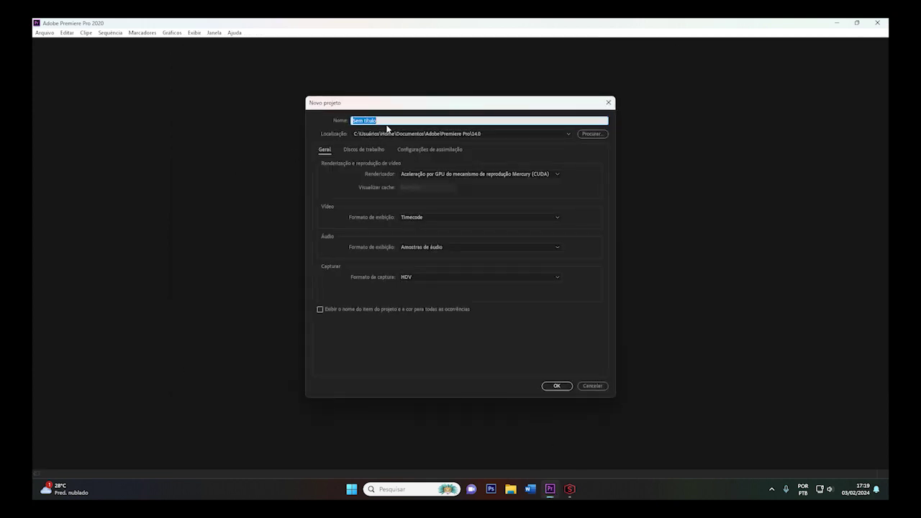
type("cinem")
type("rela")
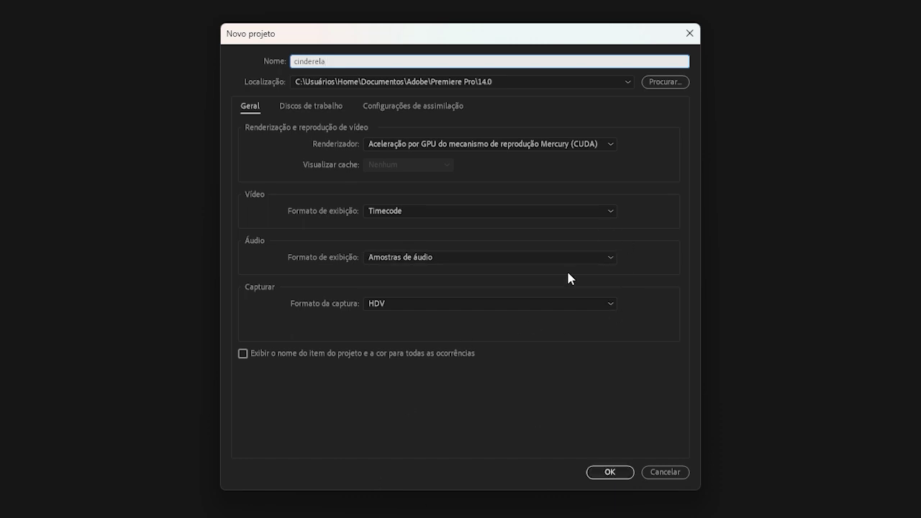
left_click(609, 473)
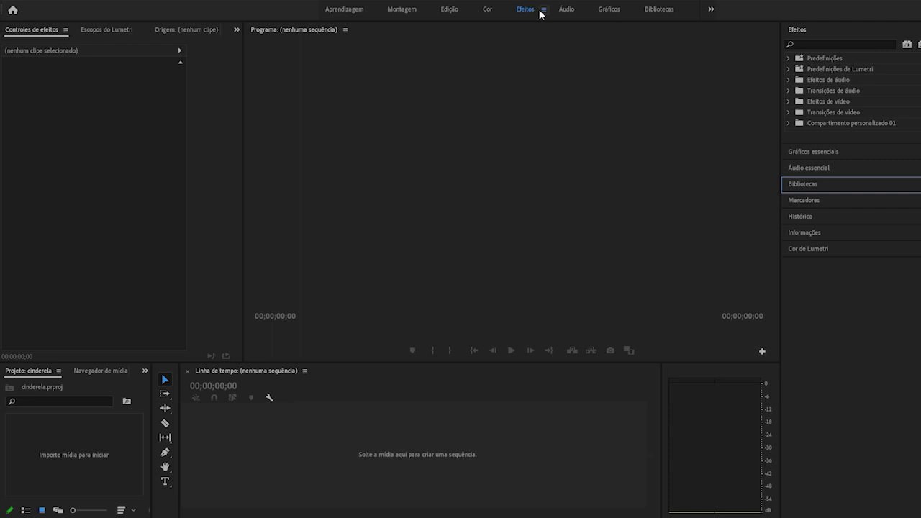
- Switch to File Explorer and open the Sims 4 folder inside Vídeos The sims 4 on Novo volume (D:)
left_click(566, 497)
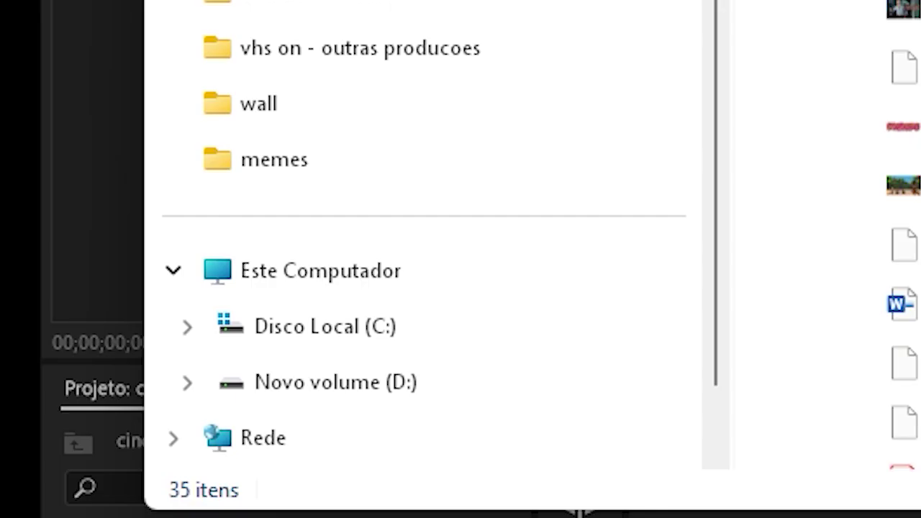
scroll(345, 185, "down", 1)
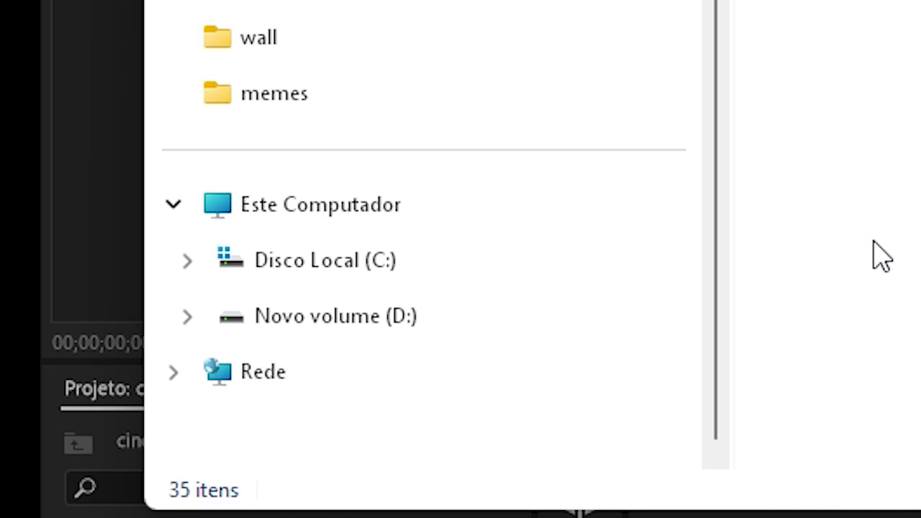
left_click(362, 334)
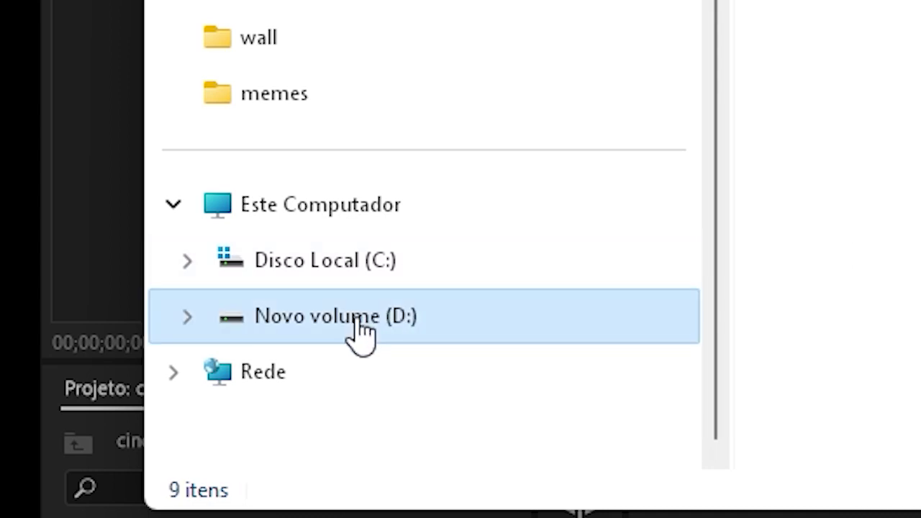
left_click(615, 212)
double_click(616, 212)
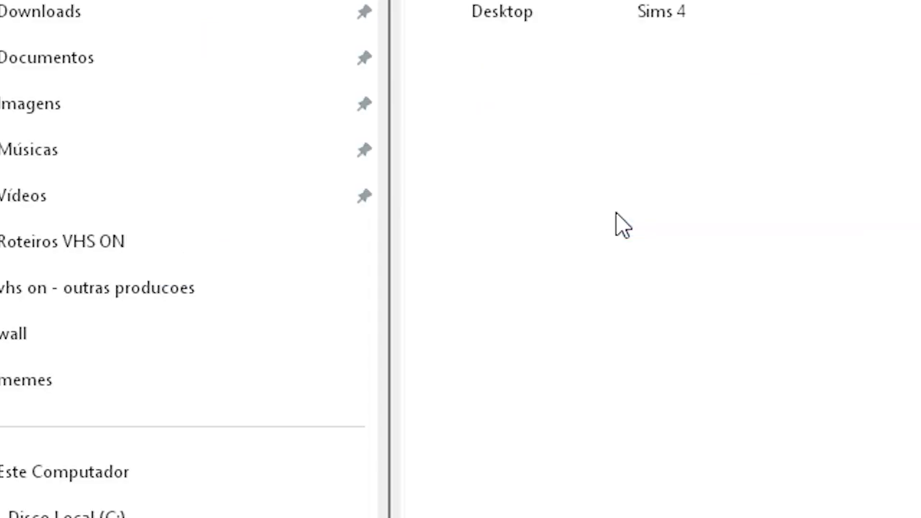
double_click(661, 9)
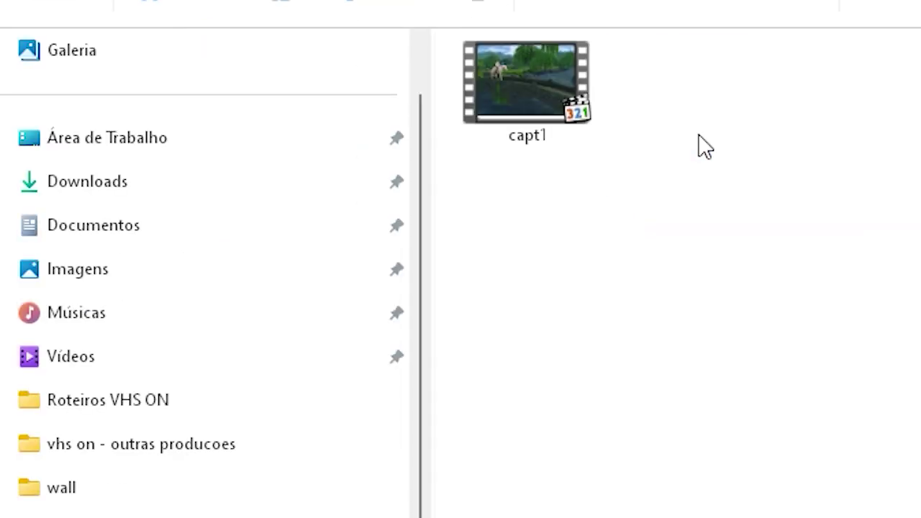
- Bring the capt1 video into the empty Premiere Pro timeline and minimise the File Explorer window
mouse_move(534, 92)
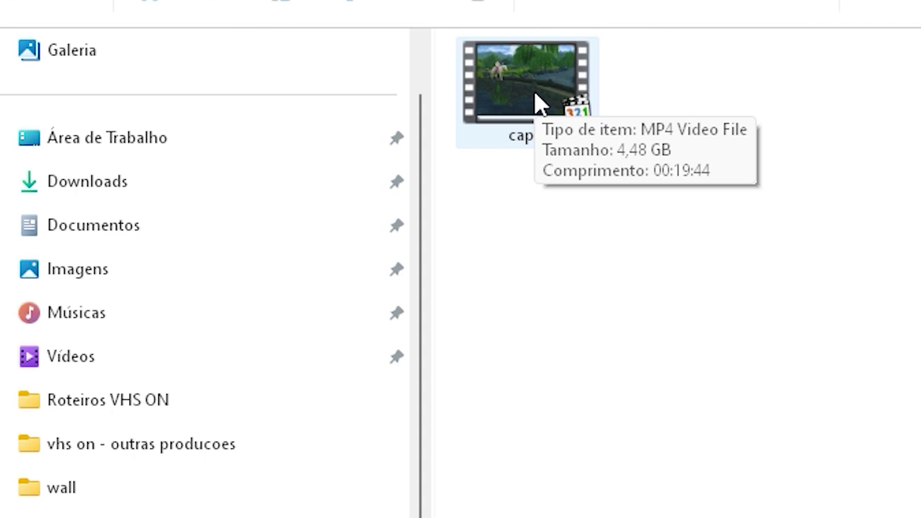
left_click(534, 92)
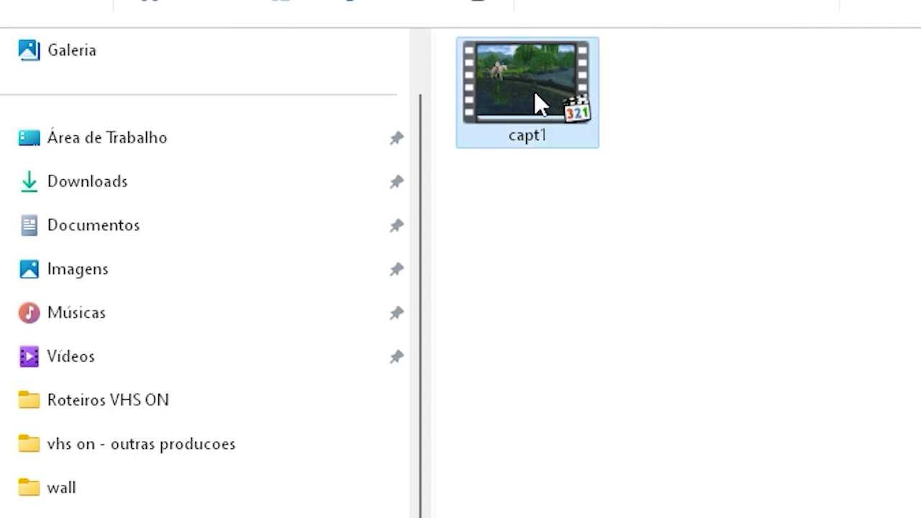
left_click_drag(534, 91, 446, 517)
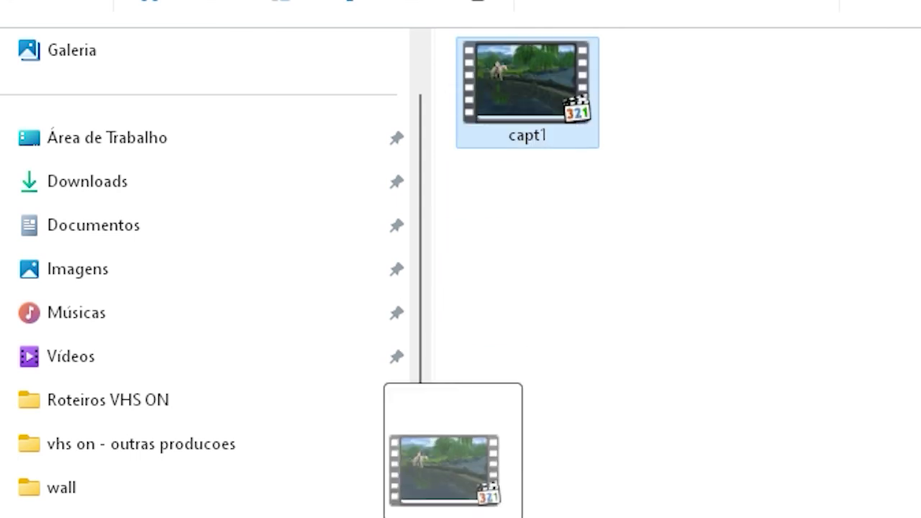
left_click_drag(205, 433, 205, 436)
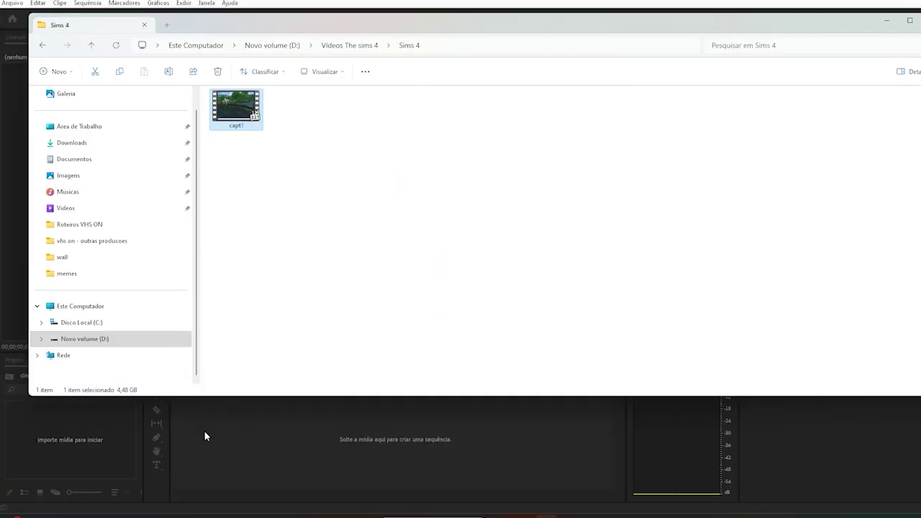
left_click(888, 23)
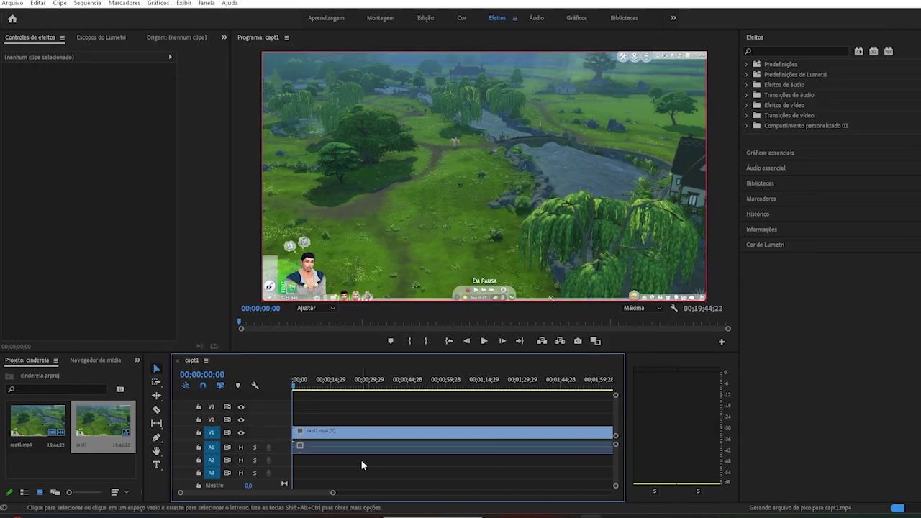
- Trim the start of the capt1 clip to 00;01;08;03 and move the clip back to the beginning of the sequence
left_click_drag(331, 493, 552, 497)
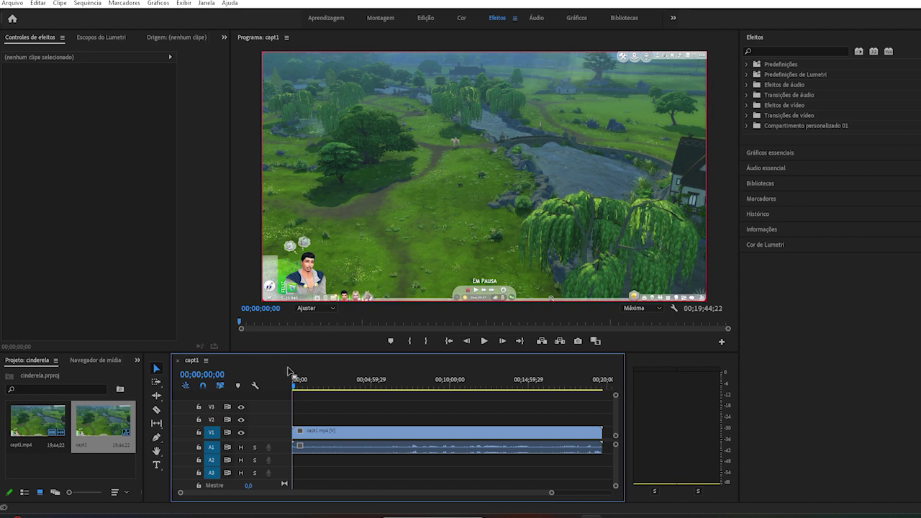
left_click_drag(295, 390, 322, 394)
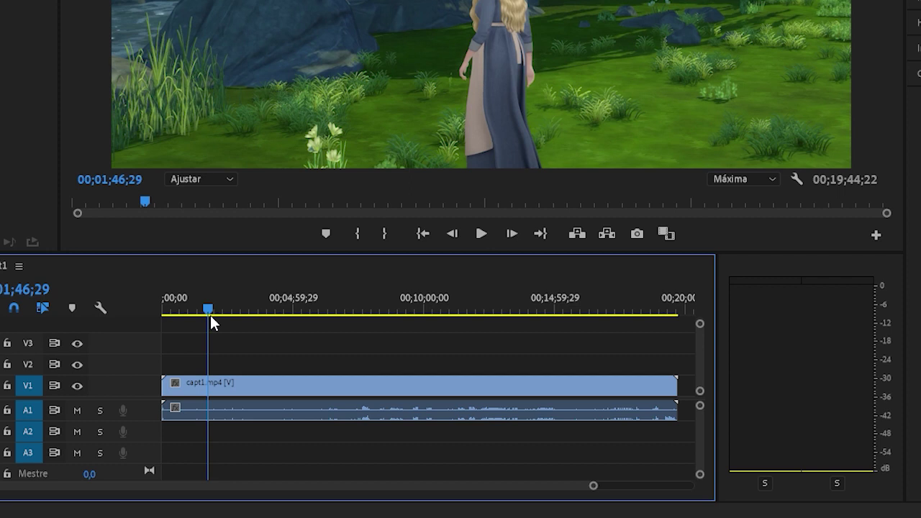
left_click_drag(210, 307, 192, 309)
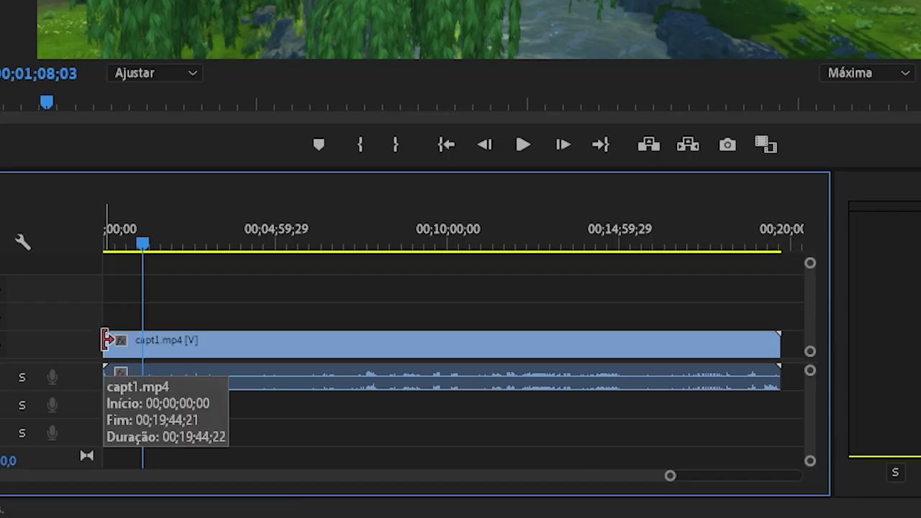
left_click(105, 339)
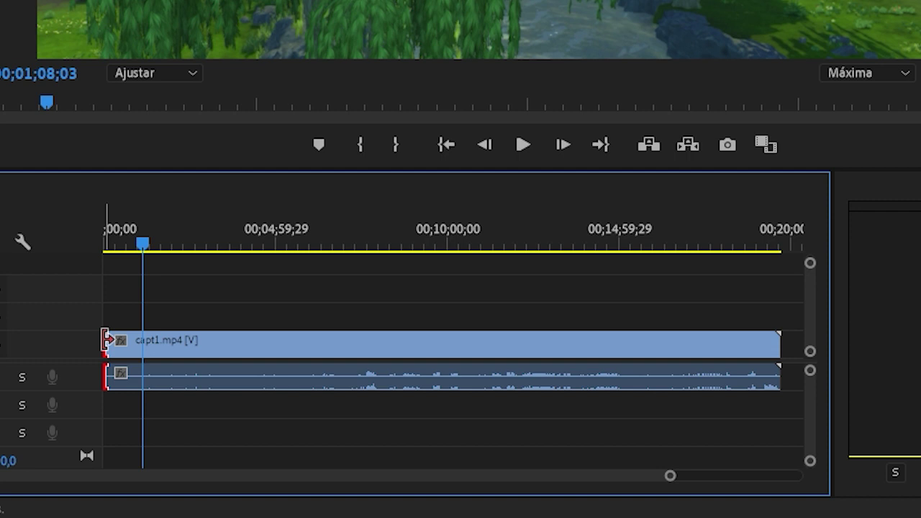
left_click_drag(106, 339, 206, 353)
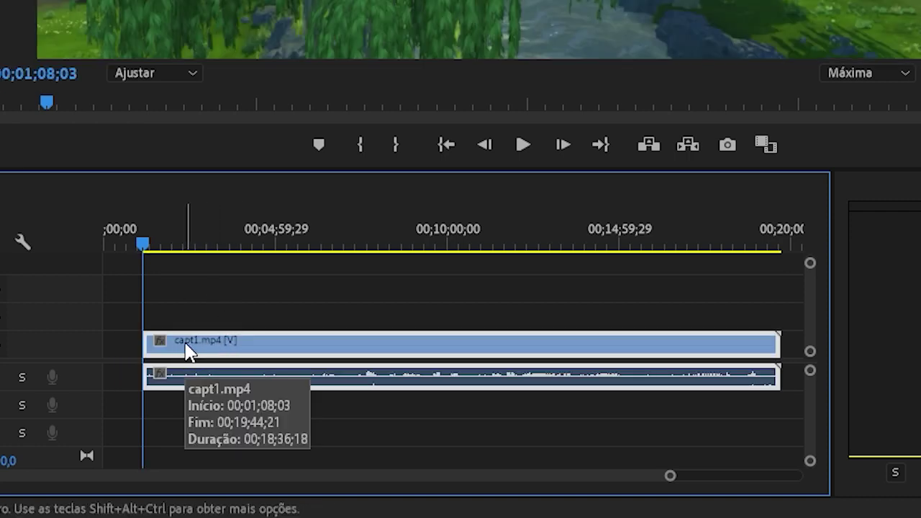
left_click_drag(189, 351, 121, 348)
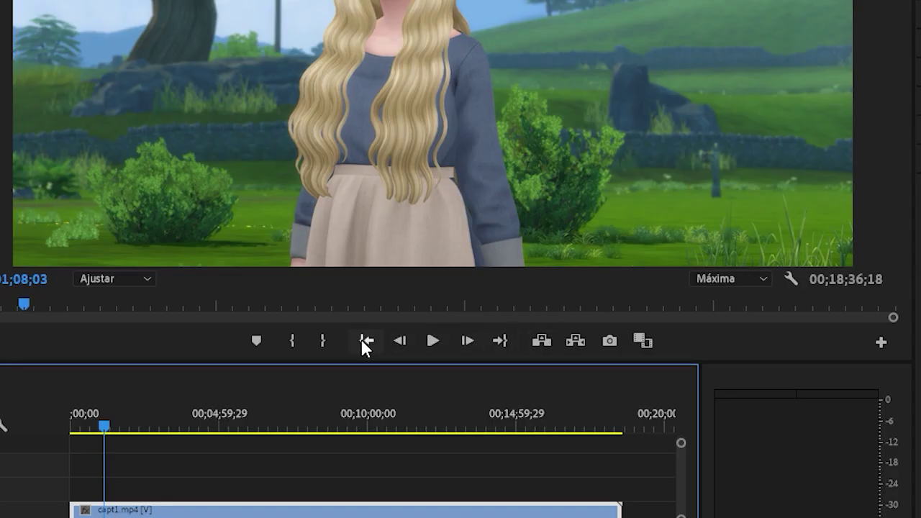
- Play the sequence from its start up to 00;00;10;08 and split the capt1 clip there with the Razor tool
left_click(356, 341)
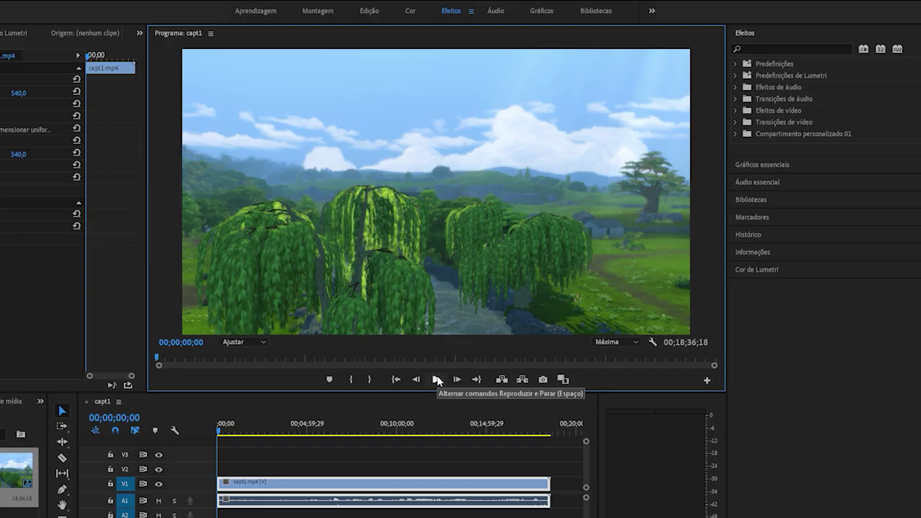
left_click(434, 335)
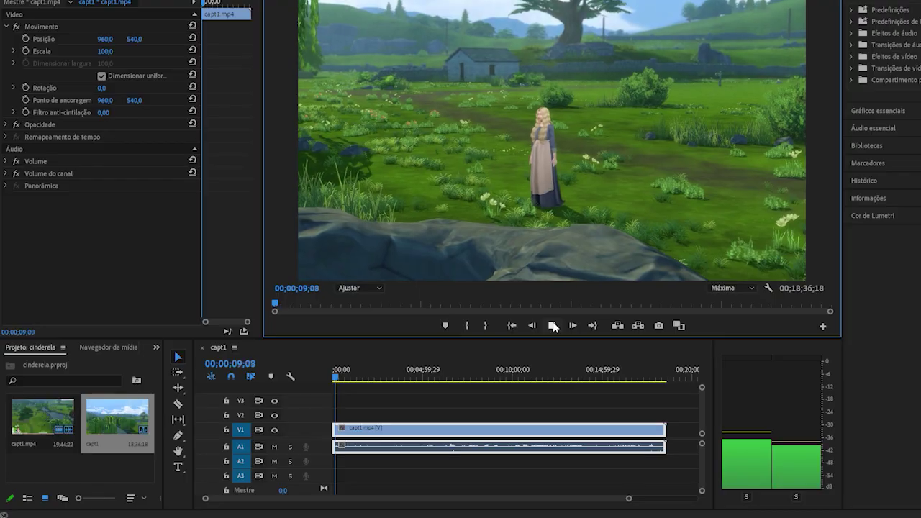
left_click(553, 326)
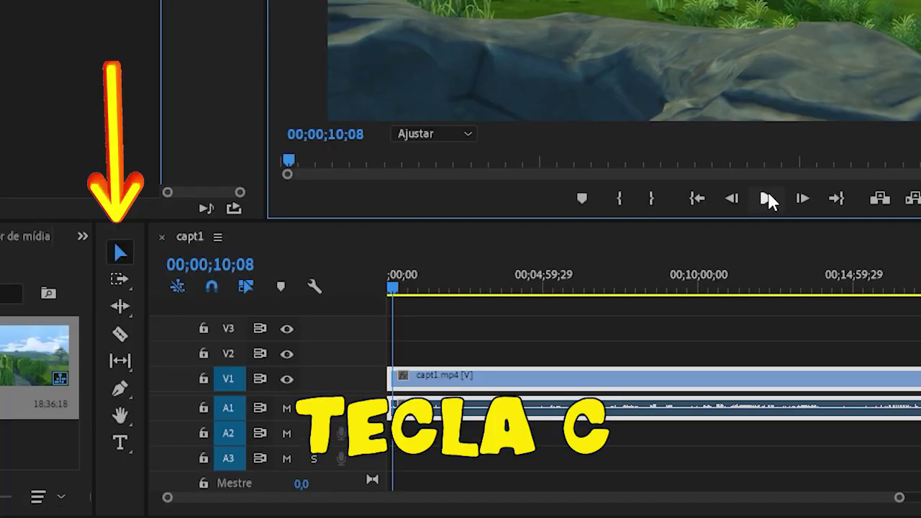
key("c")
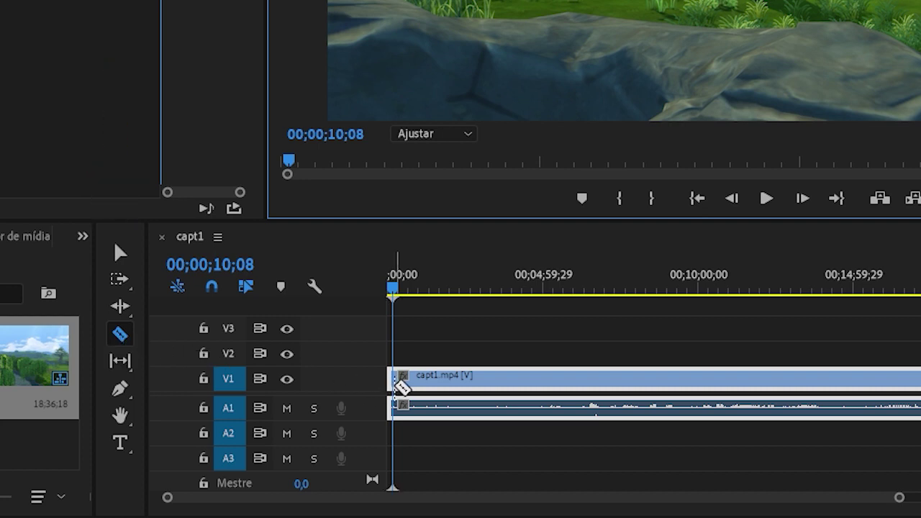
left_click(397, 383)
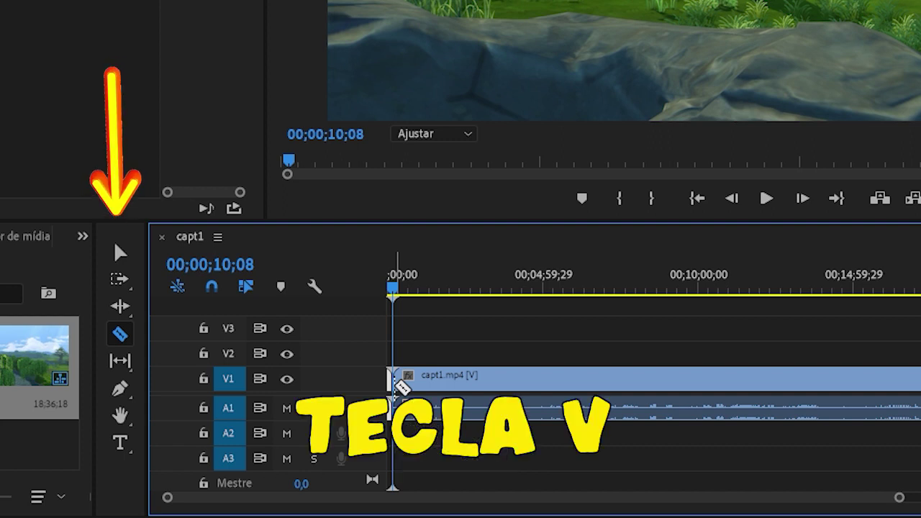
key("v")
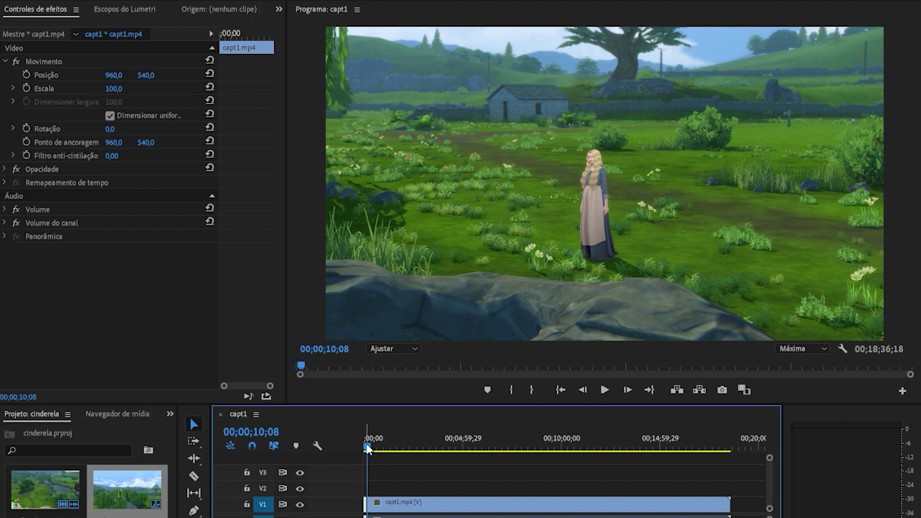
- Trim the start of the second clip piece to 00;00;42;23 and move it against the first piece
left_click_drag(368, 448, 377, 447)
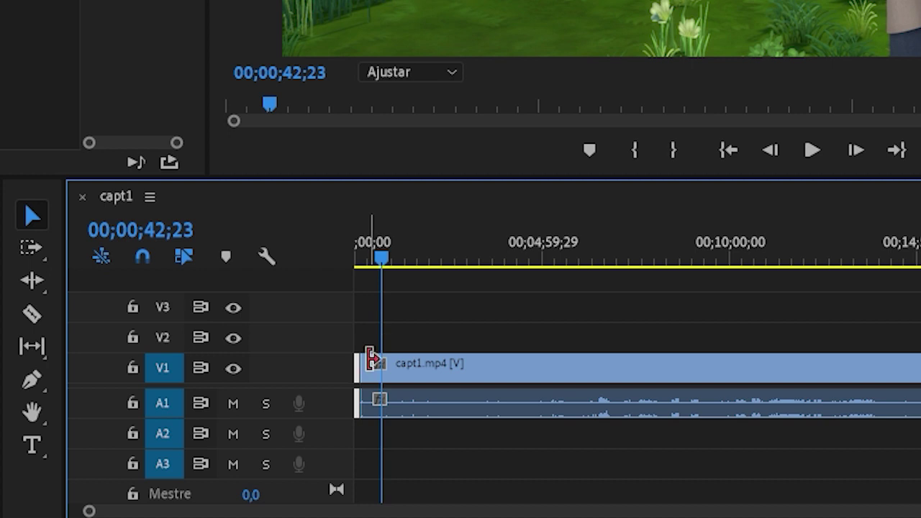
left_click(369, 368)
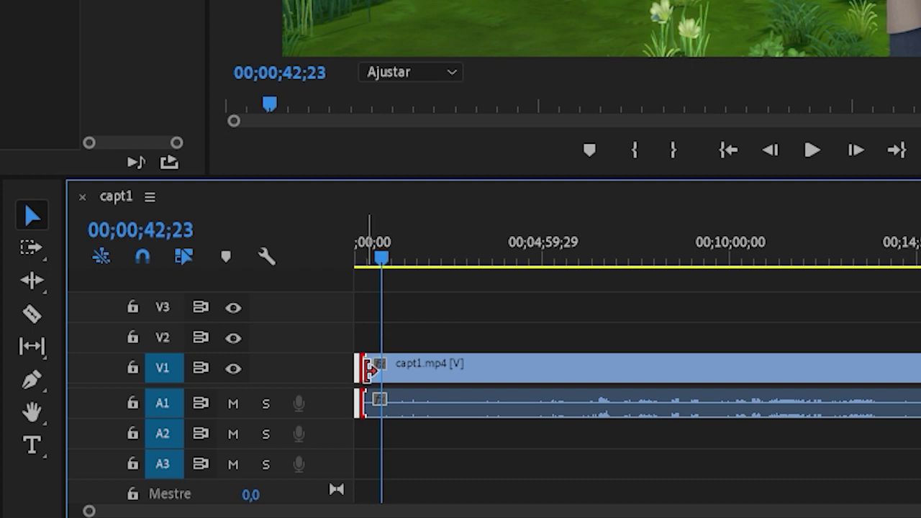
left_click_drag(368, 368, 381, 369)
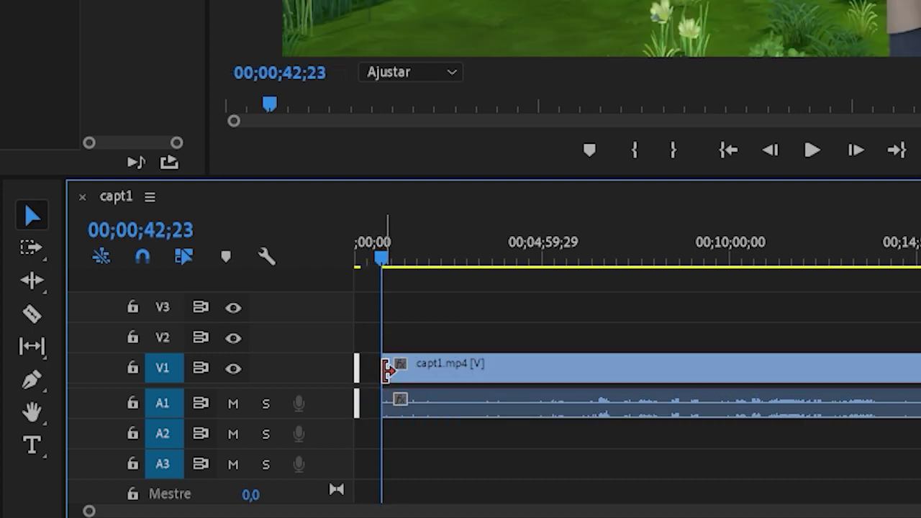
left_click_drag(446, 367, 437, 373)
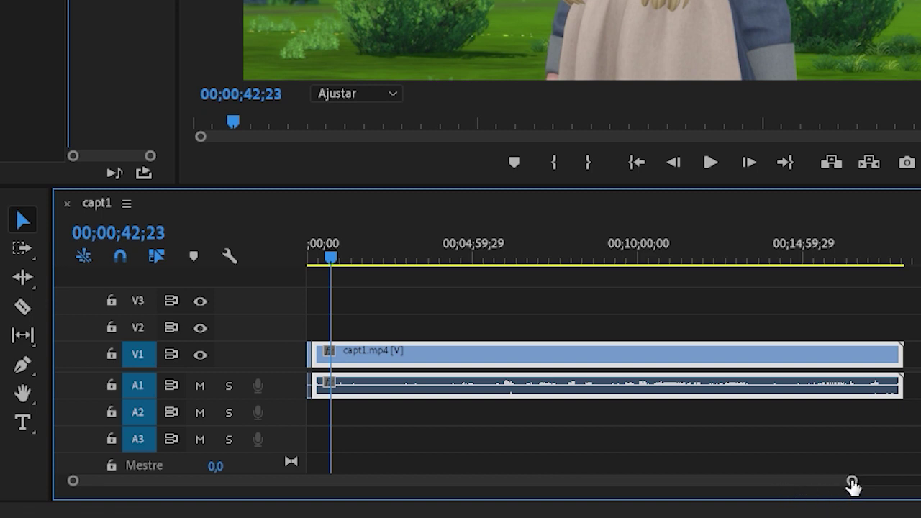
- Preview the cut from 00;00;07;12, trim the second piece's start to 00;00;14;00, and close the gap to the first piece
left_click_drag(852, 486, 623, 487)
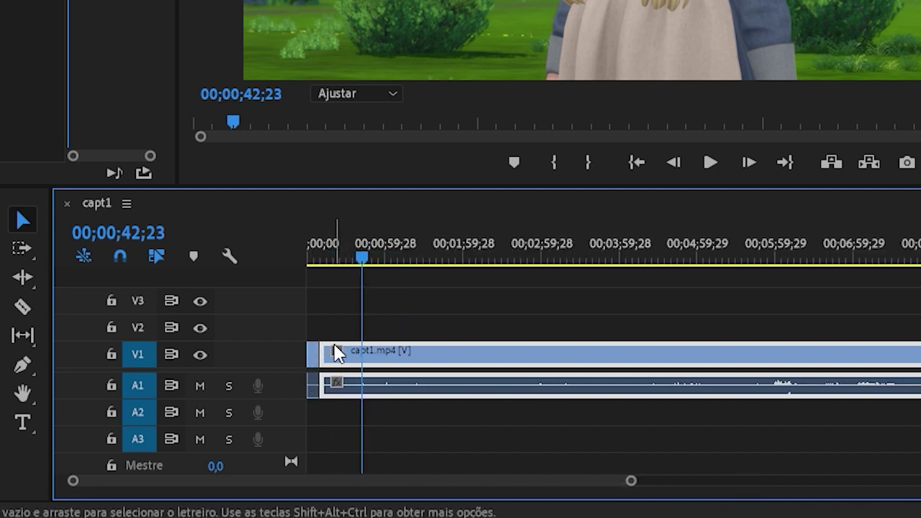
left_click_drag(362, 259, 314, 267)
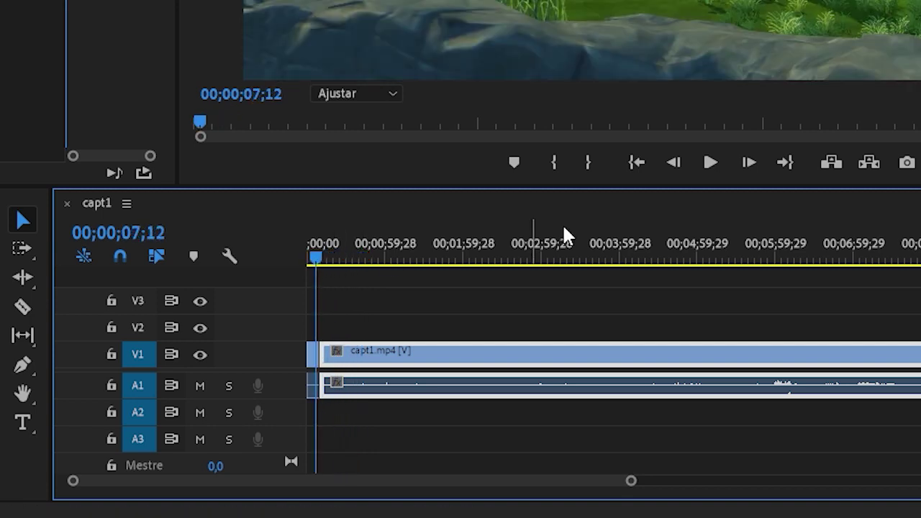
left_click(707, 165)
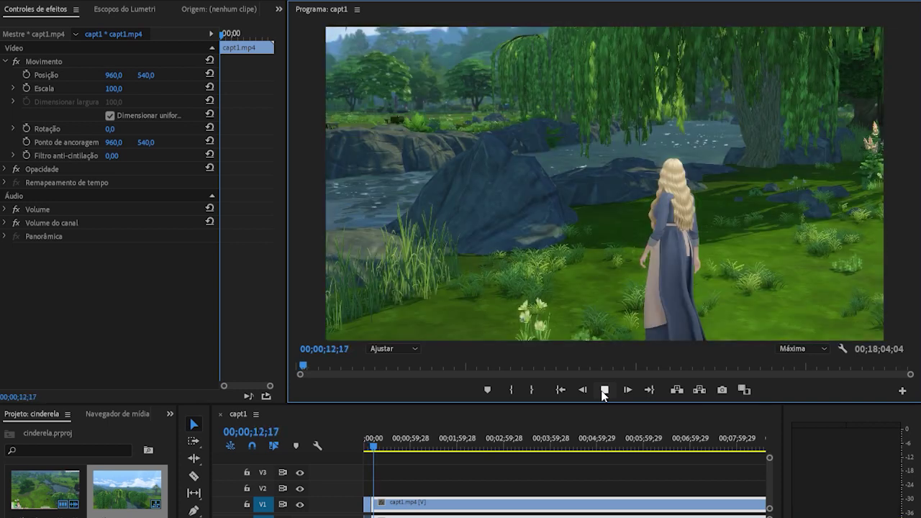
left_click(603, 391)
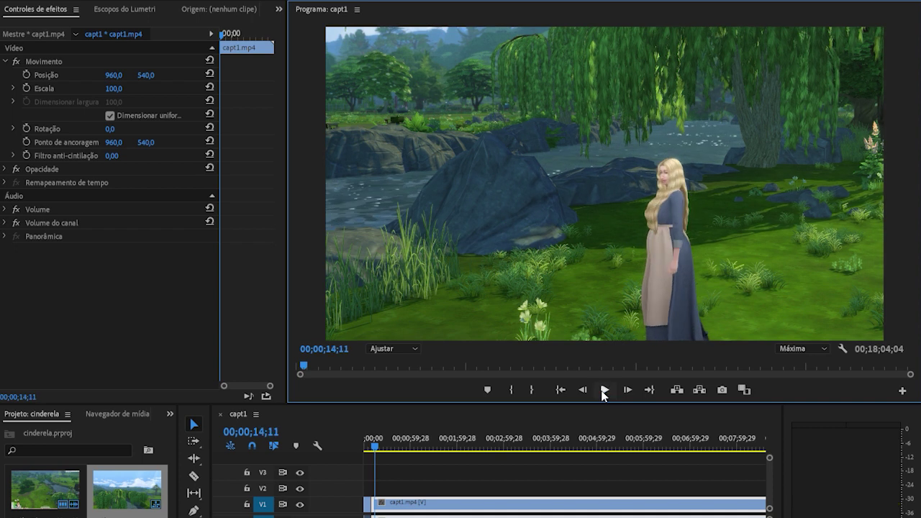
key("Left")
left_click(375, 450)
left_click_drag(375, 451, 374, 450)
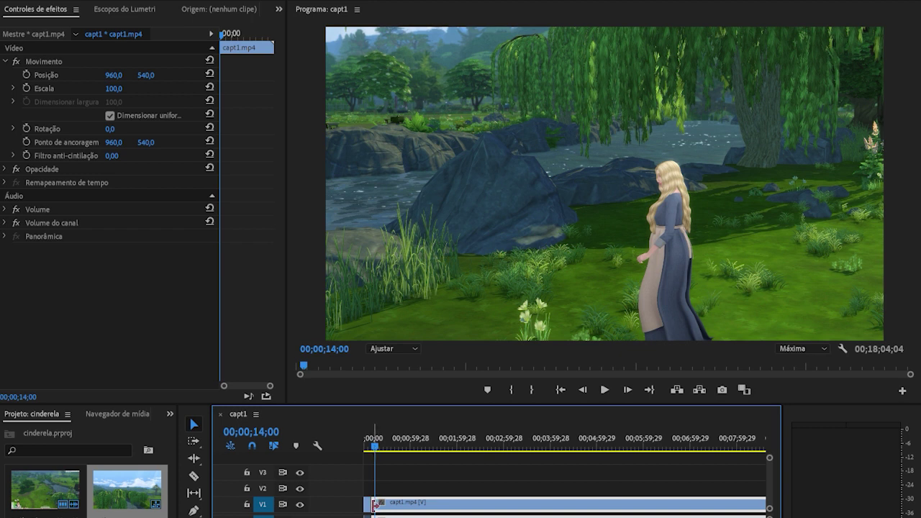
left_click_drag(373, 503, 396, 505)
left_click_drag(375, 448, 369, 450)
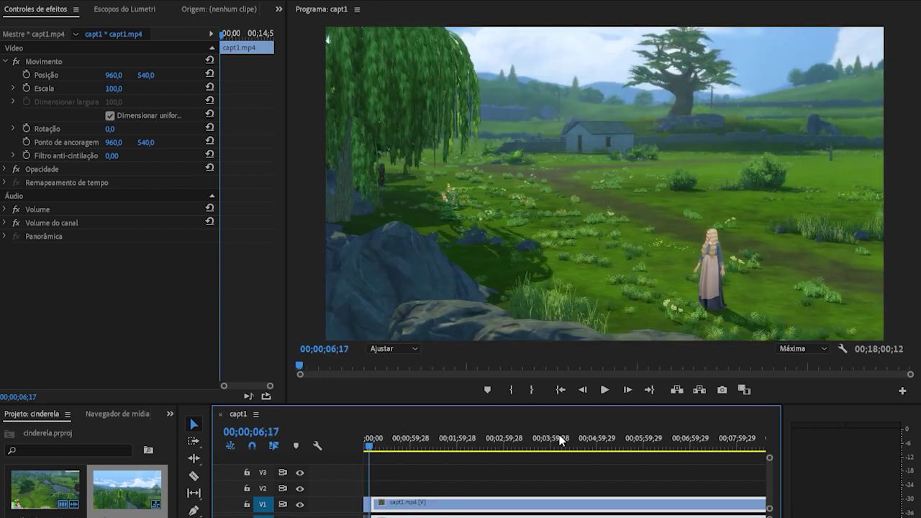
- Play the sequence on to 00;00;12;23 and split the capt1 clip there with the Razor tool
left_click(607, 392)
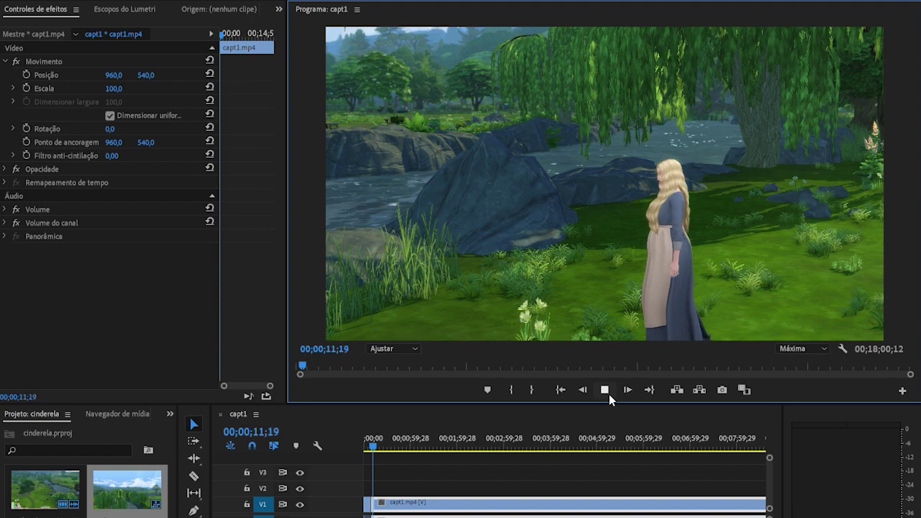
left_click(609, 395)
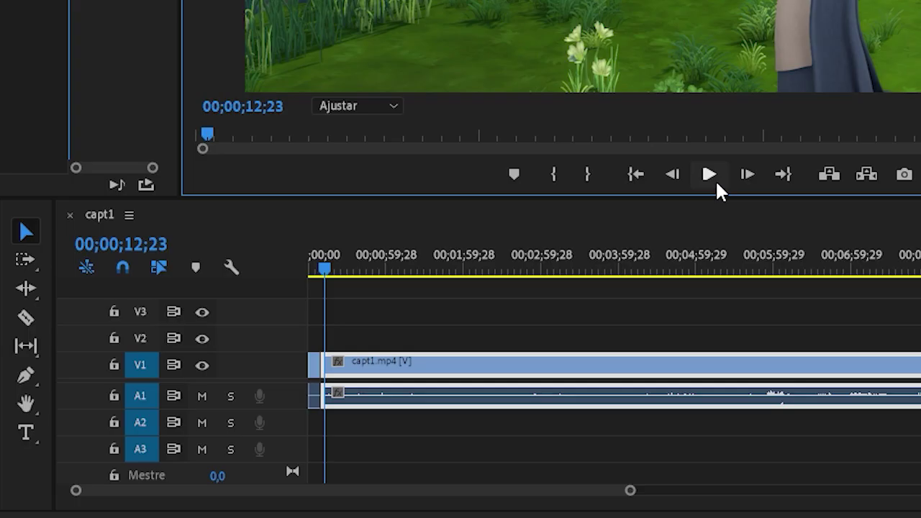
key("c")
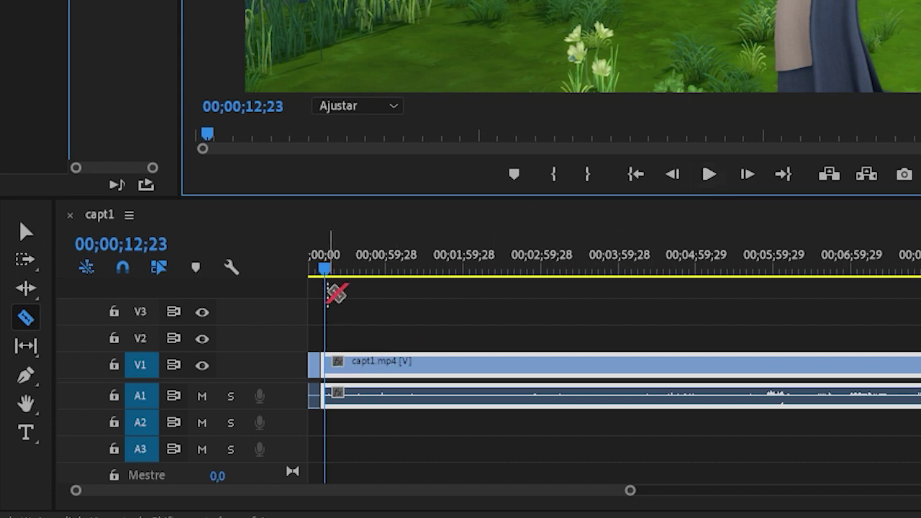
left_click(330, 365)
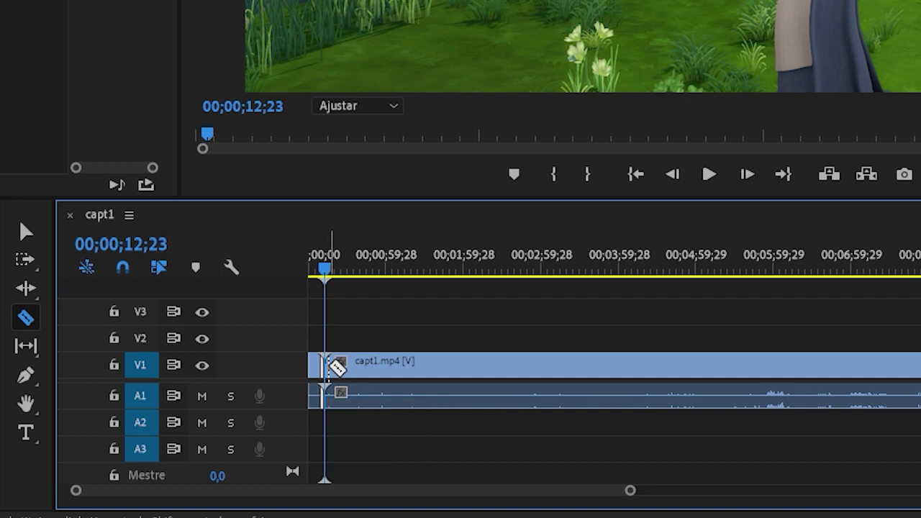
- Trim the start of the last capt1 piece to 00;00;32;28 and move it back against the preceding piece
key("v")
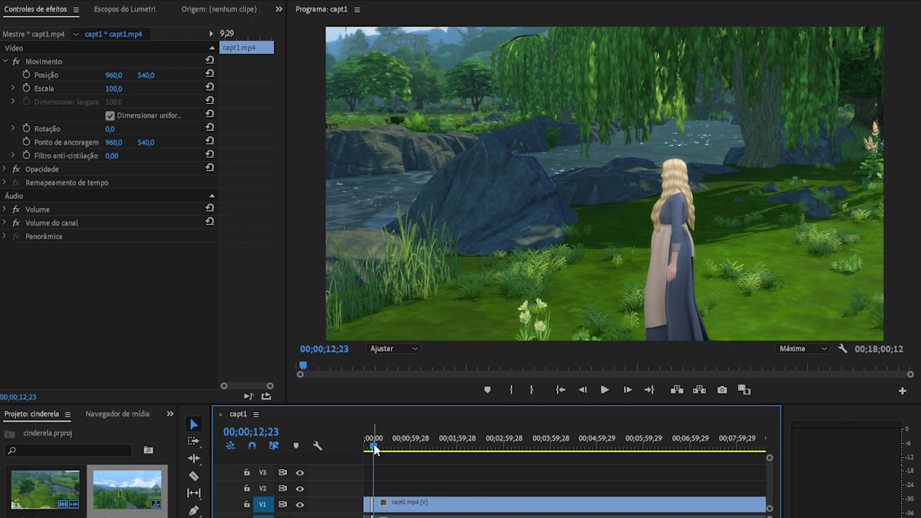
left_click_drag(374, 450, 390, 447)
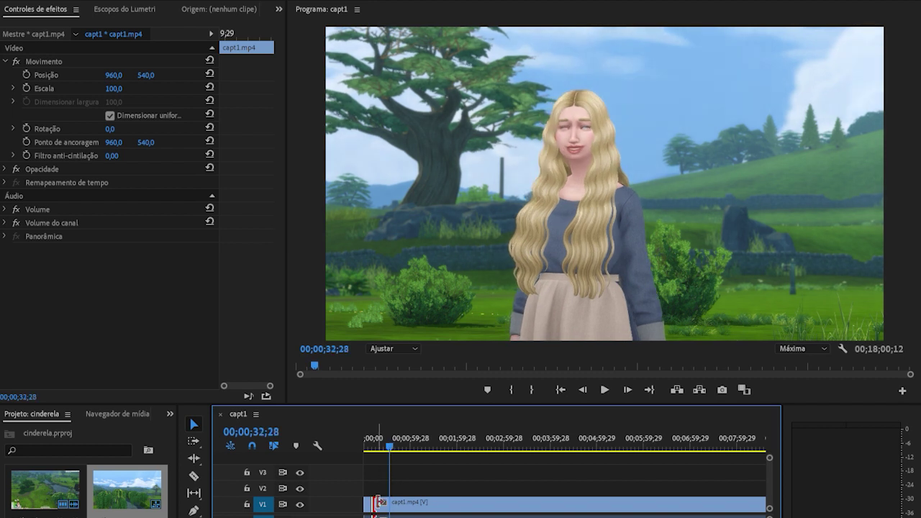
left_click_drag(379, 502, 393, 502)
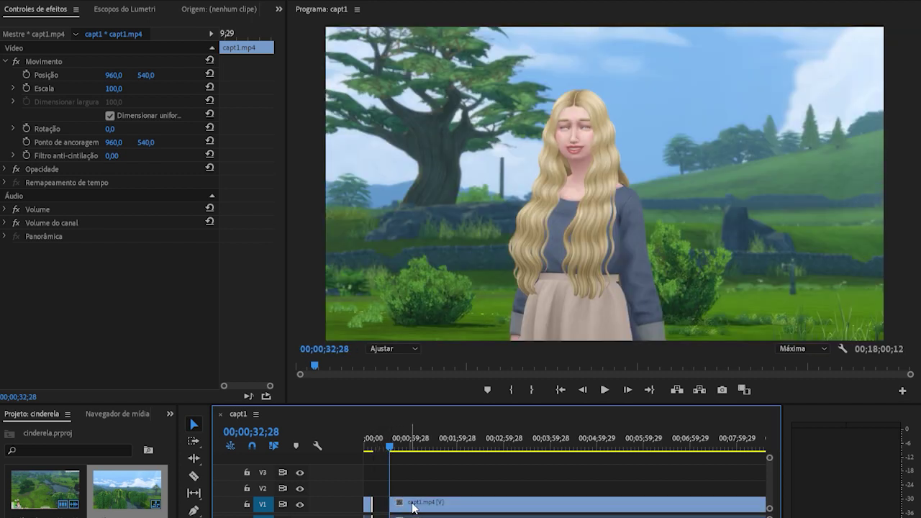
left_click(434, 505)
left_click_drag(434, 507, 425, 508)
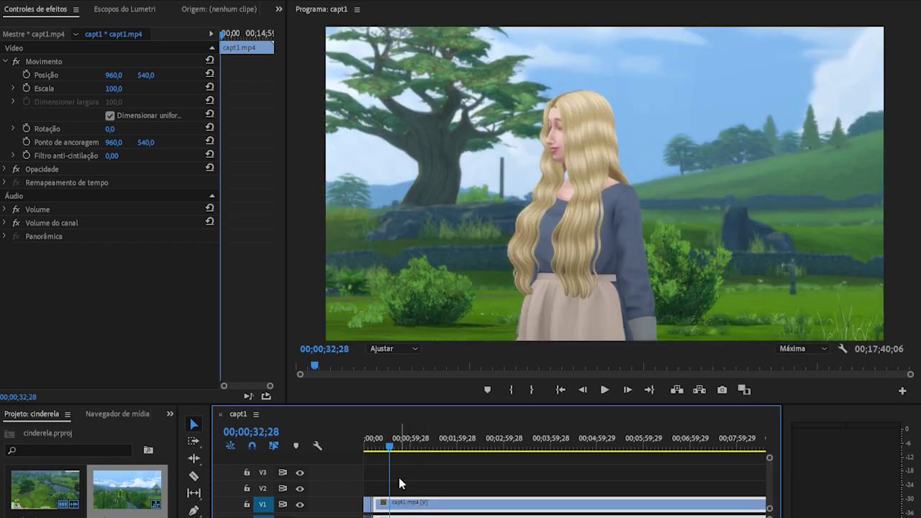
- Play the sequence from the latest cut and split the capt1 clip at 00;00;16;01 with the Razor tool
left_click(372, 447)
left_click(604, 391)
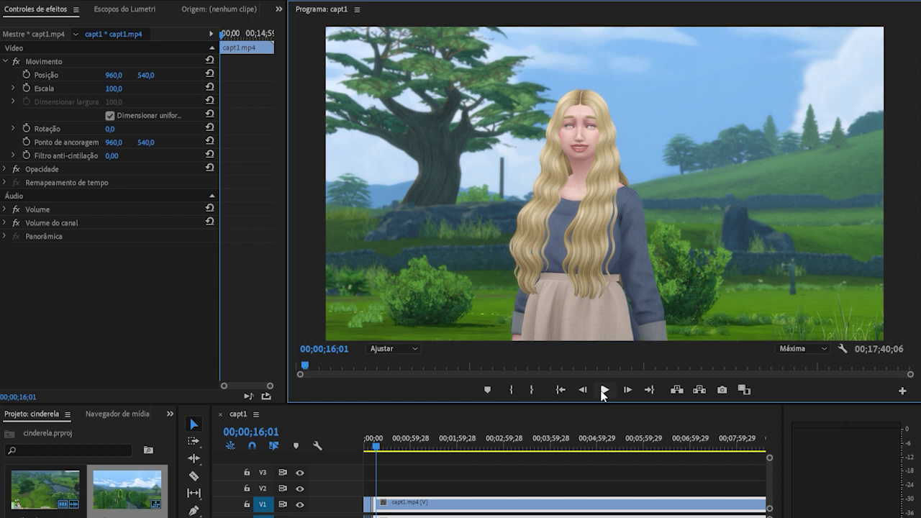
key("c")
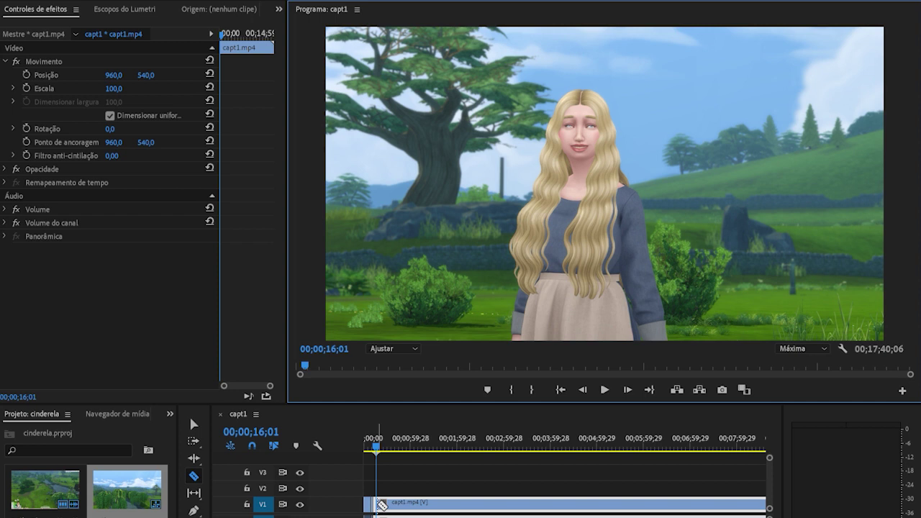
left_click(382, 505)
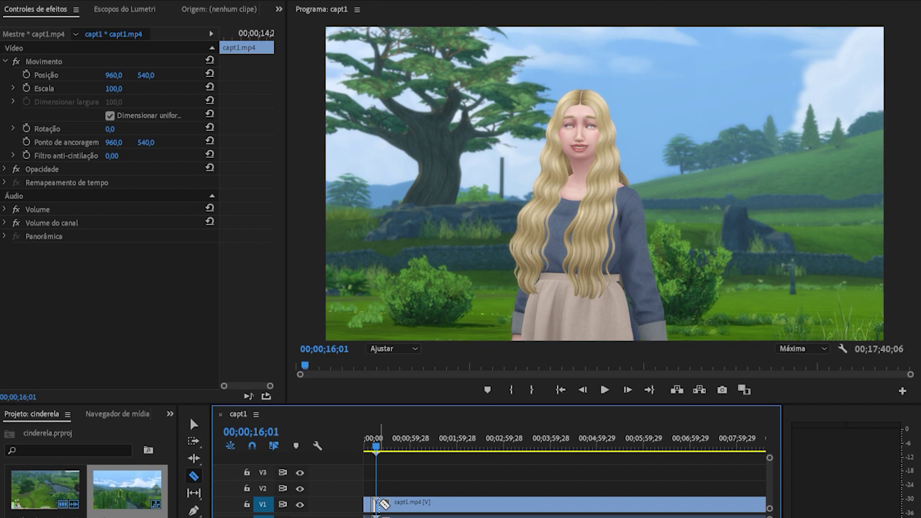
- Trim the start of the last piece to 00;02;45;21, where the rider is near the bridge, and close the gap before it
key("v")
left_click_drag(377, 450, 493, 446)
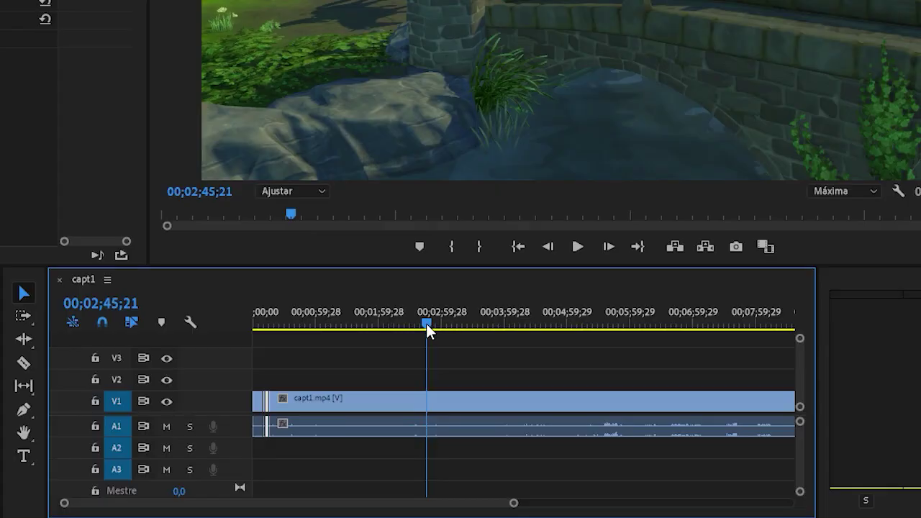
mouse_move(279, 398)
left_mouse_down()
mouse_move(461, 402)
mouse_move(288, 411)
left_mouse_up()
- Trim the start of the bridge piece further to 00;00;17;24 and move it back against the preceding piece
left_click(275, 322)
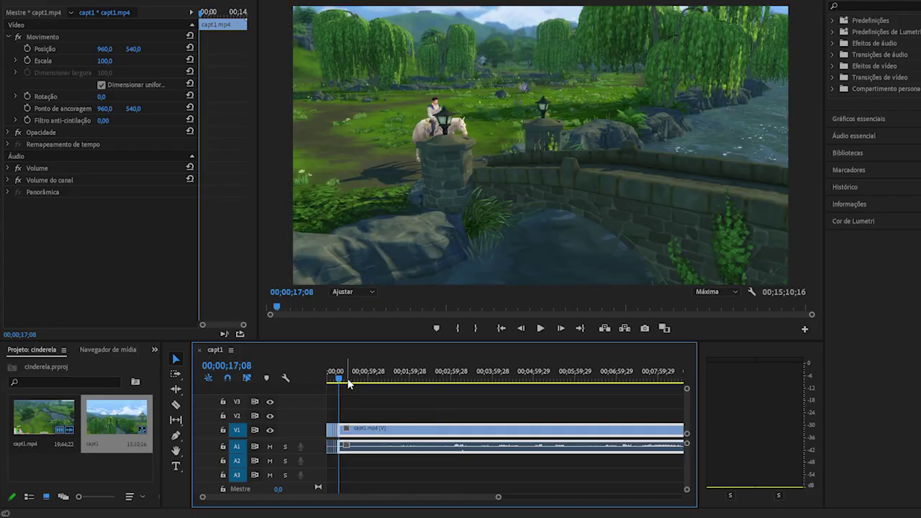
left_click_drag(498, 496, 366, 497)
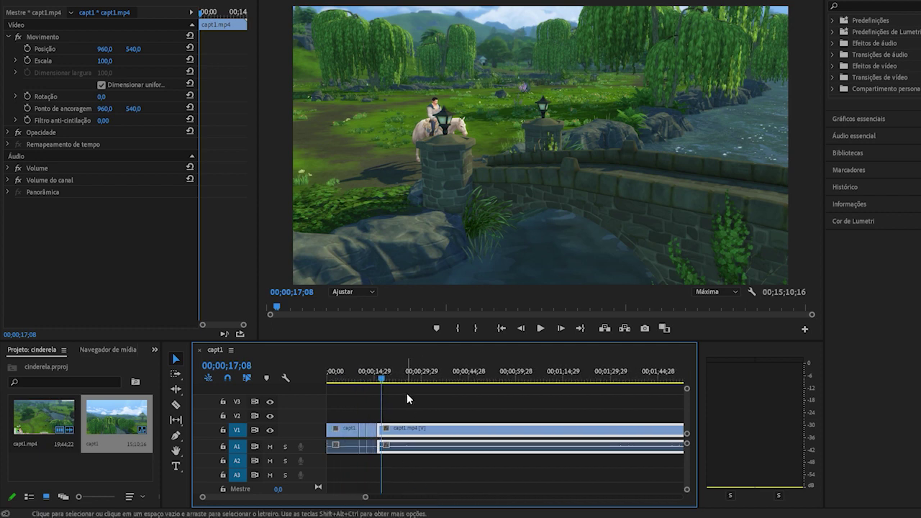
left_click_drag(382, 381, 384, 382)
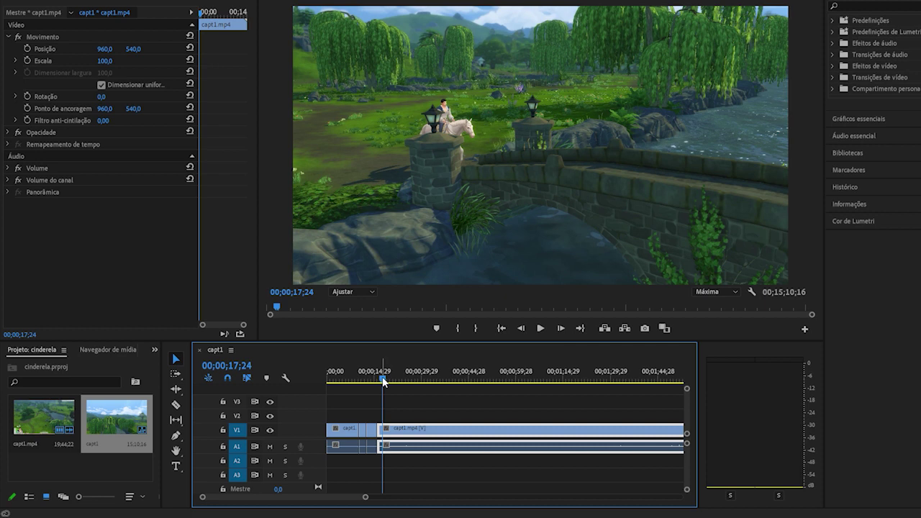
left_click_drag(380, 430, 383, 430)
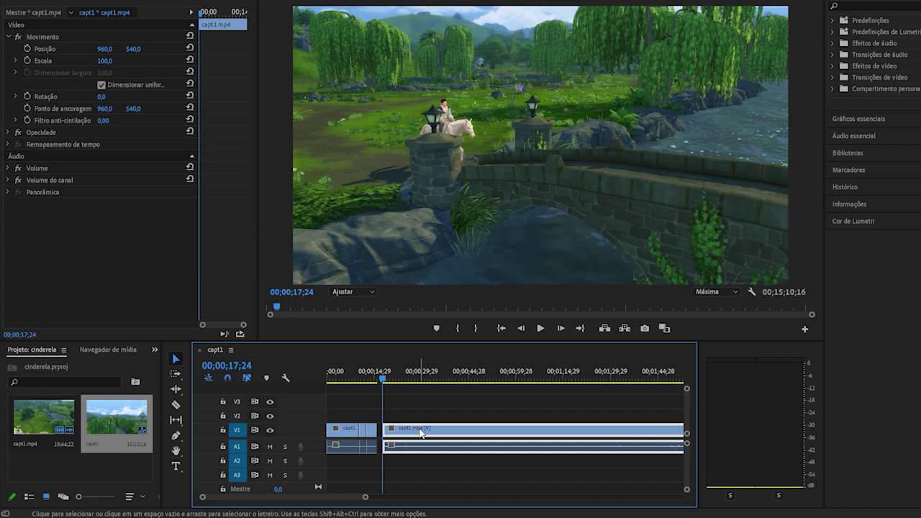
left_click_drag(420, 432, 417, 432)
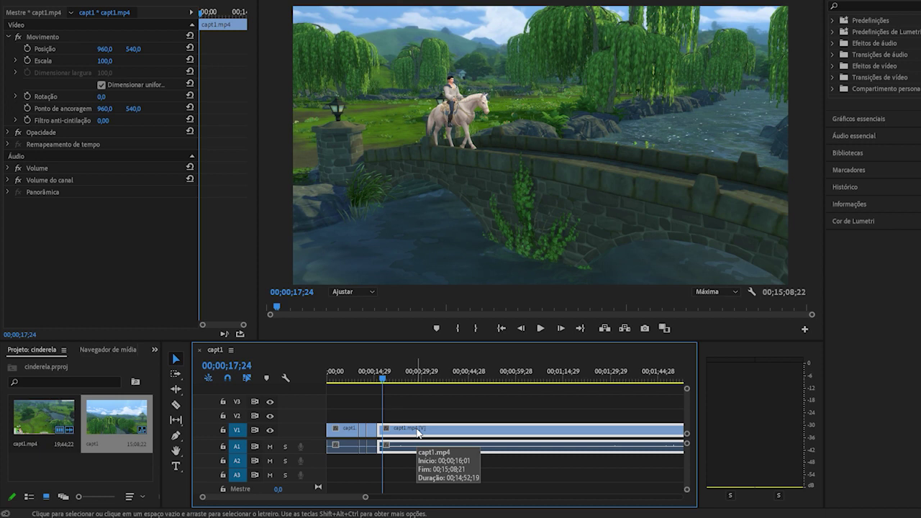
- Play across the bridge scene's cut and split the capt1 clip at 00;00;22;27 with the Razor tool
left_click_drag(385, 380, 372, 380)
left_click(541, 328)
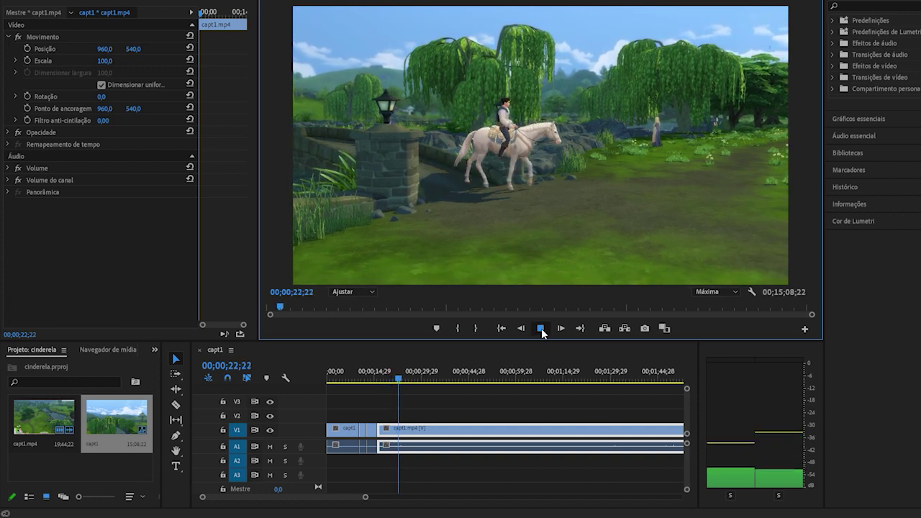
left_click(541, 328)
key("c")
left_click(401, 429)
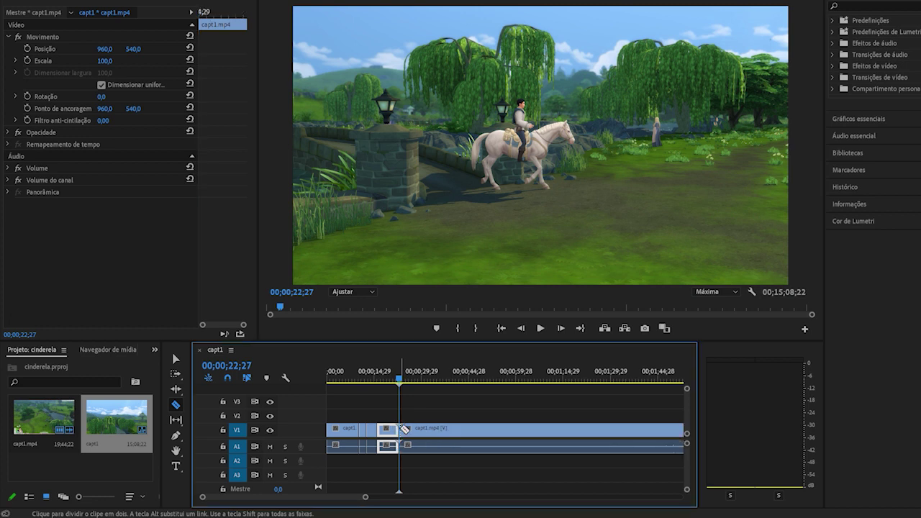
- Trim the start of the last piece to 00;01;22;28 and move it back against the bridge piece
key("v")
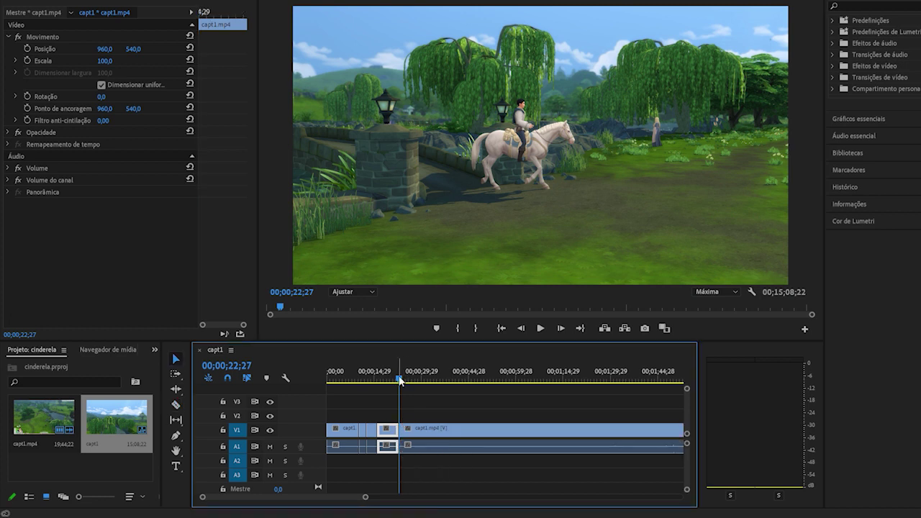
left_click_drag(401, 382, 588, 394)
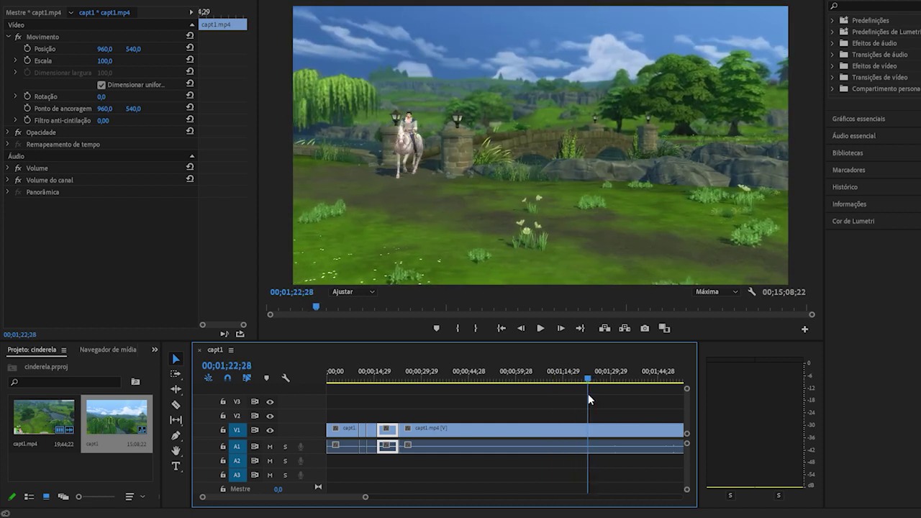
left_click_drag(400, 430, 427, 442)
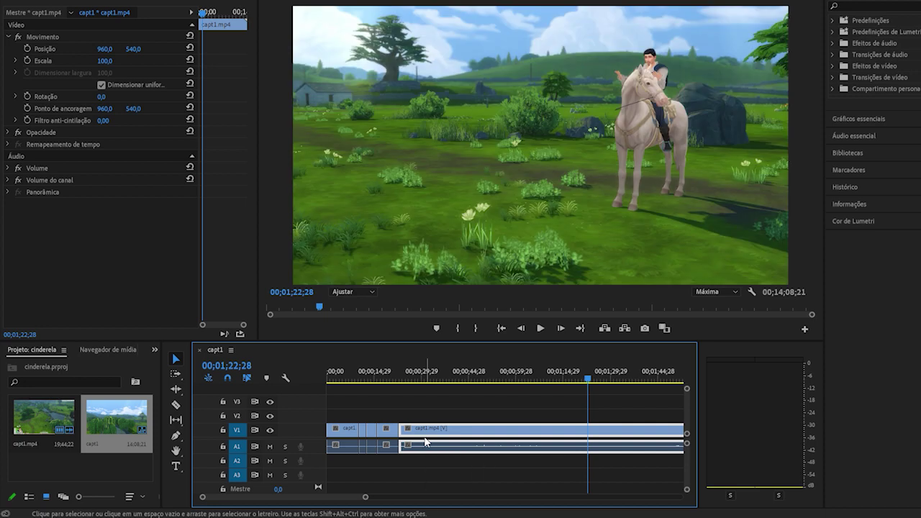
- Preview the new cut from 00;00;21;07 and split the capt1 clip at 00;00;30;00 with the Razor tool
left_click(400, 379)
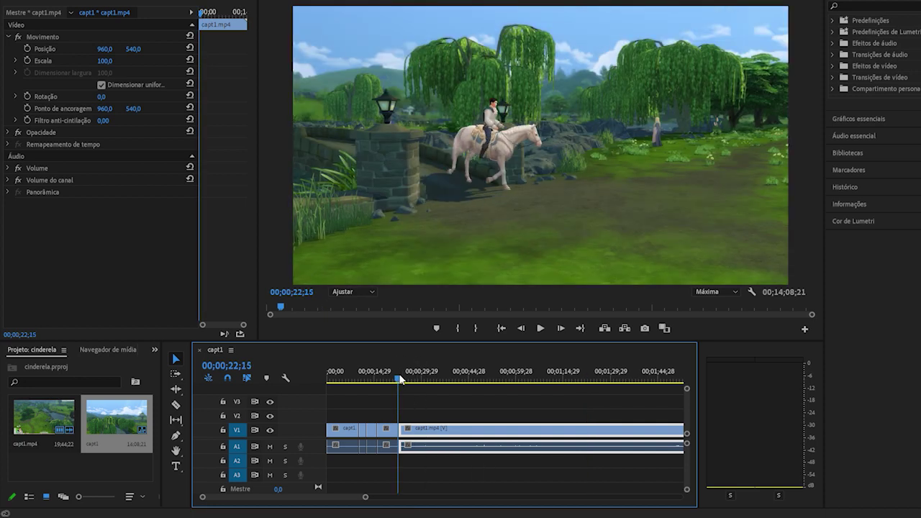
left_click_drag(398, 376, 394, 382)
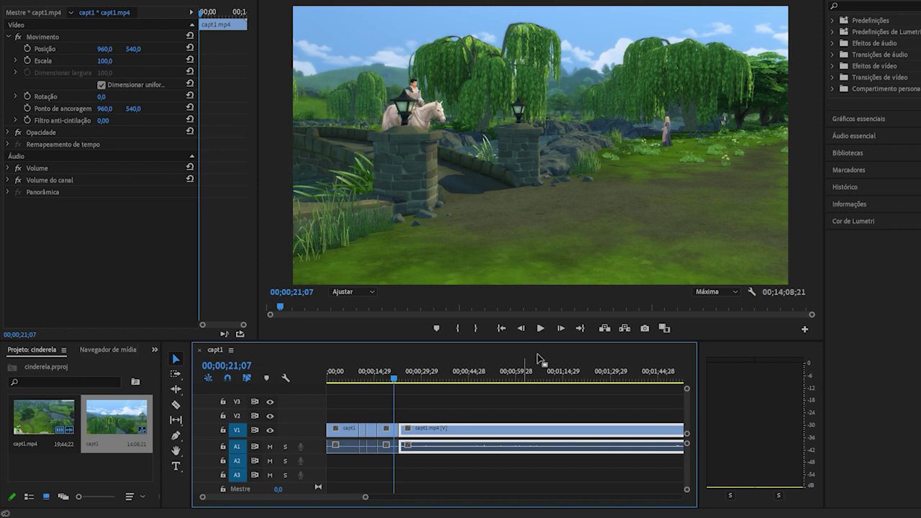
left_click(541, 329)
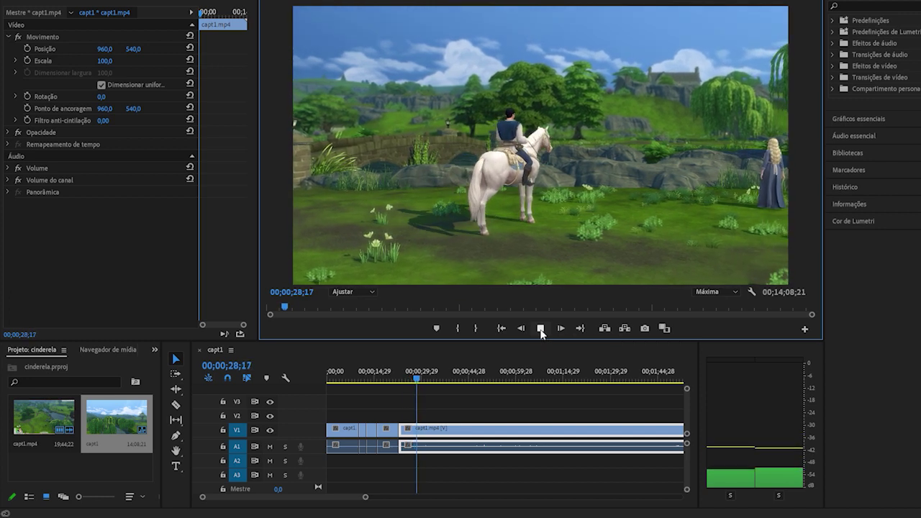
left_click(541, 328)
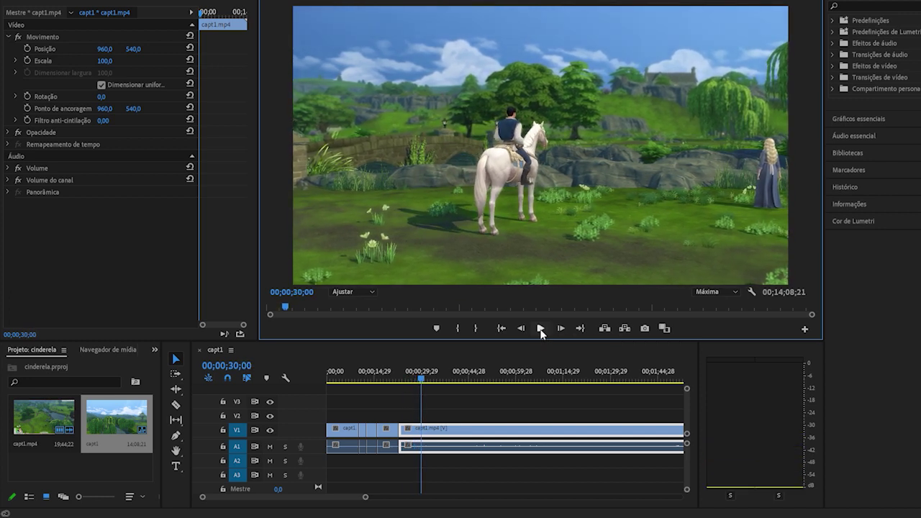
key("c")
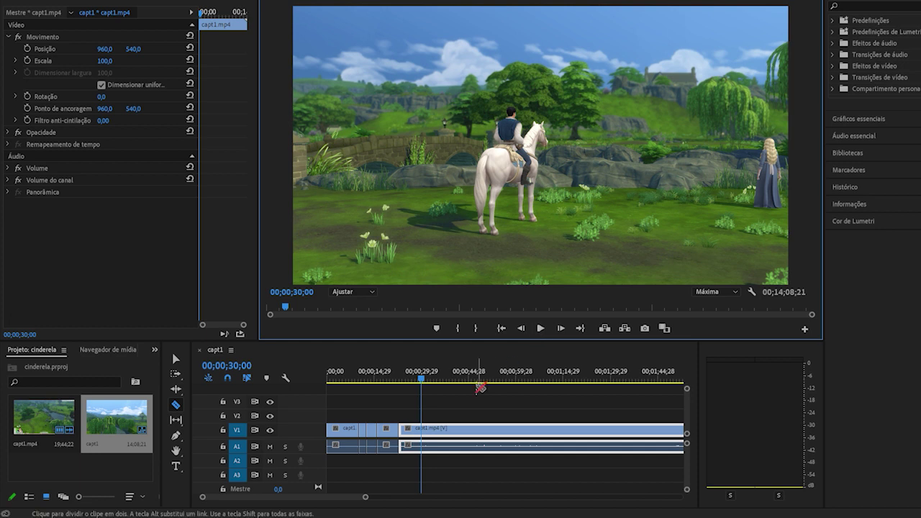
left_click(423, 430)
- Trim the start of the last piece to 00;01;44;00 and move it back to 00;00;30;00
key("v")
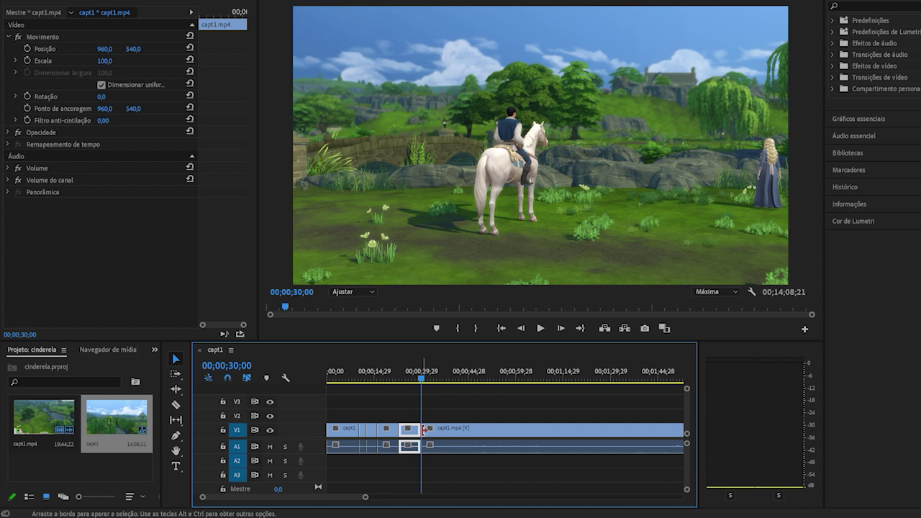
left_click_drag(422, 378, 655, 386)
left_click_drag(423, 430, 446, 434)
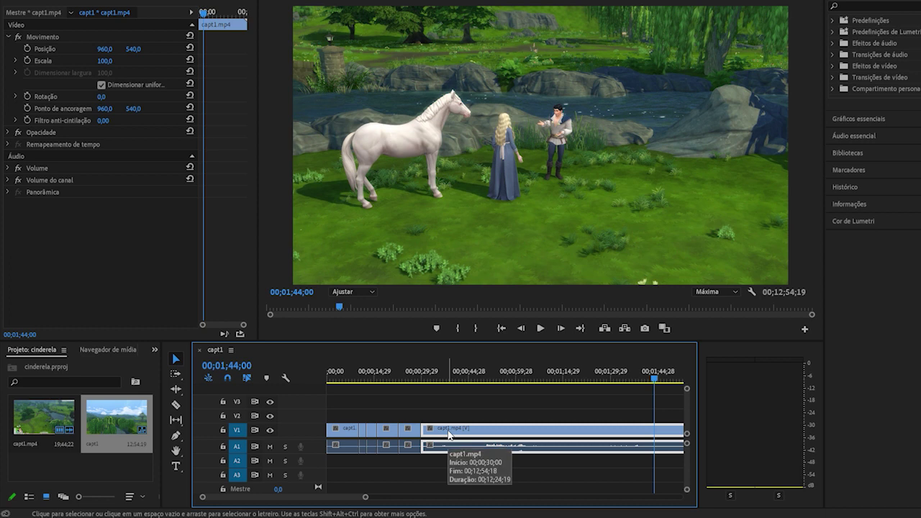
- Preview the join from 00;00;28;08 and split the capt1 clip at 00;00;42;09 with the Razor tool
left_click(417, 375)
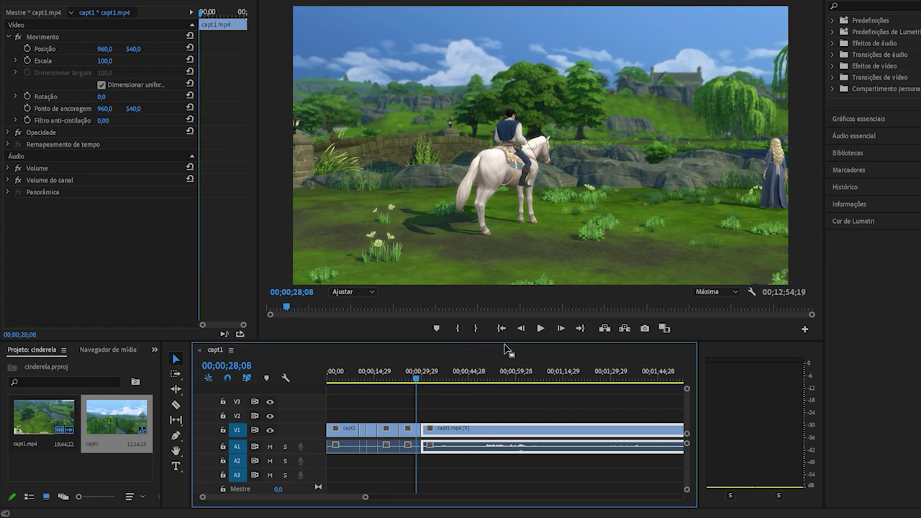
left_click(541, 329)
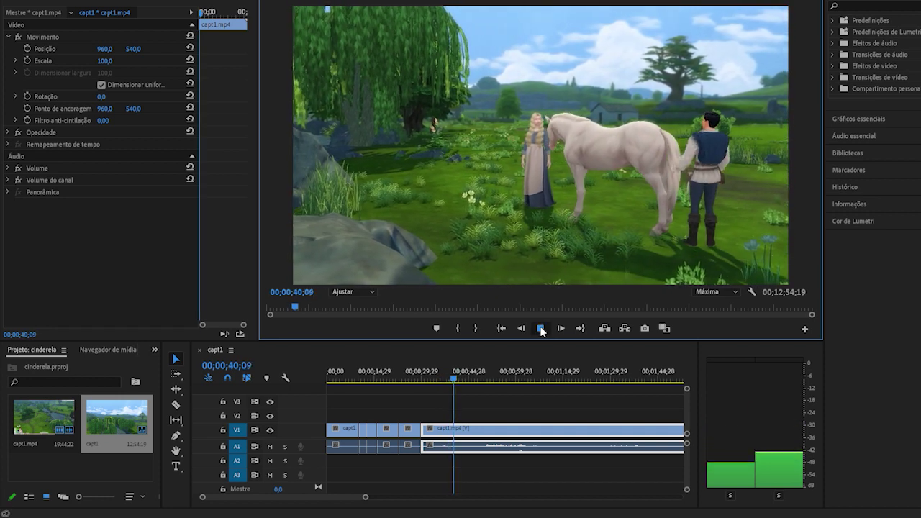
left_click(542, 328)
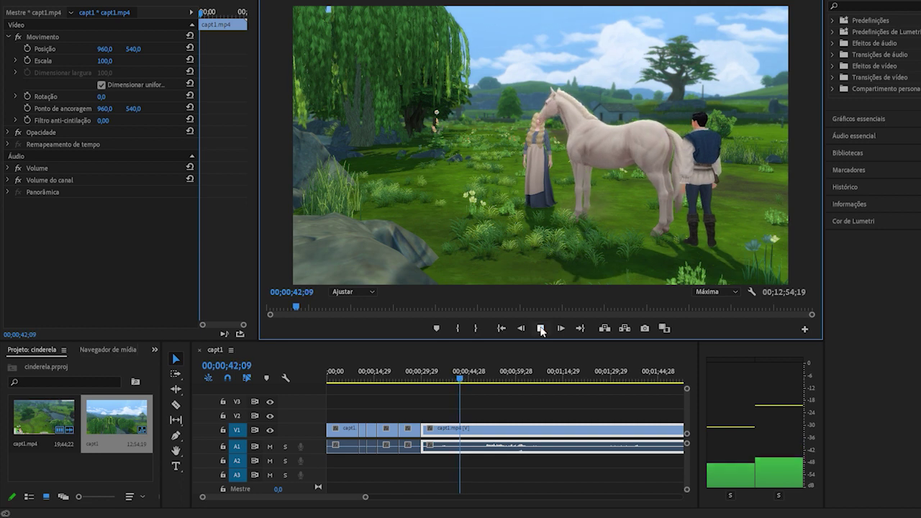
key("c")
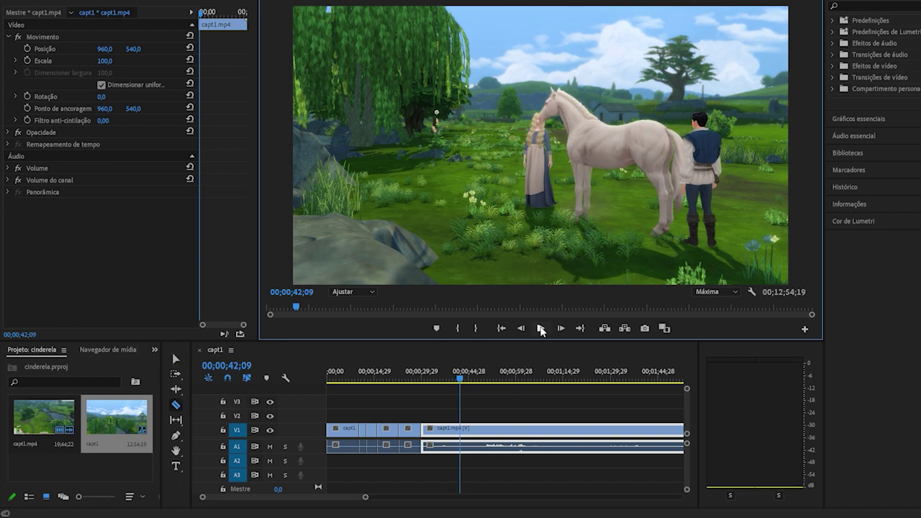
left_click(461, 429)
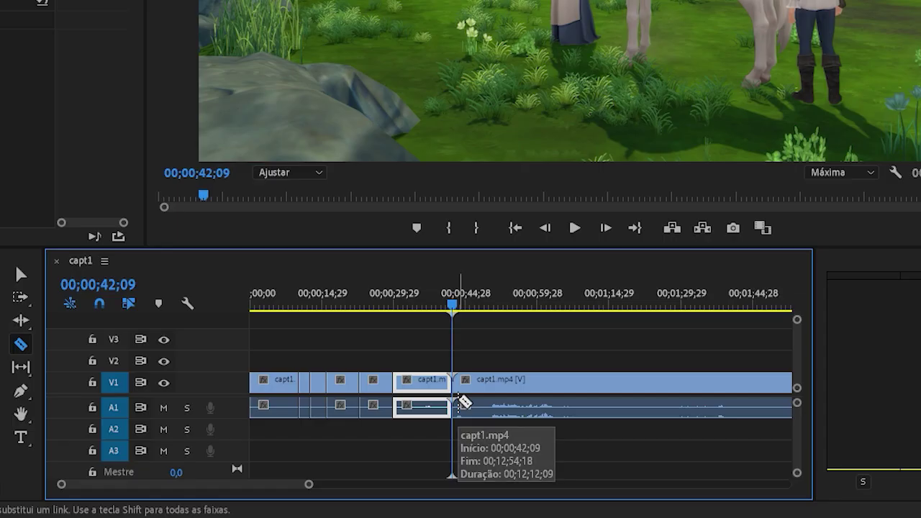
key("v")
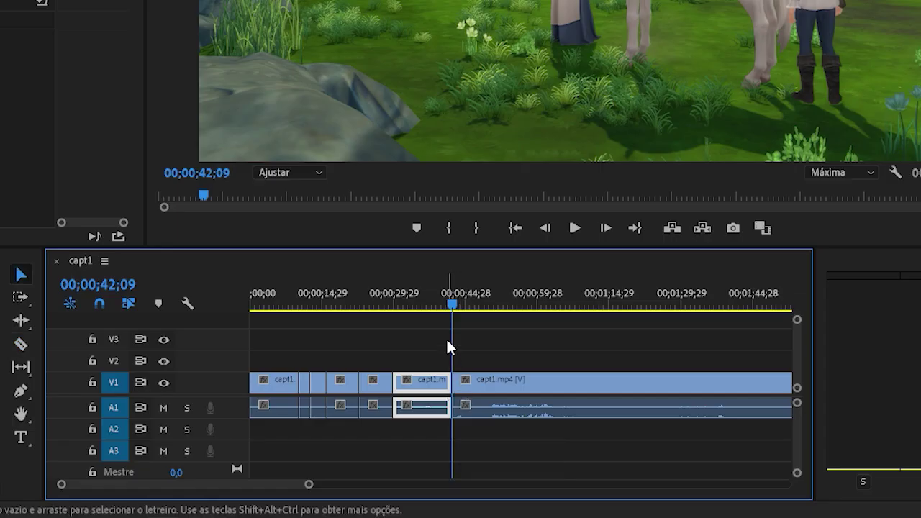
- Trim the start of the last piece to 00;01;53;07 and move it back to 00;00;42;09
left_click_drag(454, 311, 637, 324)
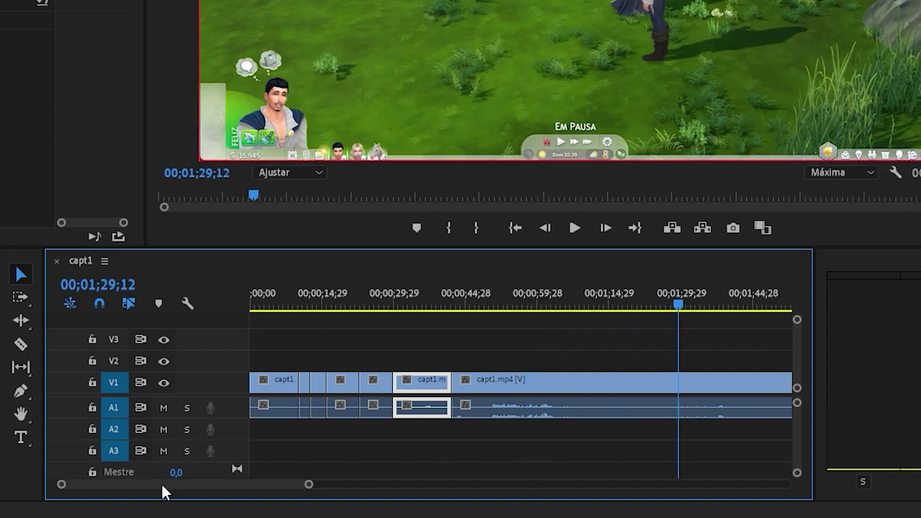
scroll(162, 492, "down", 5)
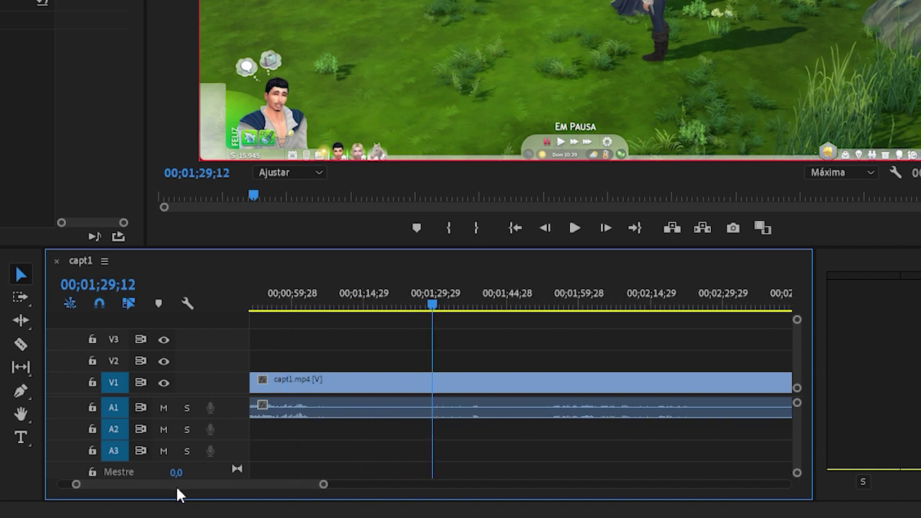
scroll(172, 489, "up", 1)
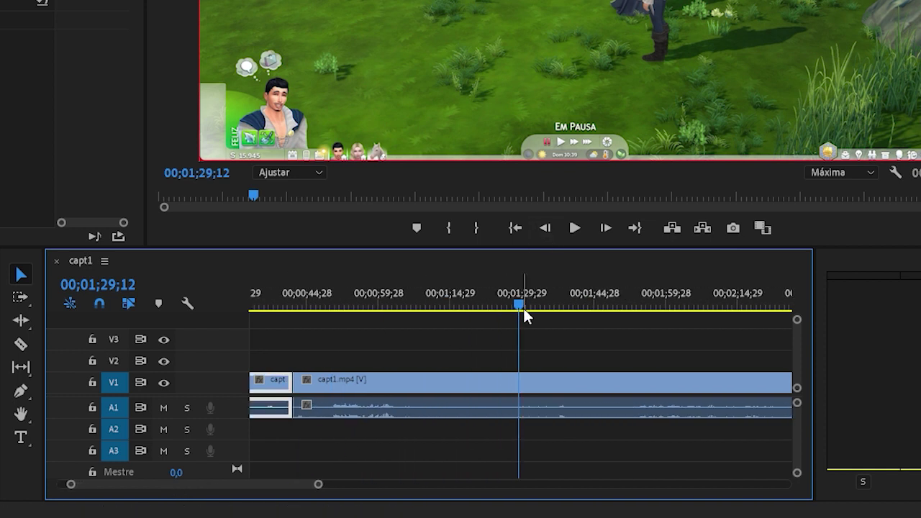
left_click_drag(527, 302, 633, 306)
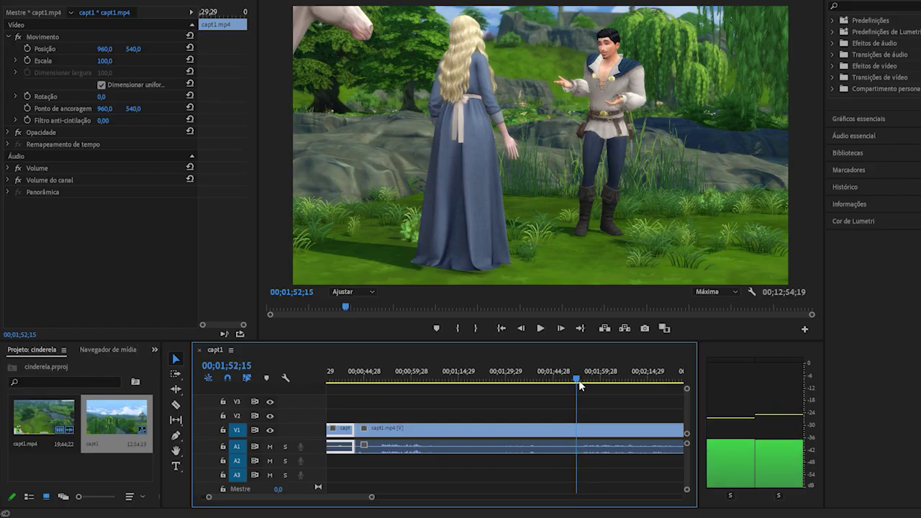
left_click_drag(579, 381, 581, 382)
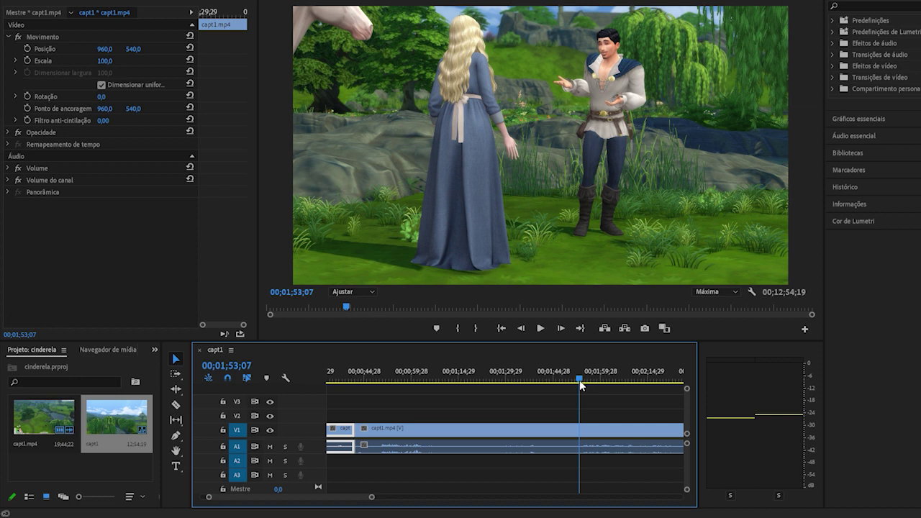
left_click_drag(355, 431, 389, 431)
- Preview the join from 00;00;41;13 and cut the last piece's opening up to 00;01;05;14, closing the gap at 00;00;42;09
left_click(354, 373)
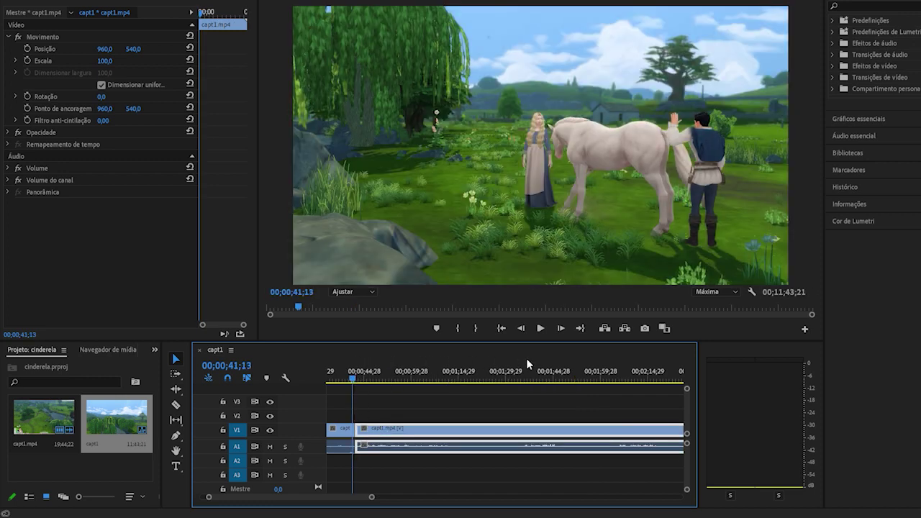
left_click(541, 328)
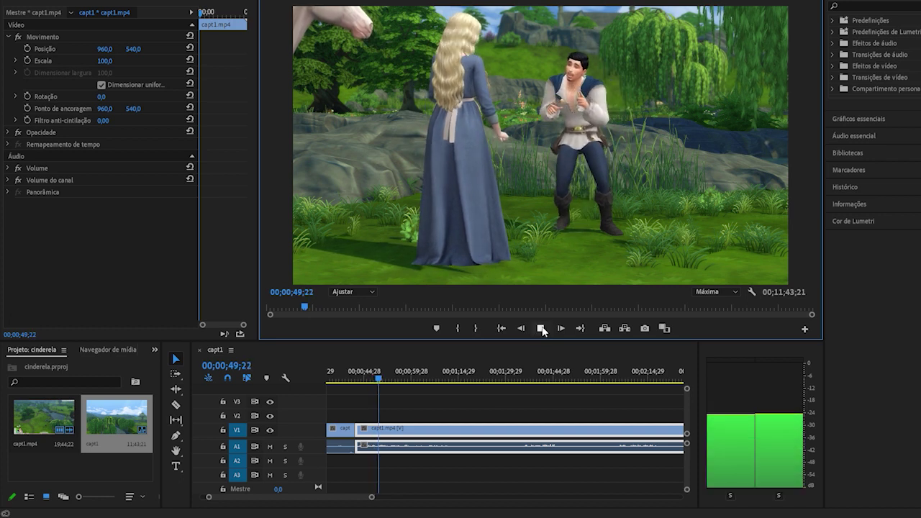
left_click(542, 328)
left_click_drag(383, 378, 430, 370)
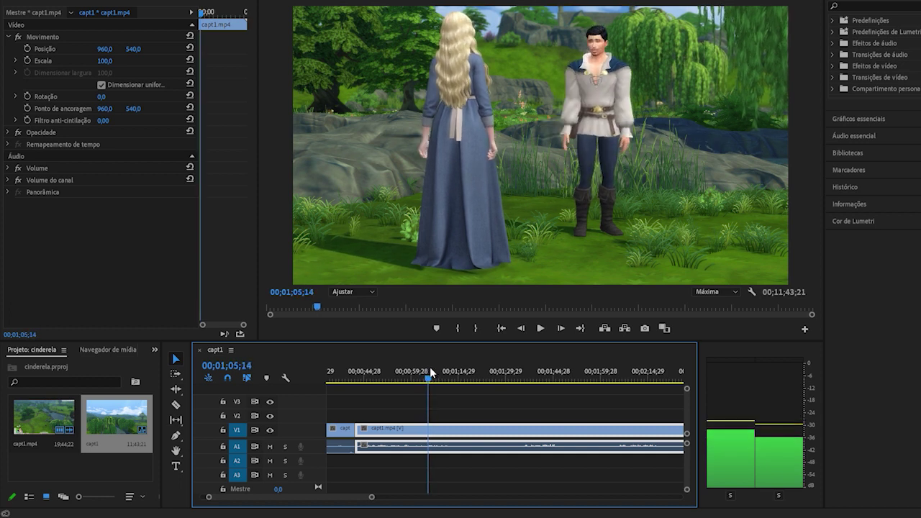
left_click_drag(356, 429, 365, 406)
- Preview the new join from 00;00;40;27 and split the capt1 clip at 00;00;46;22 with the Razor tool
left_click(352, 376)
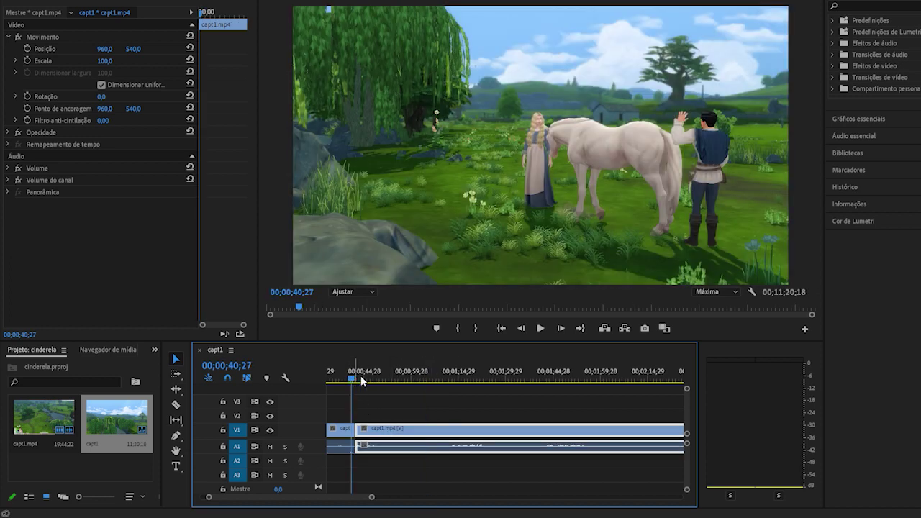
left_click(539, 329)
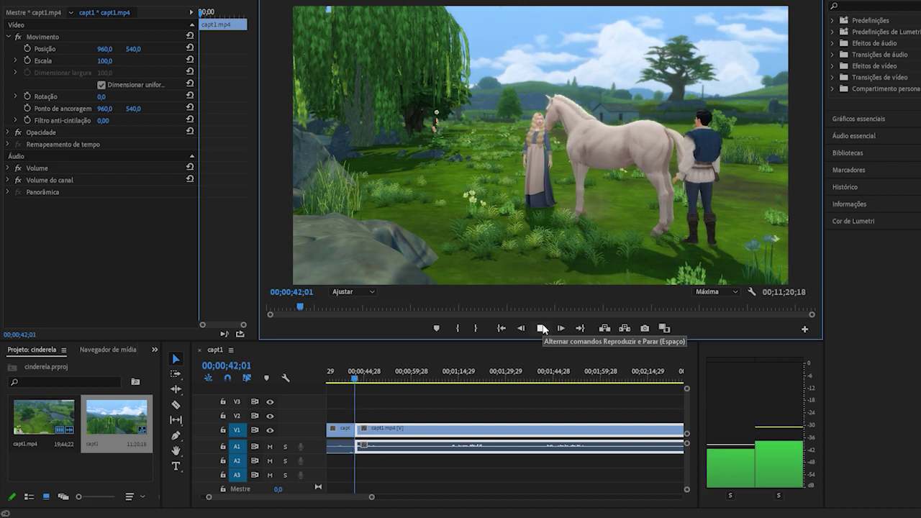
left_click(542, 328)
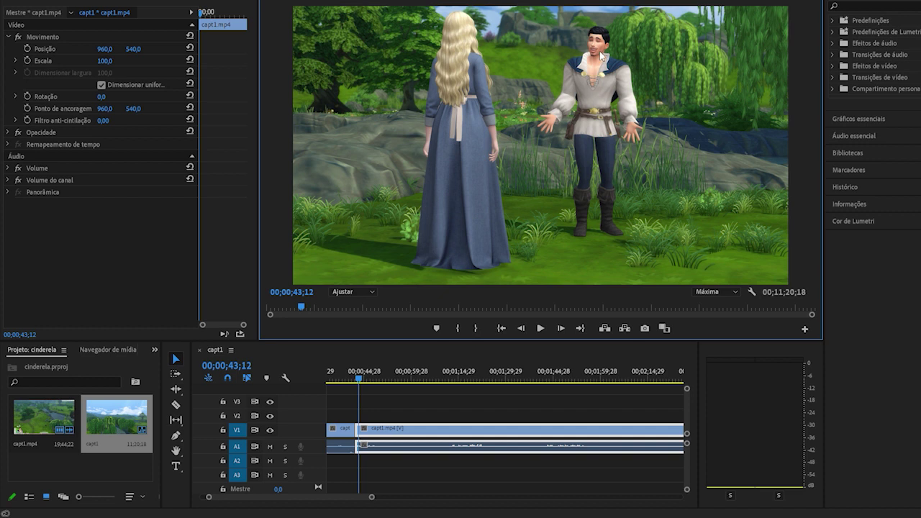
left_click(537, 327)
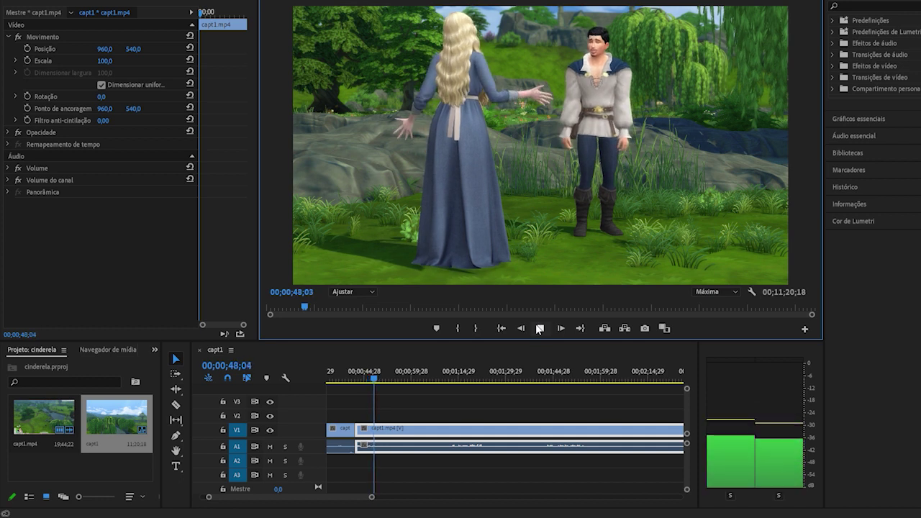
left_click(539, 329)
left_click_drag(378, 382, 353, 380)
left_click(540, 328)
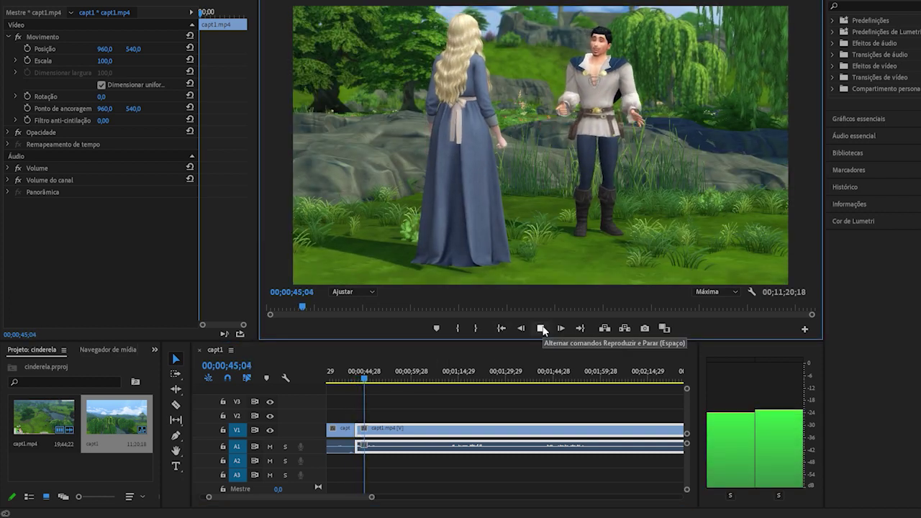
left_click(541, 328)
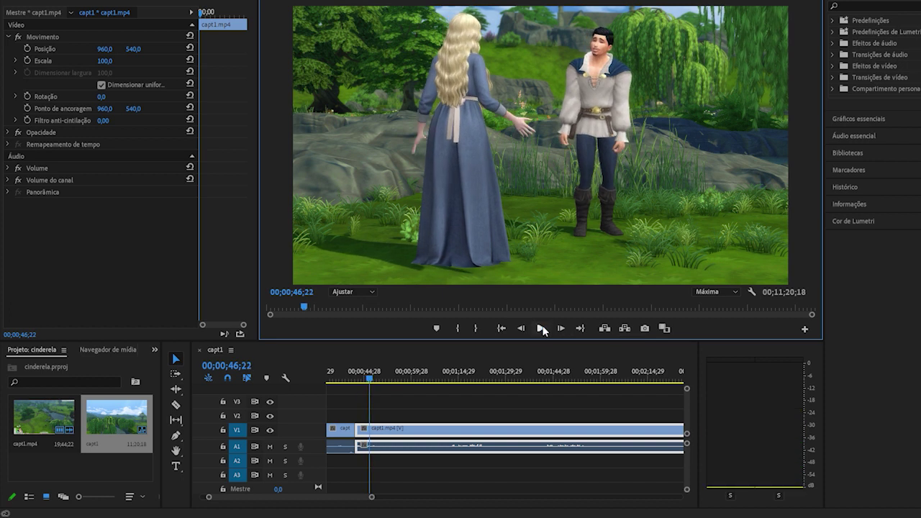
left_click(375, 429)
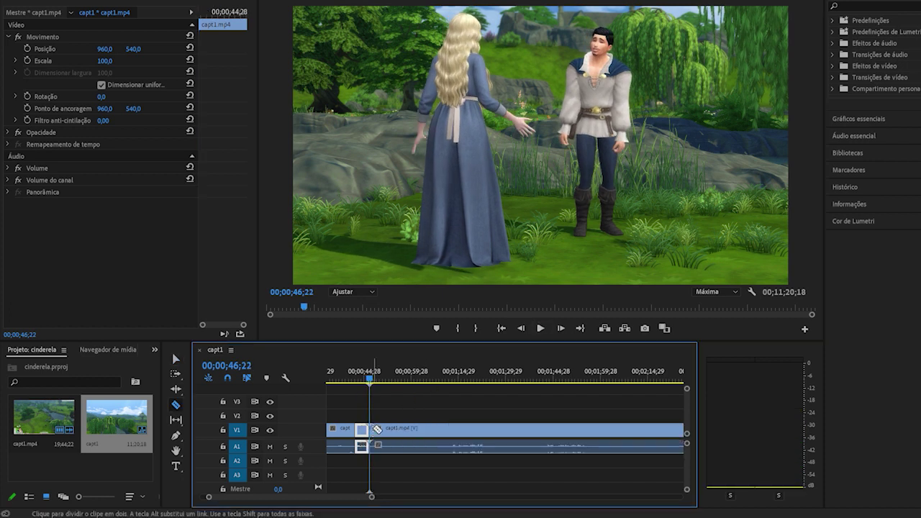
- Trim the start of the last piece to 00;01;13;07 and move it back to 00;00;46;22
key("v")
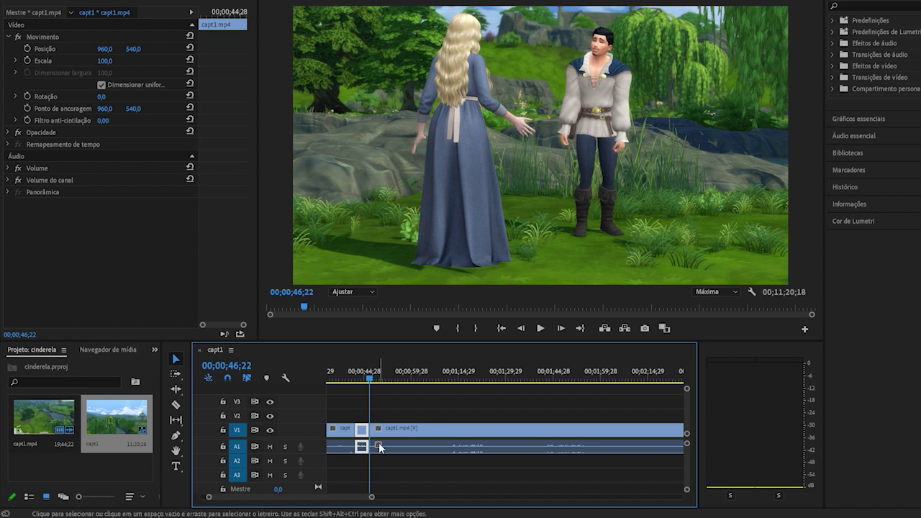
left_click_drag(369, 381, 452, 380)
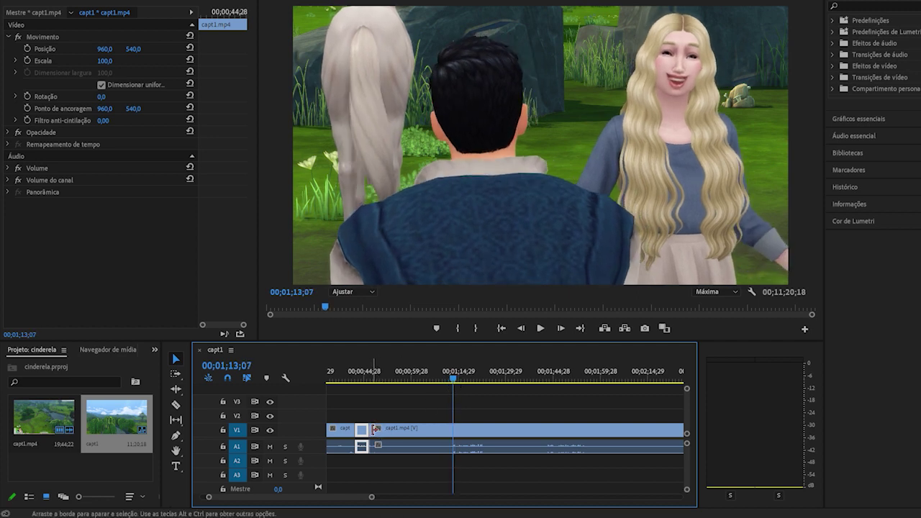
left_click_drag(371, 429, 400, 426)
- Preview the join at 00;00;46;22 and split the capt1 clip at 00;00;54;22 with the Razor tool
left_click(367, 377)
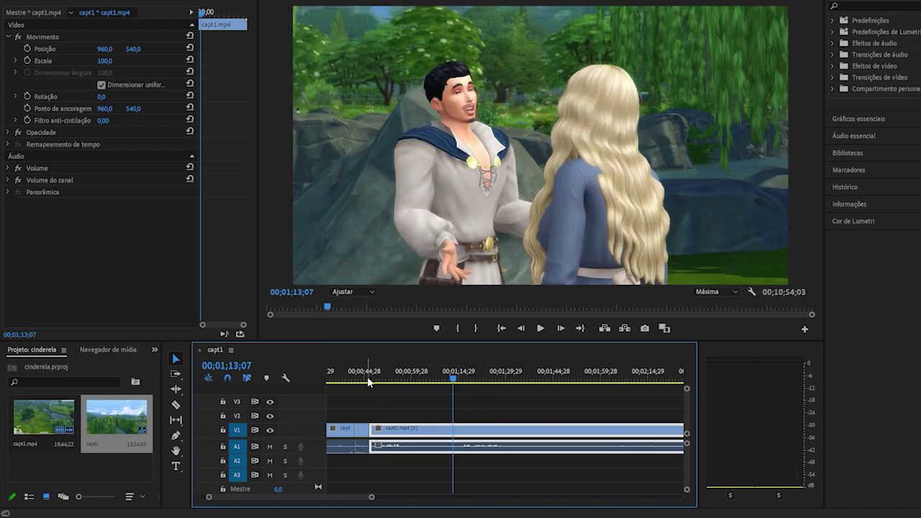
left_click(540, 328)
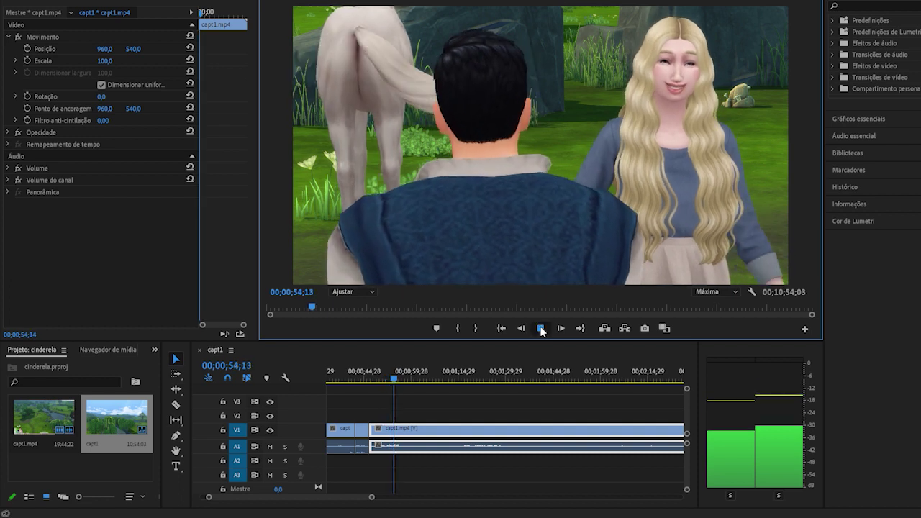
left_click(542, 328)
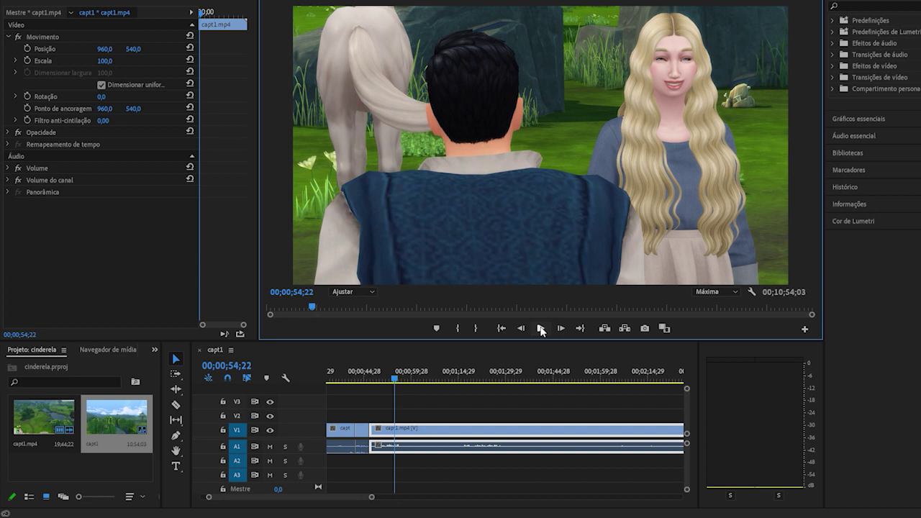
left_click(396, 429)
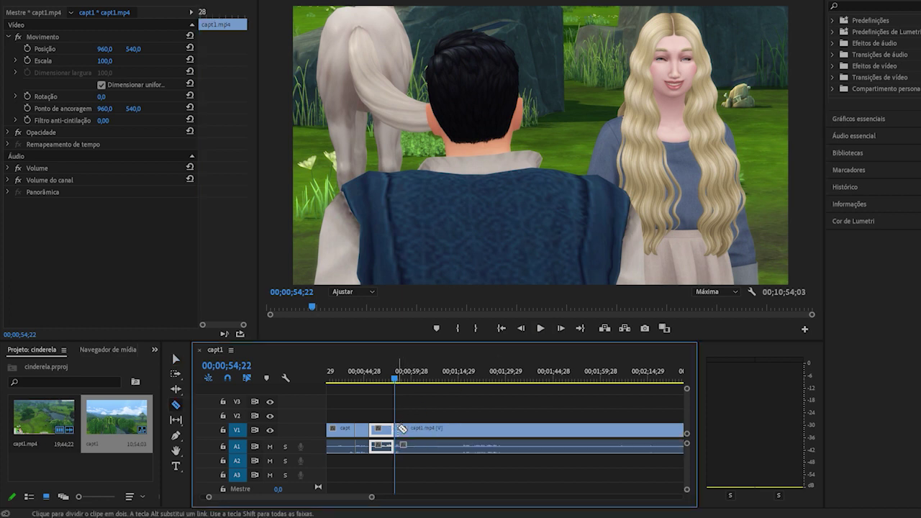
- Trim the start of the last piece to 00;01;16;09 and move it back to 00;00;54;22
key("v")
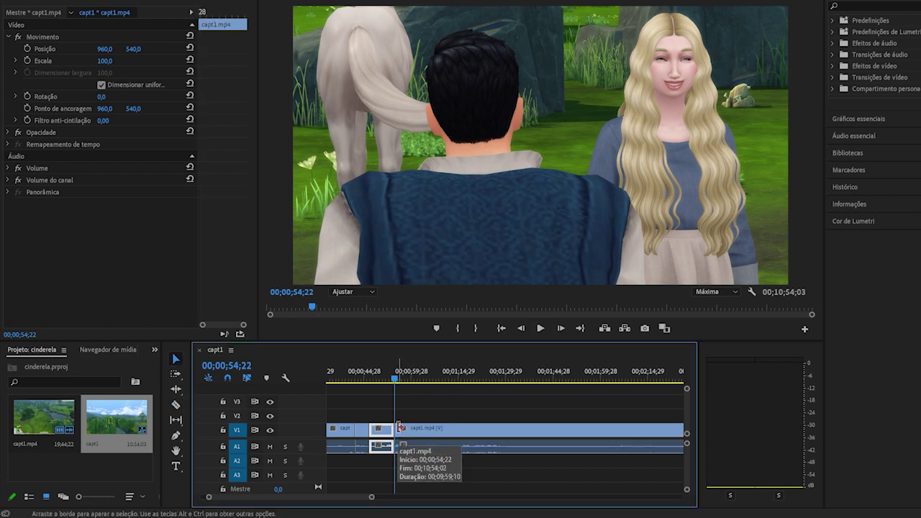
left_click_drag(396, 385, 465, 382)
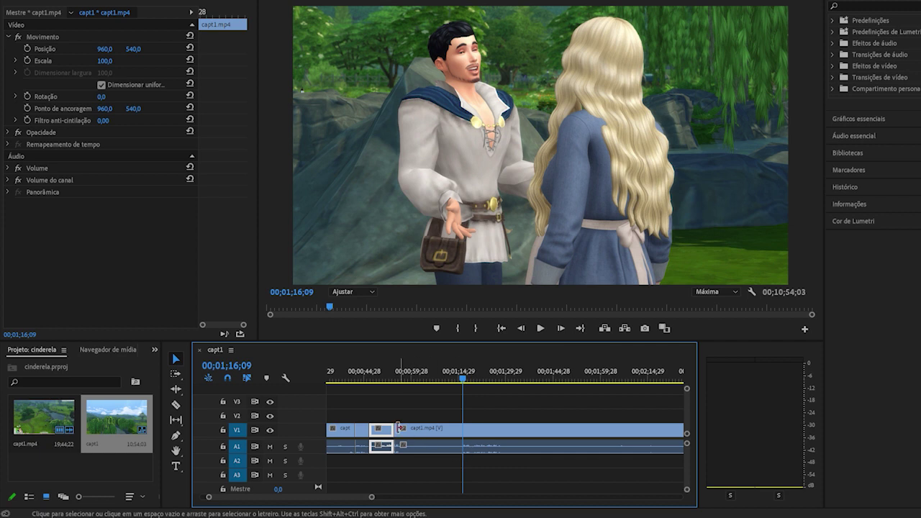
left_click_drag(398, 429, 423, 437)
- Preview the join from 00;00;54;18 and cut the last piece's opening up to 00;00;55;05, closing the gap at 00;00;54;22
left_click(393, 380)
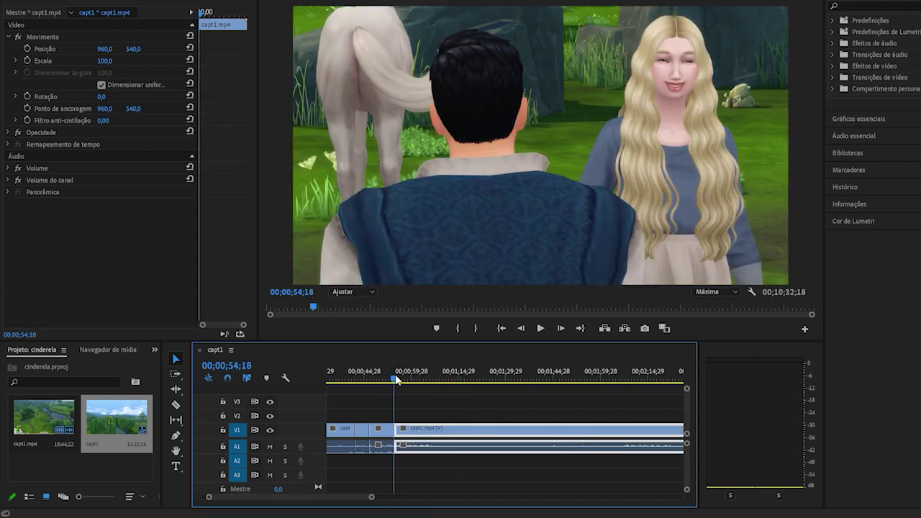
left_click(541, 329)
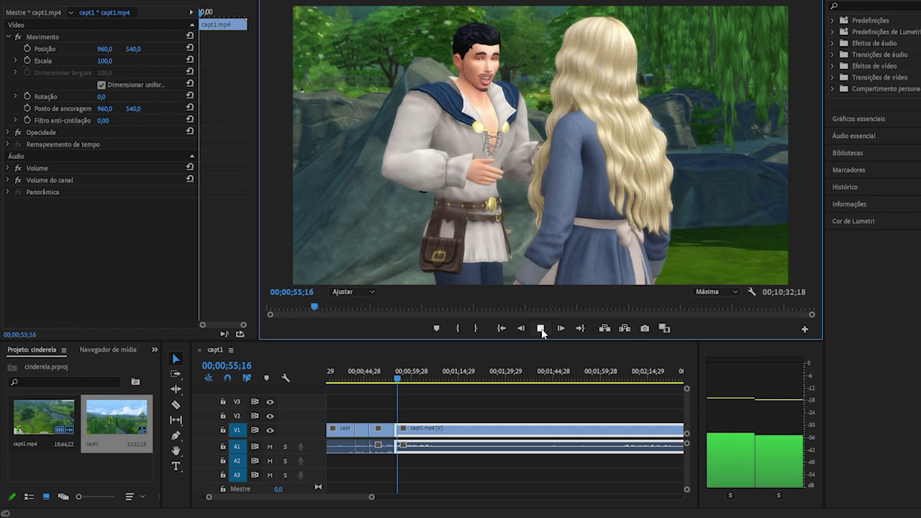
left_click(541, 329)
left_click_drag(371, 497, 326, 501)
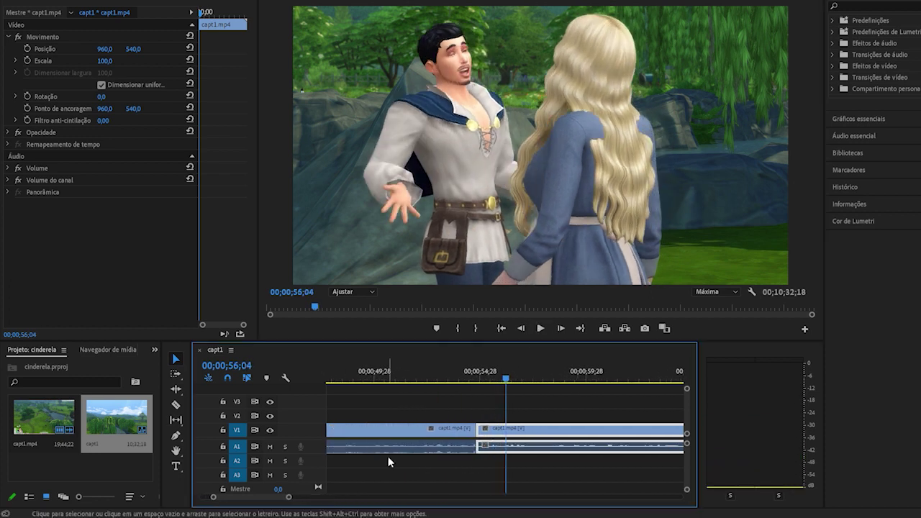
left_click_drag(506, 382, 487, 381)
left_click_drag(477, 430, 504, 435)
left_click(513, 435)
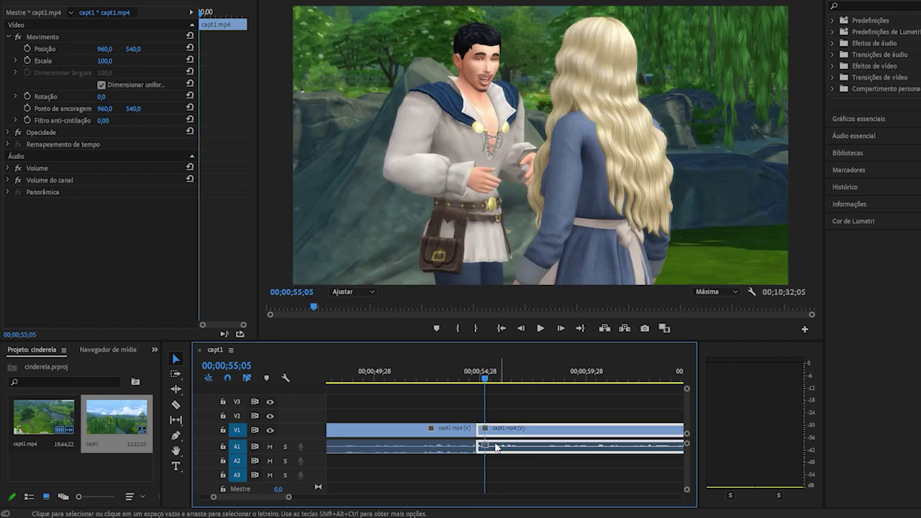
- Preview the tightened join from 00;00;53;07 and split the capt1 clip at 00;00;57;22 with the Razor tool
left_click_drag(290, 499, 361, 500)
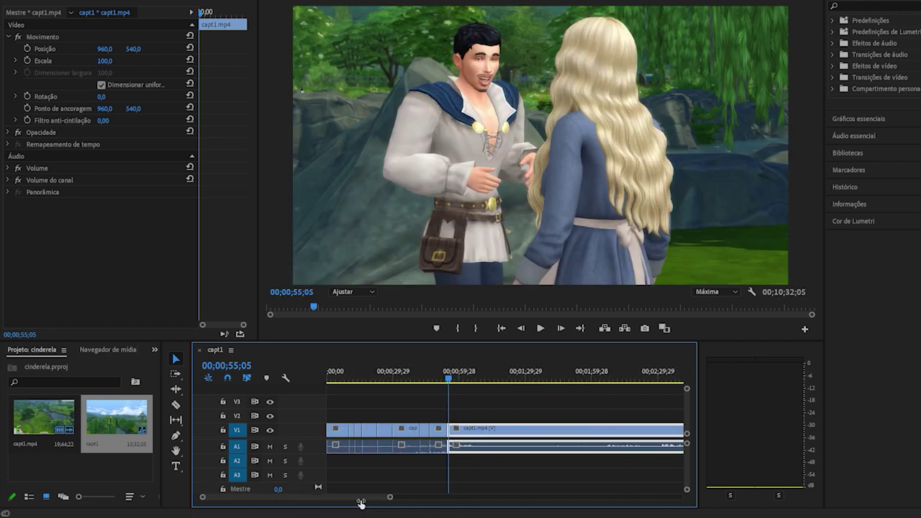
left_click_drag(447, 381, 444, 382)
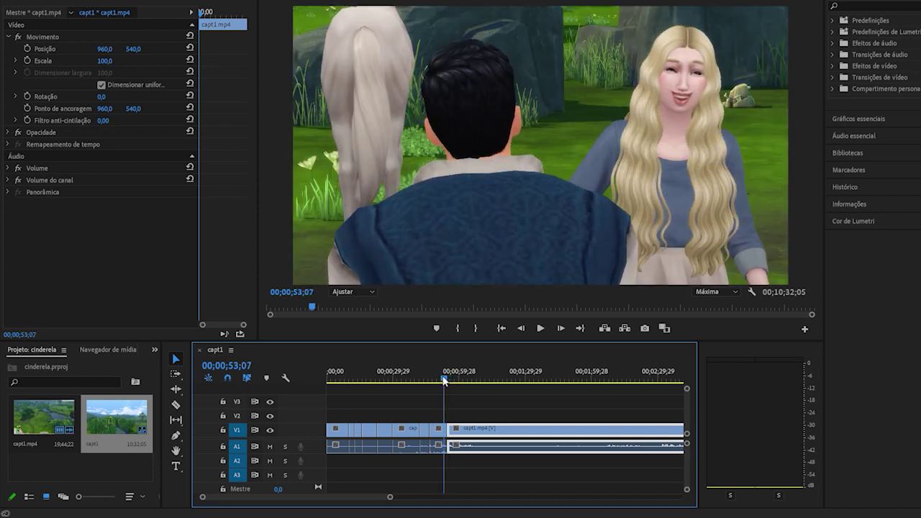
left_click(541, 327)
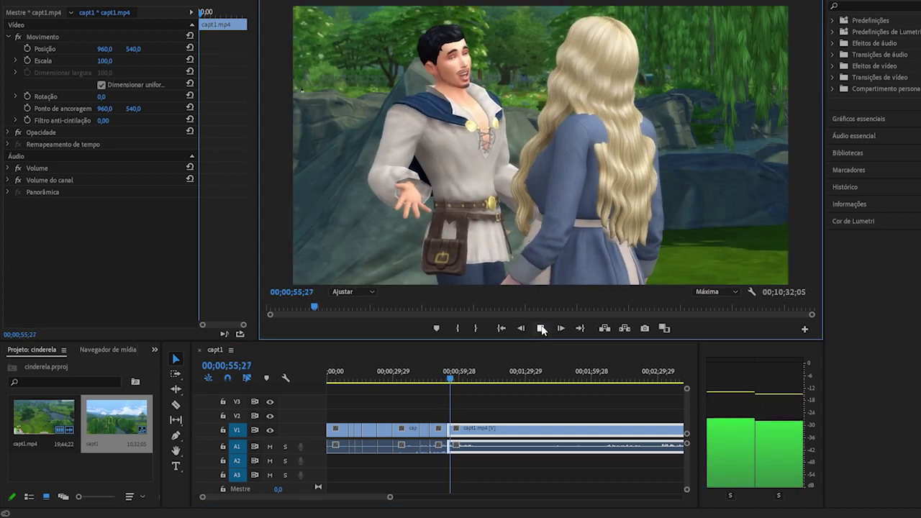
left_click(541, 328)
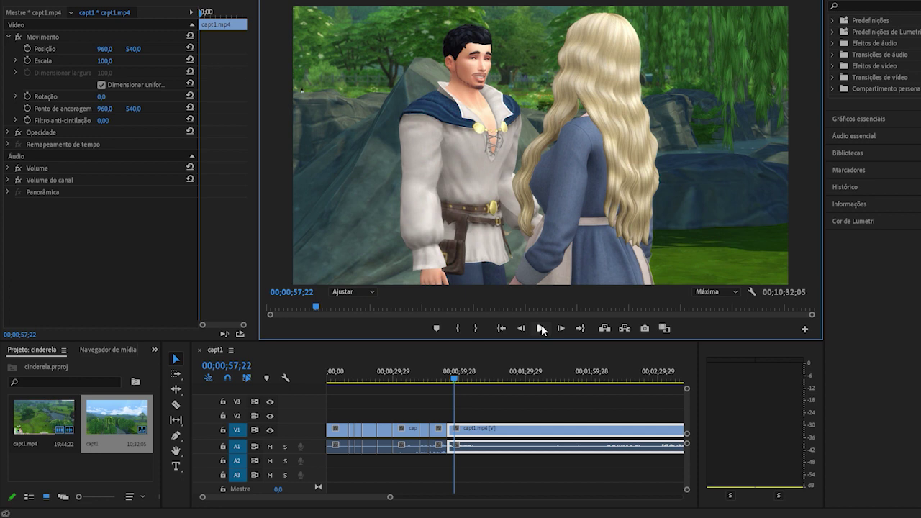
key("c")
left_click(457, 429)
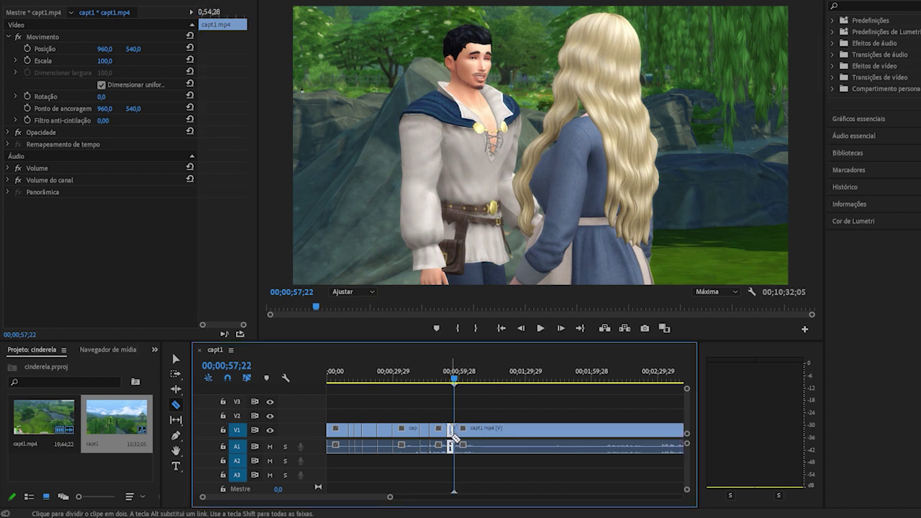
- Trim the start of the last piece to 00;01;43;22 and move it back to 00;00;57;22
key("v")
left_click_drag(455, 379, 556, 383)
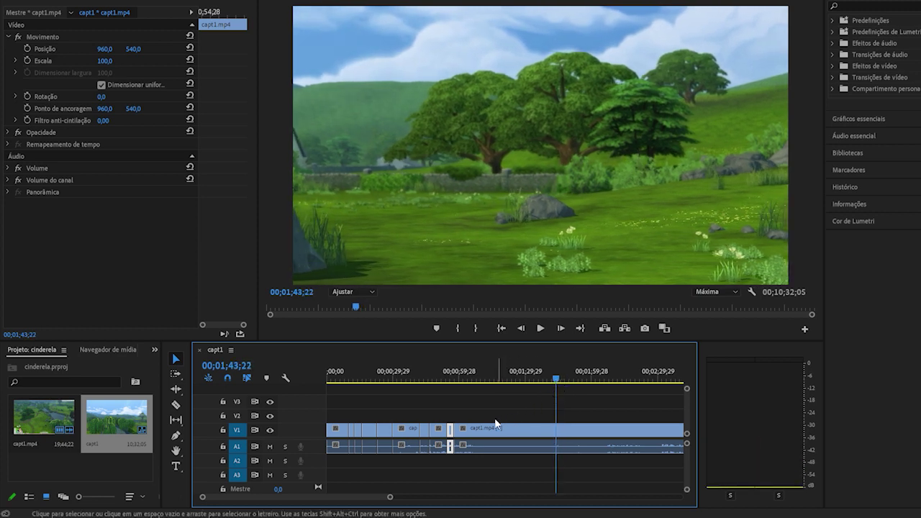
left_click_drag(454, 429, 479, 438)
- Preview the join at 00;00;57;22, playing through to 00;01;03;17
left_click(450, 373)
left_click(540, 328)
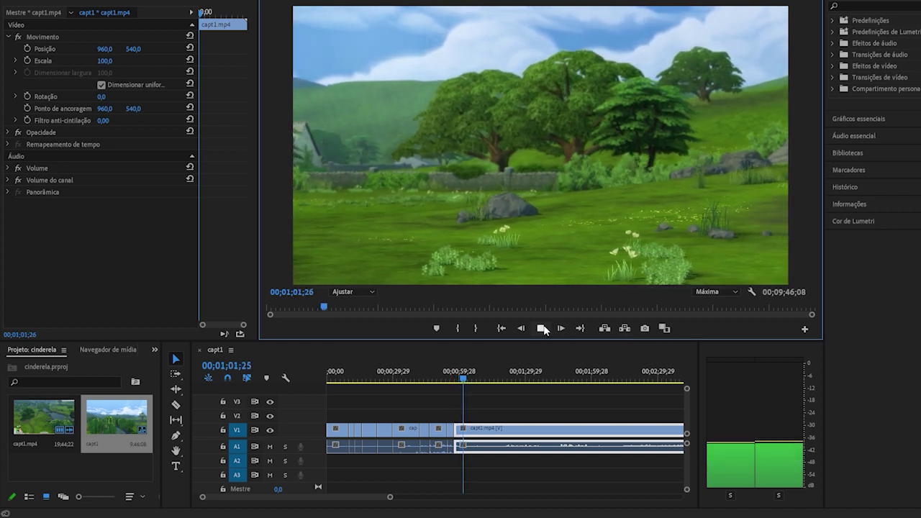
left_click(541, 328)
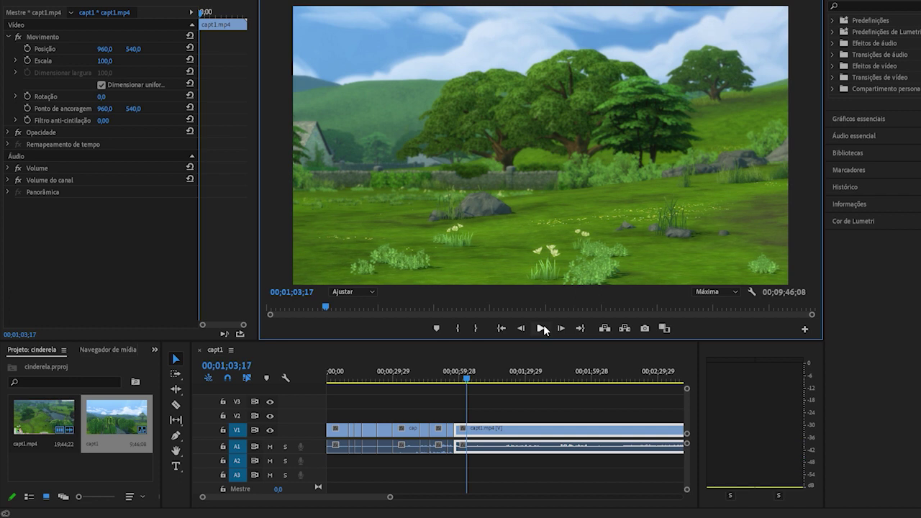
- Cut the section from 00;01;03;17 to 00;01;46;09 out of the capt1 clip and close the gap
key("c")
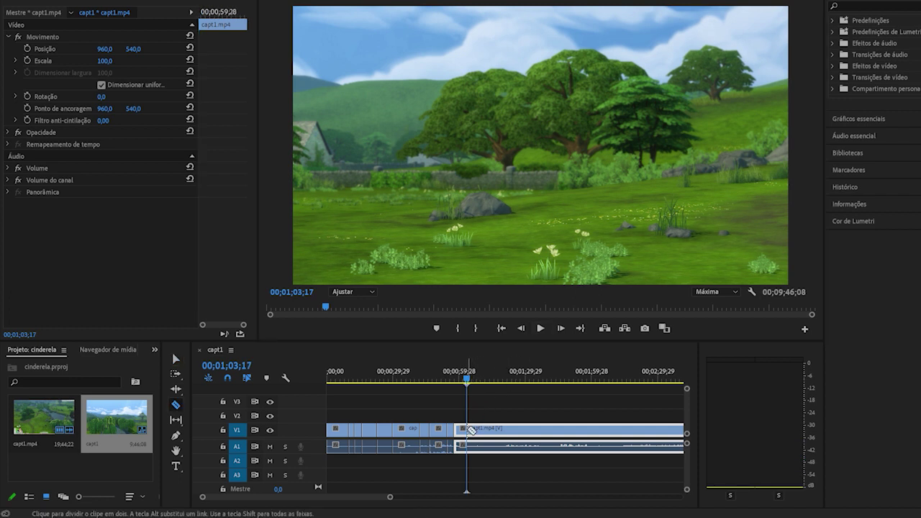
left_click(471, 429)
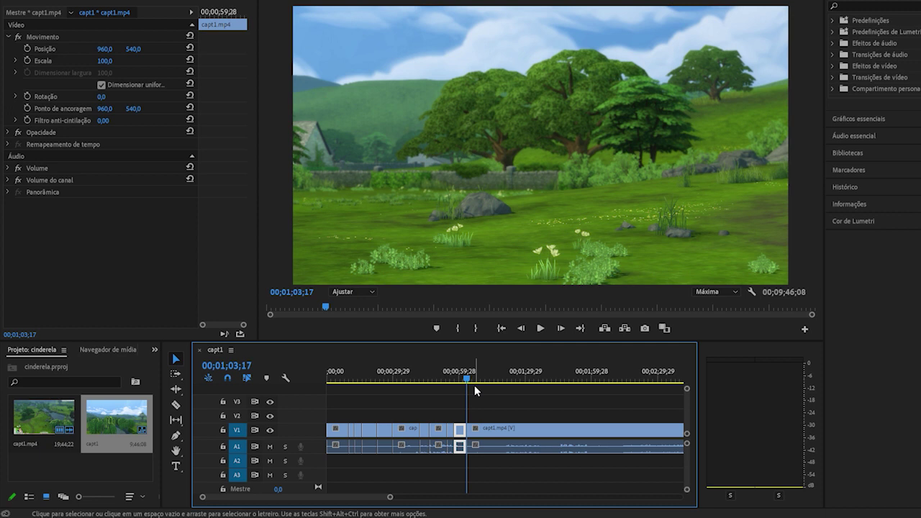
left_click_drag(467, 379, 562, 381)
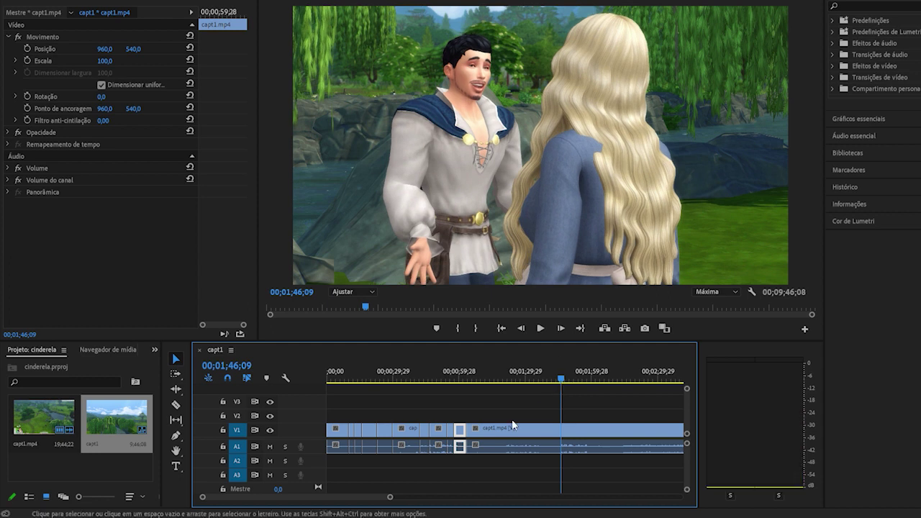
mouse_move(500, 425)
left_mouse_down()
mouse_move(562, 430)
mouse_move(491, 433)
left_mouse_up()
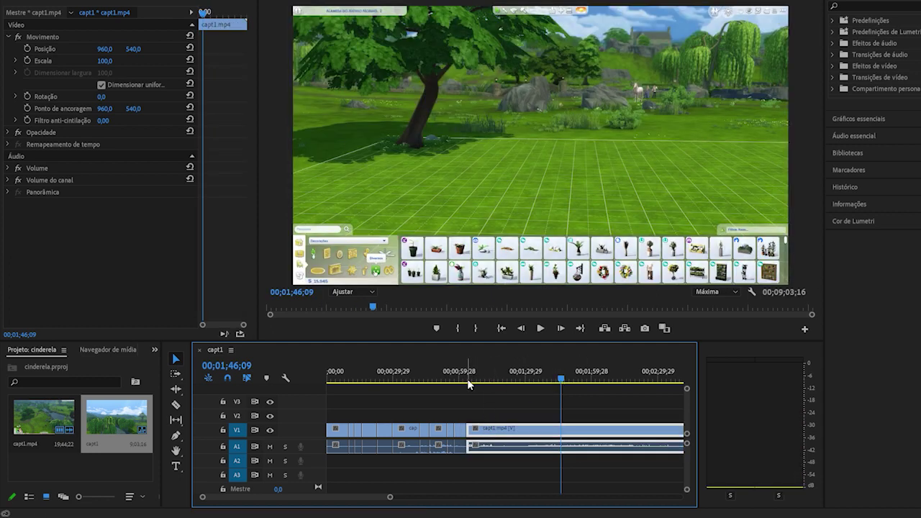
- Preview the join at 00;01;03;17, playing through to 00;01;08;18
left_click(466, 380)
left_click(540, 329)
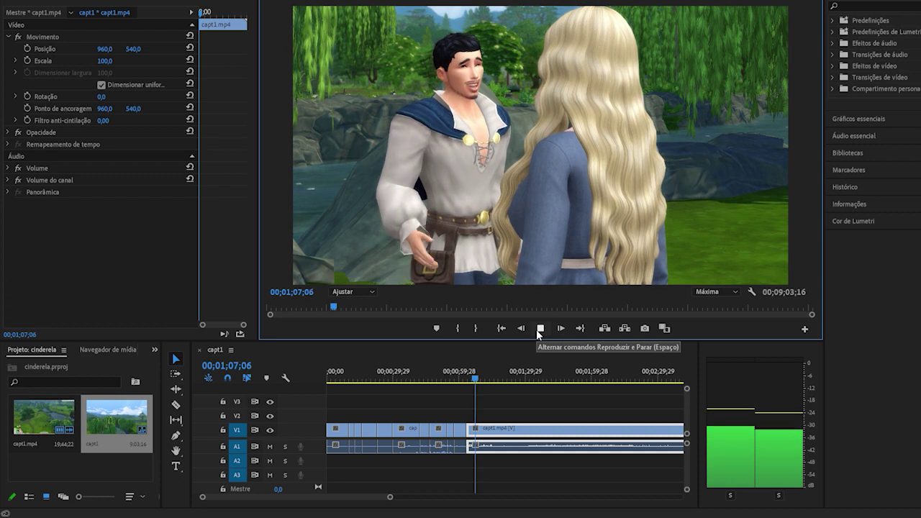
left_click(540, 329)
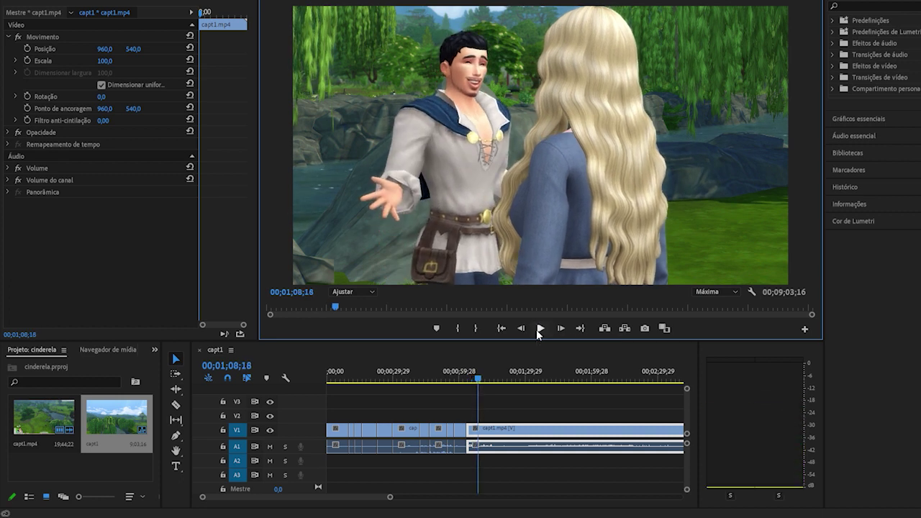
- Cut the section from 00;01;08;18 to 00;04;56;21 out of the capt1 clip and close the gap
key("c")
left_click(481, 430)
key("v")
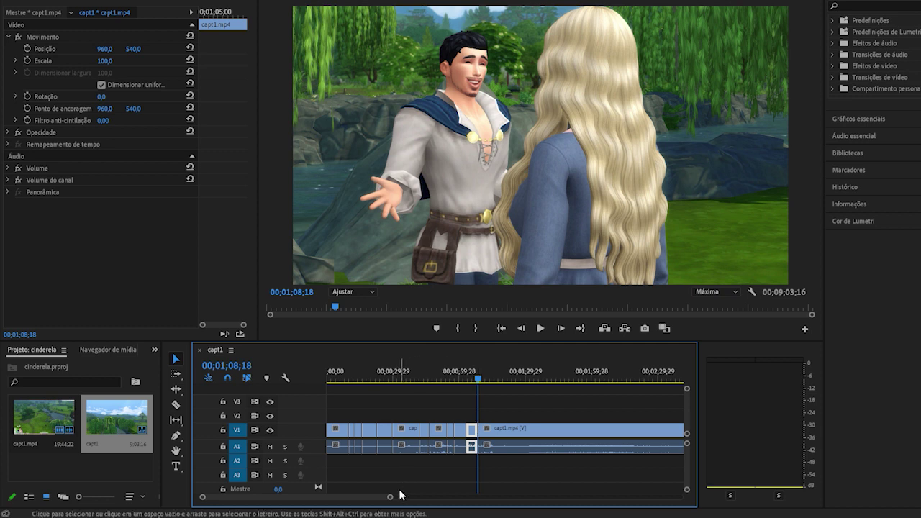
left_click_drag(390, 498, 422, 499)
left_click_drag(427, 377, 608, 396)
left_click_drag(421, 499, 487, 499)
left_click_drag(475, 382, 553, 390)
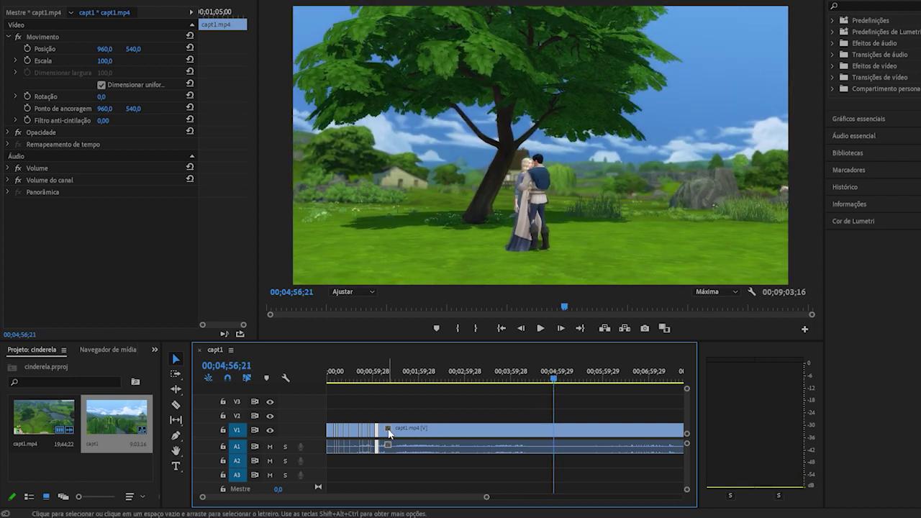
mouse_move(392, 429)
left_mouse_down()
mouse_move(558, 431)
mouse_move(388, 432)
left_mouse_up()
- Preview the join at 00;01;08;18 from 00;01;04;16, playing through to 00;01;16;26
left_click(379, 382)
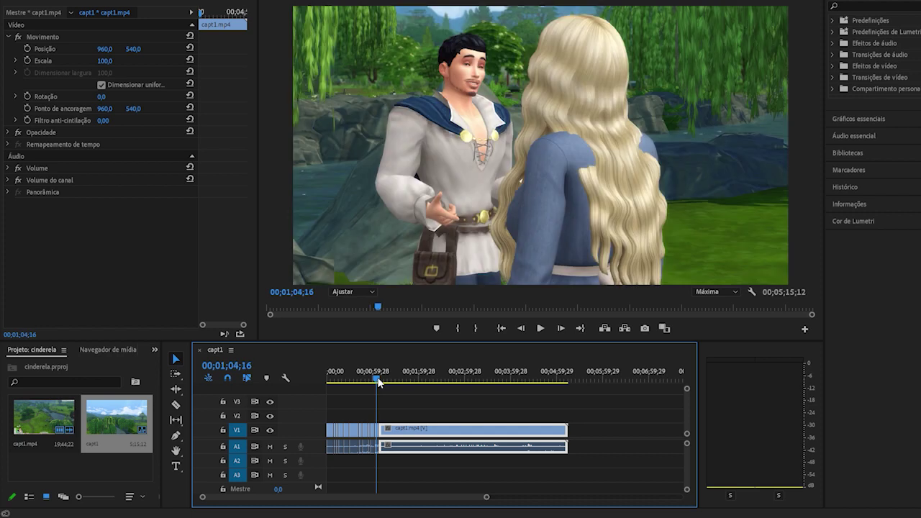
left_click(541, 328)
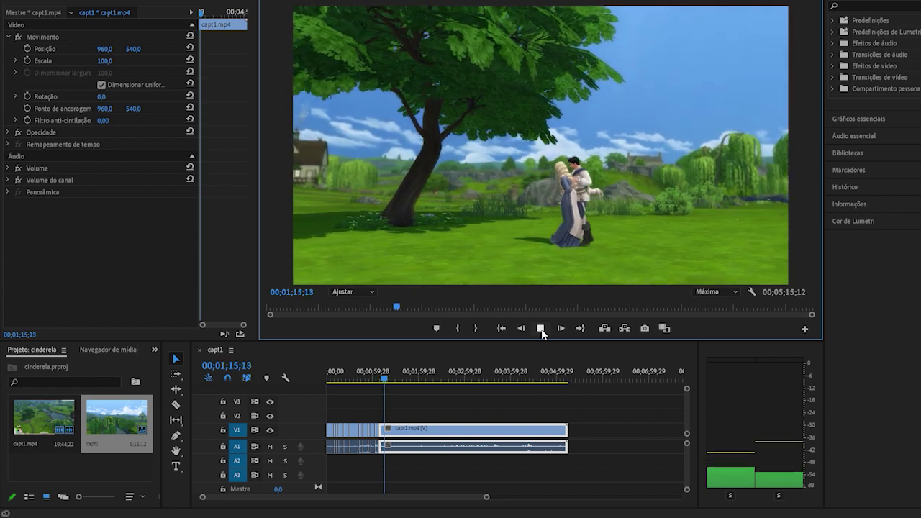
left_click(541, 329)
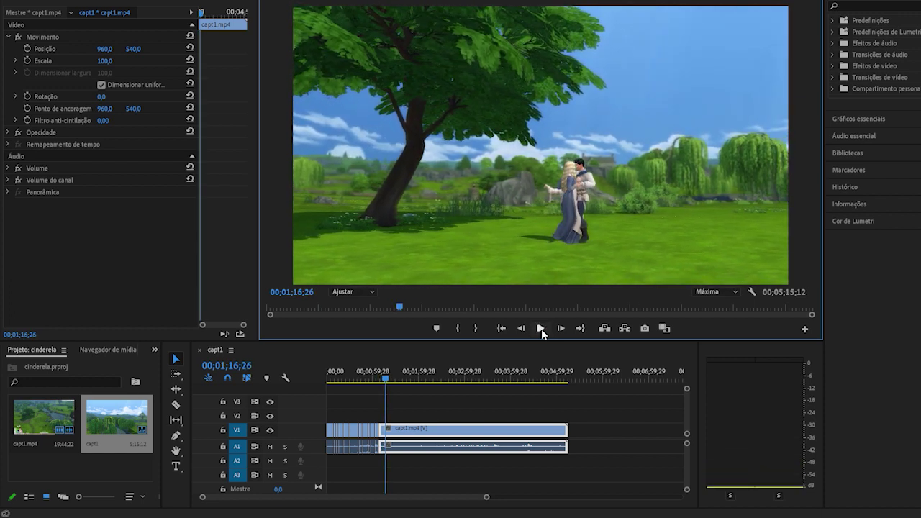
- Split the capt1 clip at 00;01;16;26, trim the start of the last piece and close the gap
key("c")
left_click(387, 430)
key("v")
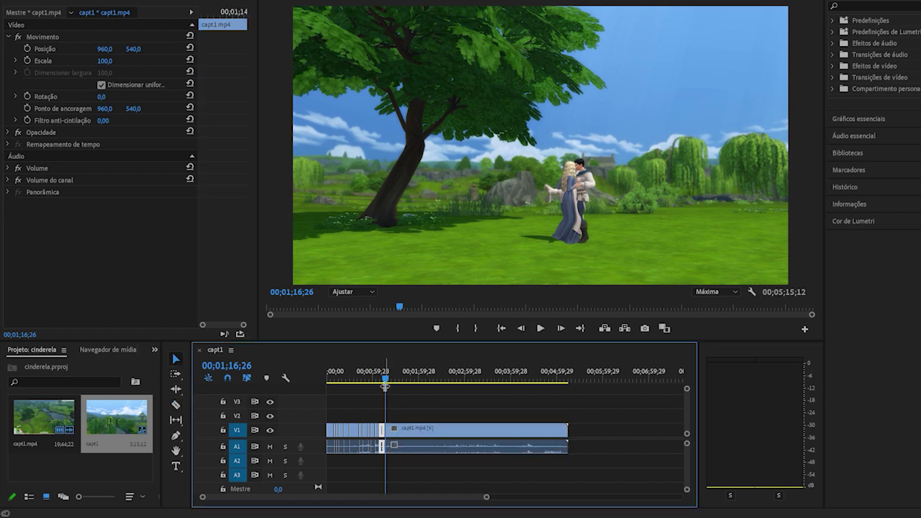
left_click_drag(386, 384, 431, 387)
left_click_drag(387, 429, 408, 440)
- Preview the join at 00;01;16;26 from 00;01;15;19, playing through to 00;01;21;04
left_click(383, 379)
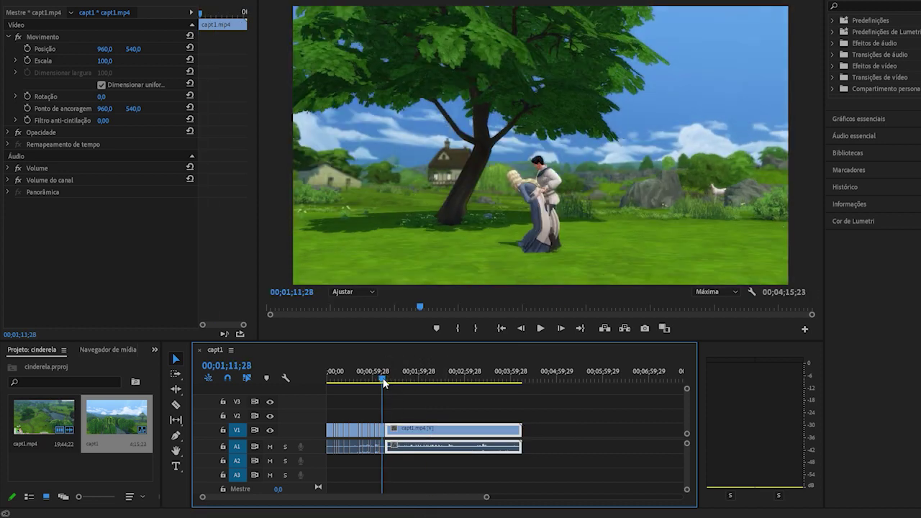
left_click_drag(387, 380, 384, 378)
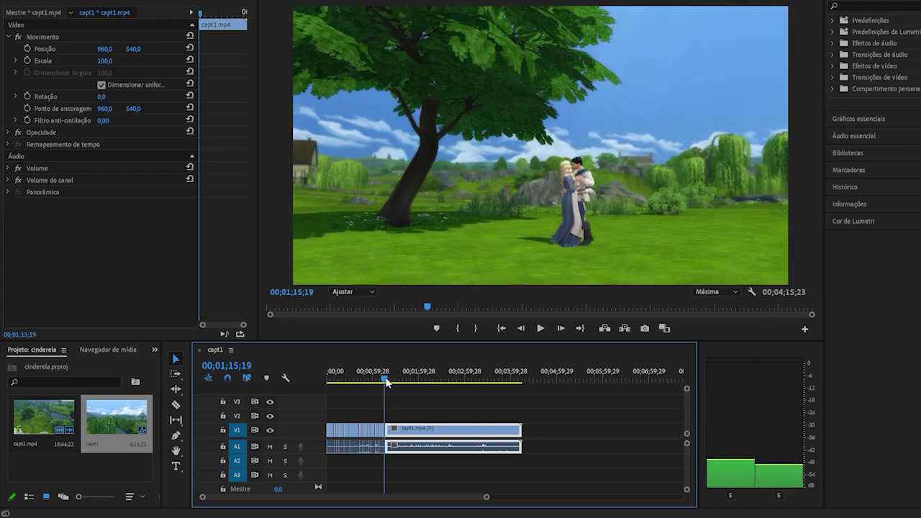
left_click(536, 331)
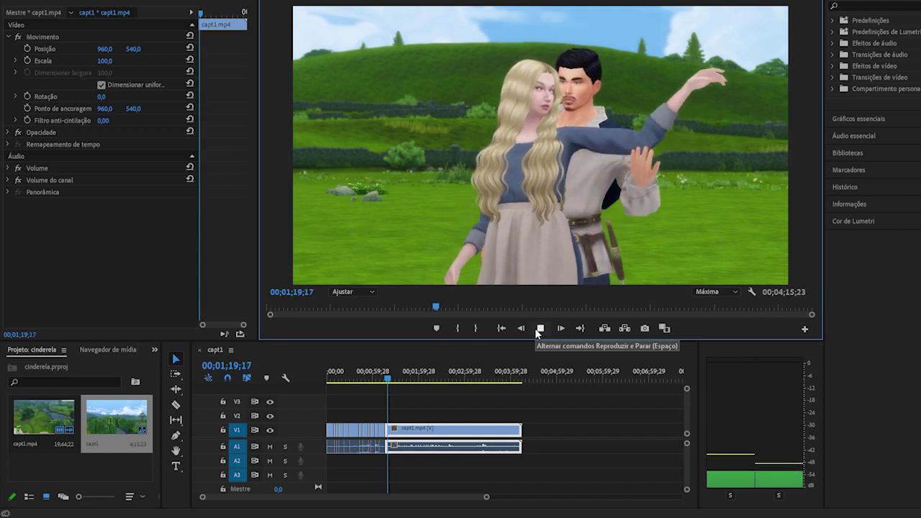
left_click(536, 329)
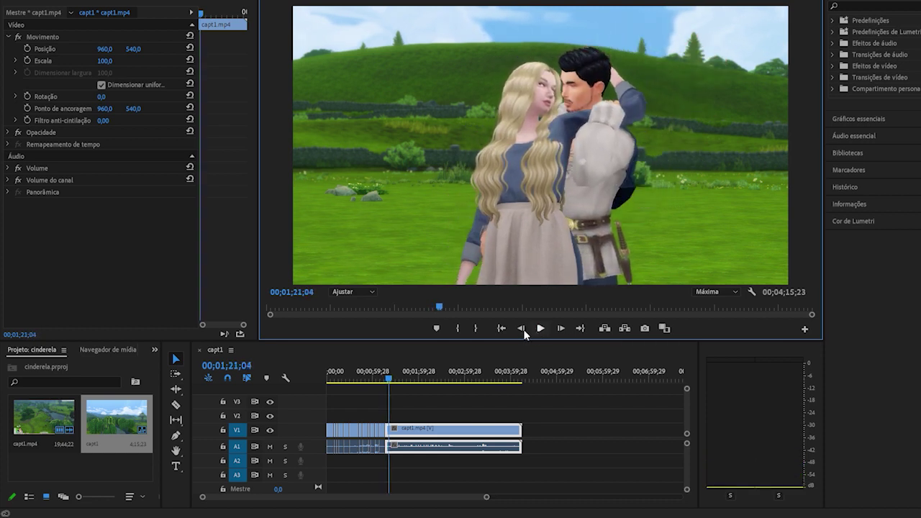
- Split the capt1 clip at 00;01;21;04, readjust the start of the last piece and place it directly against the cut
key("v")
left_click(390, 395)
left_click_drag(390, 378, 405, 389)
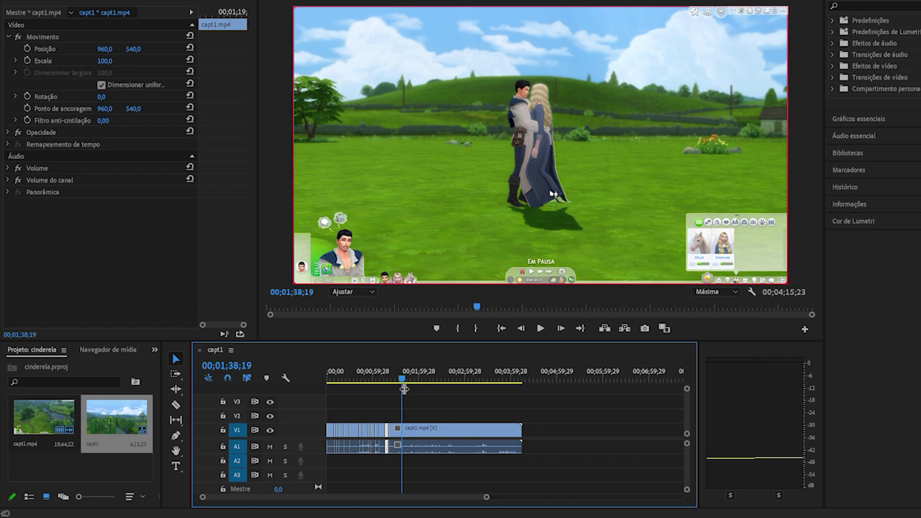
left_click(408, 428)
mouse_move(411, 432)
left_mouse_down()
mouse_move(437, 432)
mouse_move(403, 430)
left_mouse_up()
left_click(401, 379)
mouse_move(404, 379)
left_mouse_down()
mouse_move(414, 377)
mouse_move(403, 378)
left_mouse_up()
mouse_move(419, 431)
left_mouse_down()
mouse_move(435, 435)
mouse_move(402, 430)
left_mouse_up()
left_click_drag(404, 379, 418, 377)
mouse_move(408, 429)
left_mouse_down()
mouse_move(441, 437)
mouse_move(418, 439)
left_mouse_up()
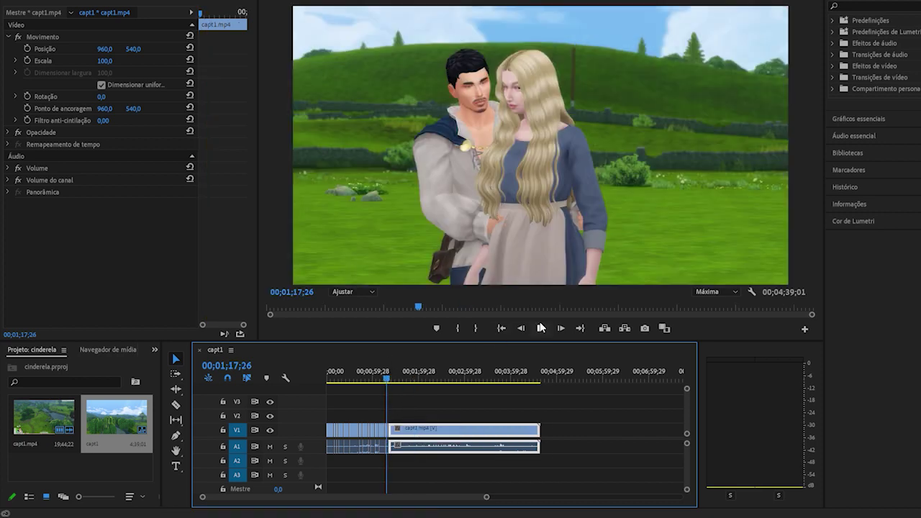
- Preview the join at 00;01;21;04 from 00;01;17;26 and step through the frames to the cut point at 00;01;22;25
left_click(541, 329)
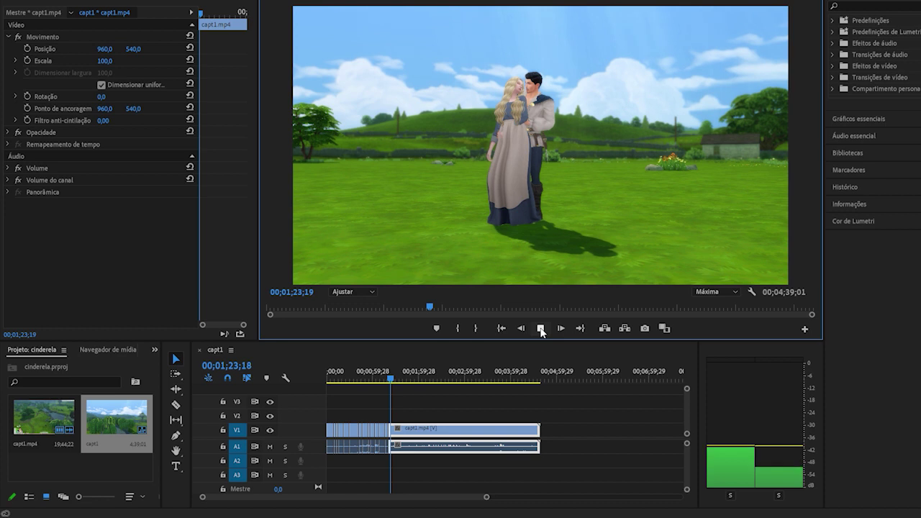
left_click(540, 329)
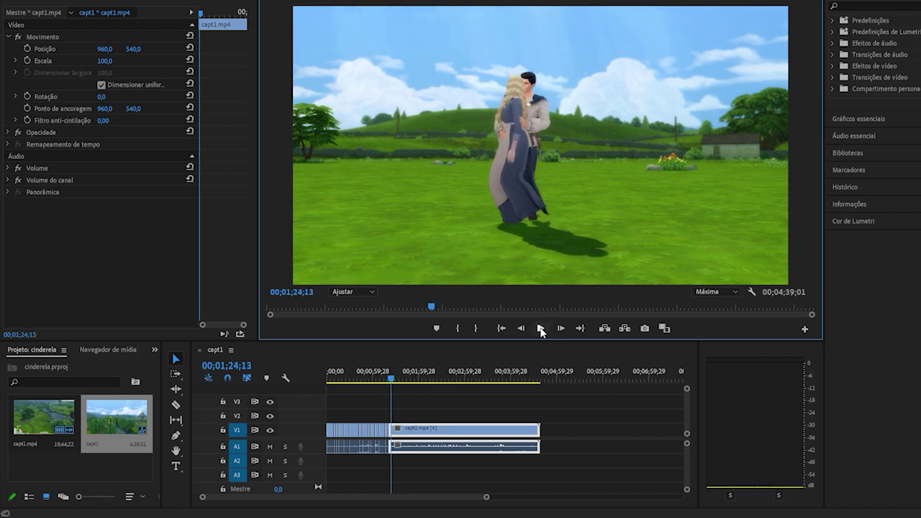
key("Left")
key("Left")
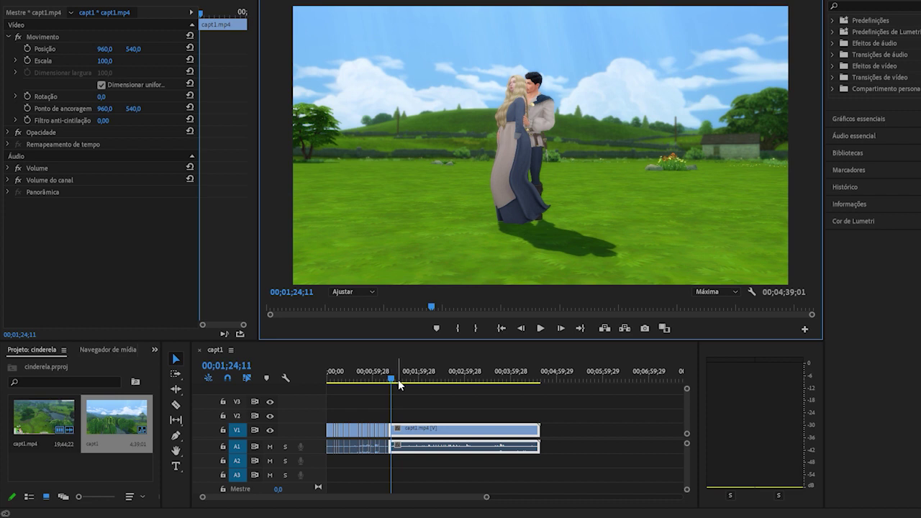
key("Left")
key("Left")
key("Left")
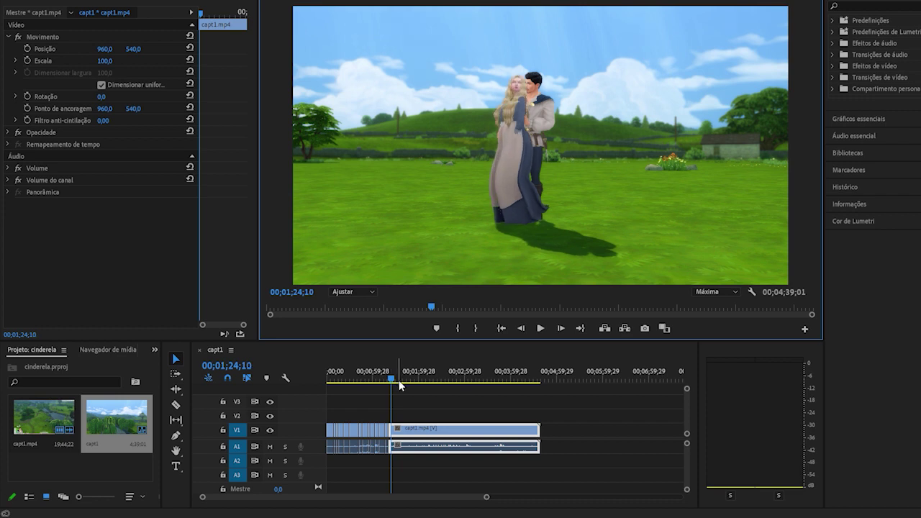
key("Left")
key("Left")
key("Left")
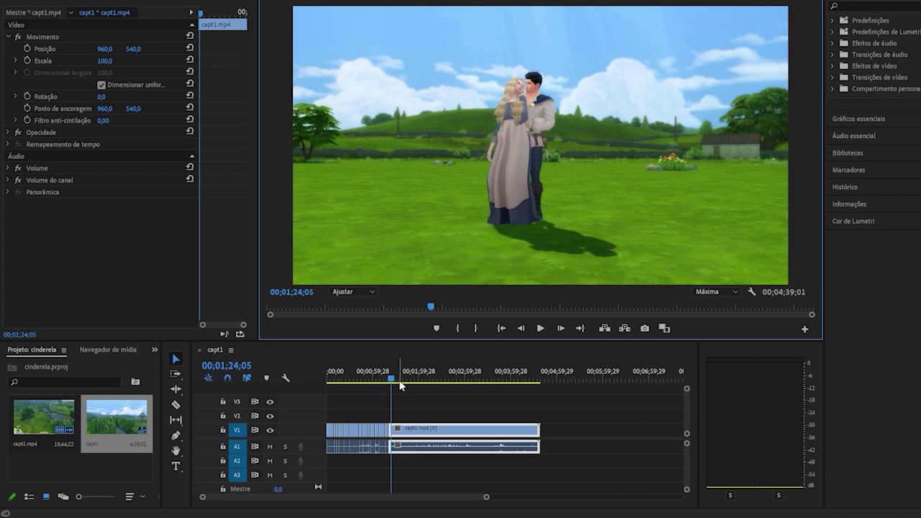
key("Left")
key("Left")
key("Left")
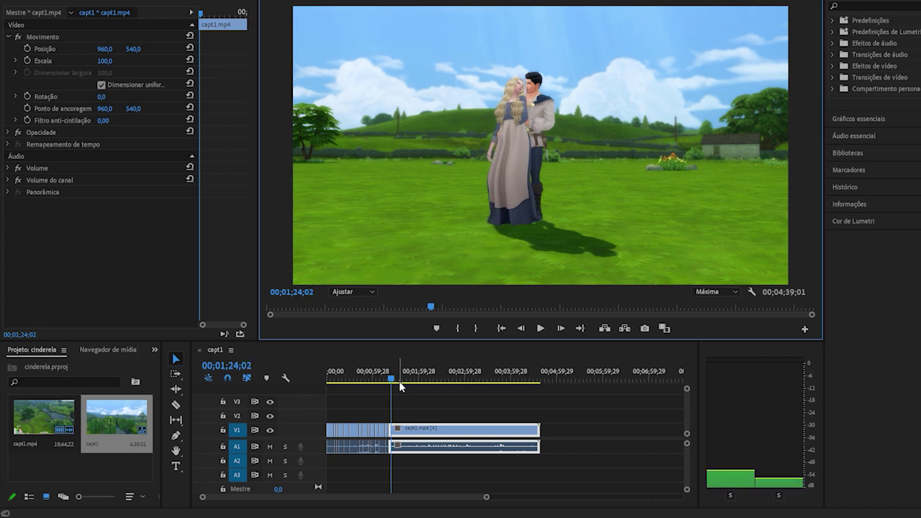
key("Left")
key("Left")
key("Left")
key("Left")
key("Left")
key("Left")
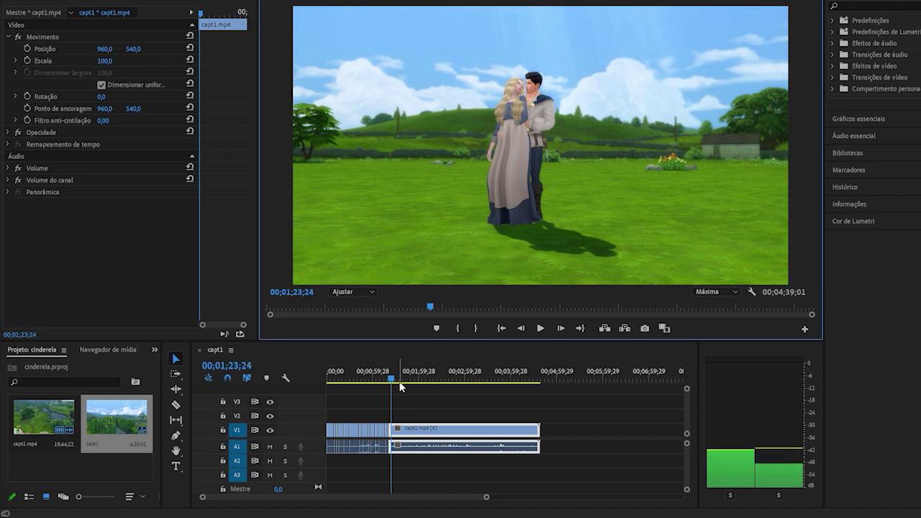
key("Left")
key("Left")
key("Left")
key("Left")
key("Left")
key("Left")
key("Left")
key("Left")
key("Left")
key("Left")
key("Left")
key("Left")
key("Left")
key("Left")
key("Left")
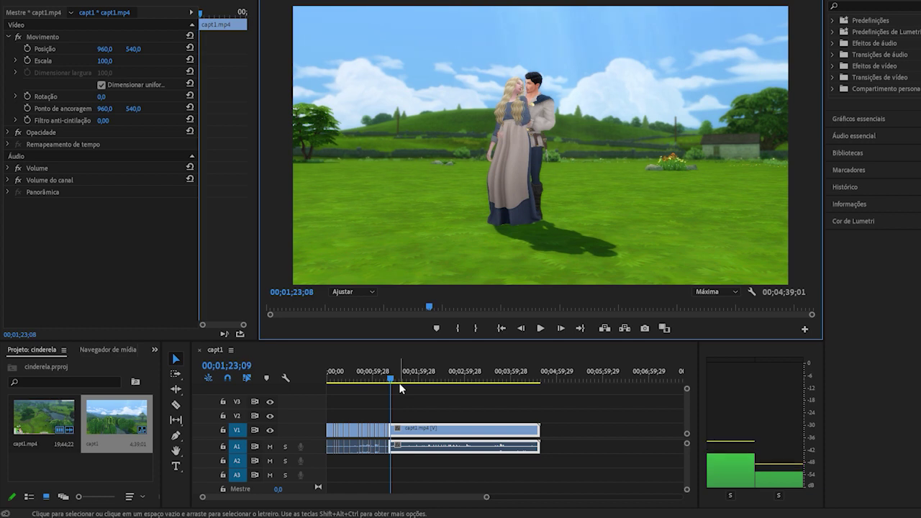
key("Left")
key("Left")
key("Left")
key("Left")
key("Left")
key("Left")
key("Left")
key("Left")
key("Left")
key("Left")
key("Left")
key("Left")
key("Left")
key("Left")
key("Left")
key("Left")
key("Left")
key("Left")
key("Left")
key("Left")
key("Left")
key("Left")
key("Left")
key("Left")
key("Left")
key("Left")
key("Left")
key("Left")
key("Left")
key("Left")
key("Left")
key("Left")
key("Left")
key("Left")
key("Left")
key("Left")
key("Right")
key("Right")
key("Right")
key("Right")
key("Right")
key("Right")
key("Right")
key("Right")
key("Right")
key("Right")
key("Right")
key("Right")
key("Right")
key("Right")
key("Right")
key("Right")
key("Right")
key("Right")
key("Right")
key("Right")
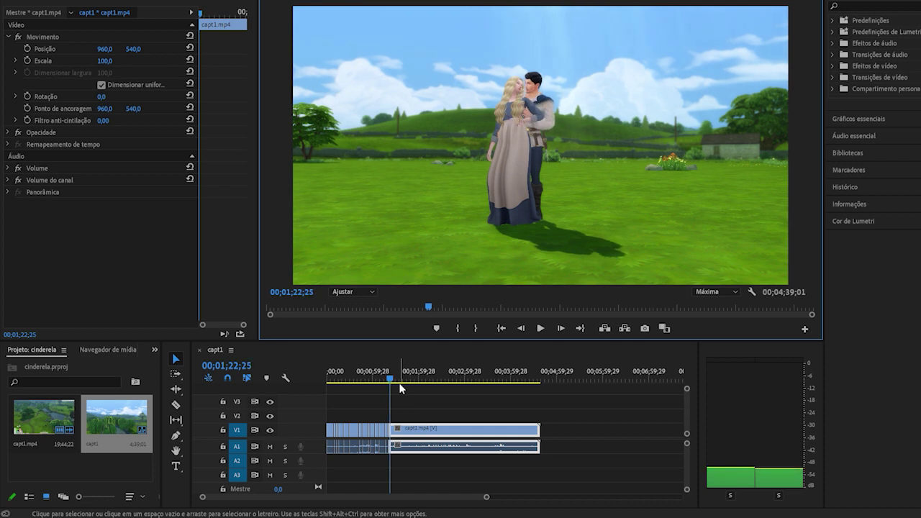
- Cut the section from 00;01;22;25 to 00;03;41;01 out of the capt1 clip and close the gap
key("c")
left_click(398, 431)
key("v")
left_click_drag(403, 382, 408, 380)
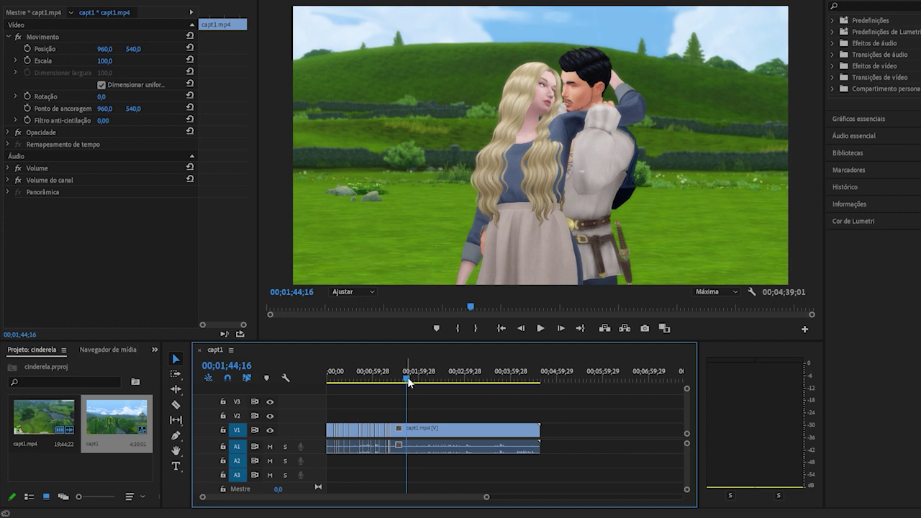
left_click_drag(407, 380, 496, 383)
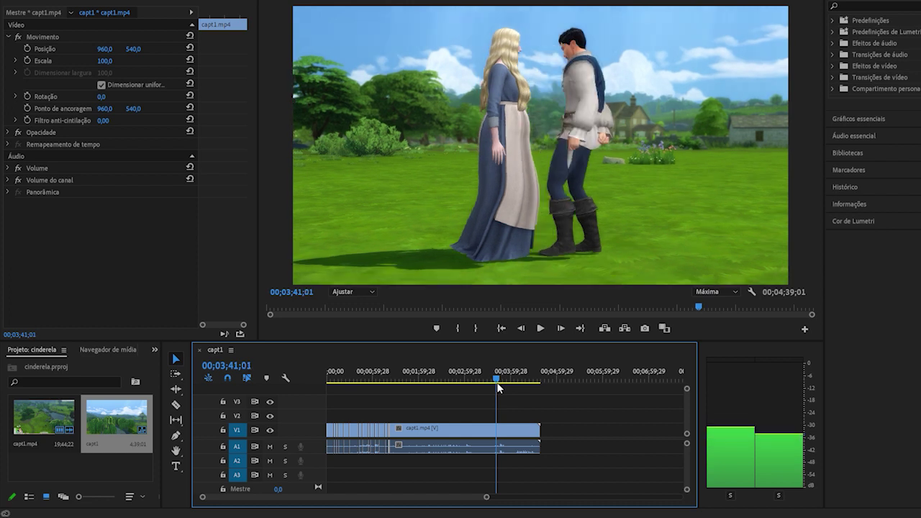
mouse_move(391, 430)
left_mouse_down()
mouse_move(503, 428)
mouse_move(416, 437)
mouse_move(400, 430)
left_mouse_up()
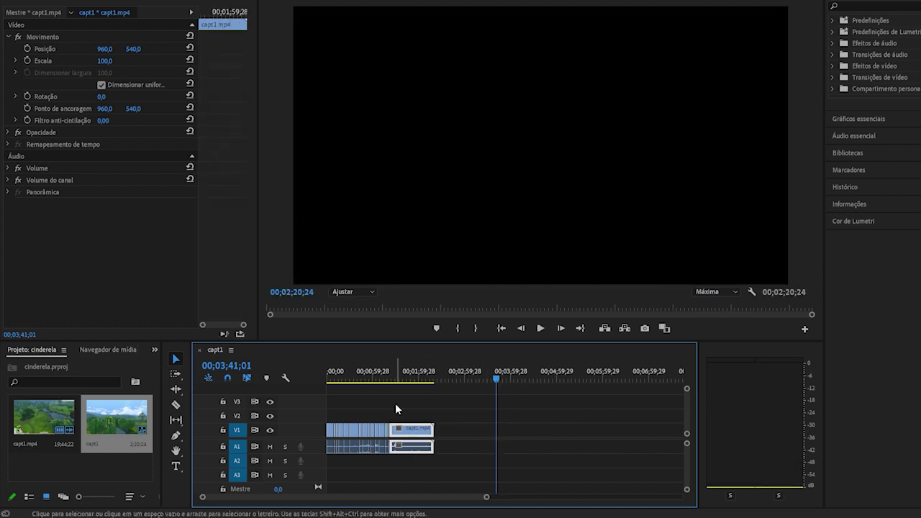
- Preview the join at 00;01;22;25 twice, starting shortly before it and stopping the second playback at 00;01;27;00
left_click(387, 378)
left_click_drag(486, 499, 428, 497)
left_click_drag(510, 379, 518, 379)
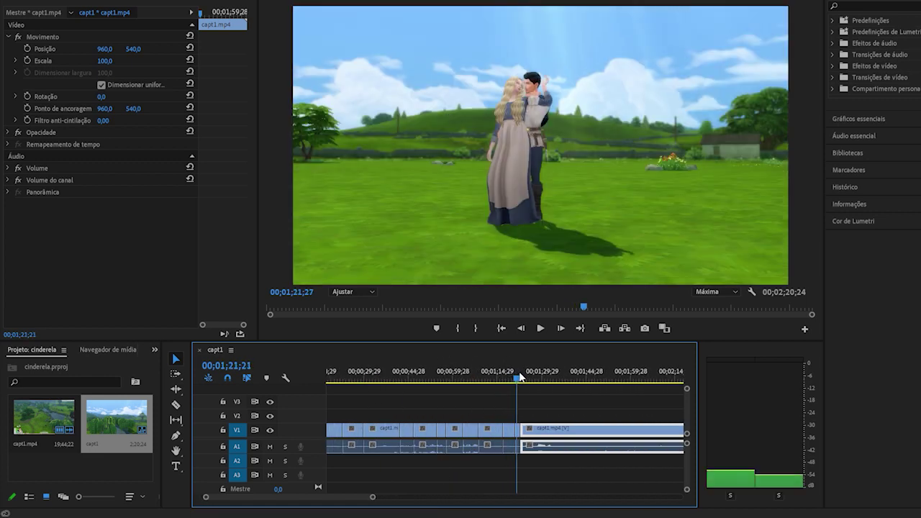
left_click(540, 329)
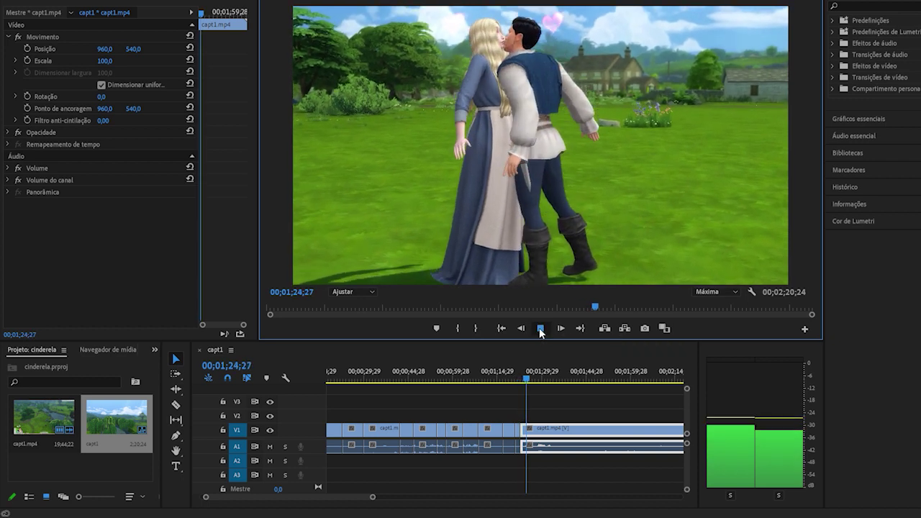
left_click(541, 329)
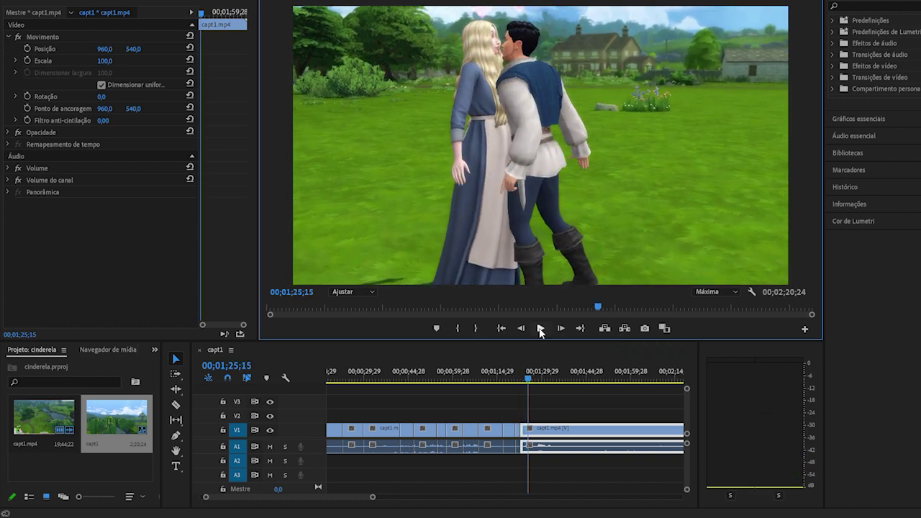
left_click_drag(527, 374, 518, 377)
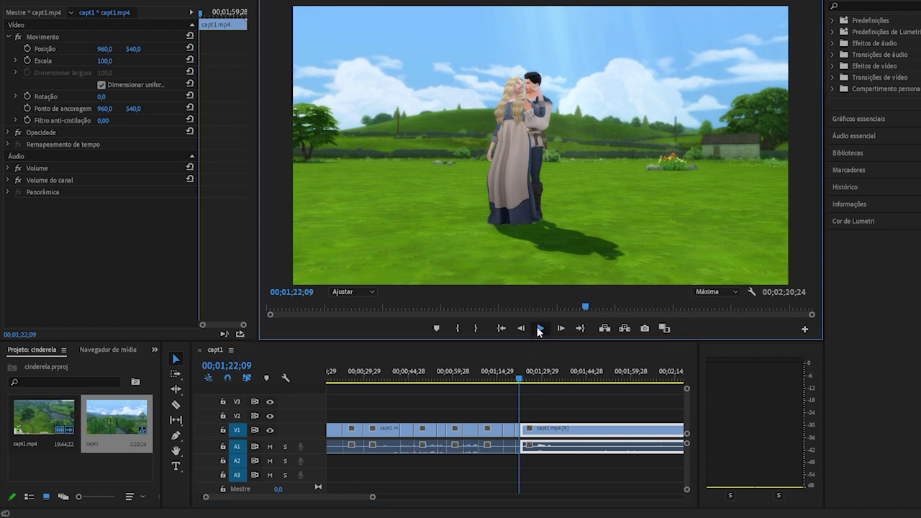
left_click(540, 329)
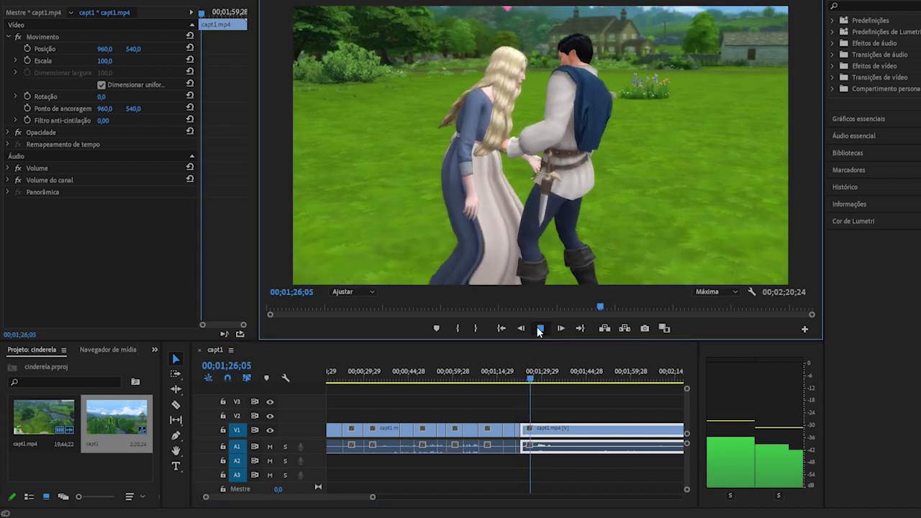
left_click(540, 329)
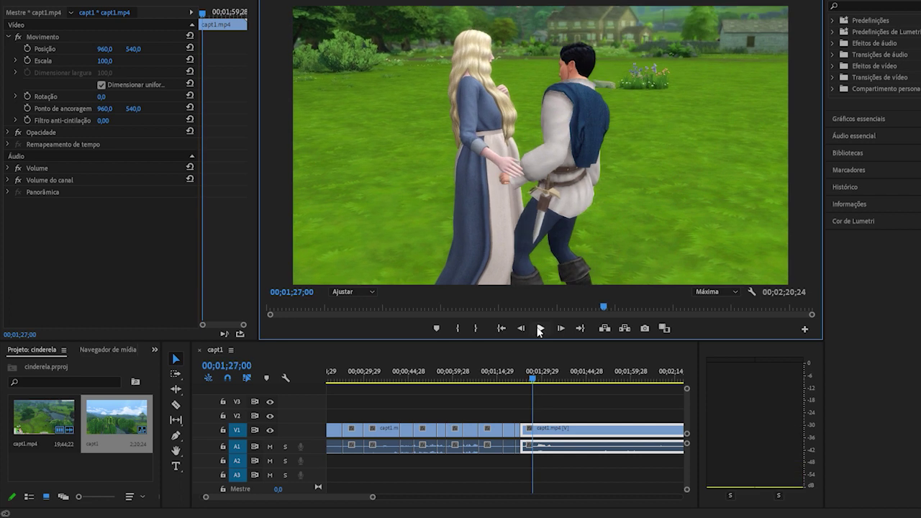
- Cut the section from 00;01;27;00 to 00;01;54;27 out of the capt1 clip and close the gap
key("c")
left_click(533, 430)
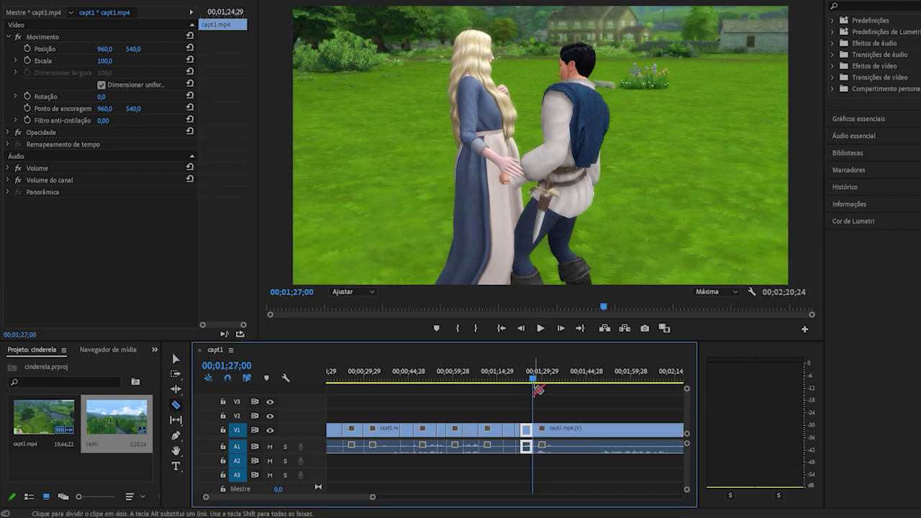
left_click_drag(535, 385, 590, 379)
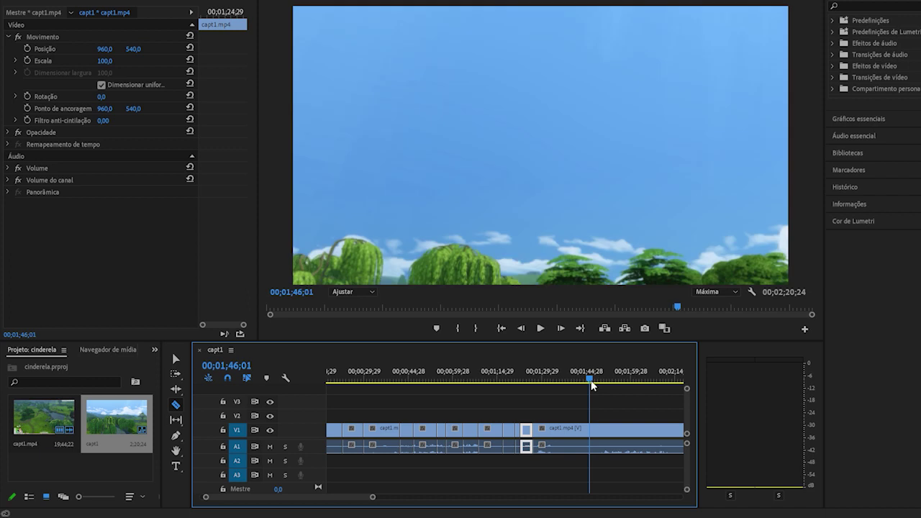
key("v")
left_click_drag(373, 500, 391, 500)
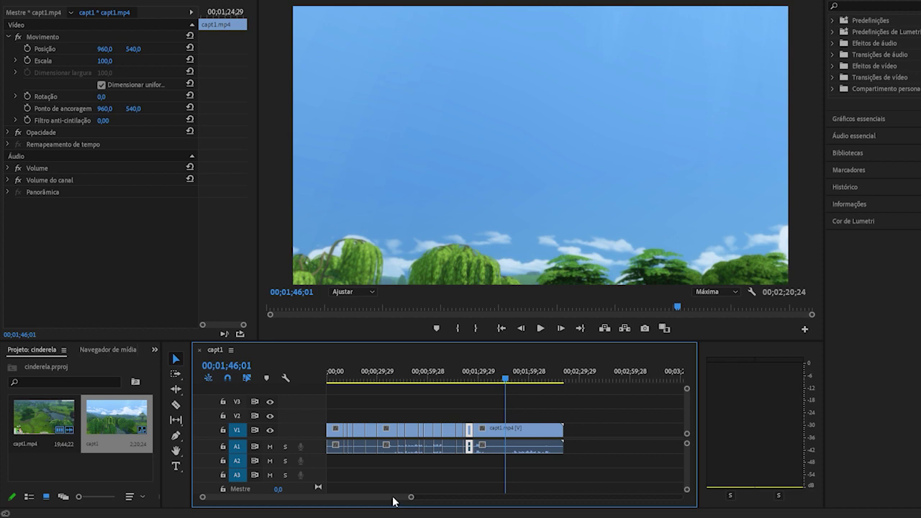
left_click_drag(505, 379, 520, 378)
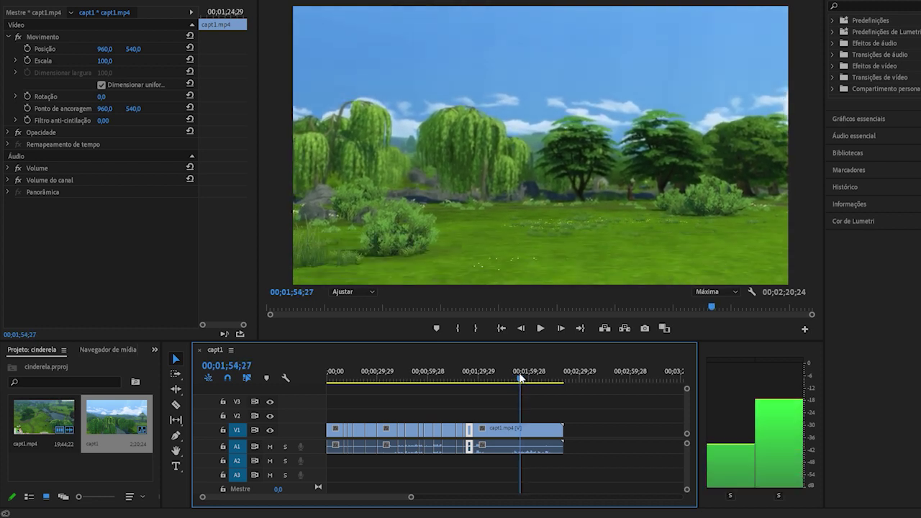
mouse_move(478, 429)
left_mouse_down()
mouse_move(534, 432)
mouse_move(492, 434)
left_mouse_up()
- Play across the join at 00;01;27;00 from 00;01;25;07 and trim the end of the last piece to 00;01;32;05
left_click(473, 382)
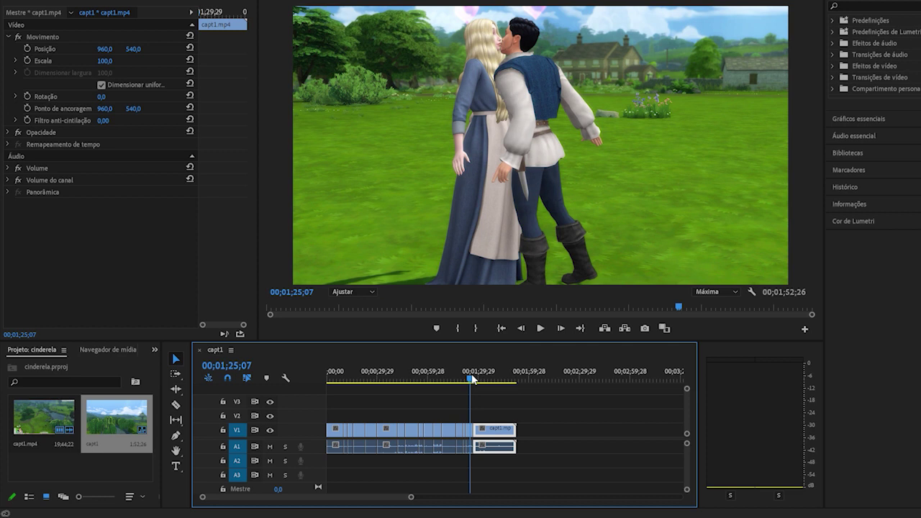
left_click(539, 328)
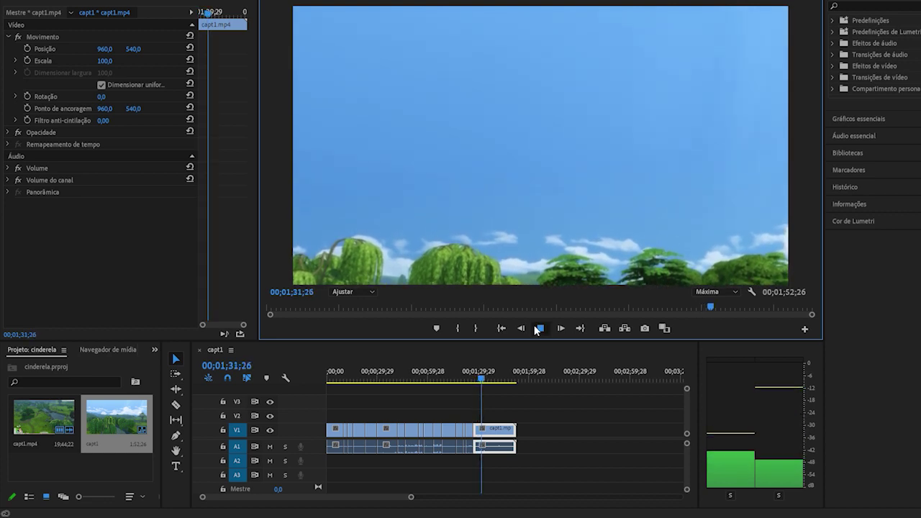
left_click(539, 328)
left_click_drag(513, 426, 480, 435)
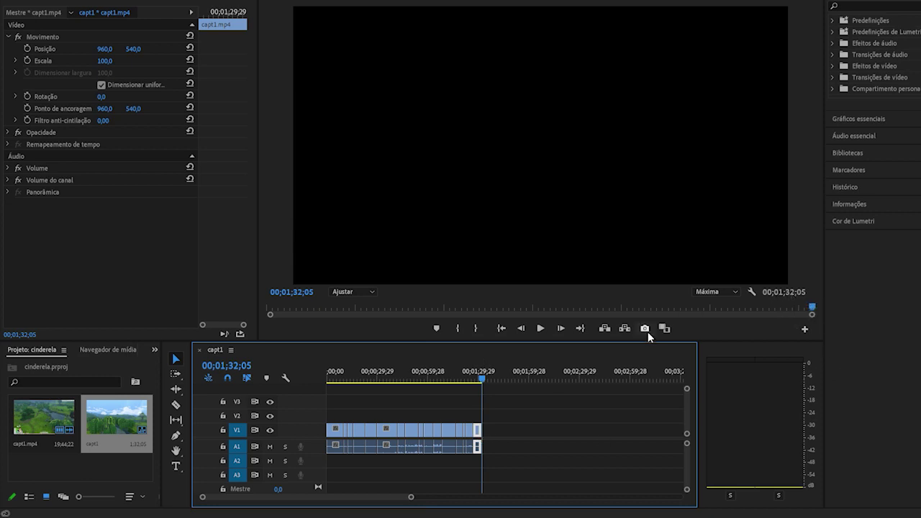
- Start a new text graphic at 00;00;42;26, placed on the grass near the prince's feet
left_click(502, 328)
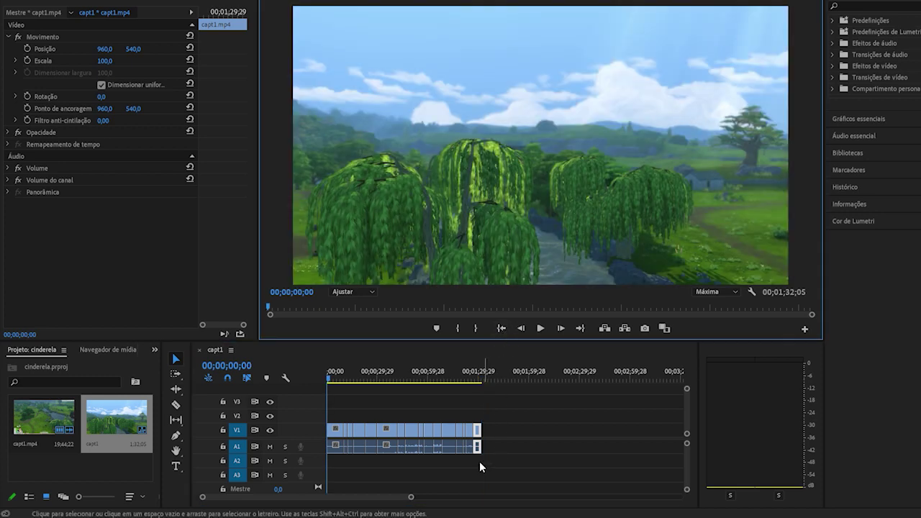
left_click_drag(411, 496, 375, 498)
left_click_drag(380, 377, 541, 383)
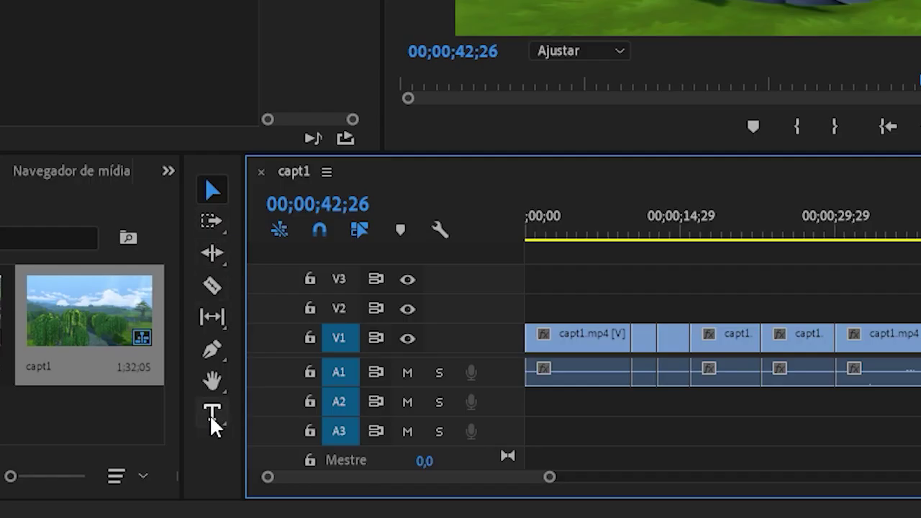
left_click(210, 416)
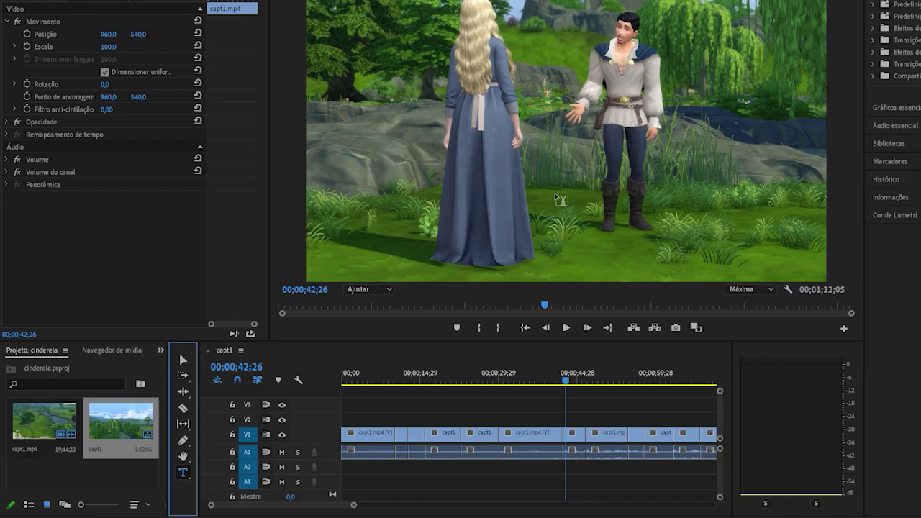
left_click(556, 231)
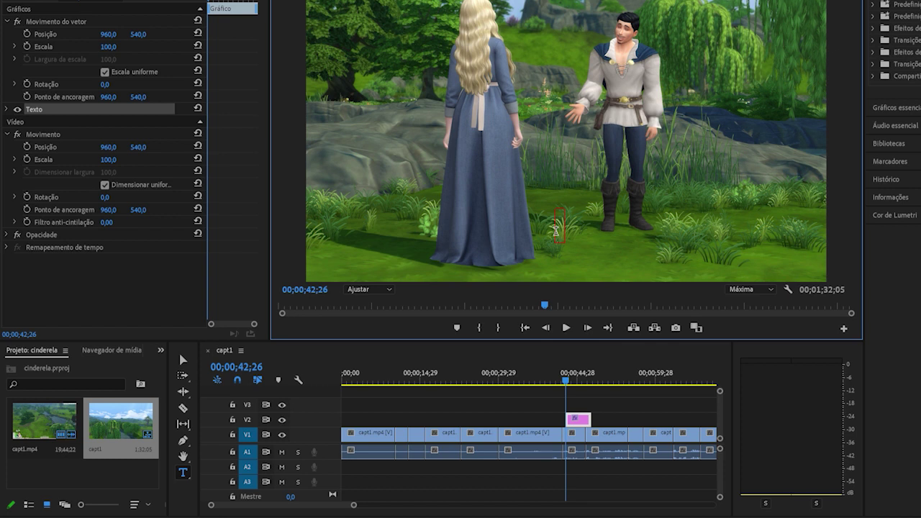
- Write the caption on two lines: "Oi prazer, meu nome é Kit" and "o que faz uma bela jovem sozinha na floresta?"
type("Oi przer")
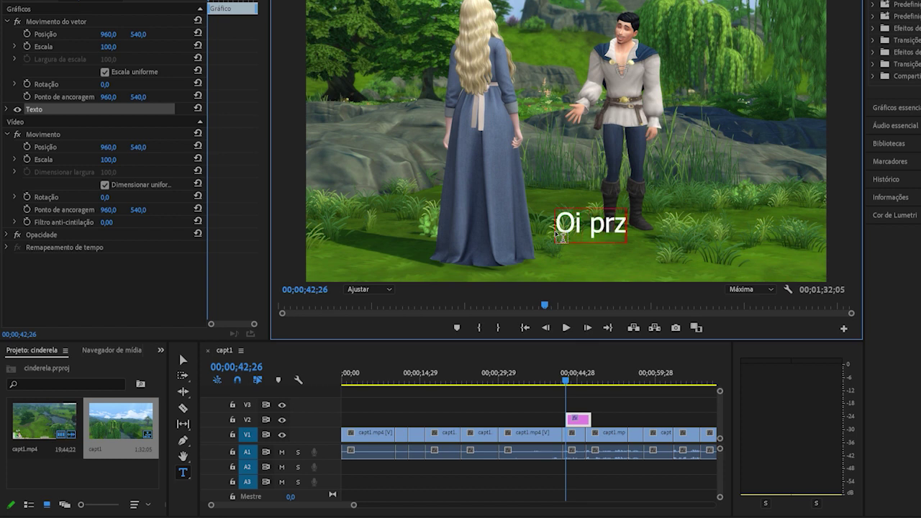
key("BackSpace")
key("BackSpace")
key("BackSpace")
type("azer")
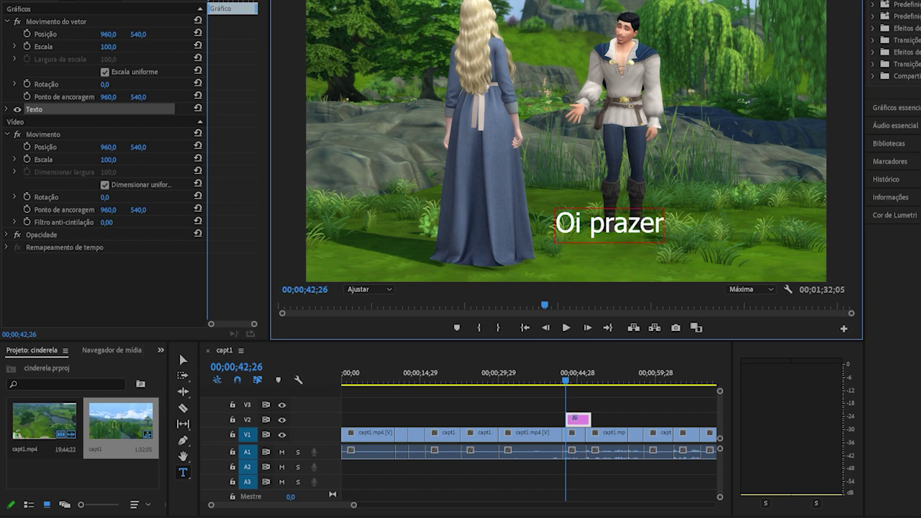
type(", me")
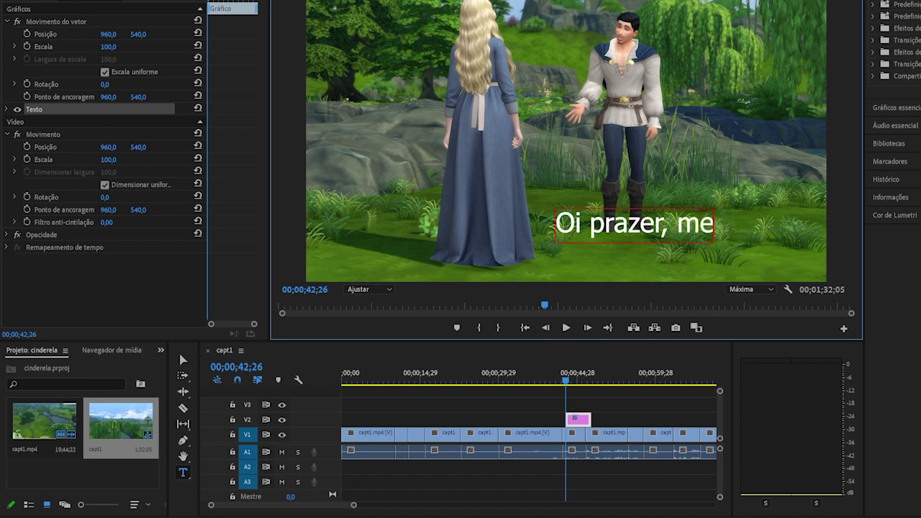
type("u nome é")
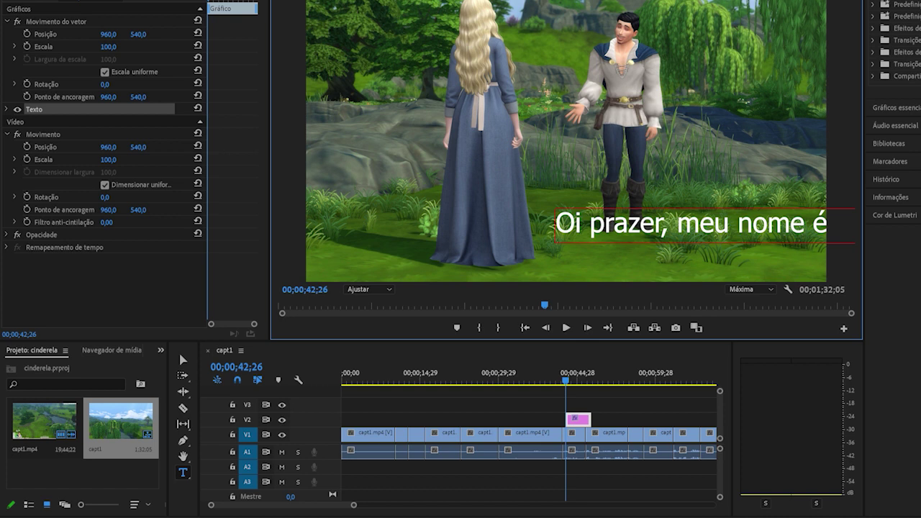
key("Return")
type("o")
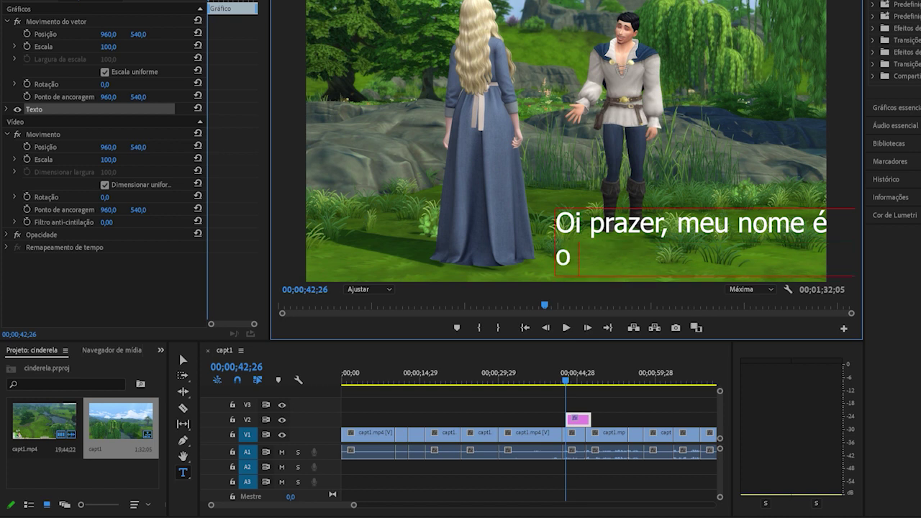
type(" que faz u")
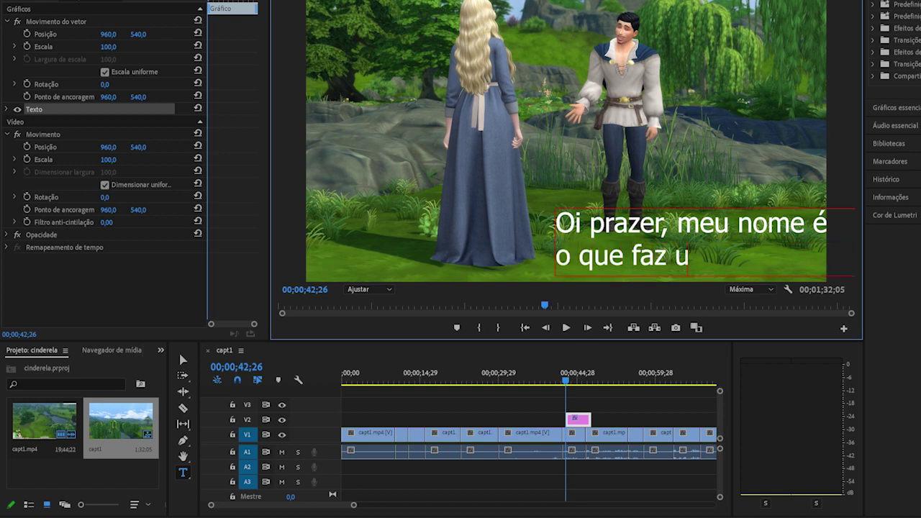
type("ma bela jov")
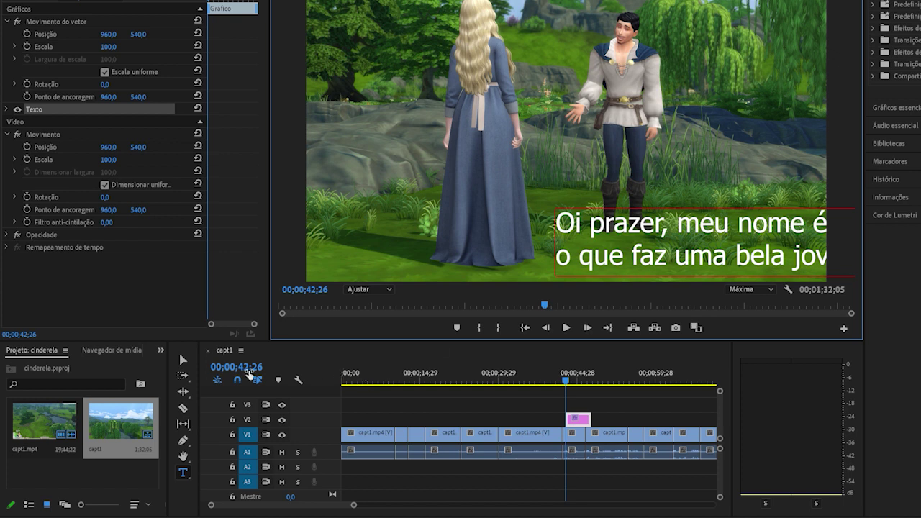
left_click(183, 360)
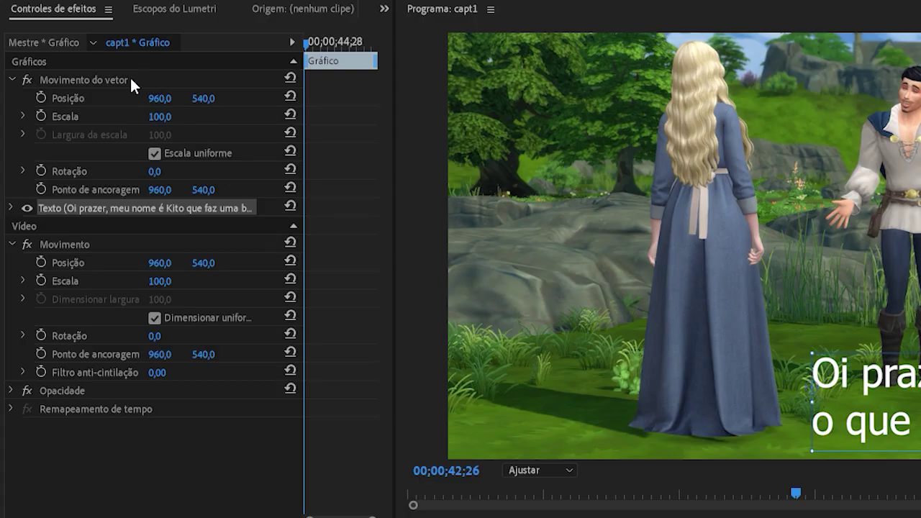
- Try font sizes 25 and 45 on the caption text and settle on 50
left_click(12, 208)
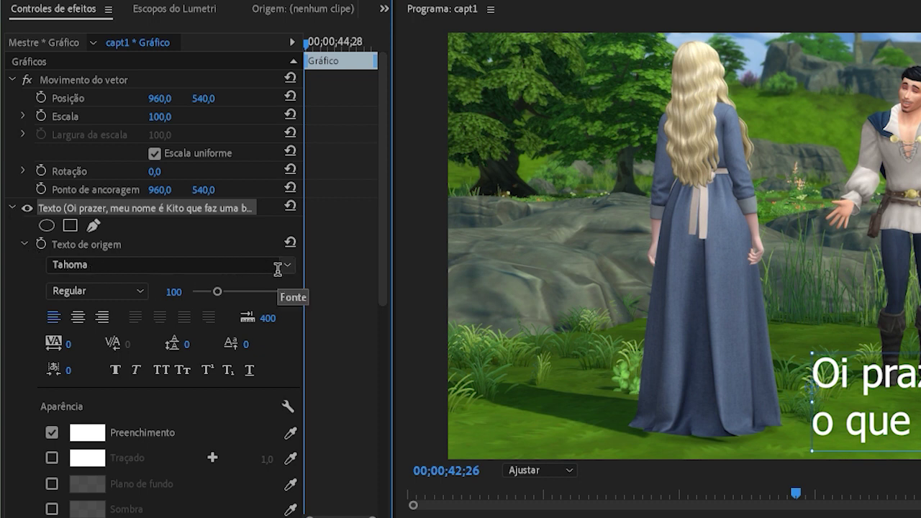
left_click(171, 291)
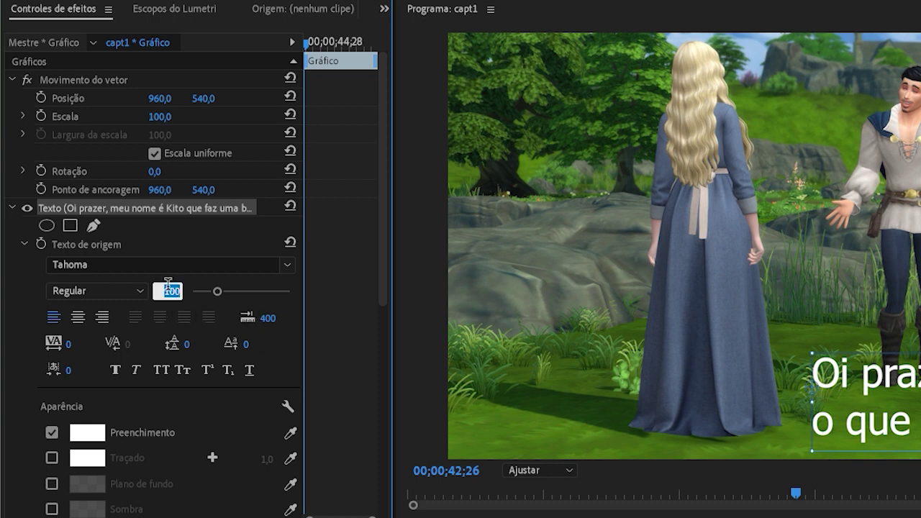
type("25")
key("Return")
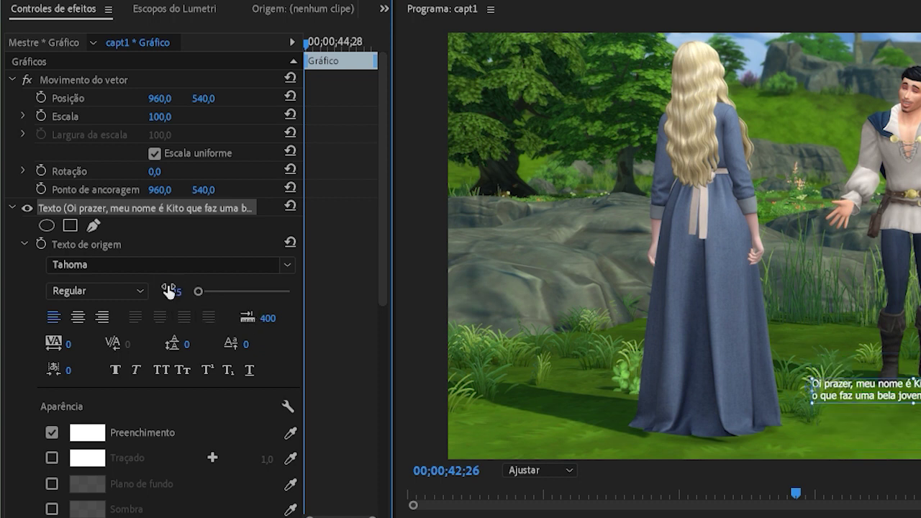
left_click(169, 287)
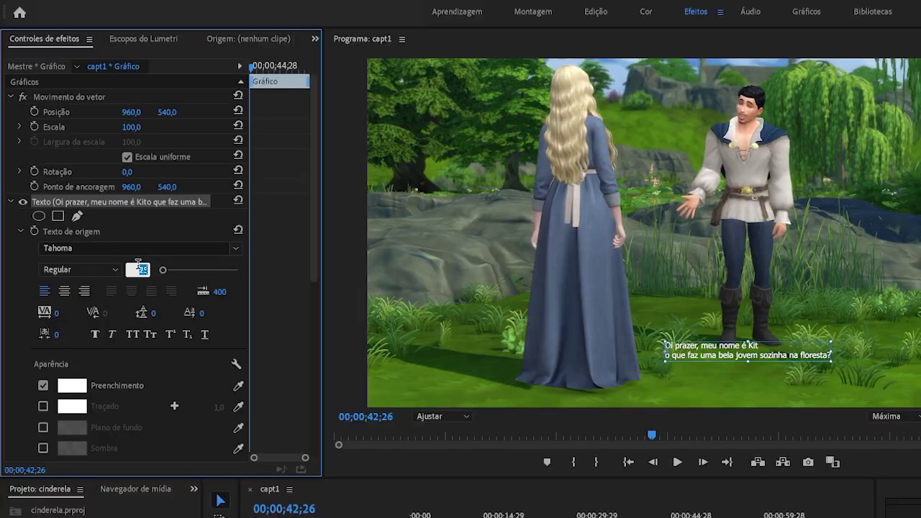
type("45")
key("Return")
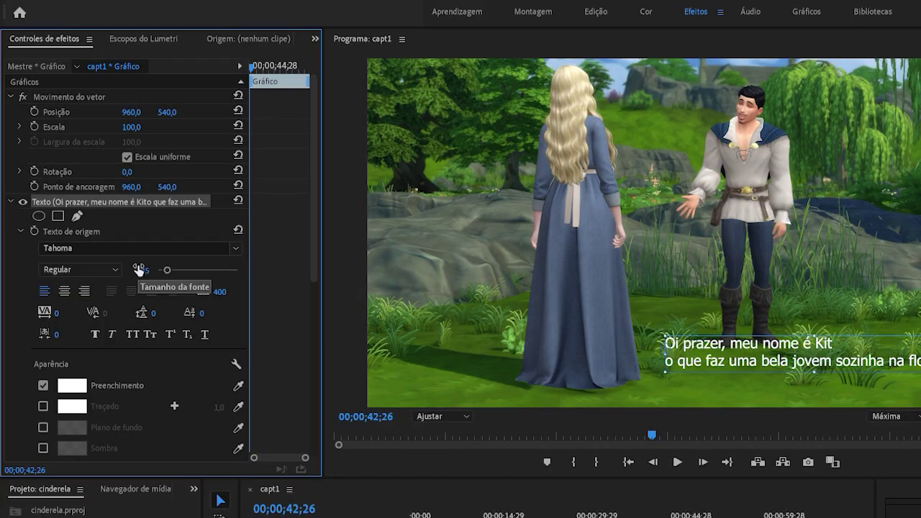
left_click(138, 269)
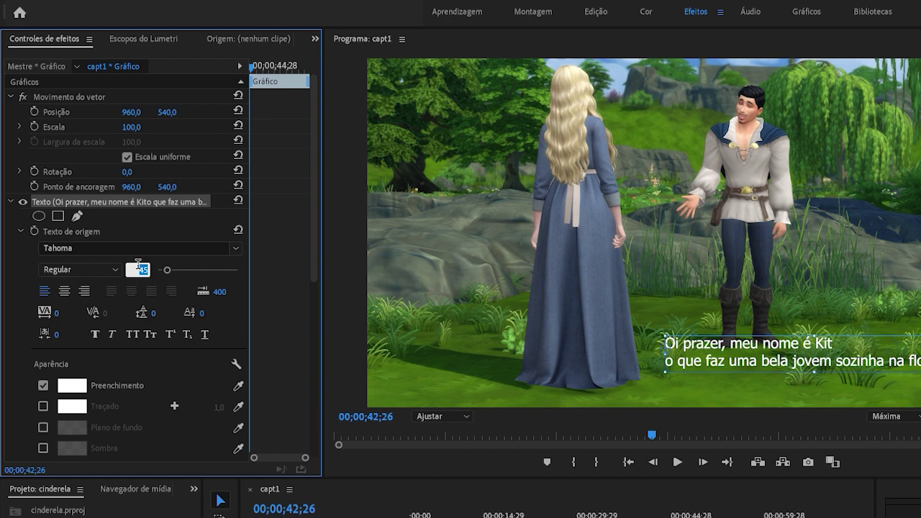
type("50")
key("Return")
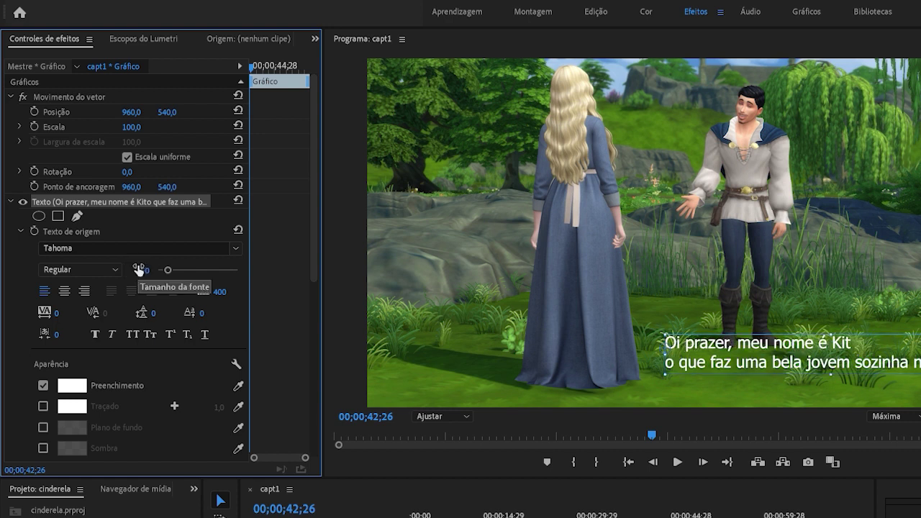
- Change the caption's fill colour to yellow FFDE00 and enable its stroke
left_click(79, 387)
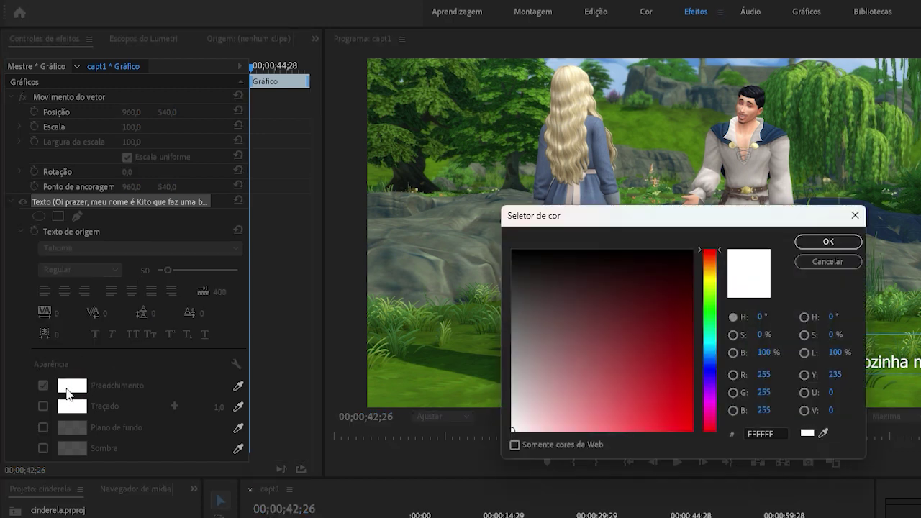
mouse_move(711, 272)
left_mouse_down()
mouse_move(712, 289)
mouse_move(713, 277)
left_mouse_up()
left_click_drag(689, 321, 695, 439)
left_click(834, 241)
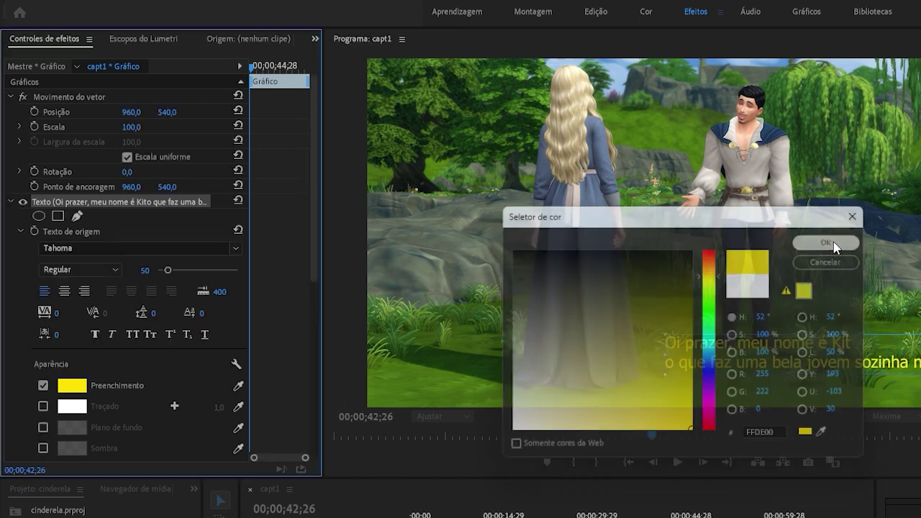
left_click(43, 407)
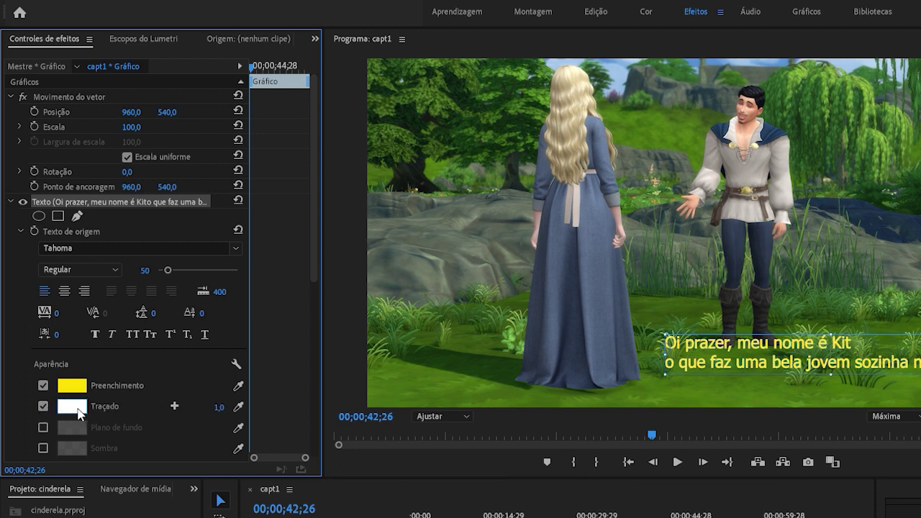
- Change the caption's stroke colour to black, try a stroke width of 3 and settle on 5
left_click(79, 408)
left_click_drag(566, 304, 494, 242)
left_click(824, 242)
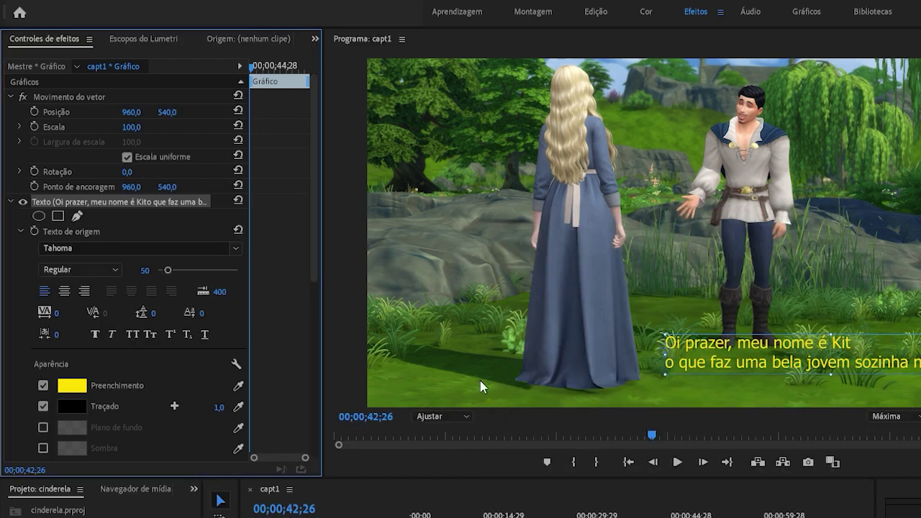
left_click(218, 408)
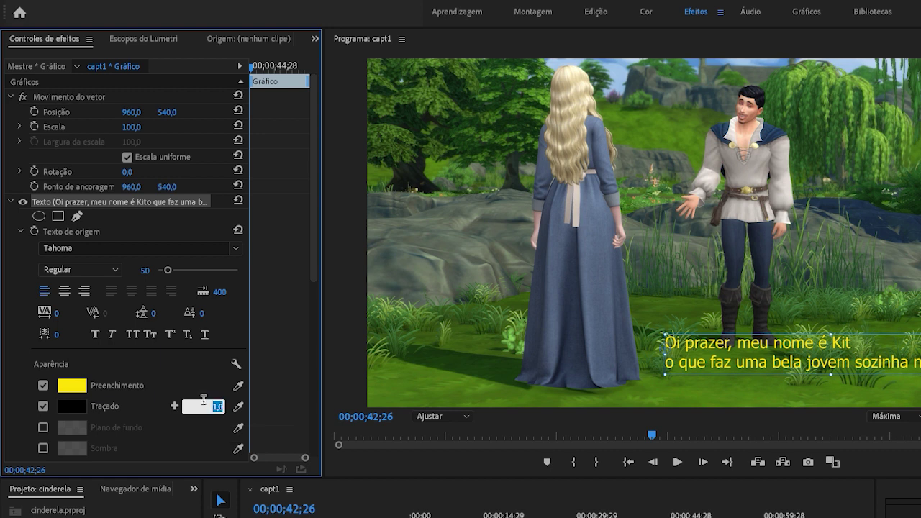
type("3")
key("Return")
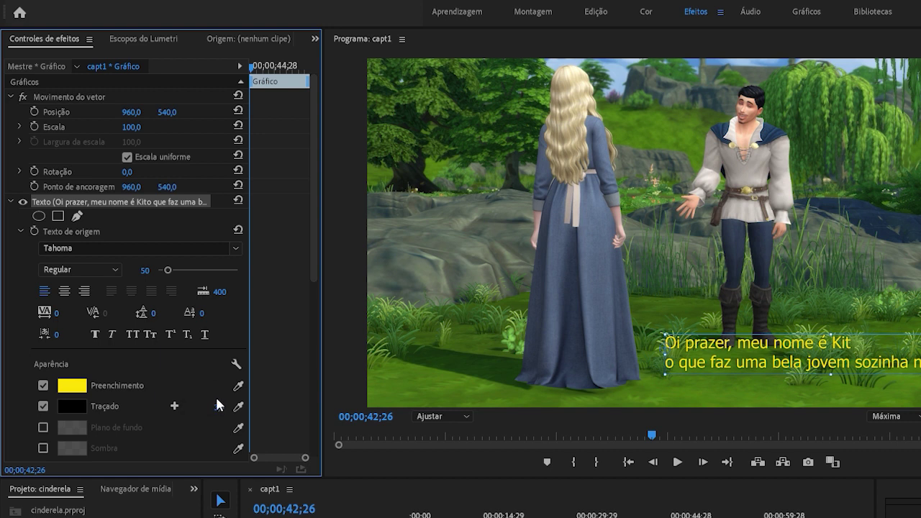
left_click(217, 407)
type("5")
key("Return")
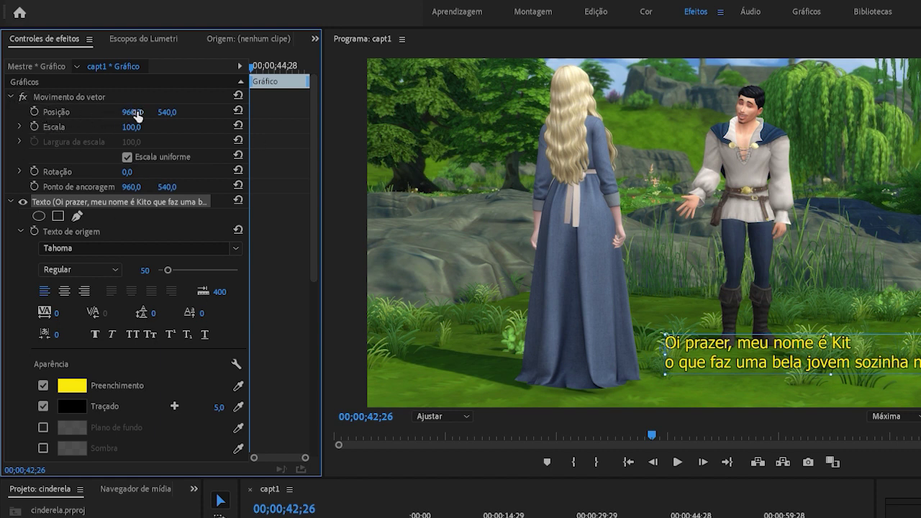
- Centre-align the caption's two lines and shift its horizontal position to 990 so that both fit in the frame
left_click_drag(131, 112, 57, 112)
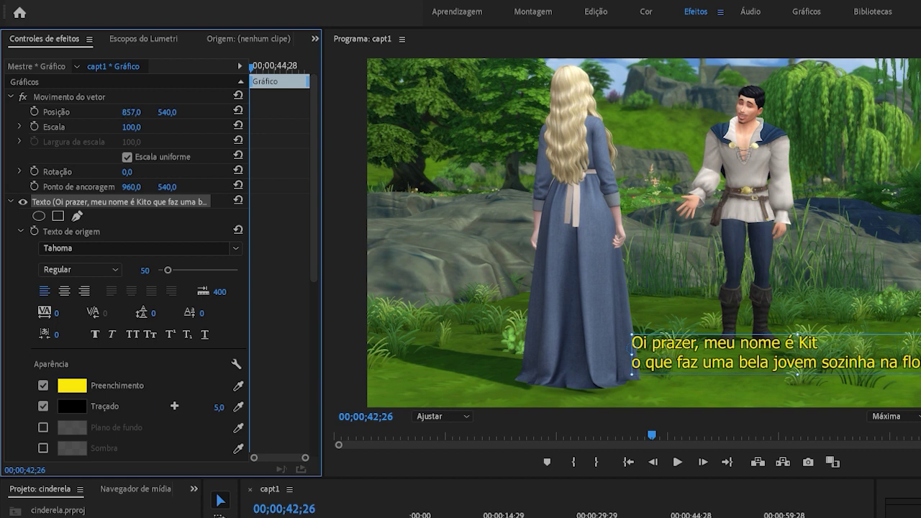
left_click_drag(131, 112, 216, 112)
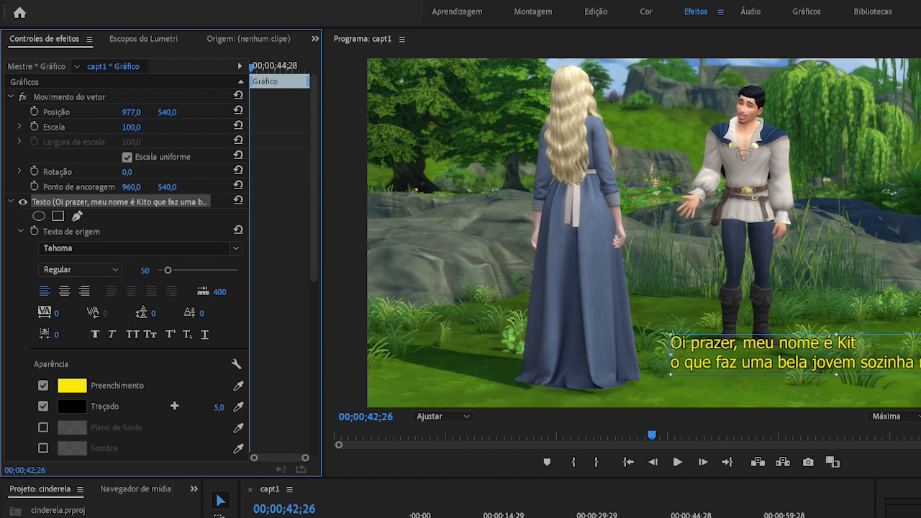
left_click_drag(216, 111, 98, 112)
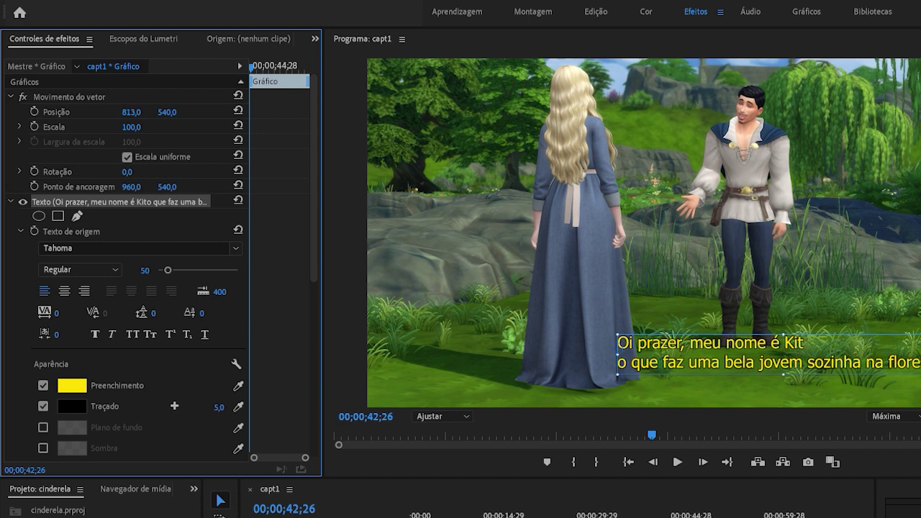
left_click_drag(98, 112, 138, 113)
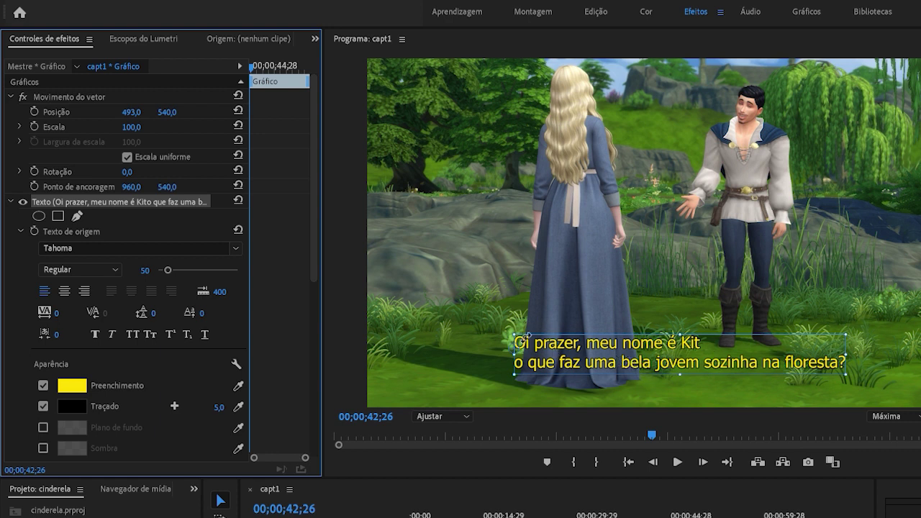
left_click(64, 292)
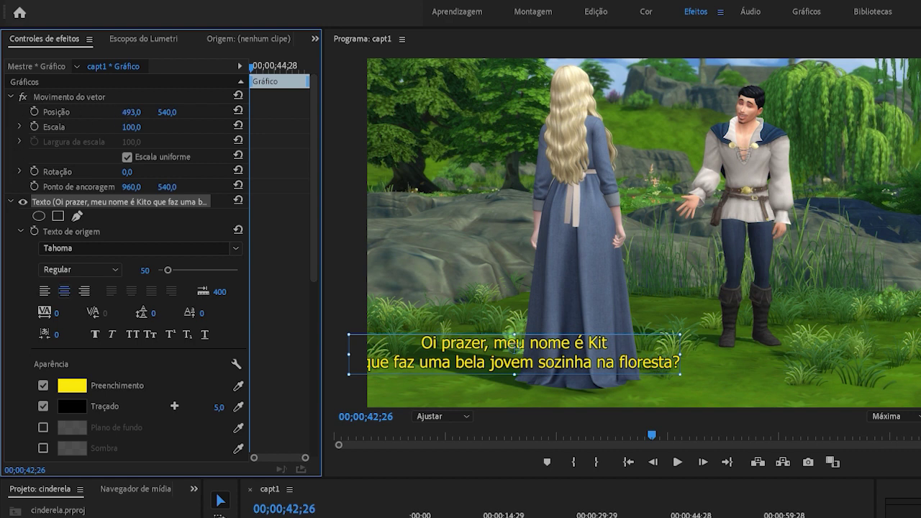
left_click_drag(130, 111, 487, 112)
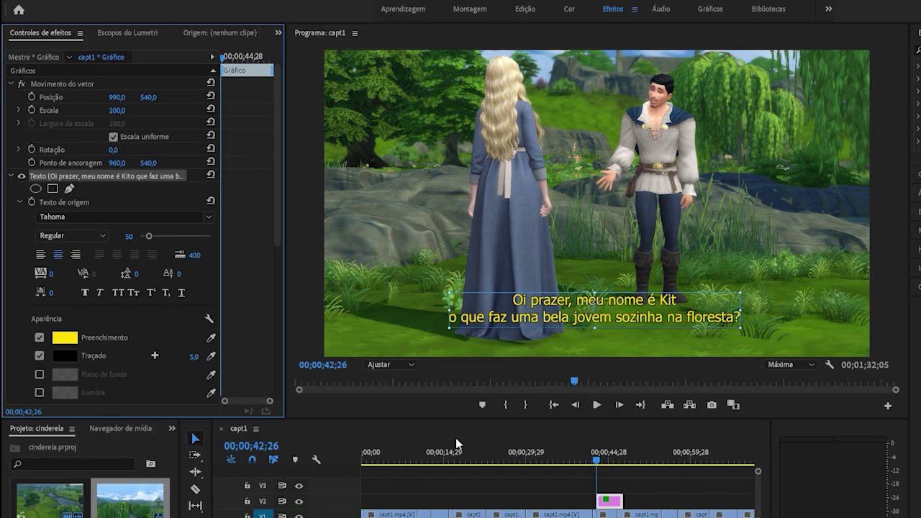
- Deselect the caption and play the sequence from just before it to check how long it stays on screen
left_click(401, 436)
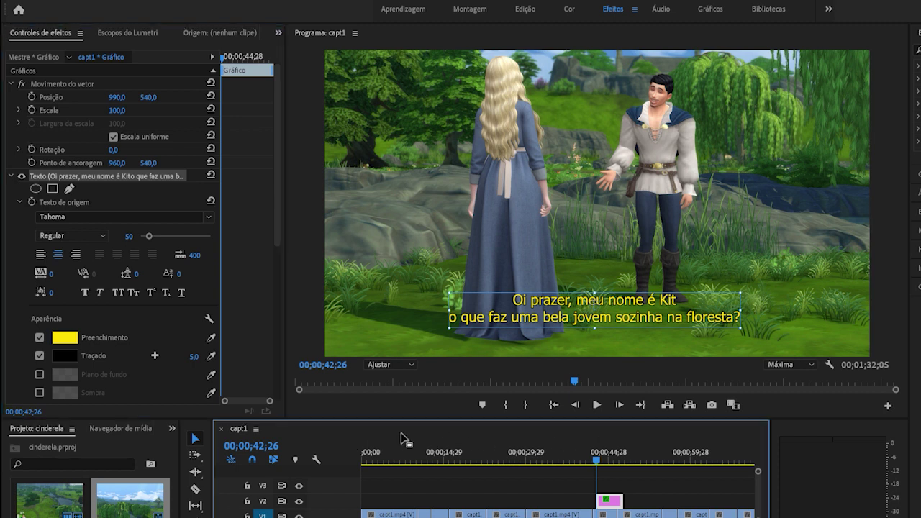
left_click(442, 489)
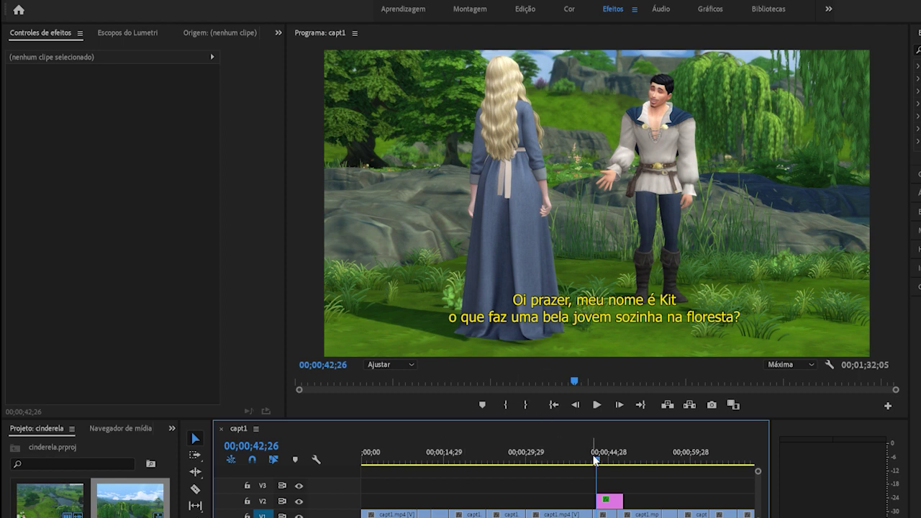
left_click_drag(595, 454, 592, 457)
left_click(594, 405)
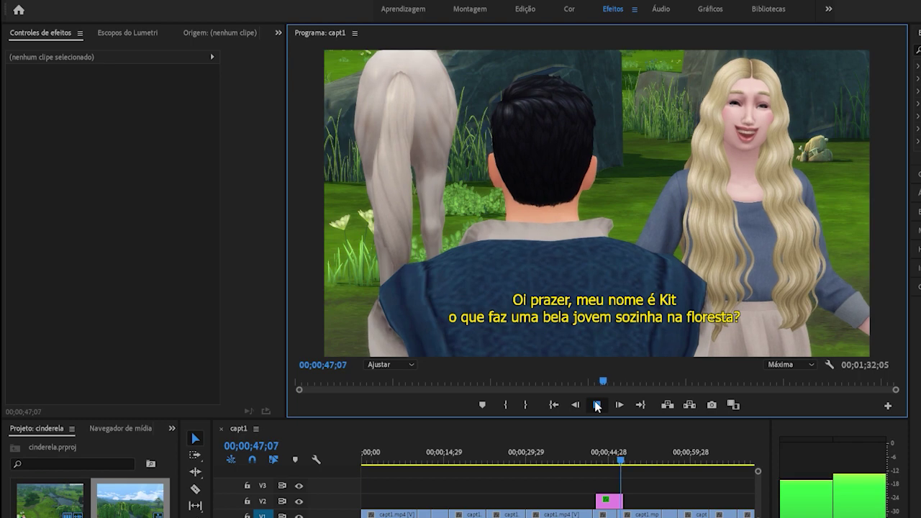
left_click(597, 405)
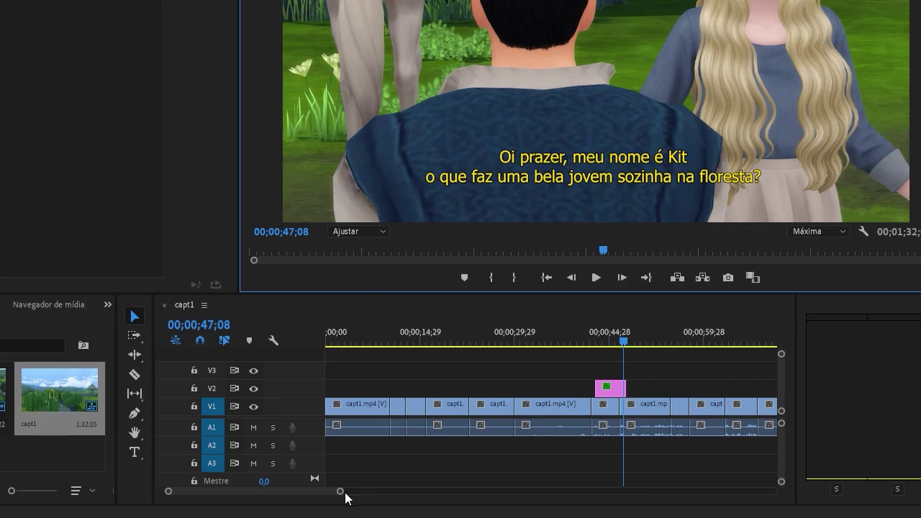
- Trim the end of the caption graphic on V2 to 00;00;46;12
left_click_drag(379, 517, 323, 495)
left_click_drag(553, 343, 544, 344)
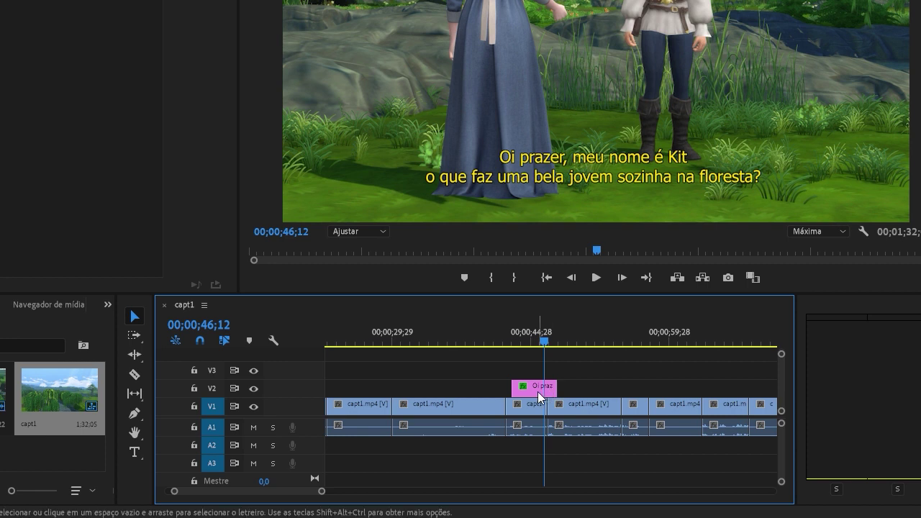
left_click(549, 391)
left_click_drag(550, 390, 537, 389)
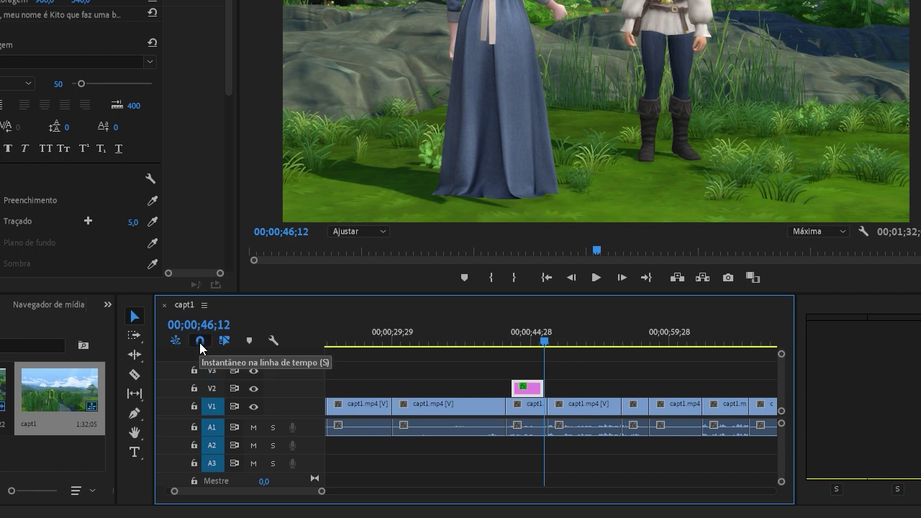
- Turn timeline snapping off, scrub the playhead to 00;00;47;26 and turn snapping back on
left_click(200, 346)
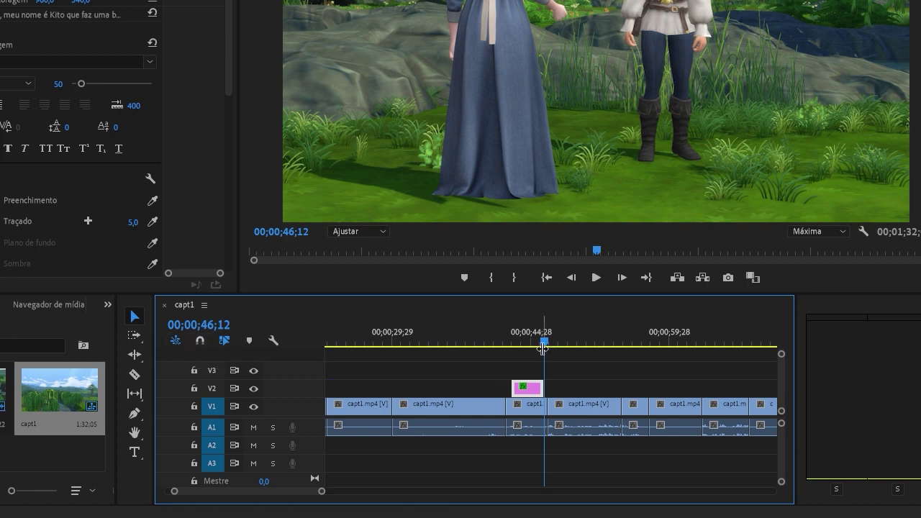
left_click_drag(542, 350, 561, 352)
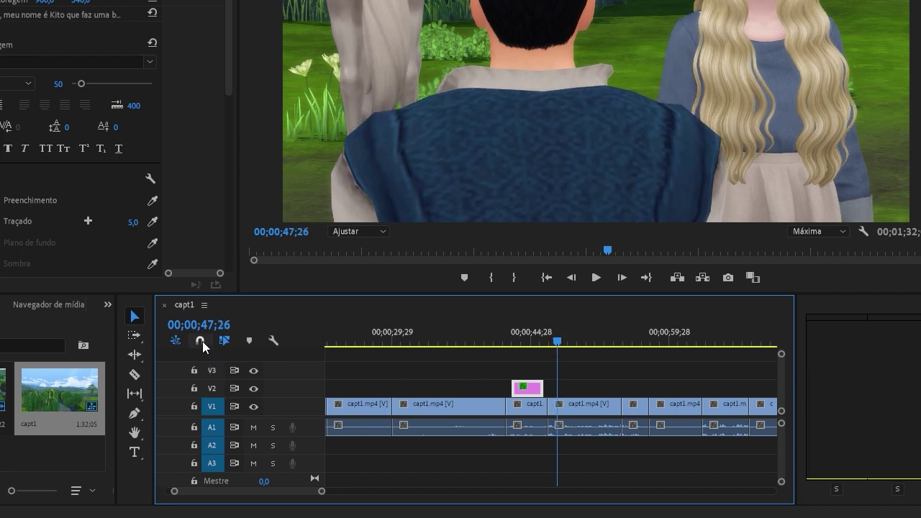
left_click(200, 341)
- Play the sequence from 00;00;42;15 to check the trimmed caption's timing
left_click(510, 344)
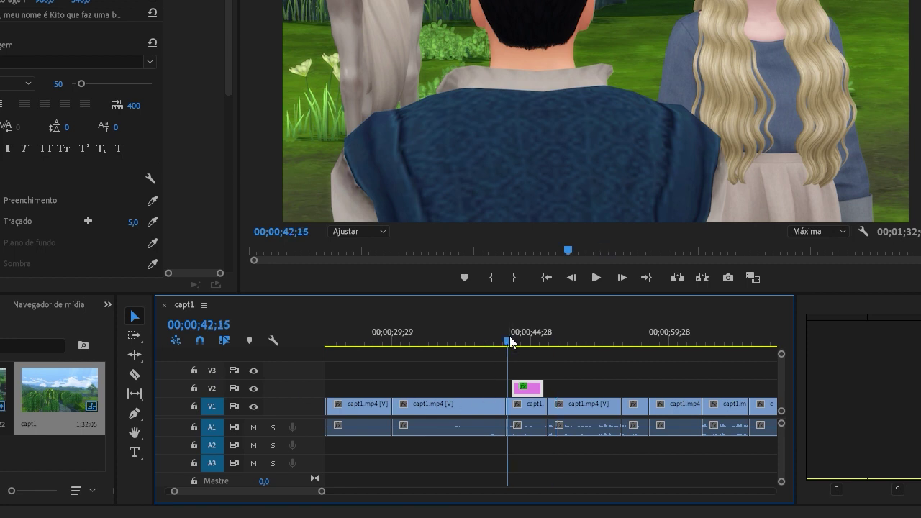
left_click(600, 279)
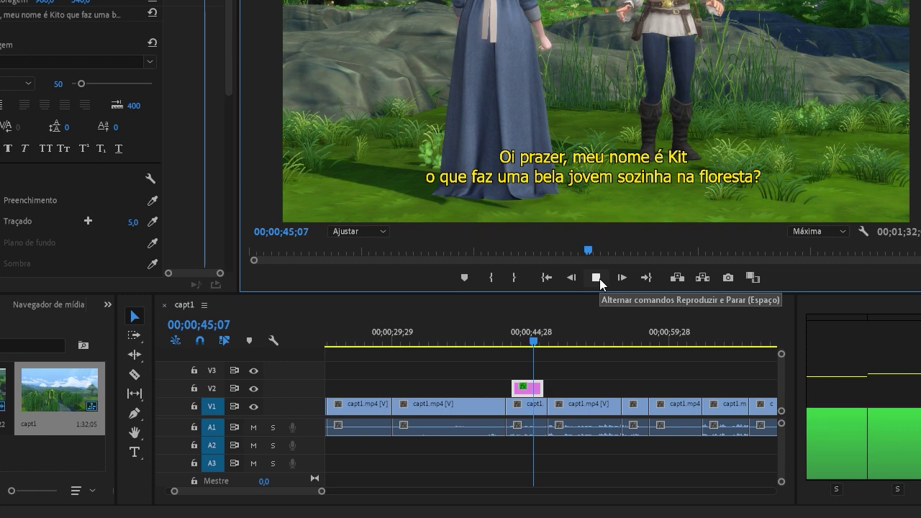
left_click(597, 278)
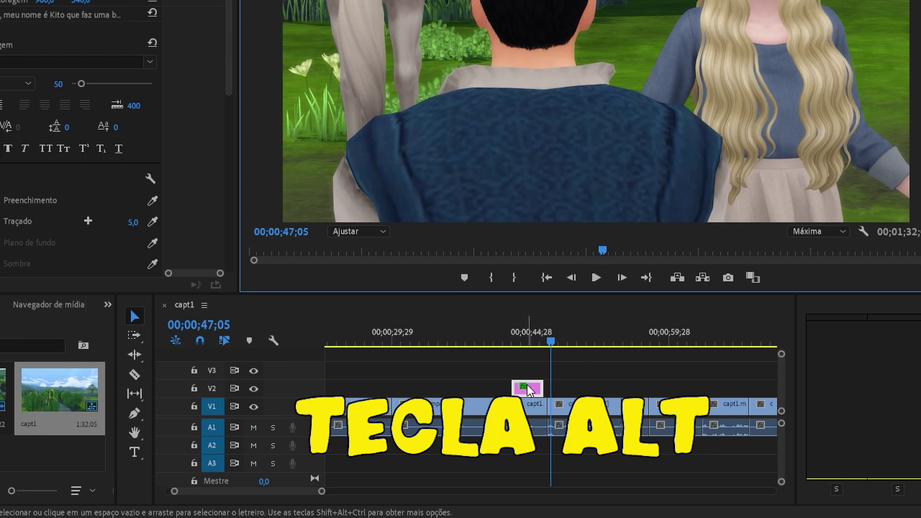
- Duplicate the caption graphic over the following shot on V2 and trim the copy's start to 00;00;47;05
left_click_drag(528, 390, 566, 391)
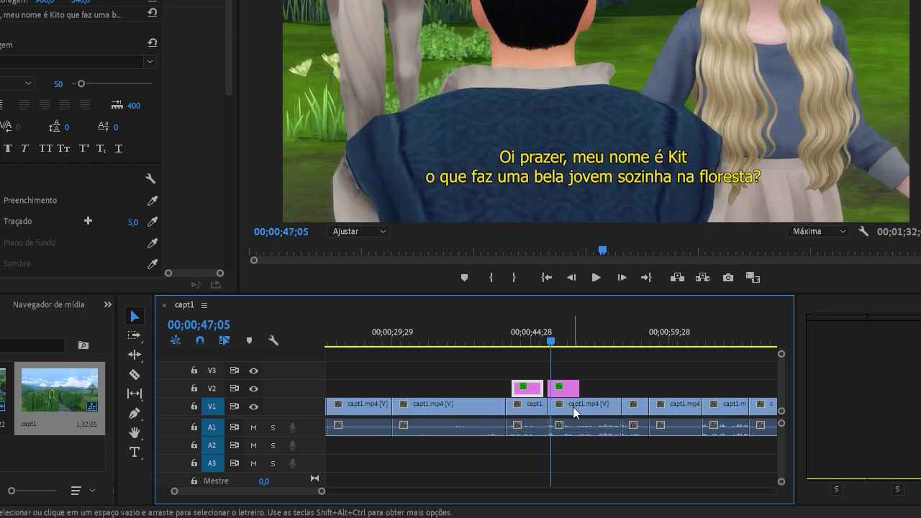
left_click_drag(552, 389, 554, 388)
- Replace the second caption's text on V2 with two lines: "Estou apenas observando como é perfeita a natureza." and "Você não acha?"
left_click(570, 390)
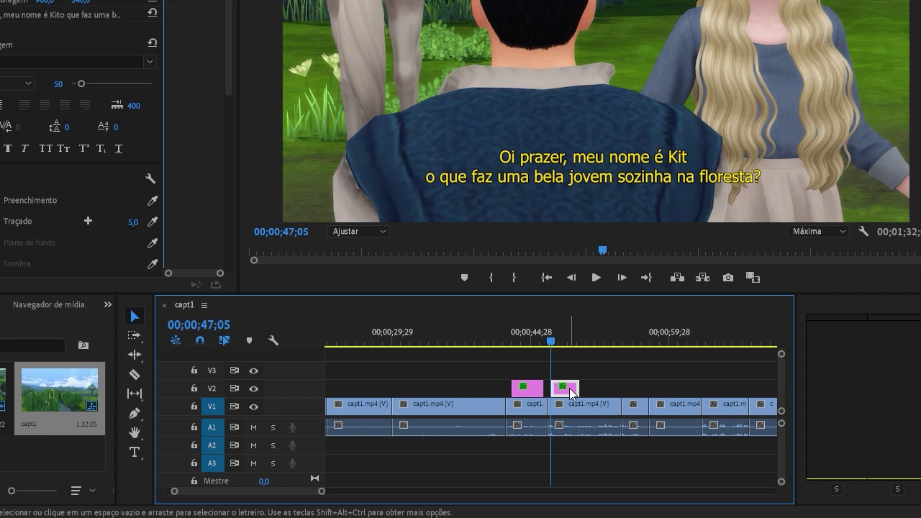
double_click(570, 181)
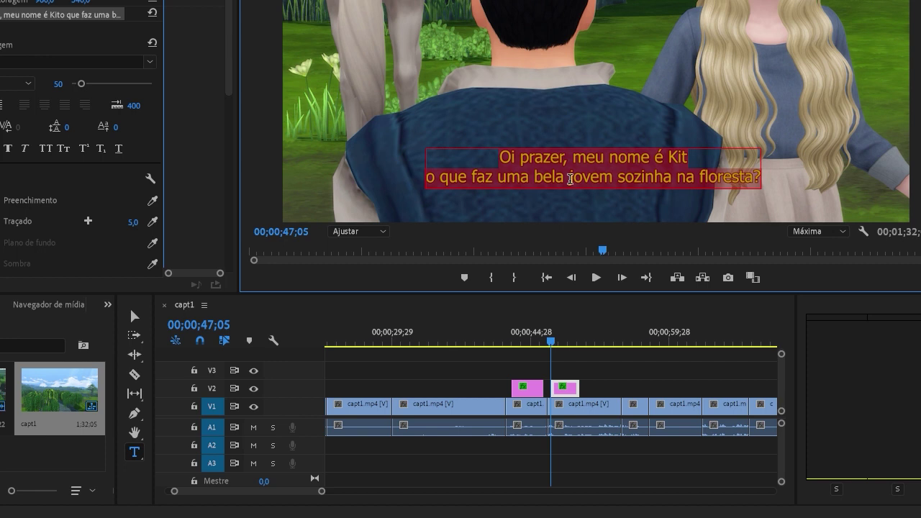
type("Es")
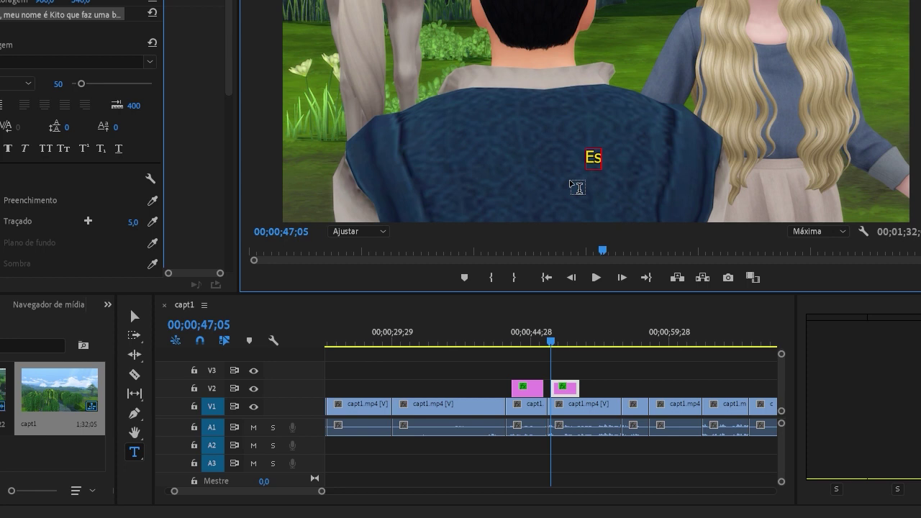
type("tou apenas")
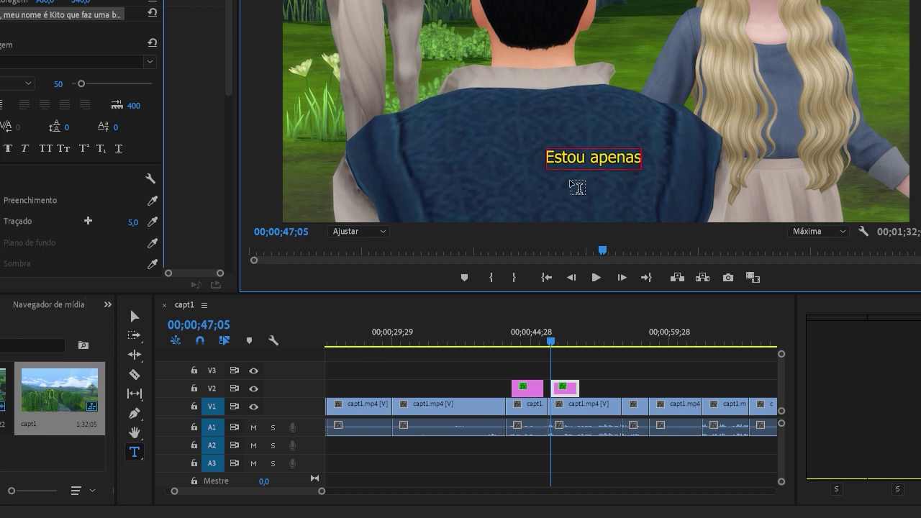
type(" o")
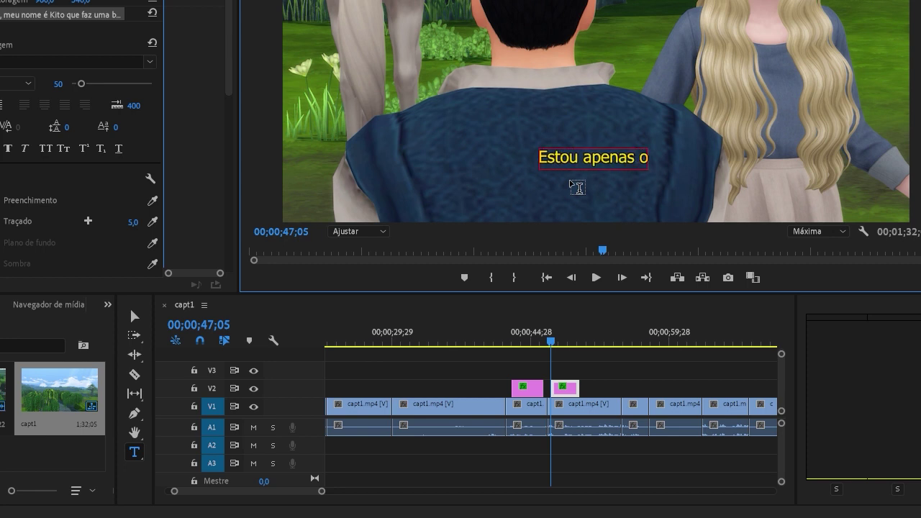
type("bservando com")
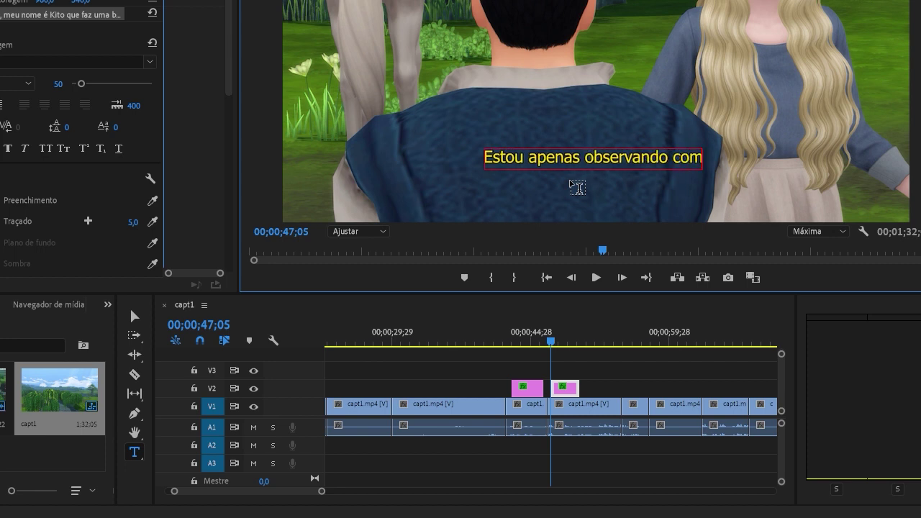
type("o é p")
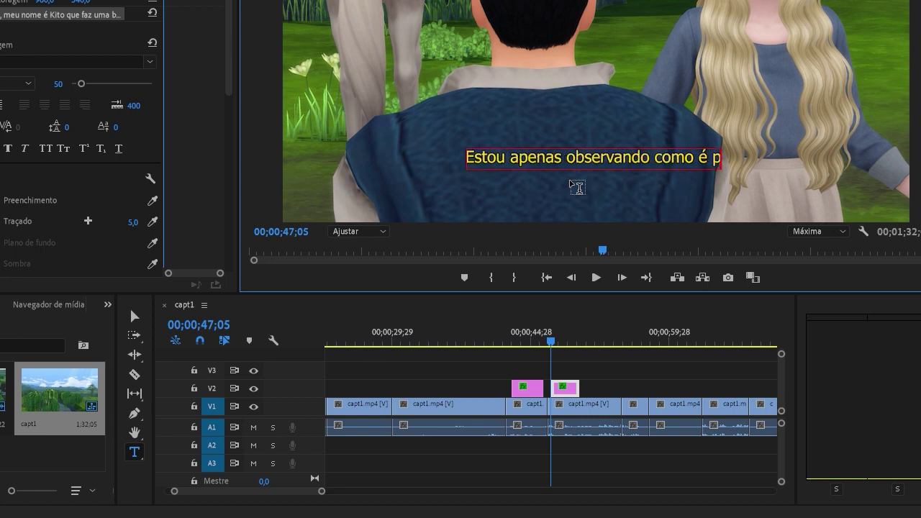
type("erfi")
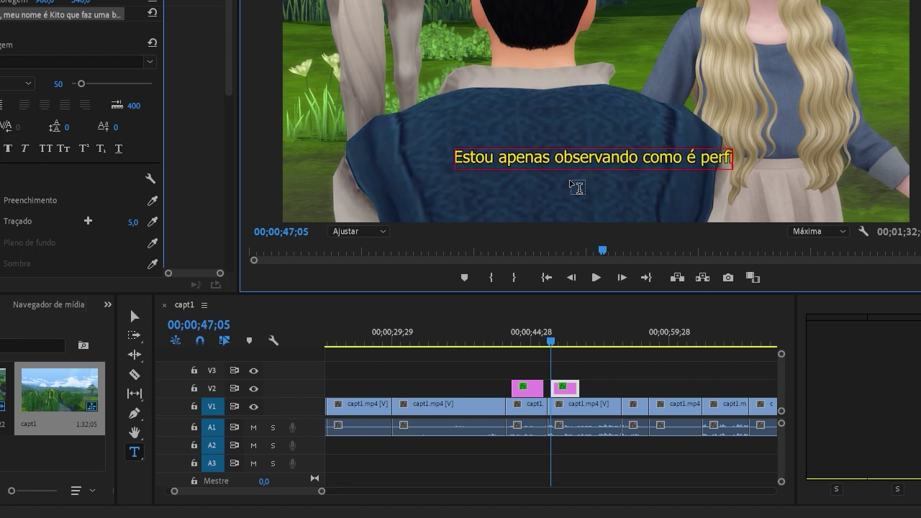
key("BackSpace")
type("eita")
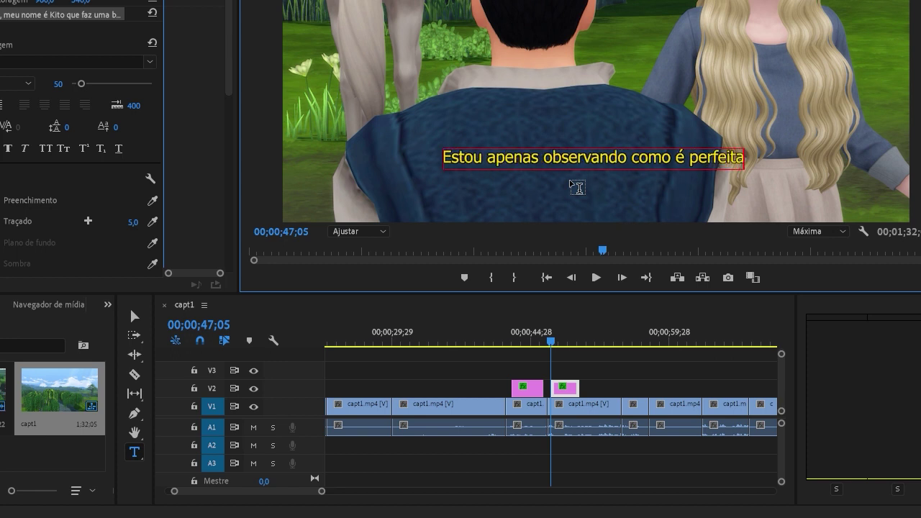
type(" a ntarurez")
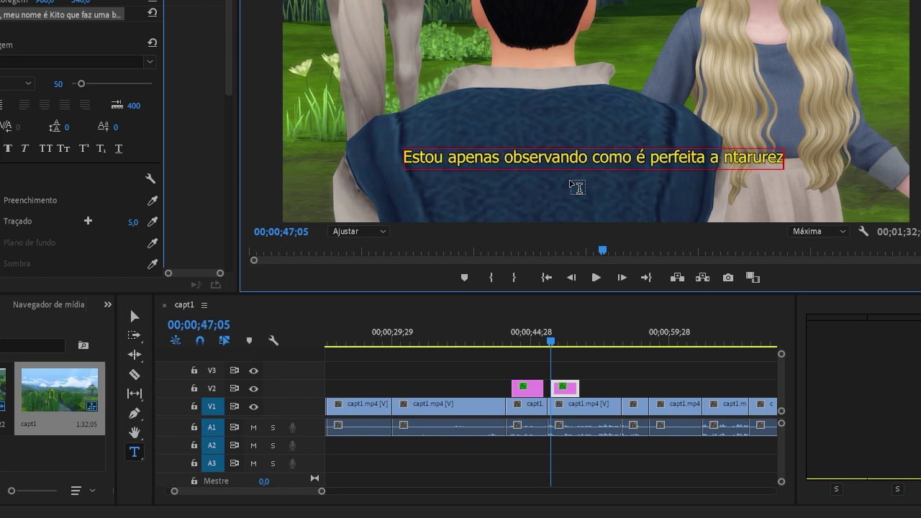
key("BackSpace")
key("BackSpace")
key("BackSpace")
key("BackSpace")
key("BackSpace")
key("BackSpace")
key("BackSpace")
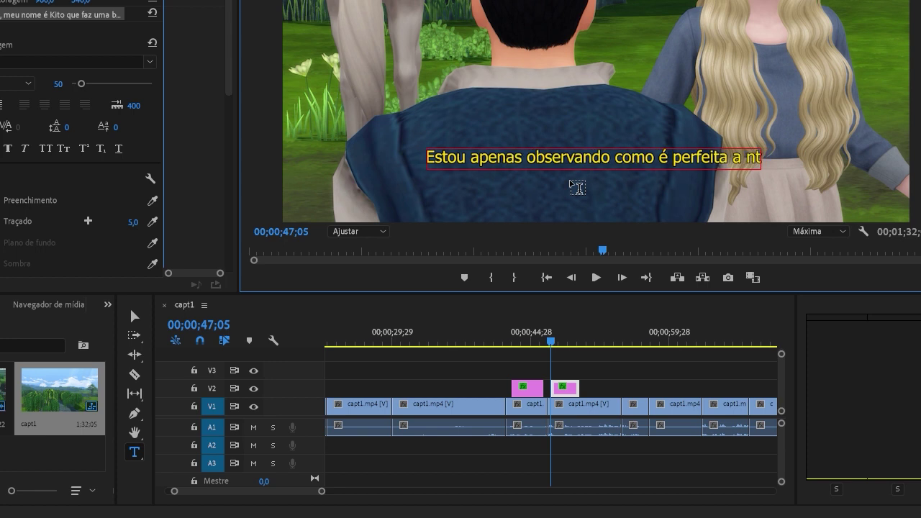
type("atureza")
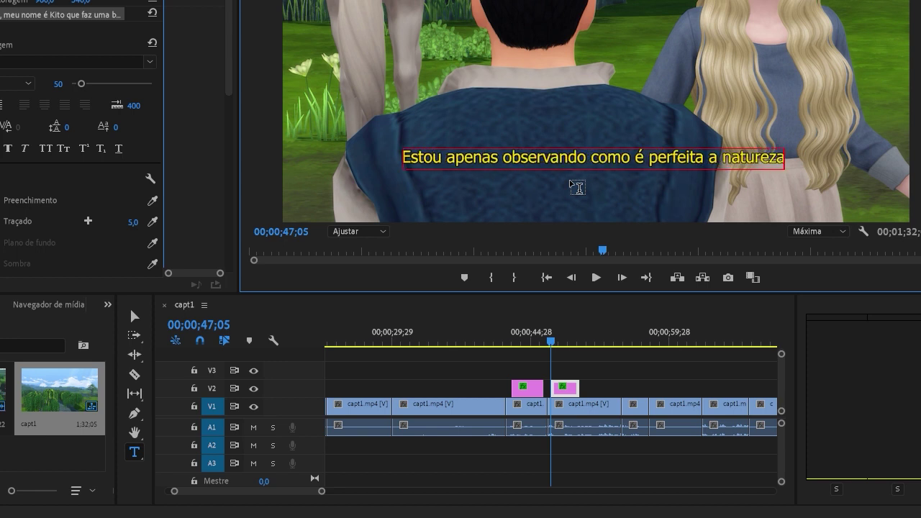
type(".")
key("Return")
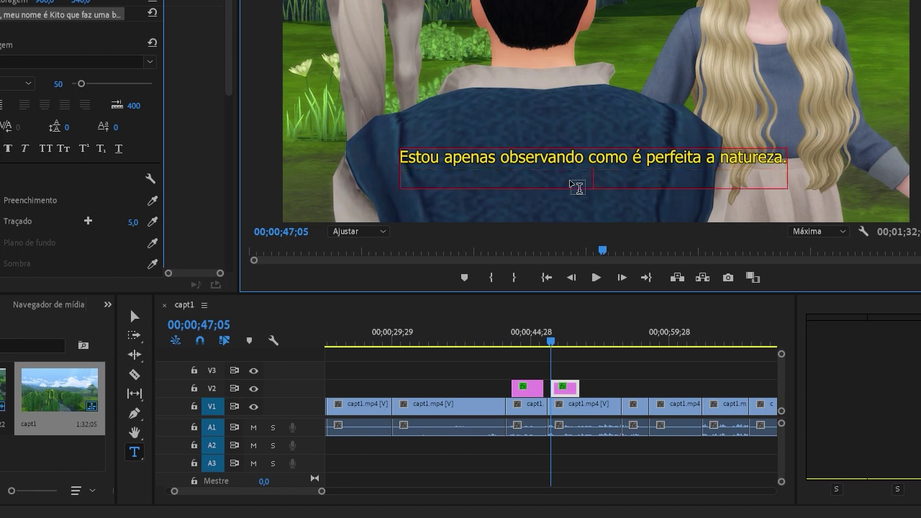
type("Você não acha?")
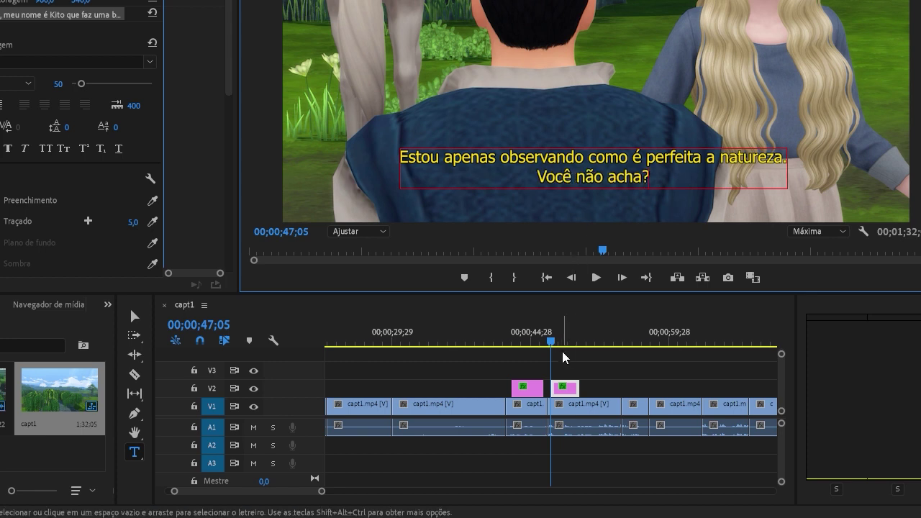
- Extend the second caption's end to about 00;00;54;01 and play from 00;00;47;05 through to the next shot at 00;00;55;07
left_click_drag(576, 389, 613, 389)
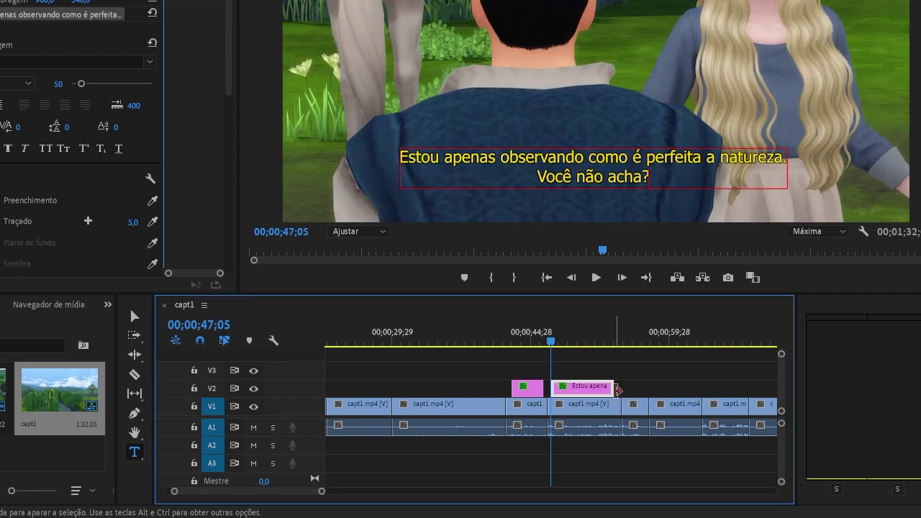
left_click(596, 277)
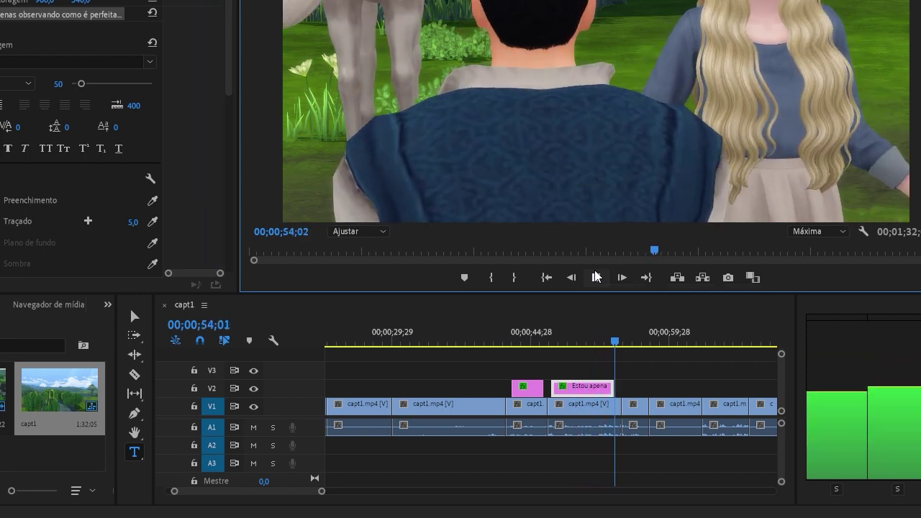
left_click(596, 277)
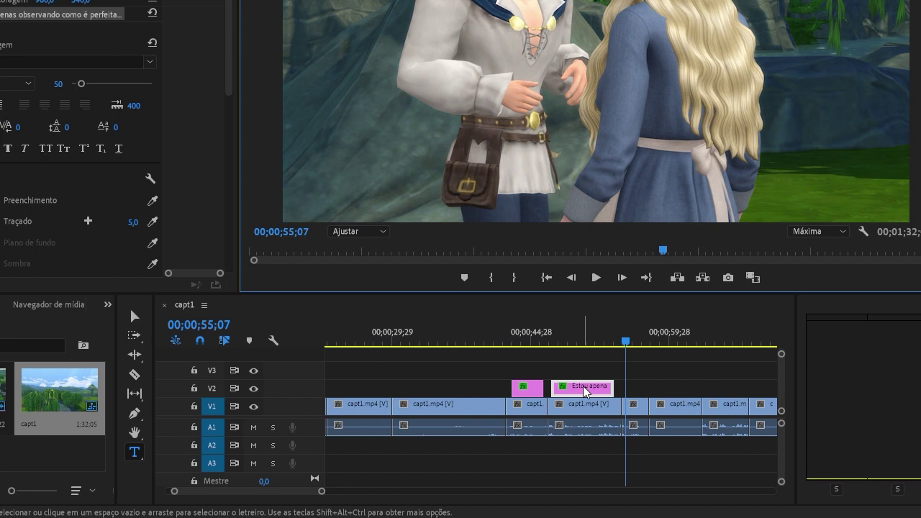
- Duplicate the first caption on V2 to start at 00;00;55;07 and trim the copy's end to the cut of the shot below
left_click_drag(535, 392, 647, 393)
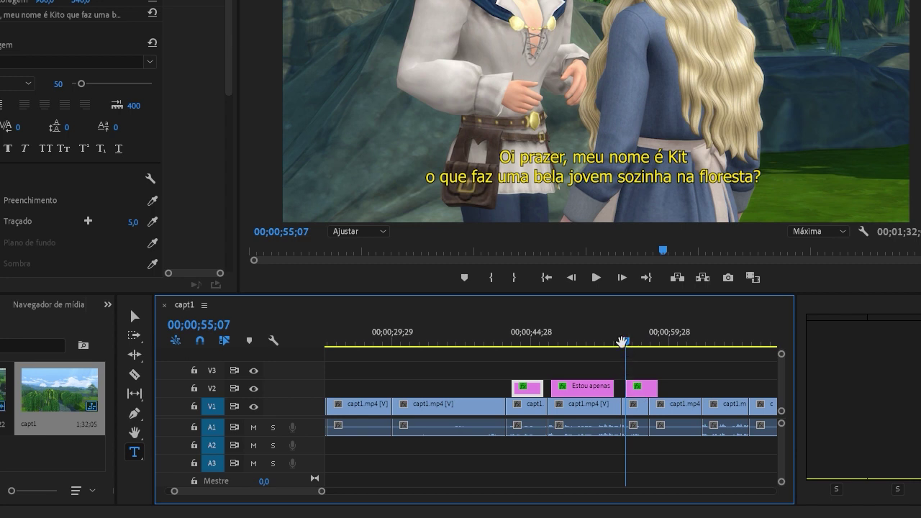
left_click(640, 396)
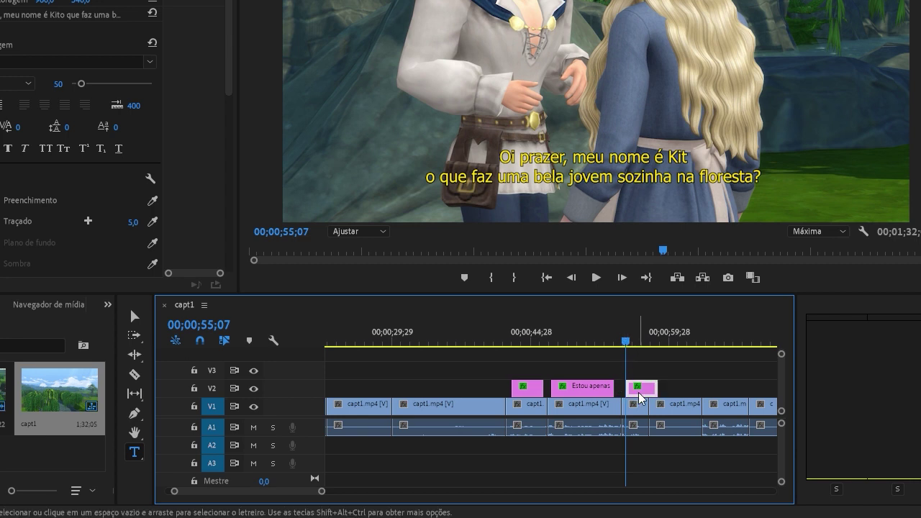
left_click_drag(657, 389, 648, 390)
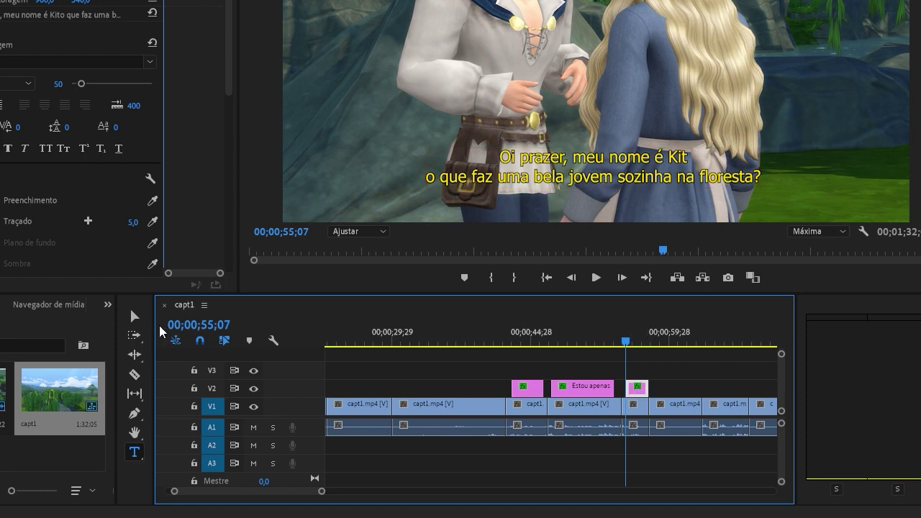
- Replace the text of the new caption at 00;00;55;07 with "De fato muito linda!"
left_click(135, 318)
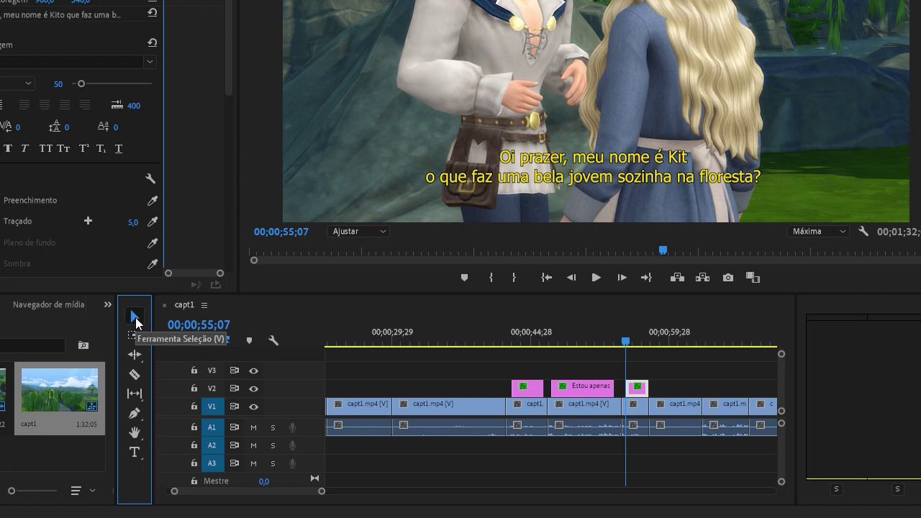
double_click(582, 169)
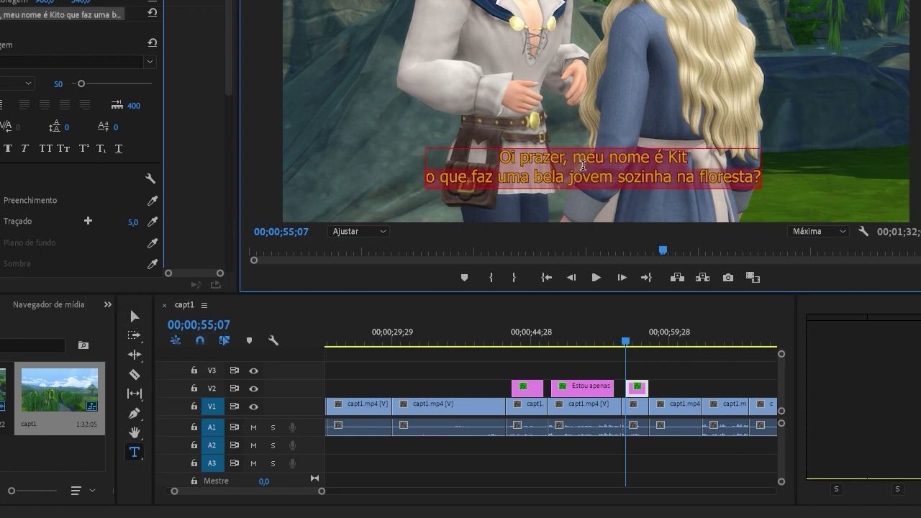
type("De fato")
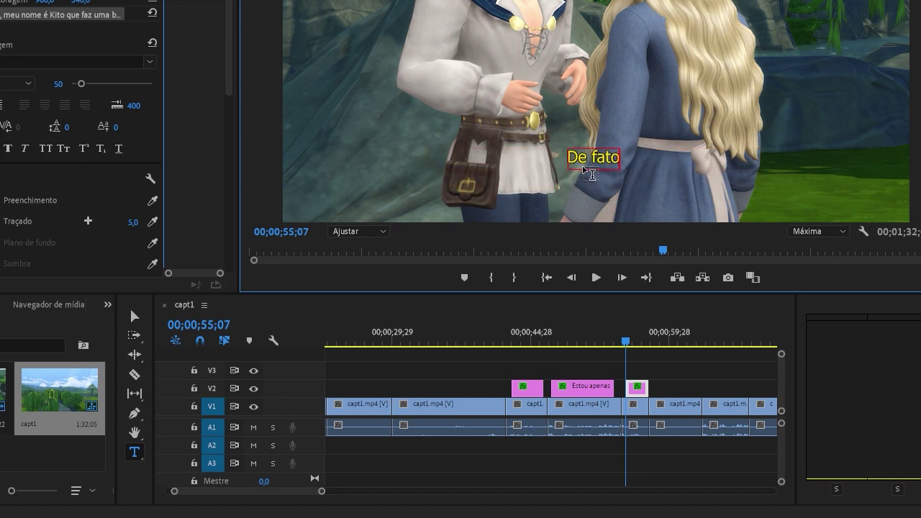
type(" mito")
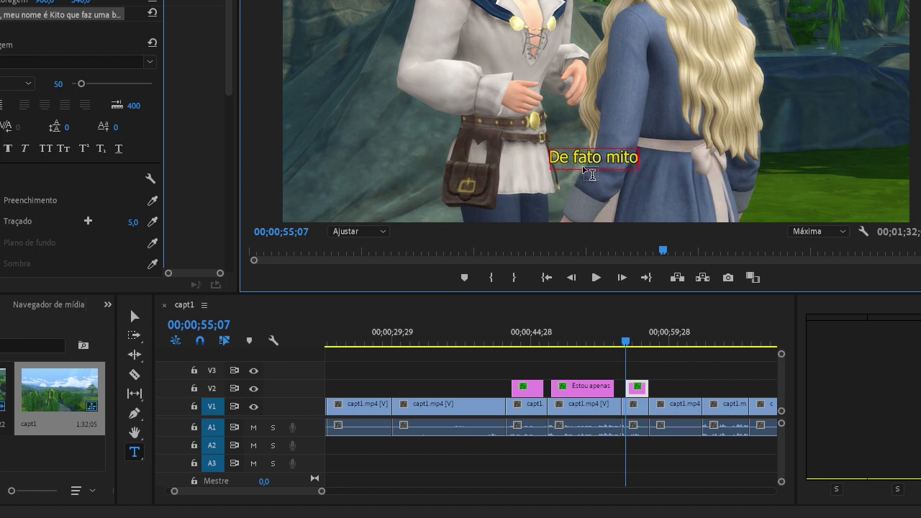
key("BackSpace")
key("BackSpace")
key("BackSpace")
type("u")
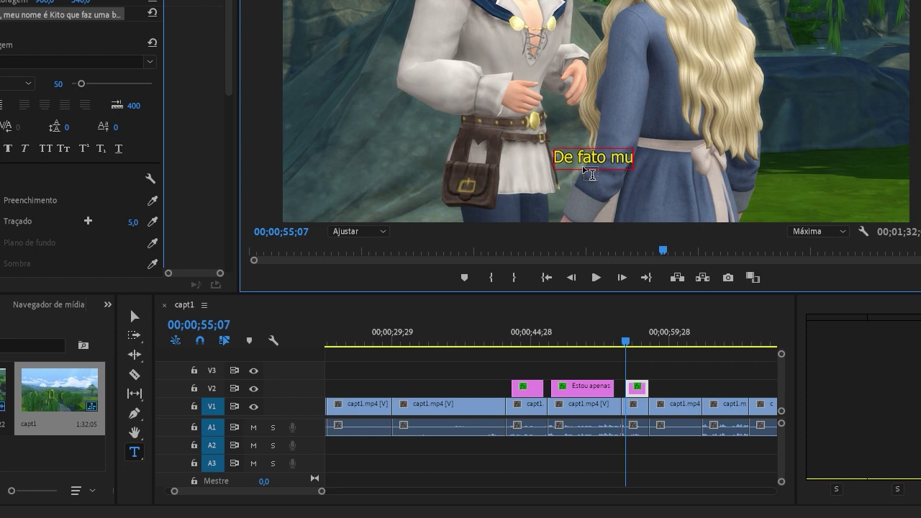
type("ito linda")
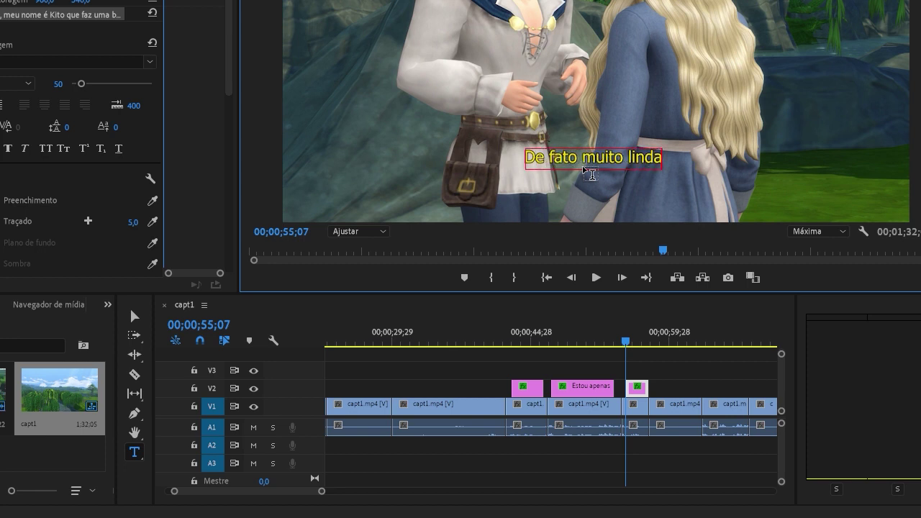
type("!")
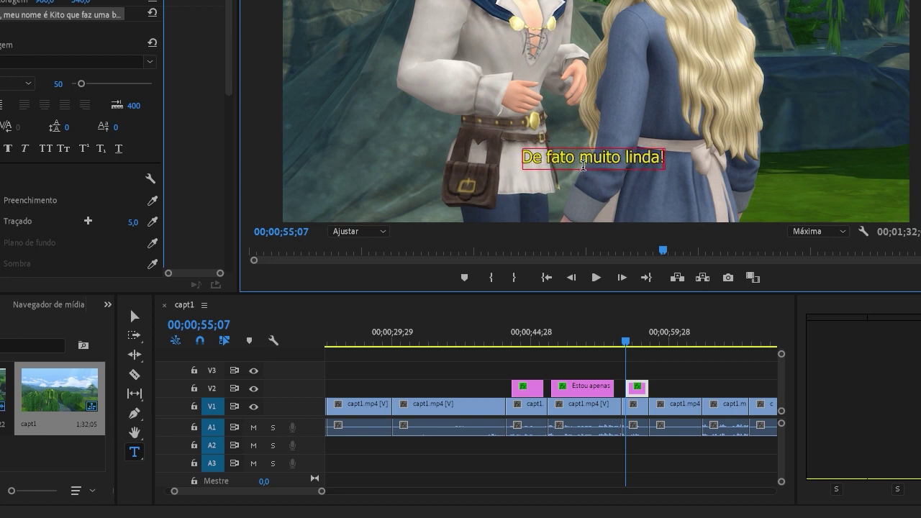
- Play from 00;00;54;14 to check the third caption and trim its end to 00;00;56;29
left_click(618, 338)
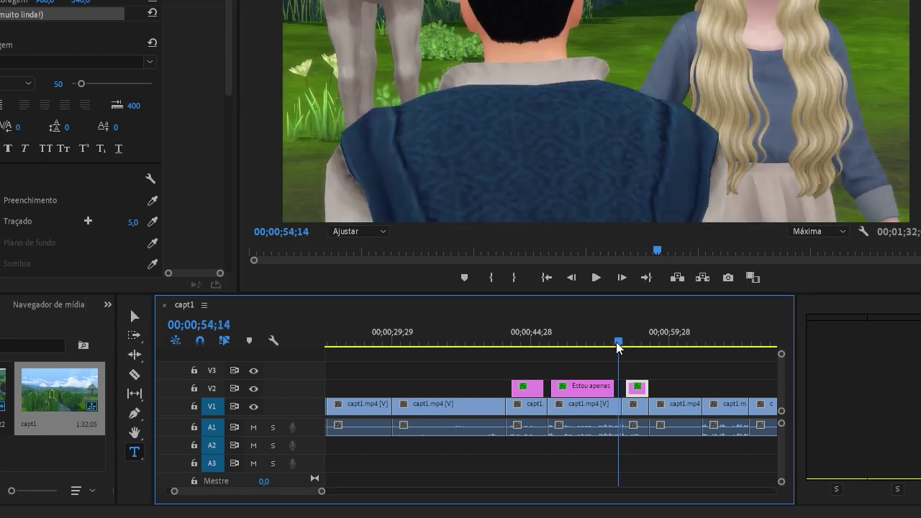
left_click(596, 278)
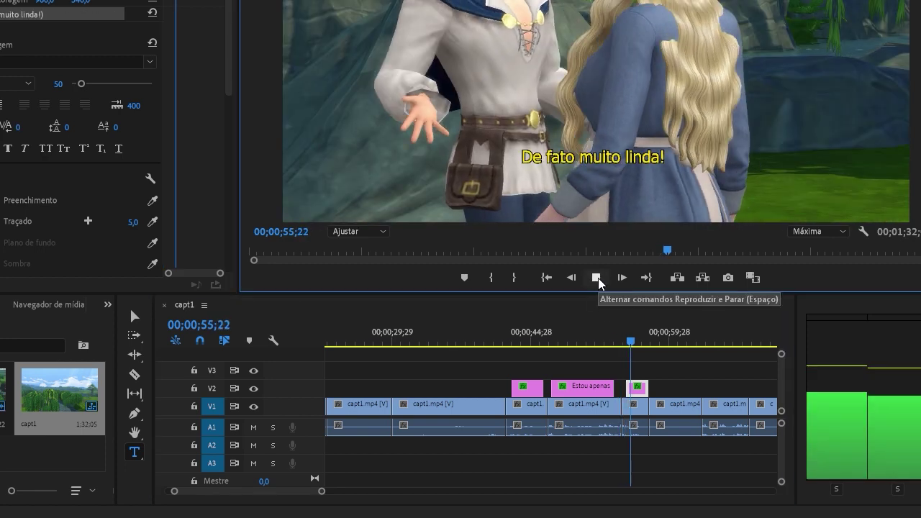
left_click(596, 278)
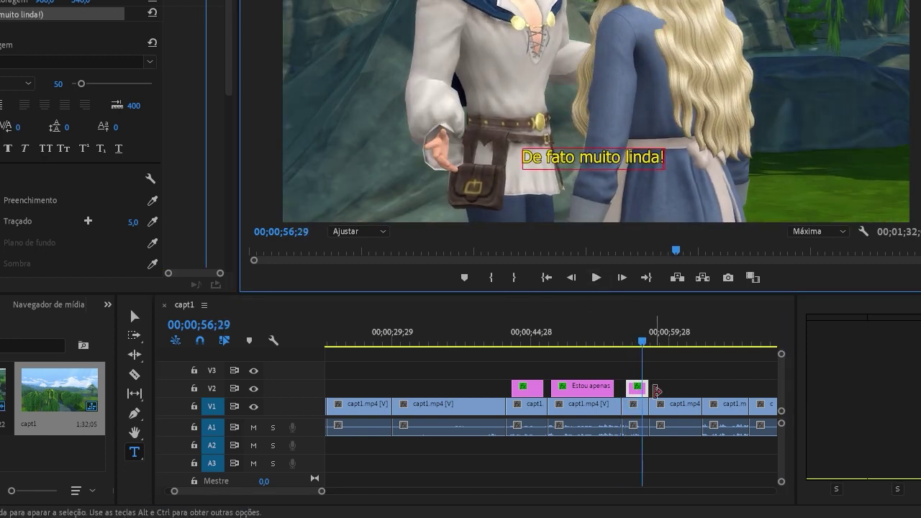
left_click_drag(644, 391, 640, 392)
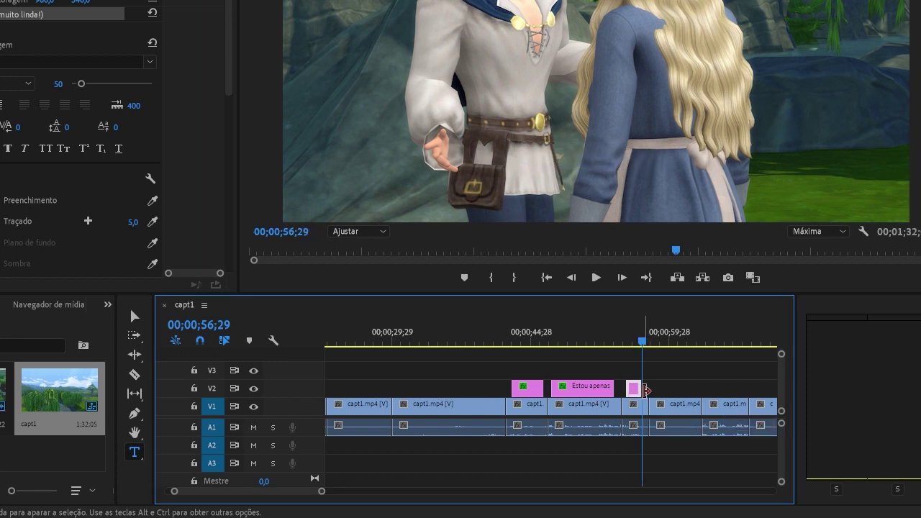
- Play the sequence from 00;00;42;20 to 00;00;57;29 to review the timing of the three captions
left_click_drag(646, 341, 511, 341)
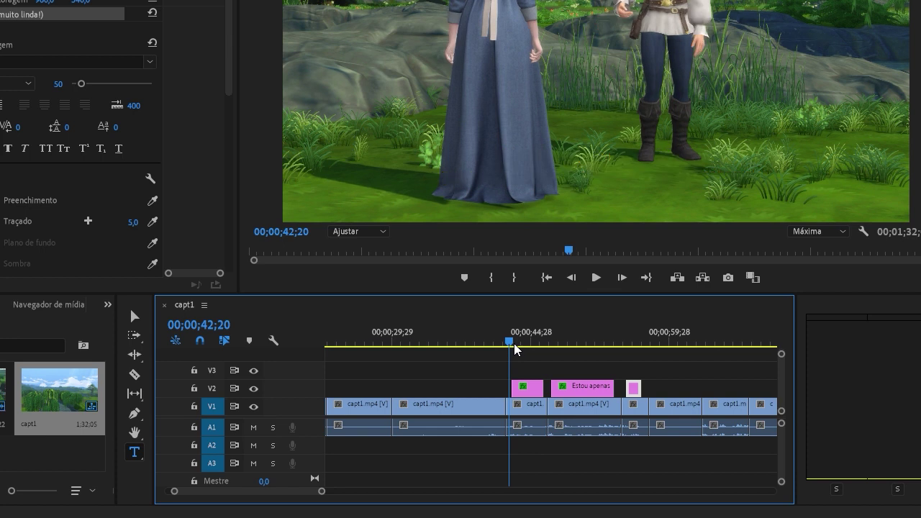
left_click(595, 278)
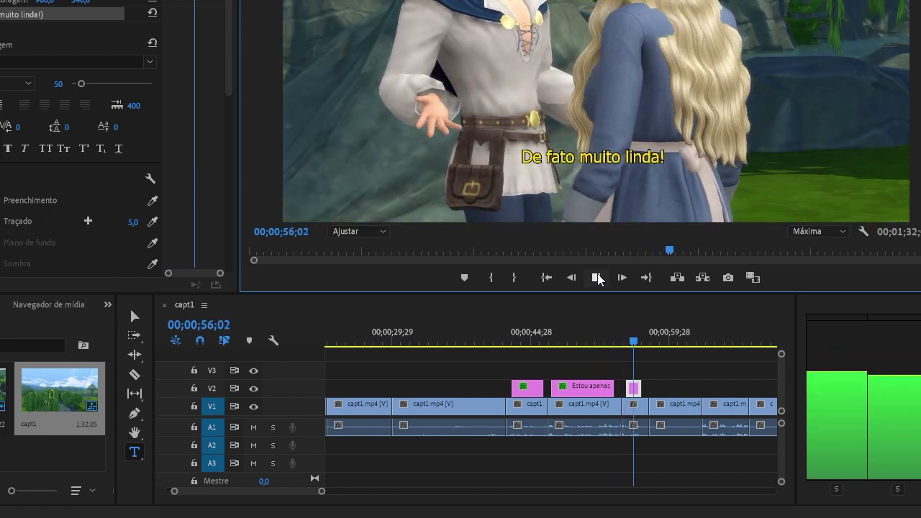
left_click(597, 277)
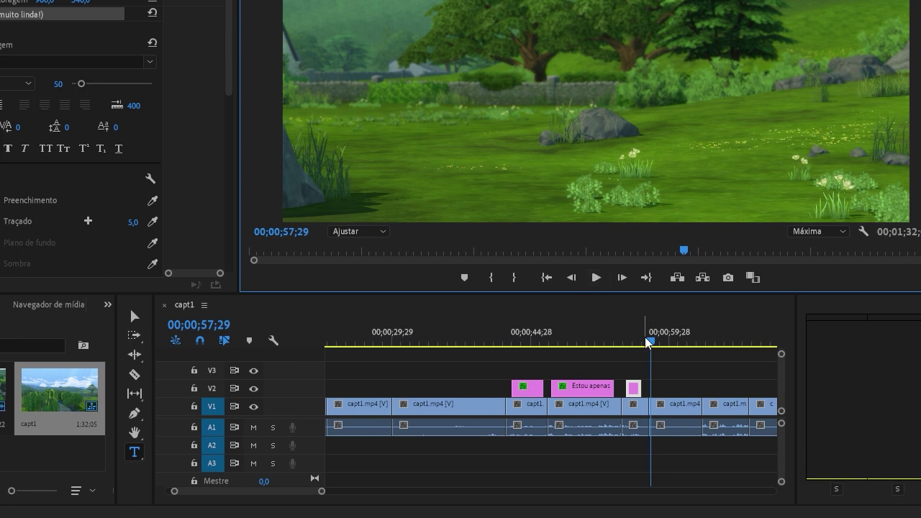
- Duplicate the third caption on V2 to start at 00;01;04;08 and replace the copy's text with "Olha que musica linda!" above "Aceita dancar comigo?"
left_click_drag(649, 343, 713, 351)
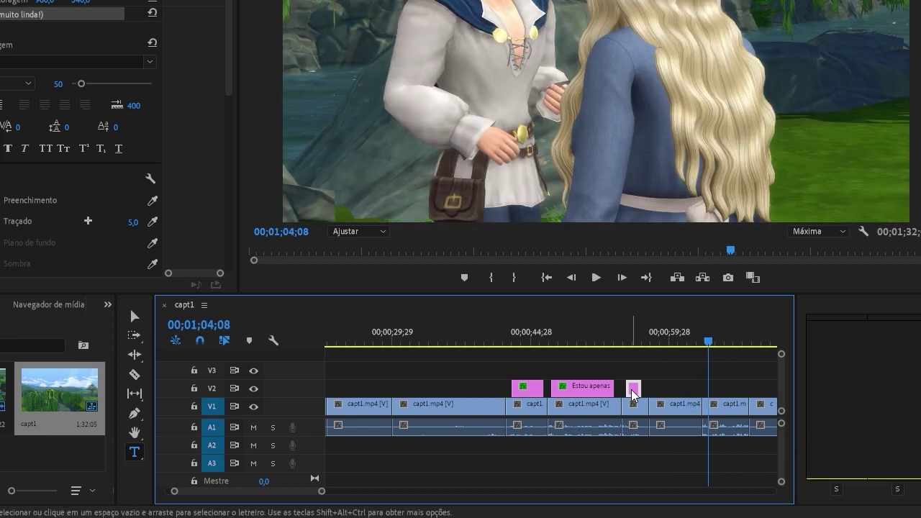
left_click_drag(633, 392, 716, 392)
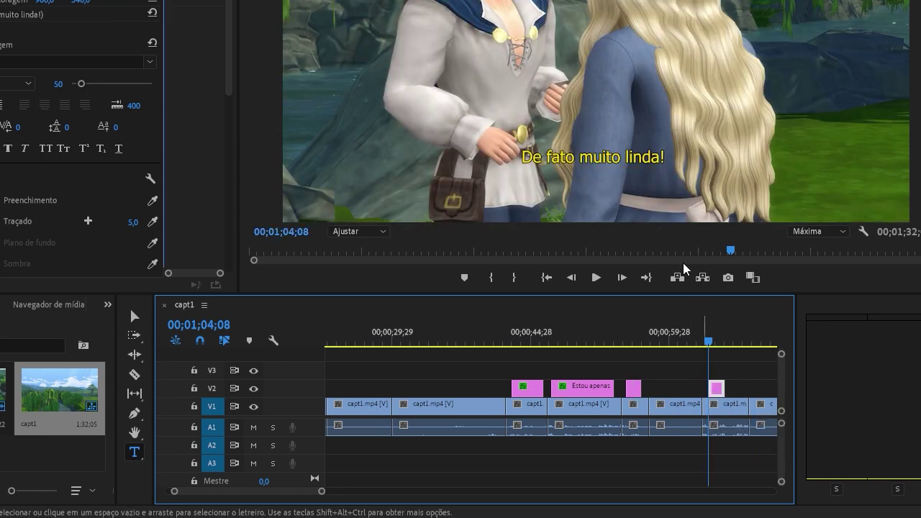
double_click(597, 157)
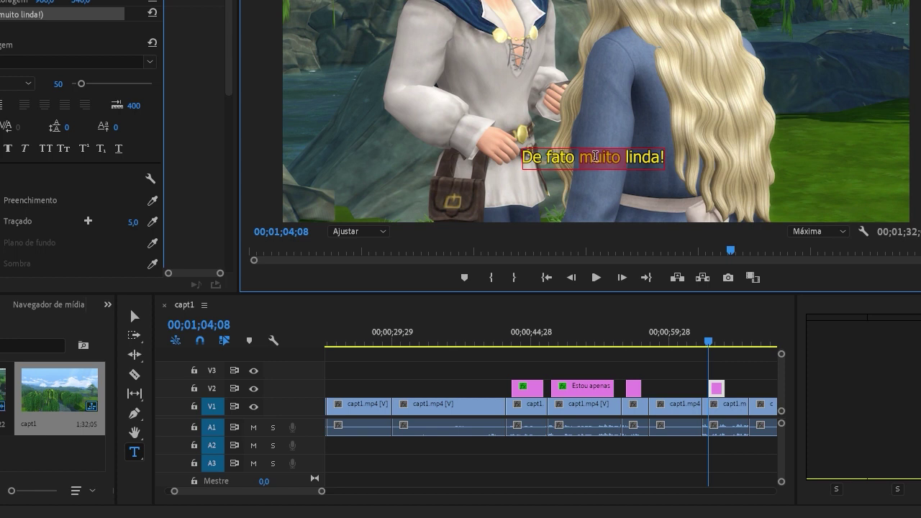
left_click(134, 316)
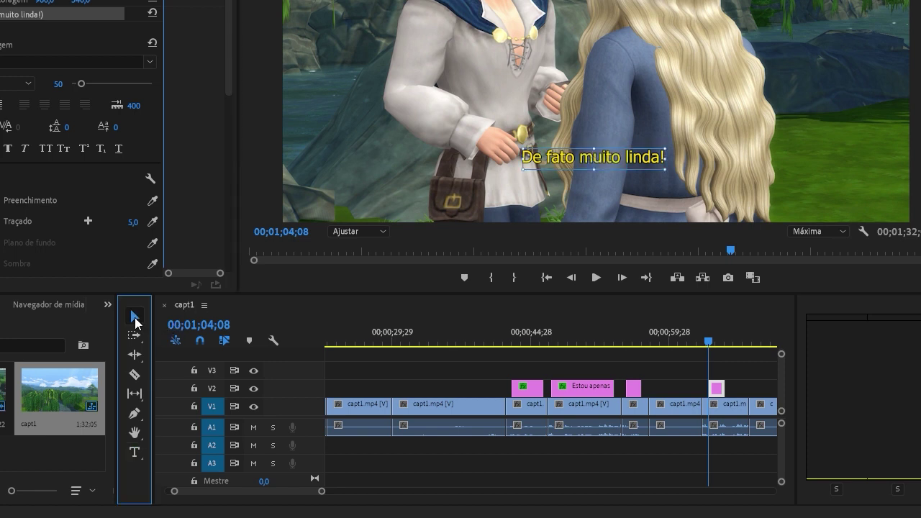
double_click(583, 164)
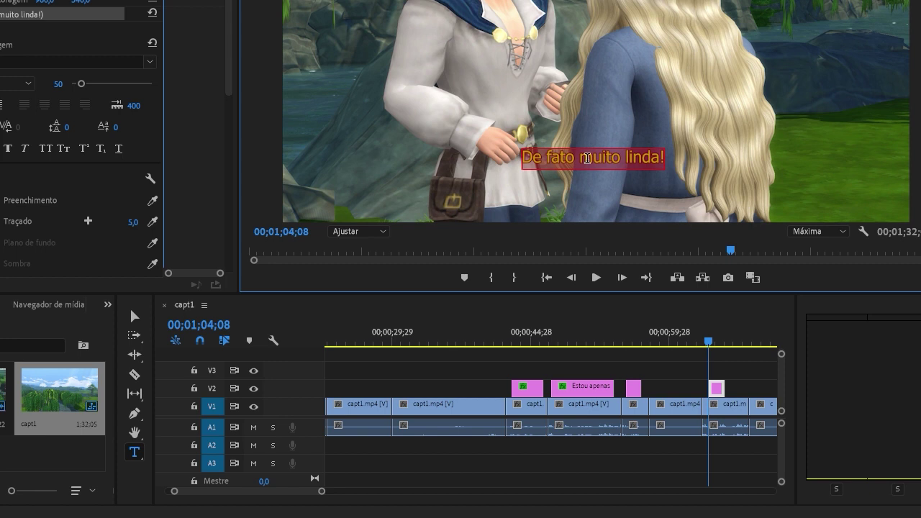
type("Olha que musica linda!")
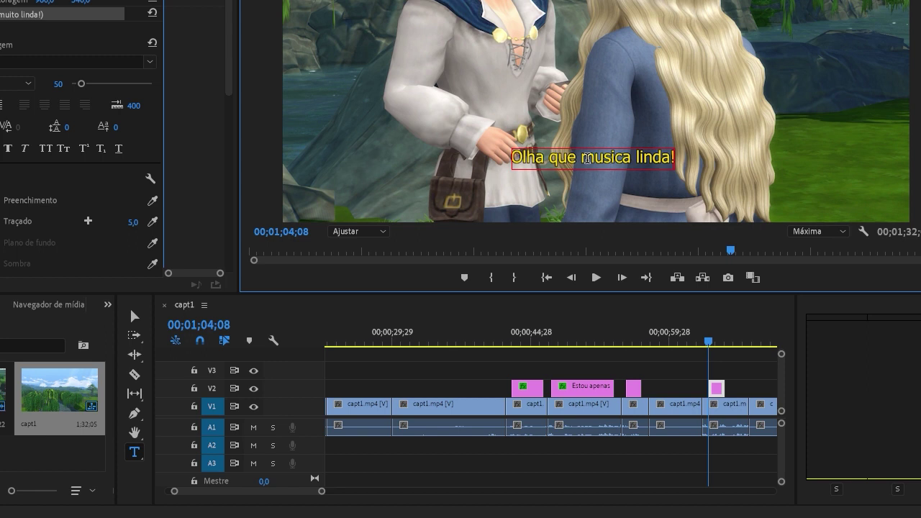
key("Return")
type("Acei")
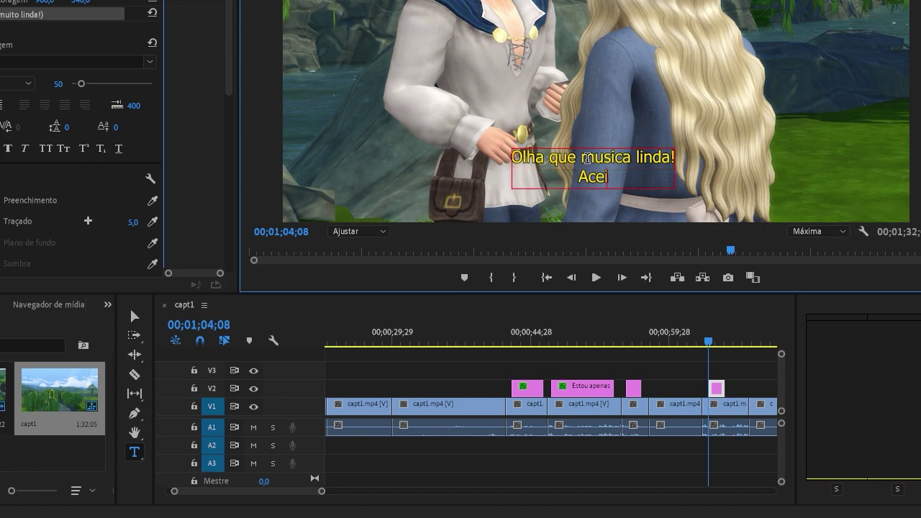
type("ta dancar comigoa?")
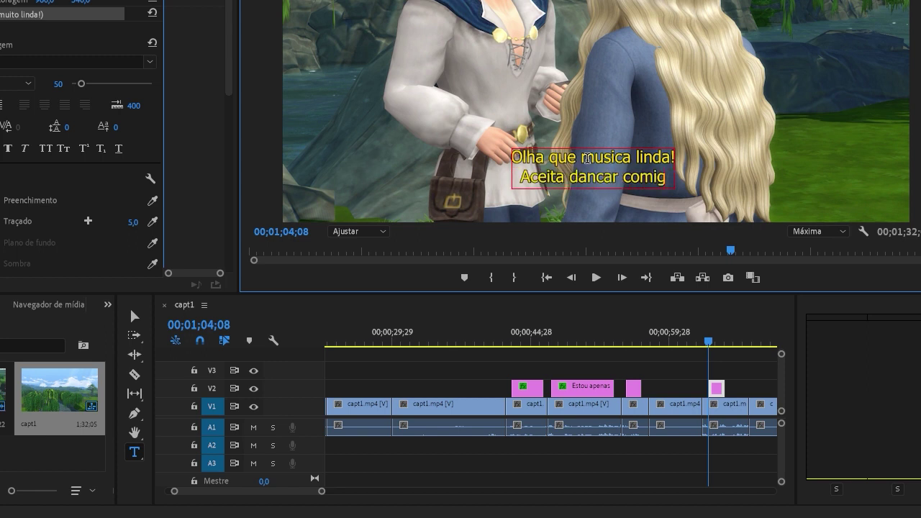
key("BackSpace")
key("BackSpace")
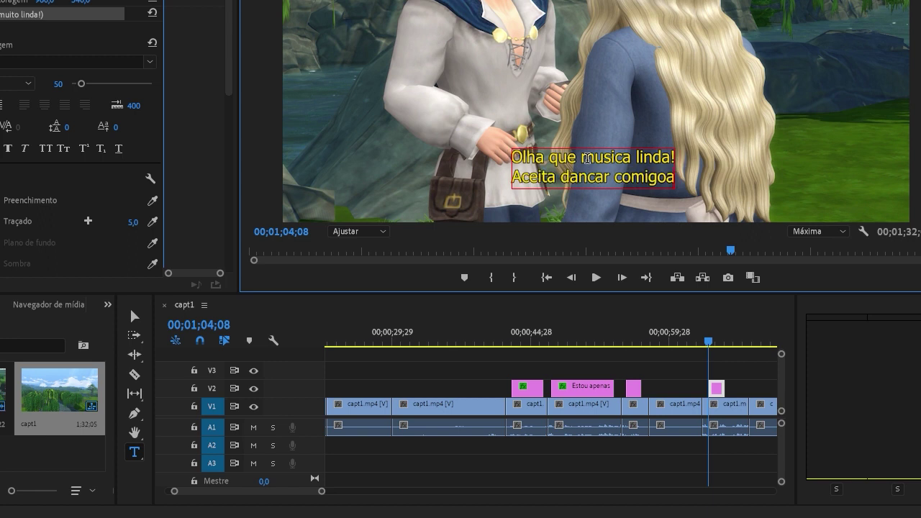
type("?")
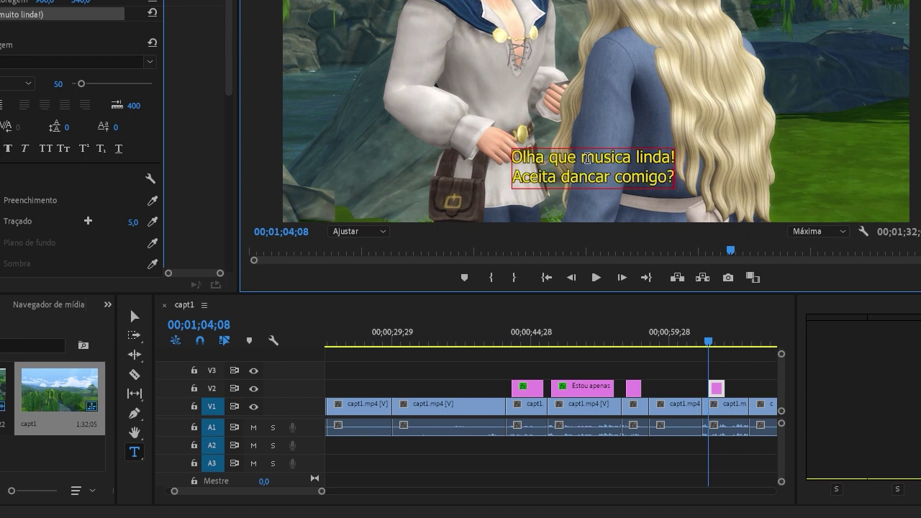
- Play back the dance invitation from 00;01;03;17 and extend the end of the "Olha que musica linda!" subtitle to 00;01;08;04
left_click(703, 341)
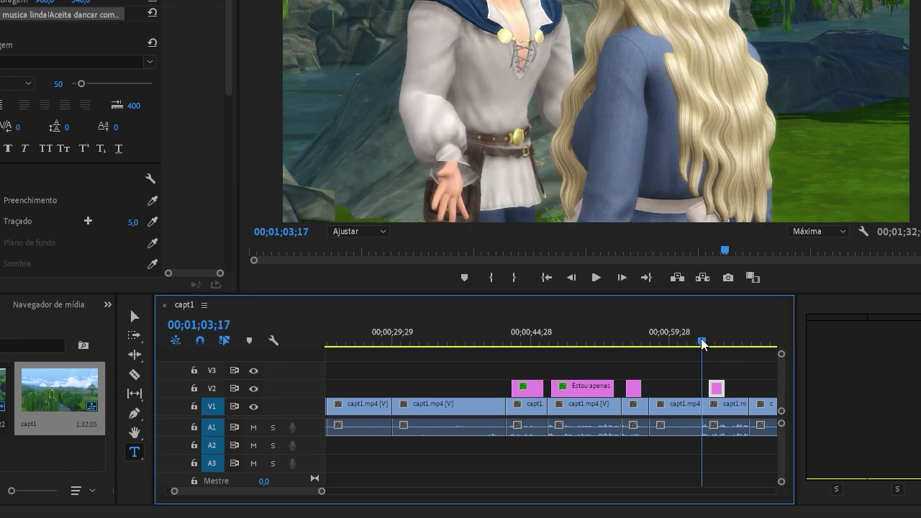
left_click(596, 278)
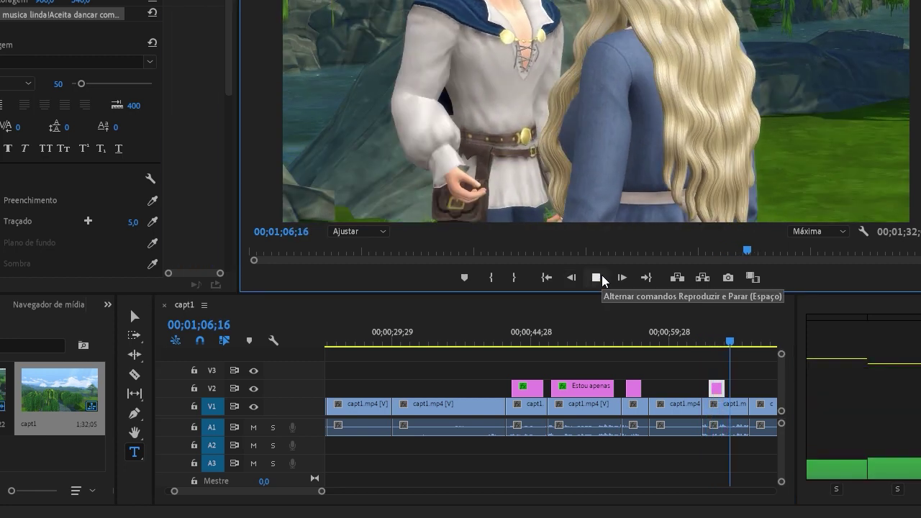
left_click(602, 281)
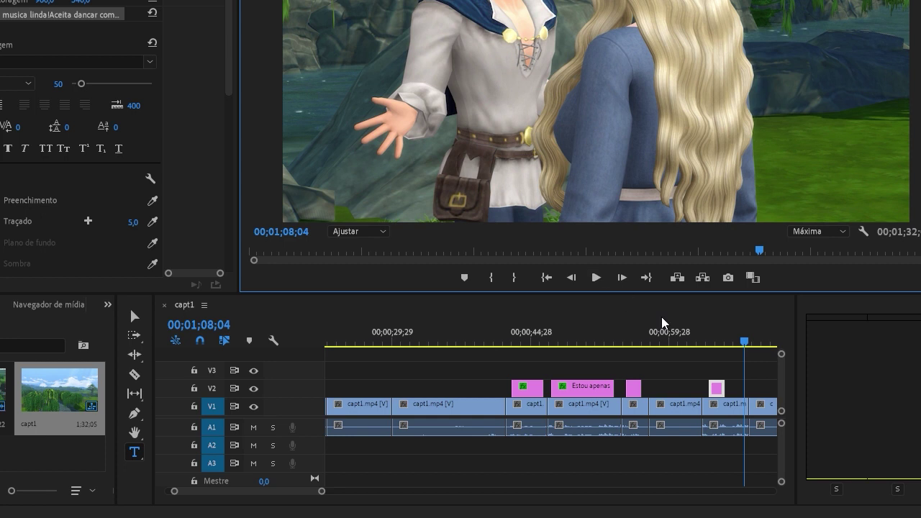
left_click_drag(729, 387, 744, 388)
- Play the sequence from the extended subtitle into the dance scene, and set the playhead to 00;01;00;25 in the landscape shot
left_click(705, 340)
left_click(596, 278)
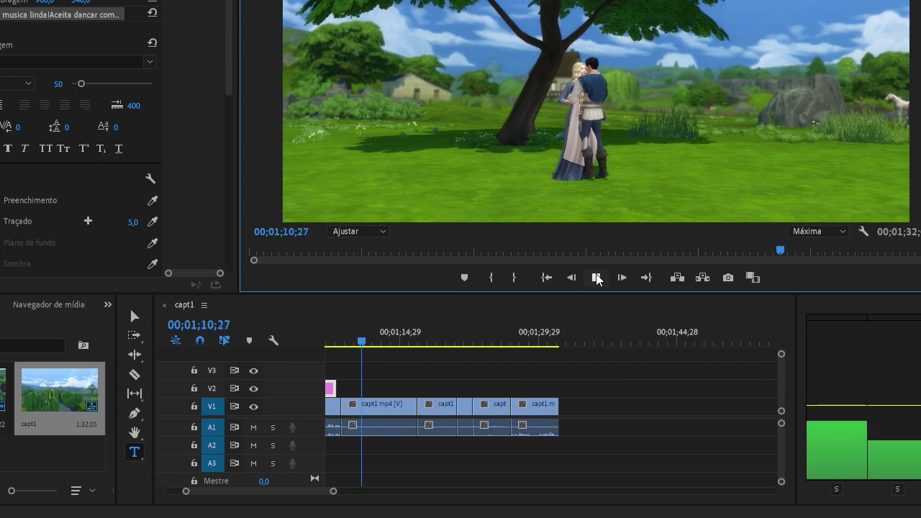
left_click(596, 278)
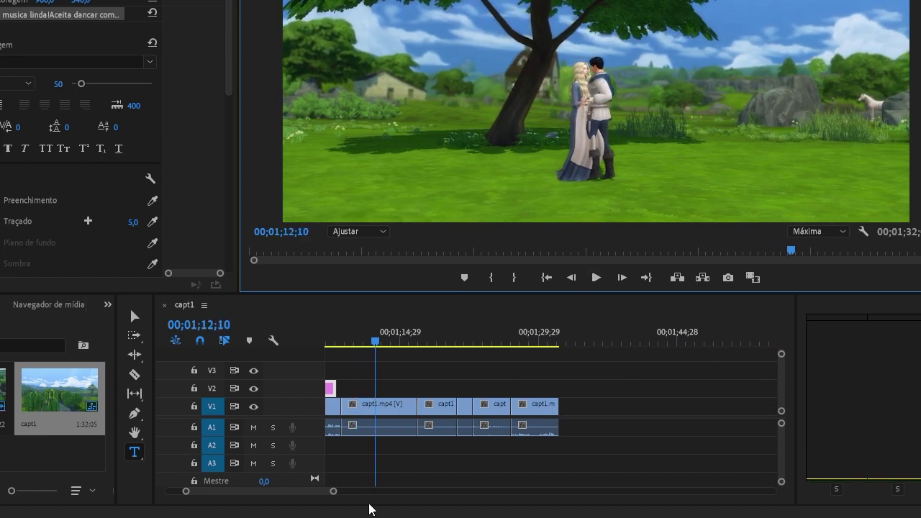
left_click_drag(334, 492, 355, 496)
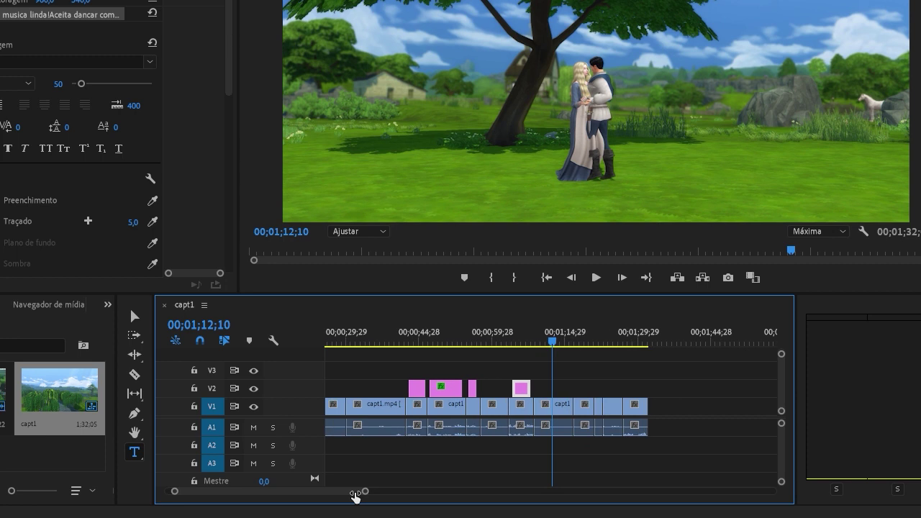
left_click(497, 333)
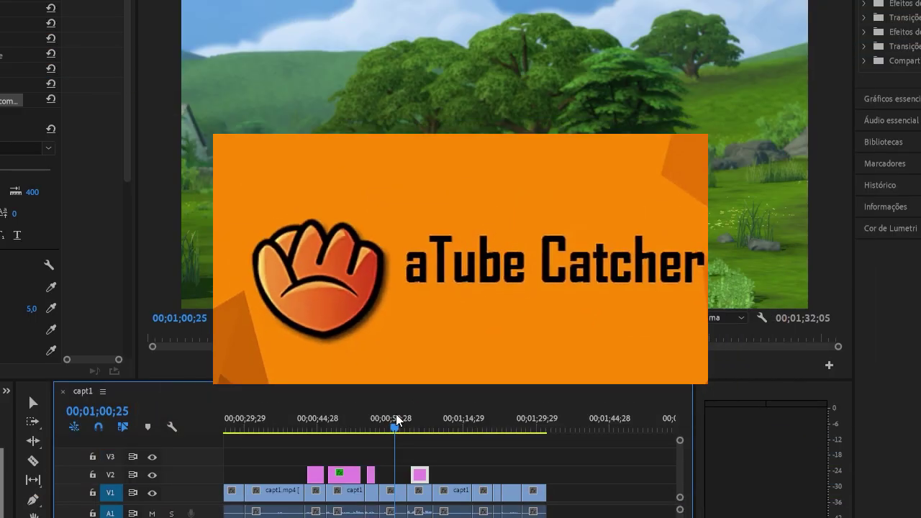
- Find aTube Catcher on the computer and launch it
key("super")
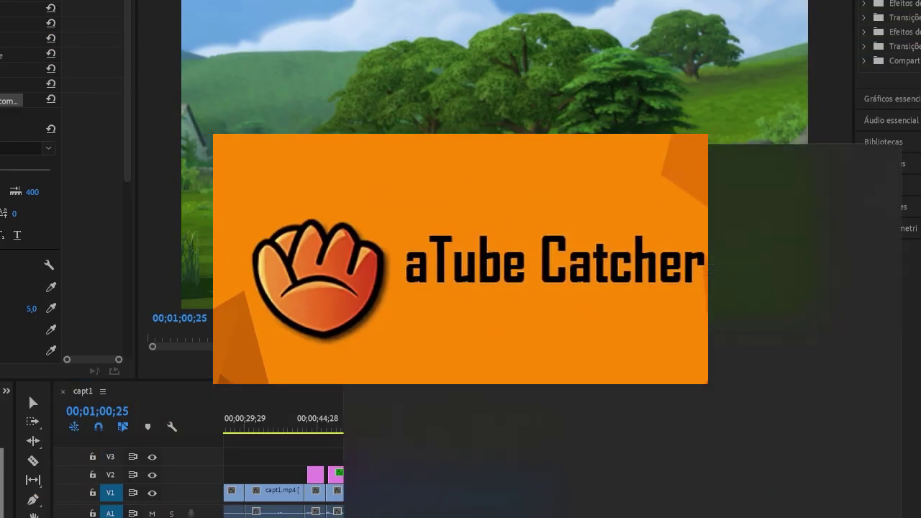
type("atube")
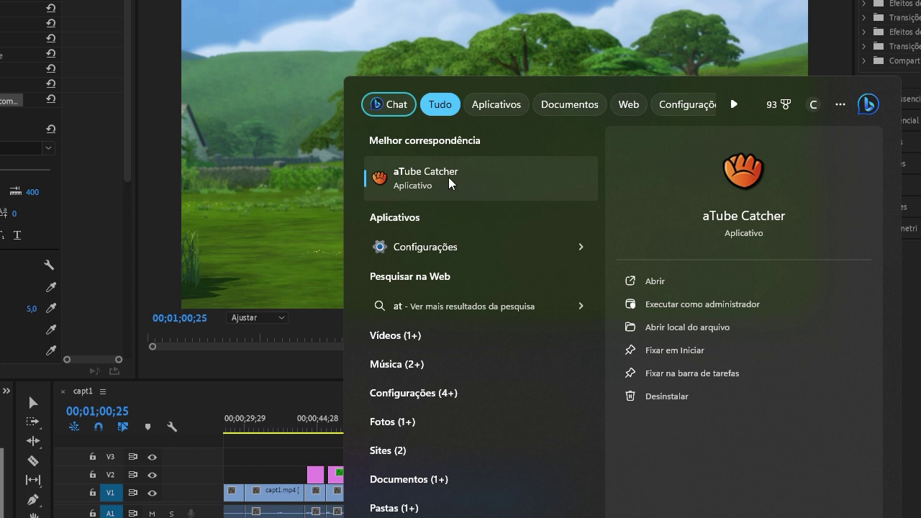
left_click(452, 181)
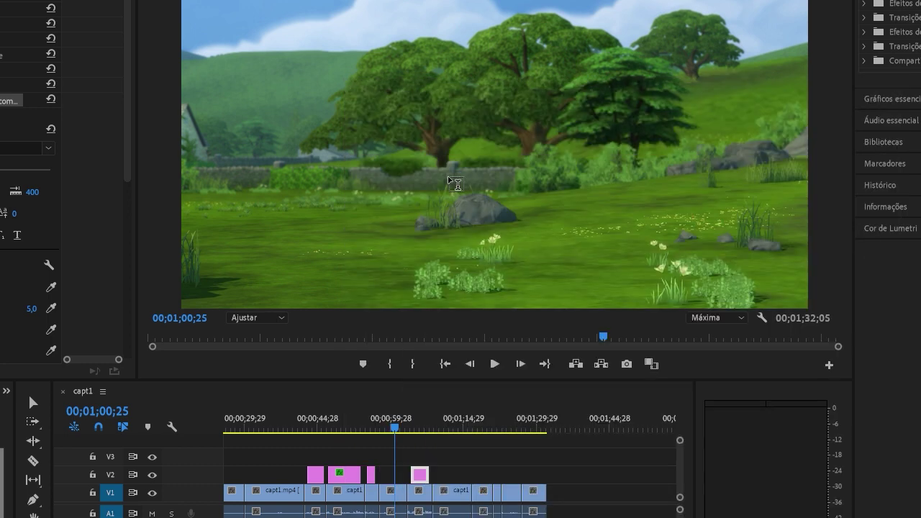
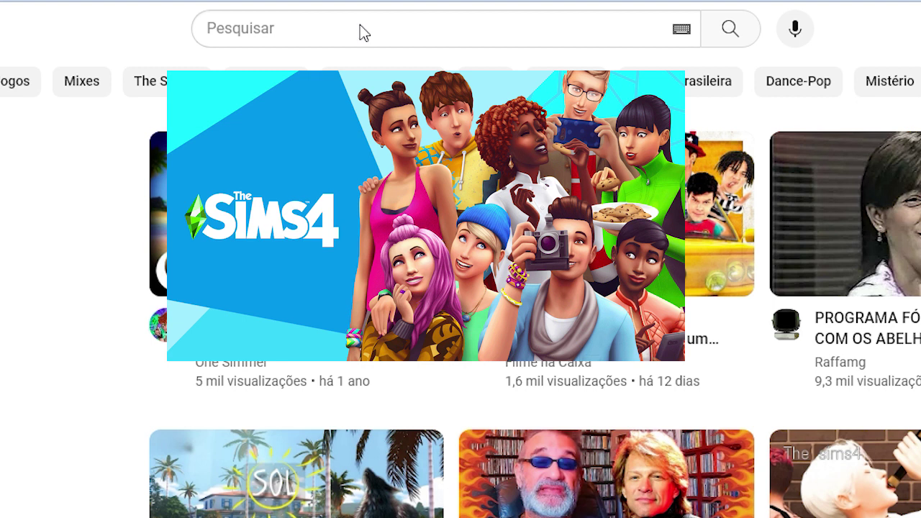
- Search YouTube for "bird sound fx"
left_click(361, 26)
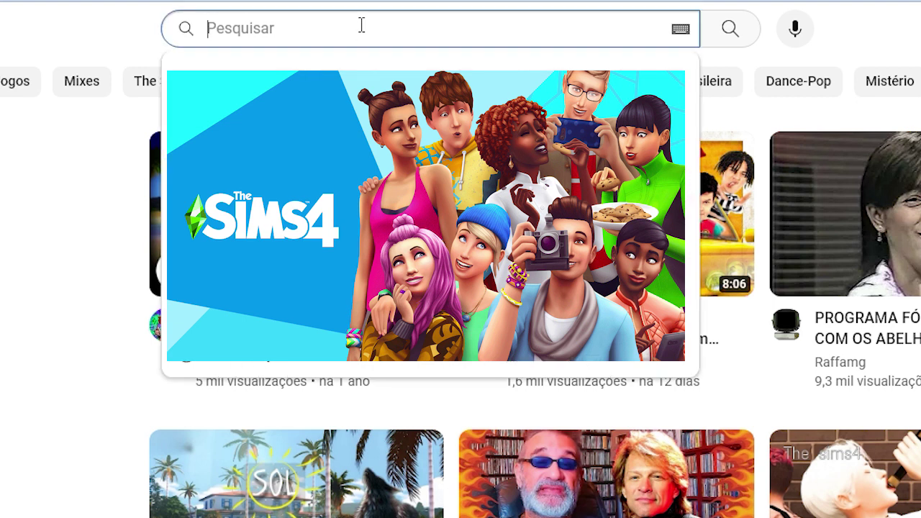
type("bird")
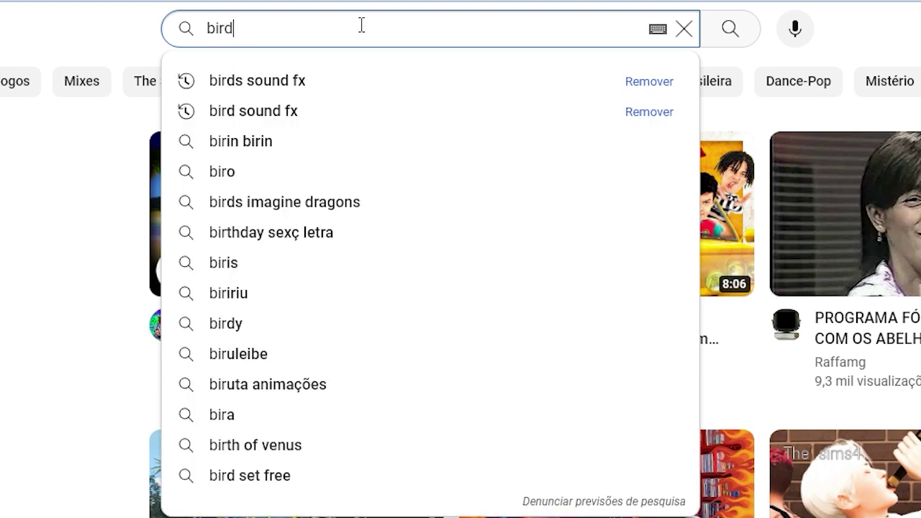
type(" soun")
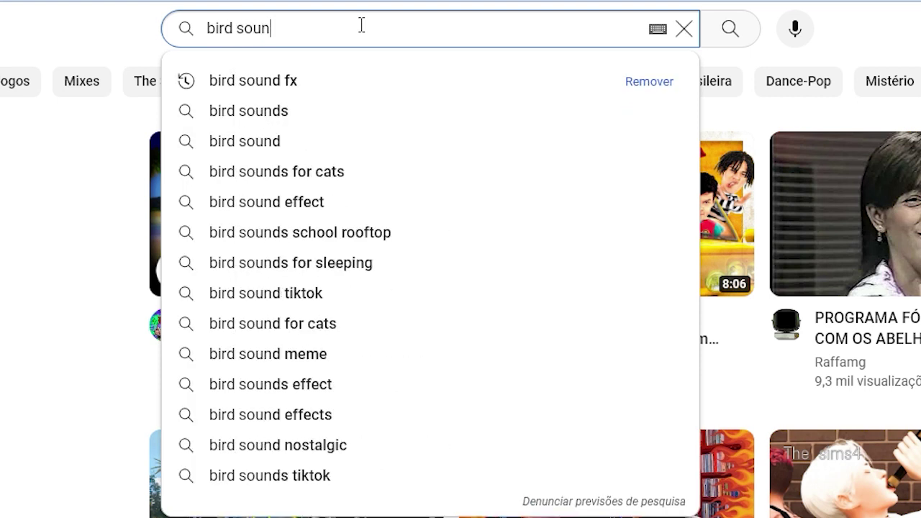
key("Down")
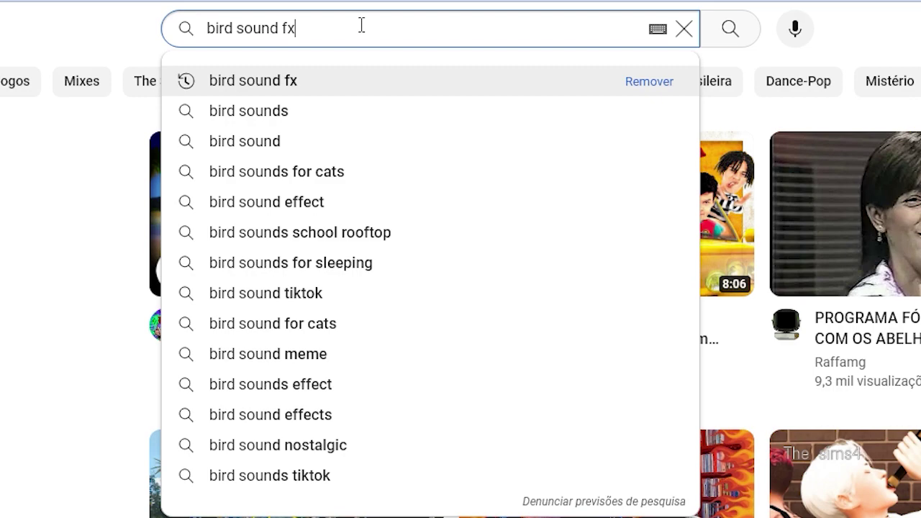
key("Return")
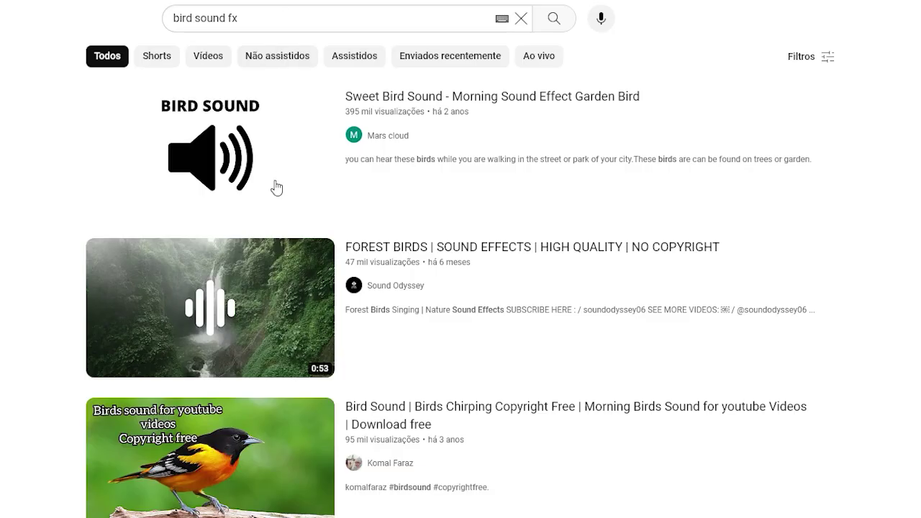
- Preview the "Sweet Bird Sound" result, return to the results and open the "Bird Sound | Birds Chirping Copyright Free" video
mouse_move(151, 247)
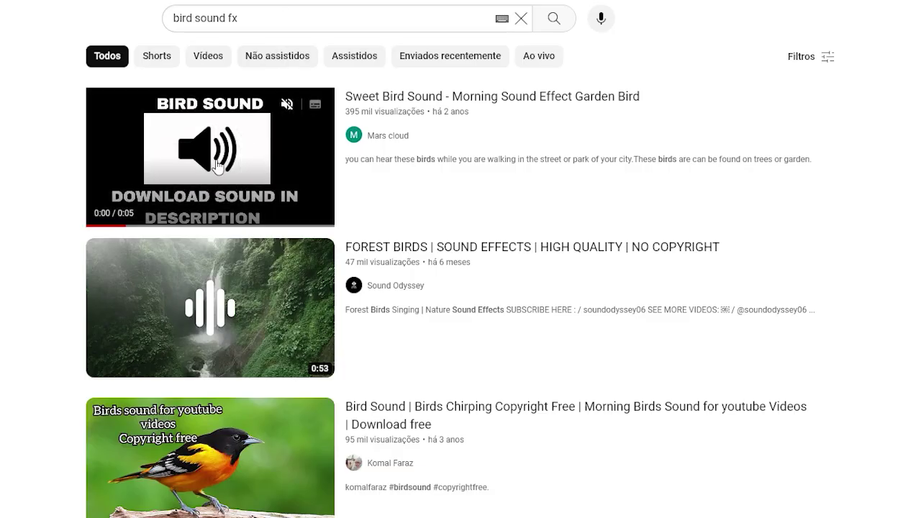
left_click(218, 166)
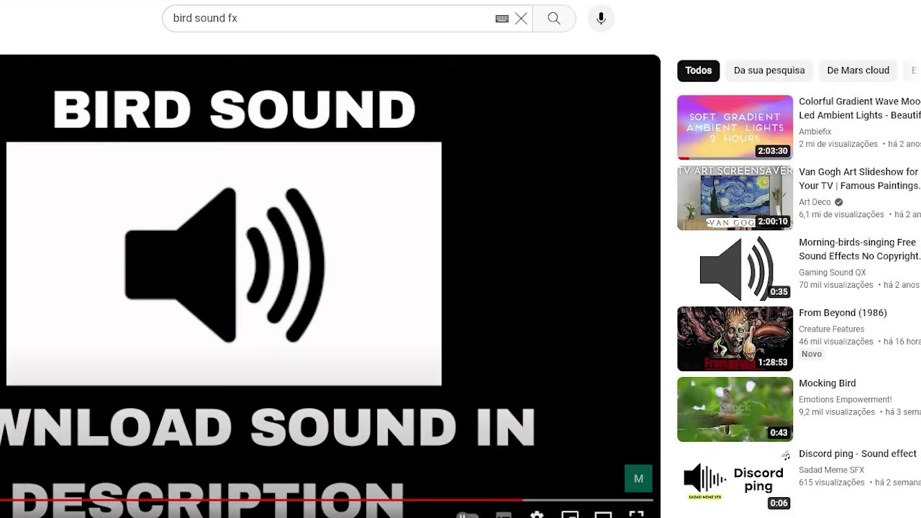
key("alt+Left")
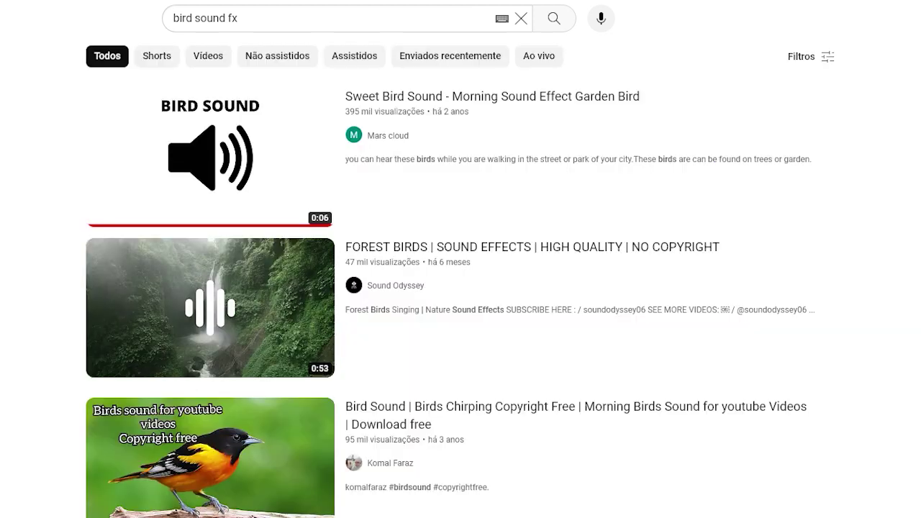
scroll(2, 432, "down", 3)
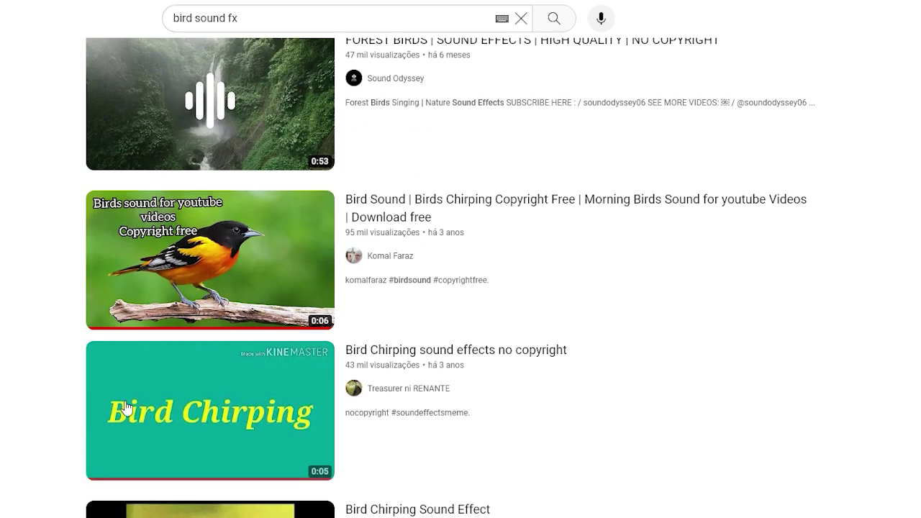
left_click(191, 283)
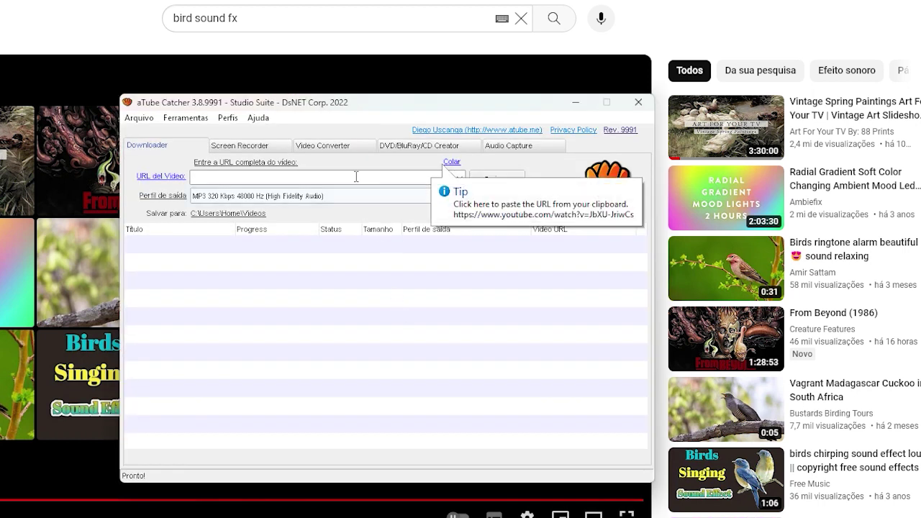
left_click(356, 177)
type("https://www.youtube.com/watch?v=JbXU-JriwCs")
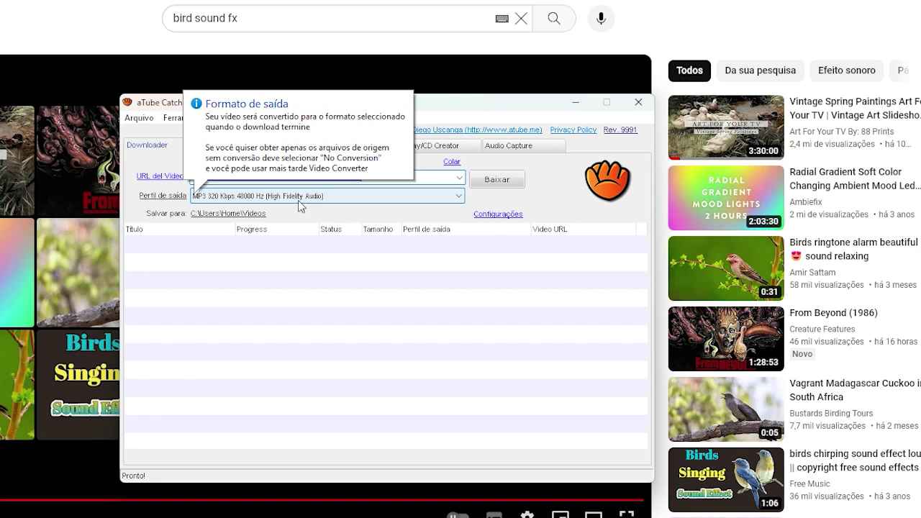
left_click(460, 195)
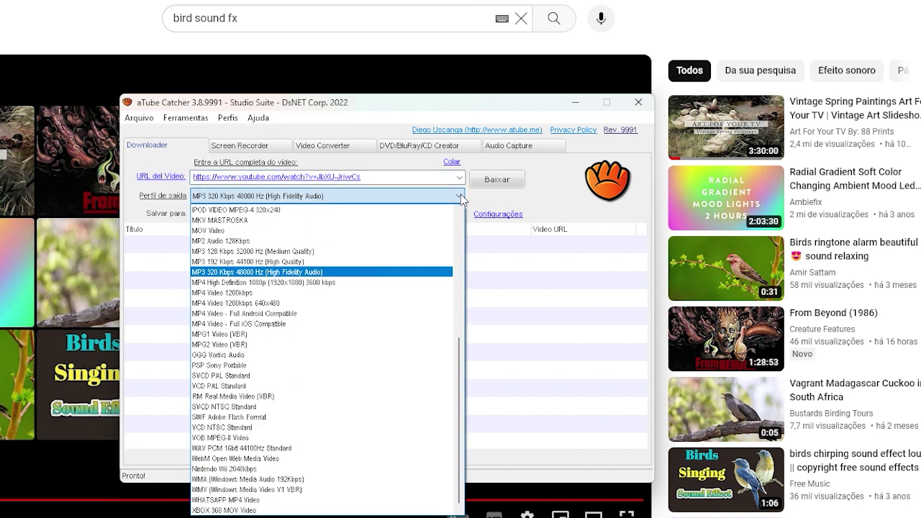
left_click(460, 195)
left_click(500, 181)
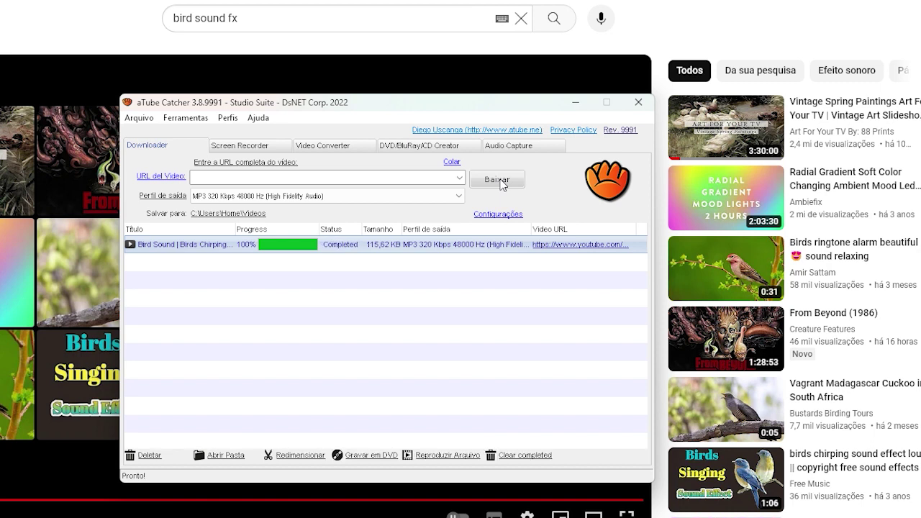
- Open the folder of the downloaded bird sound MP3 and add the file to track A2 of the Premiere Pro sequence at 00;01;00;25
right_click(232, 251)
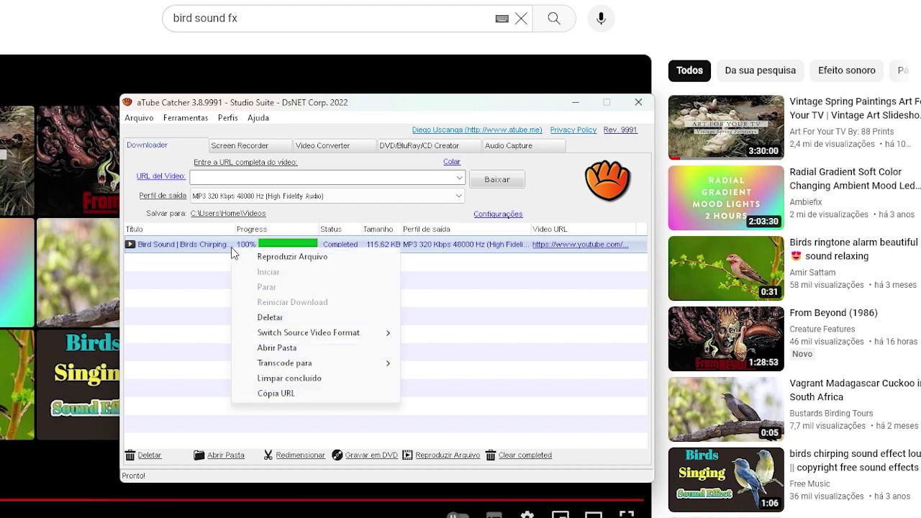
left_click(267, 349)
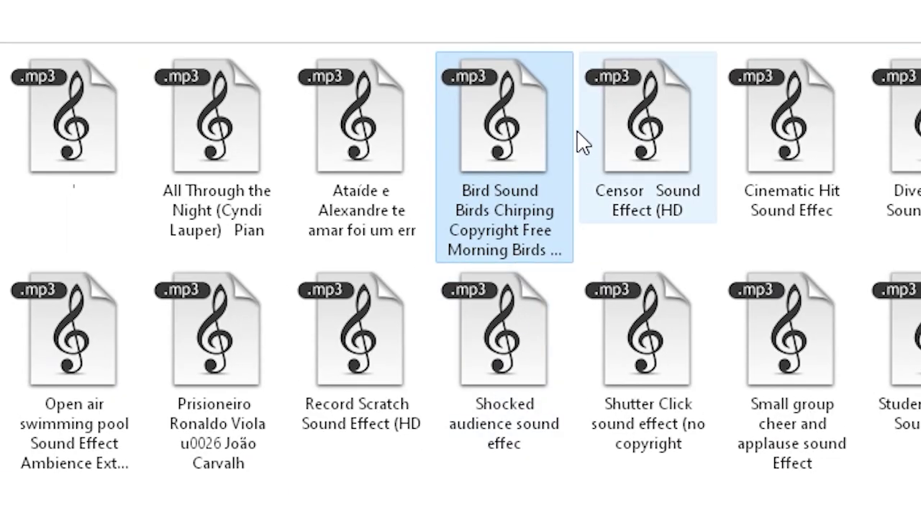
mouse_move(495, 144)
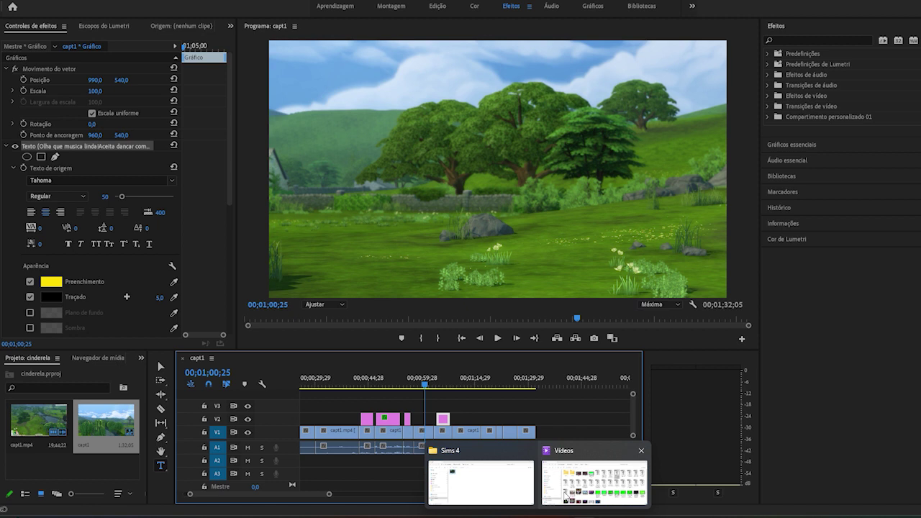
left_click(595, 477)
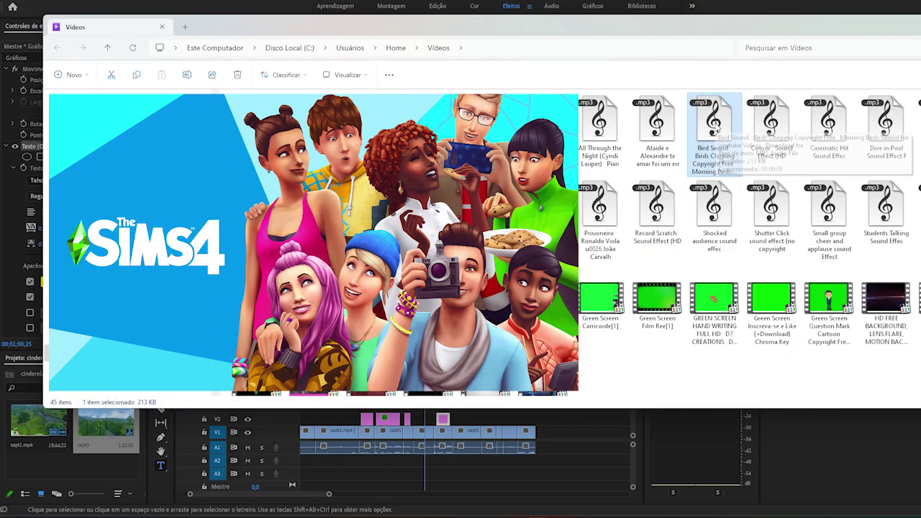
left_click_drag(716, 122, 426, 461)
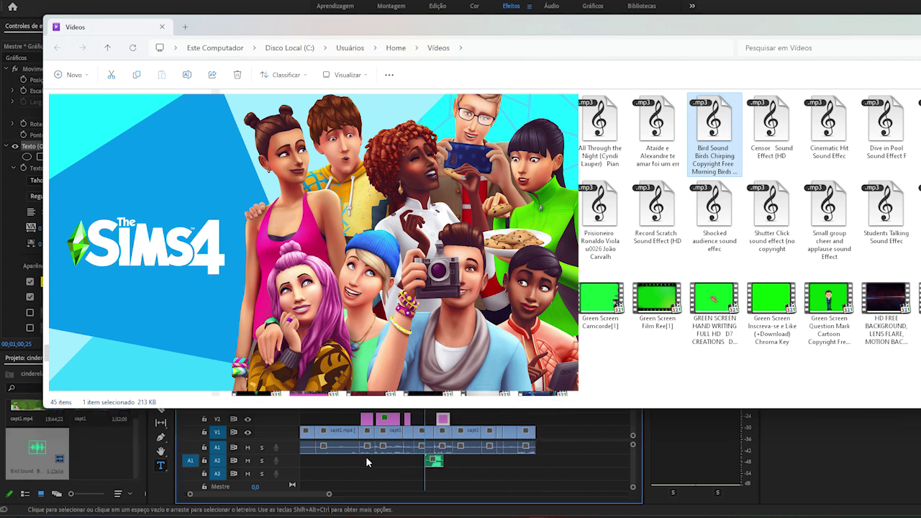
left_click(917, 27)
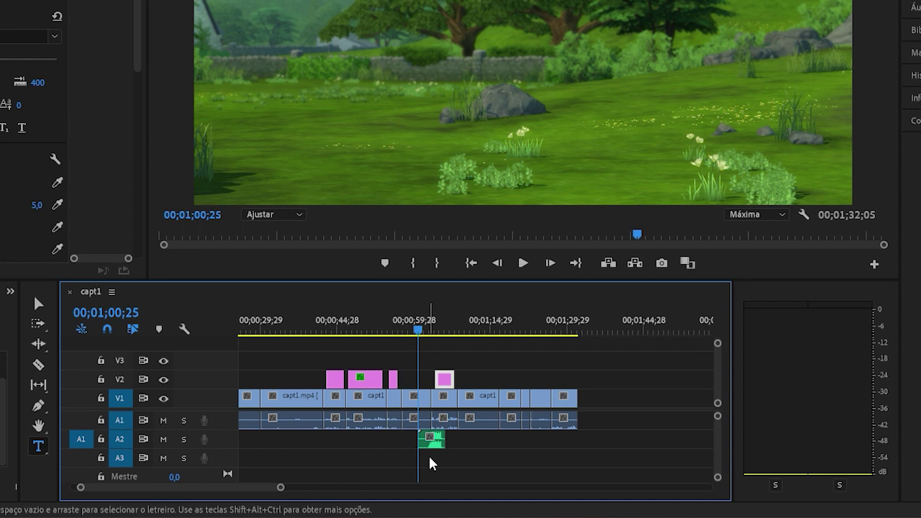
- Trim the silent beginning of the bird sound clip on track A2 up to 00;01;02;22
left_click_drag(284, 491, 247, 497)
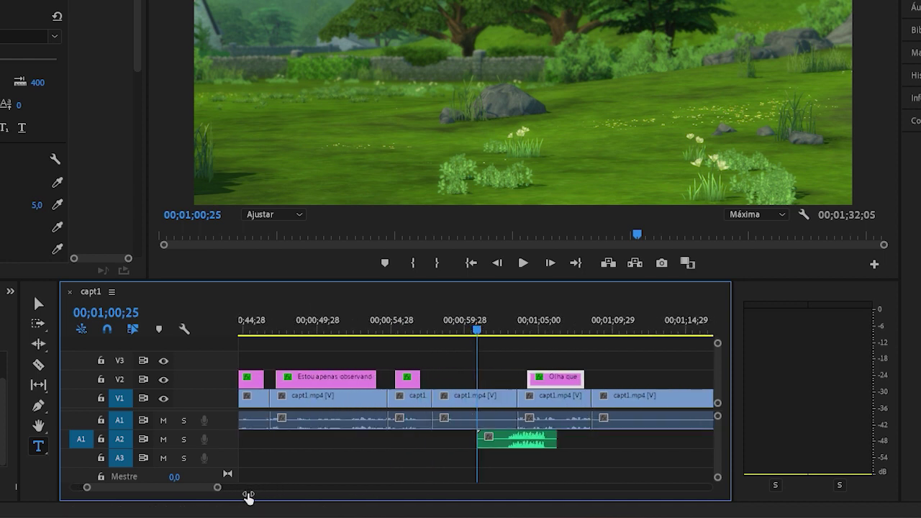
left_click_drag(484, 334, 441, 335)
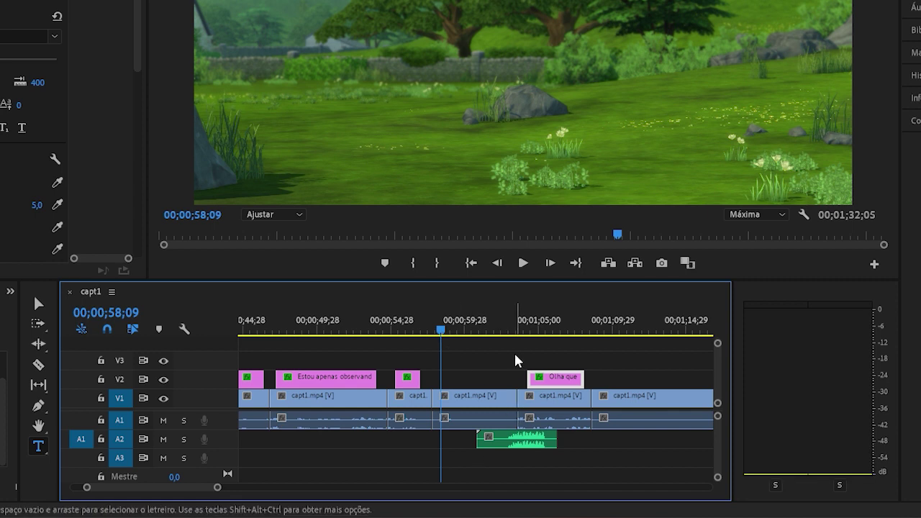
left_click(510, 329)
left_click_drag(512, 329, 505, 330)
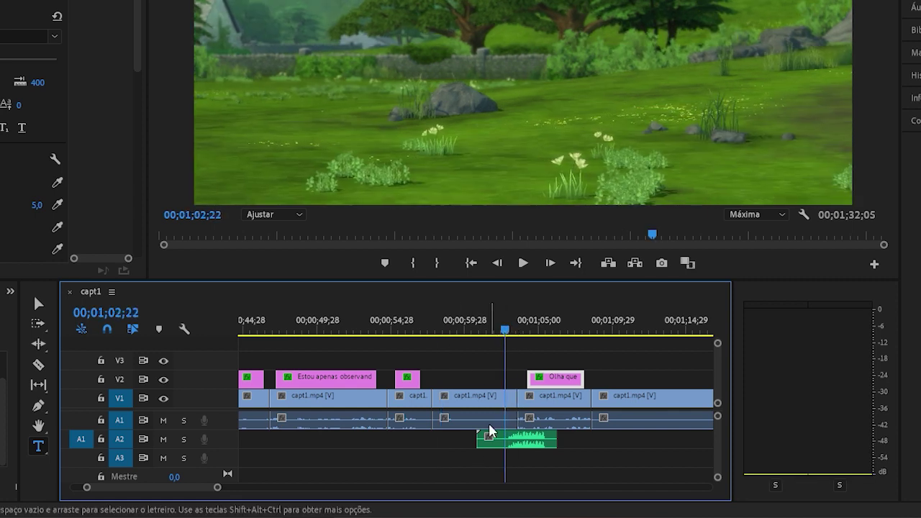
left_click_drag(478, 438, 505, 439)
- Move the trimmed bird sound clip on track A2 to start at about 00;00;58 and play it back
left_click(435, 330)
left_click(438, 331)
left_click_drag(547, 439, 479, 446)
left_click(523, 262)
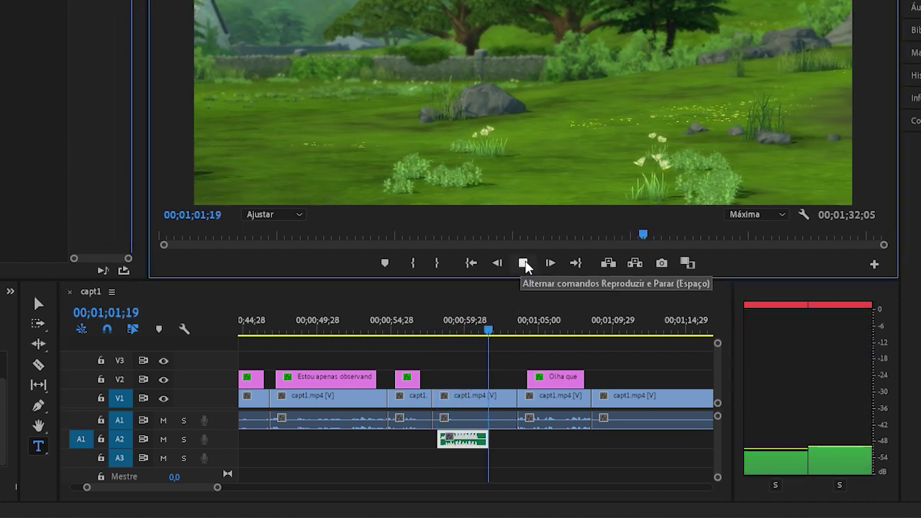
left_click(524, 264)
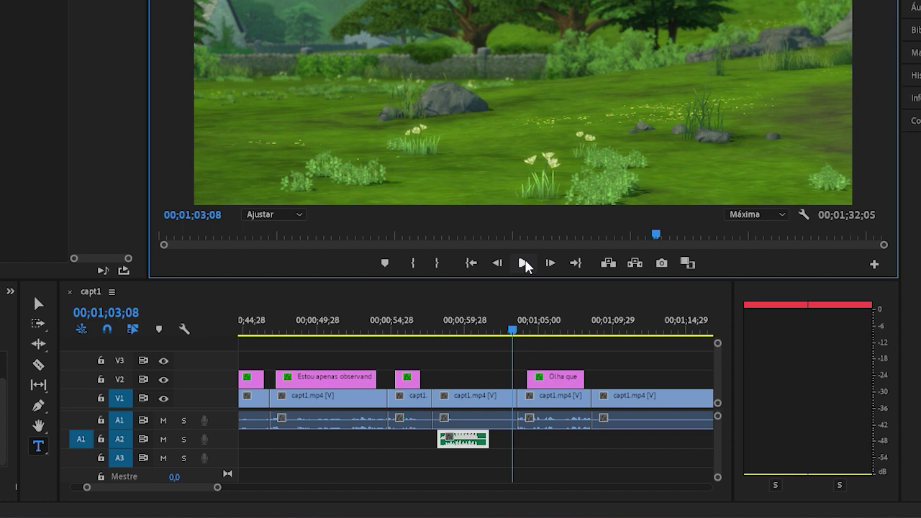
- Save the project and play the sequence from 00;01;03;08 until about 00;01;08;28
key("ctrl+s")
left_click(524, 263)
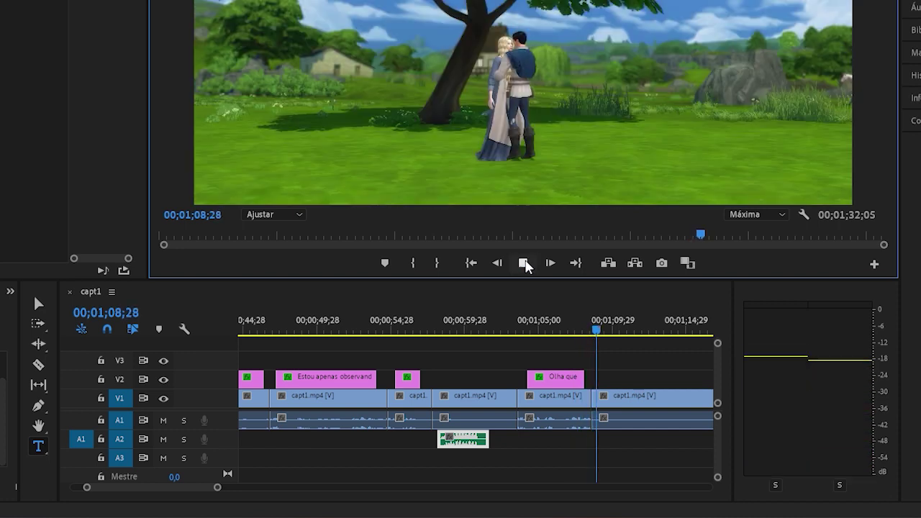
left_click(523, 263)
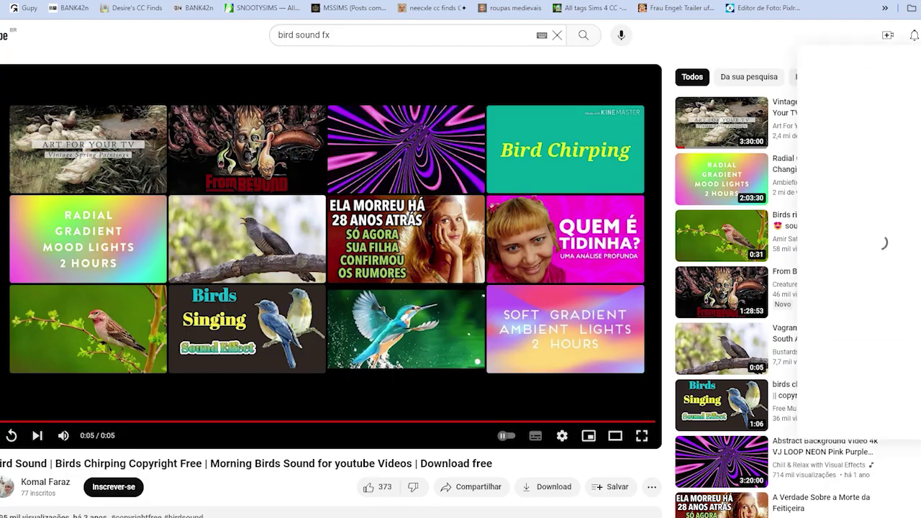
- Switch to YouTube in the browser and open the audio library (Biblioteca de áudio) of YouTube Studio
left_click(891, 34)
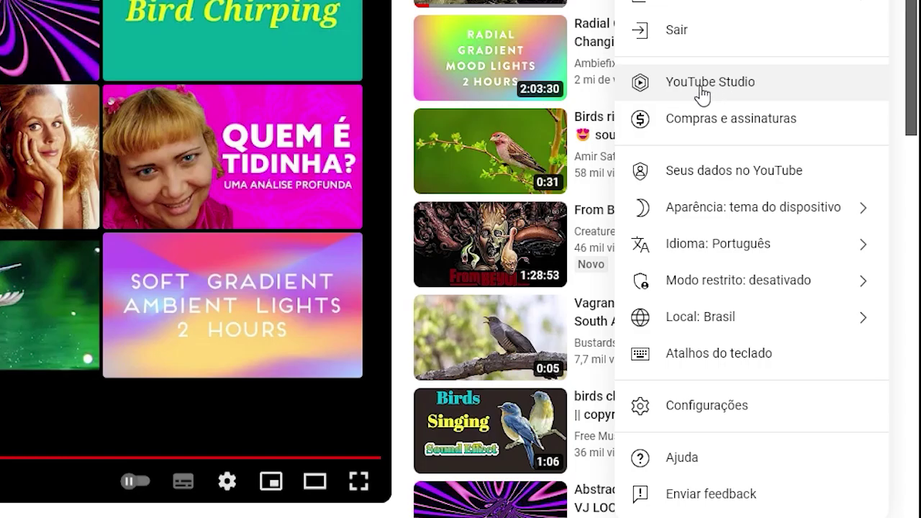
left_click(702, 86)
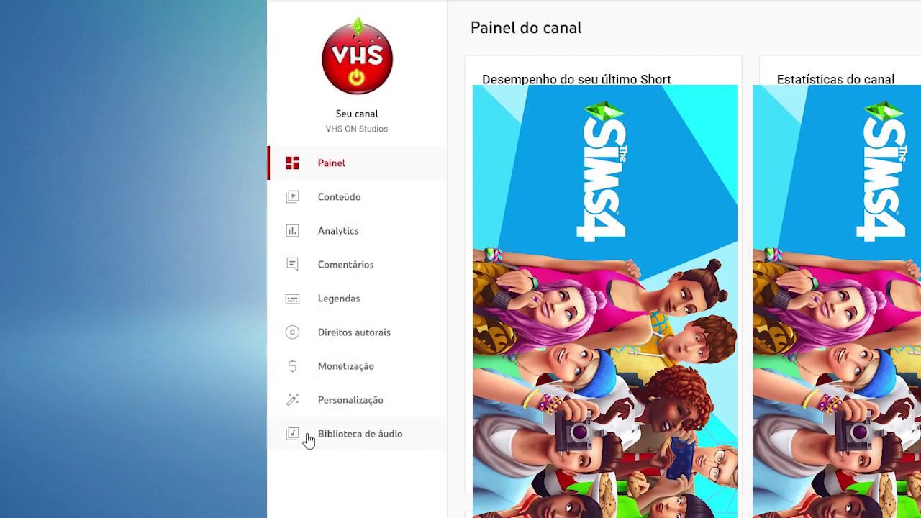
left_click(341, 439)
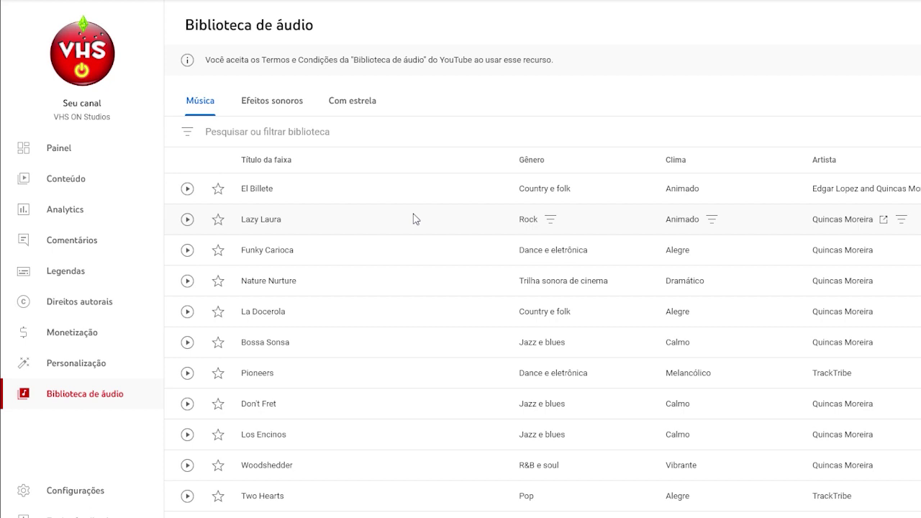
- Filter the music library by genre Clássica and mood Romântico
left_click(344, 131)
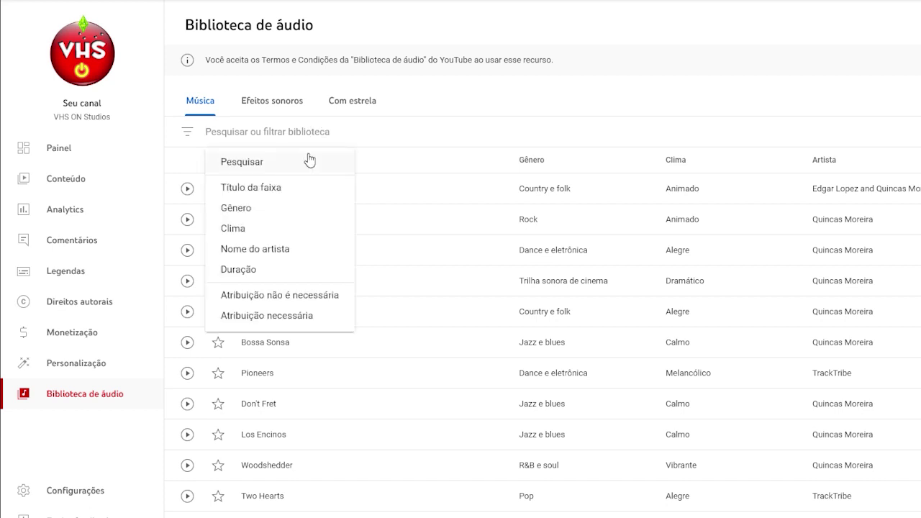
left_click(263, 208)
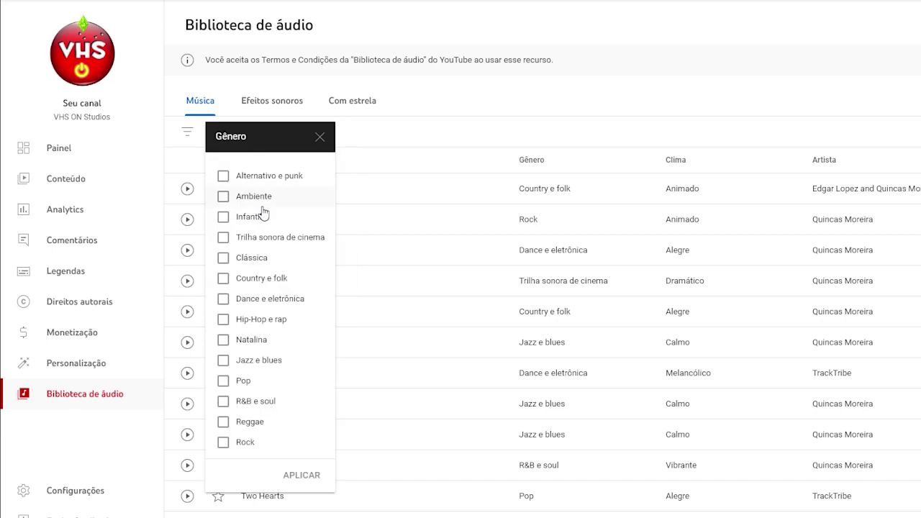
left_click(248, 261)
left_click(302, 476)
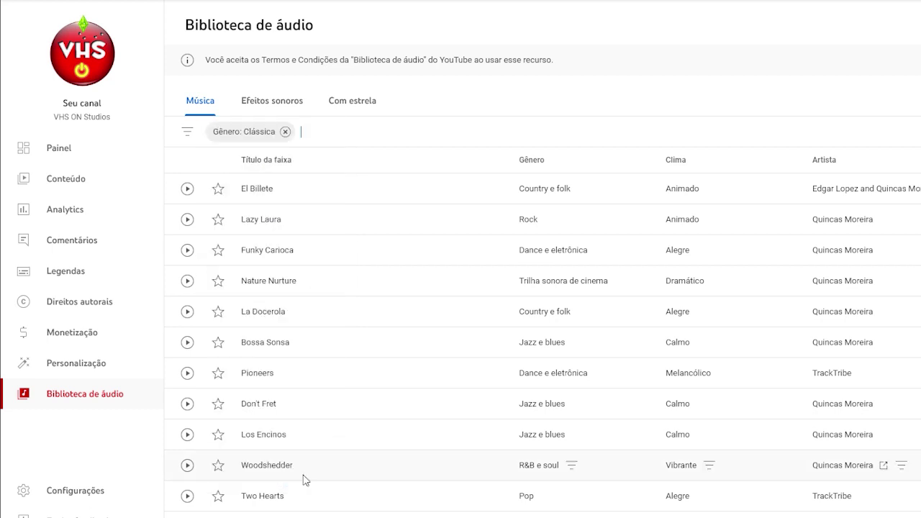
left_click(341, 137)
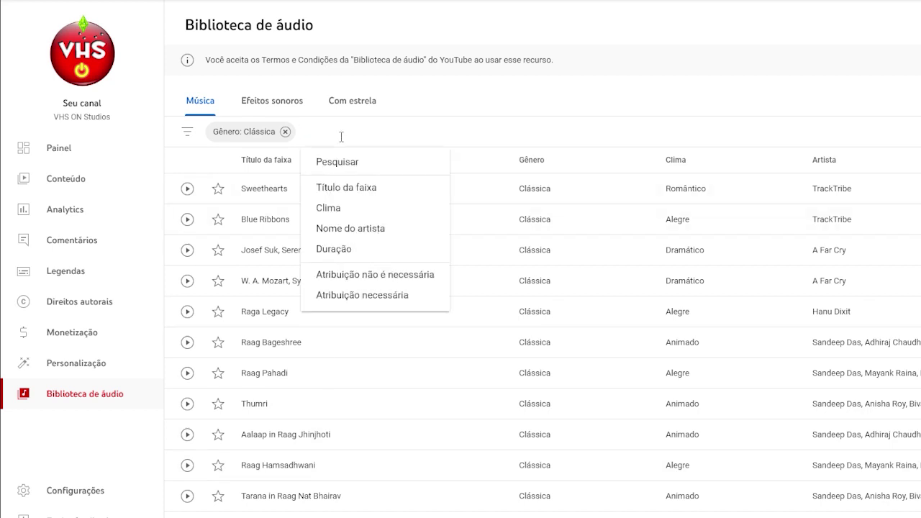
left_click(342, 210)
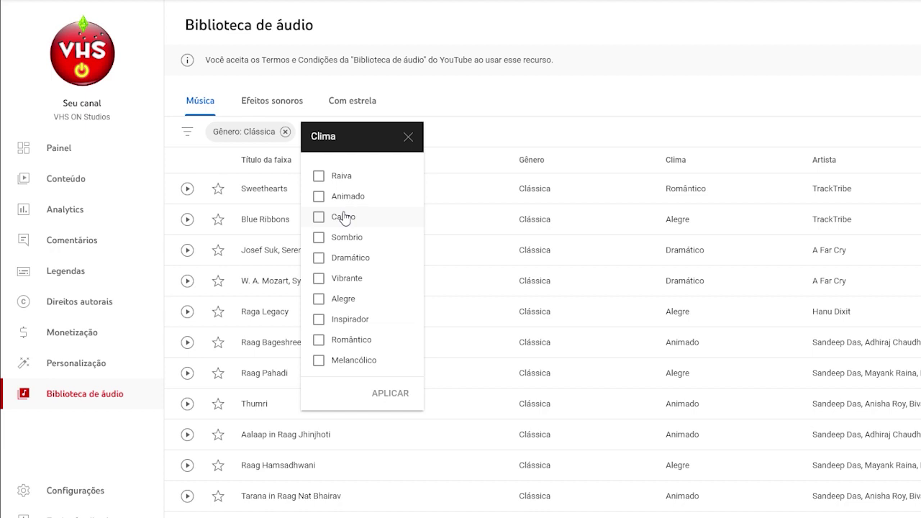
left_click(335, 343)
left_click(371, 399)
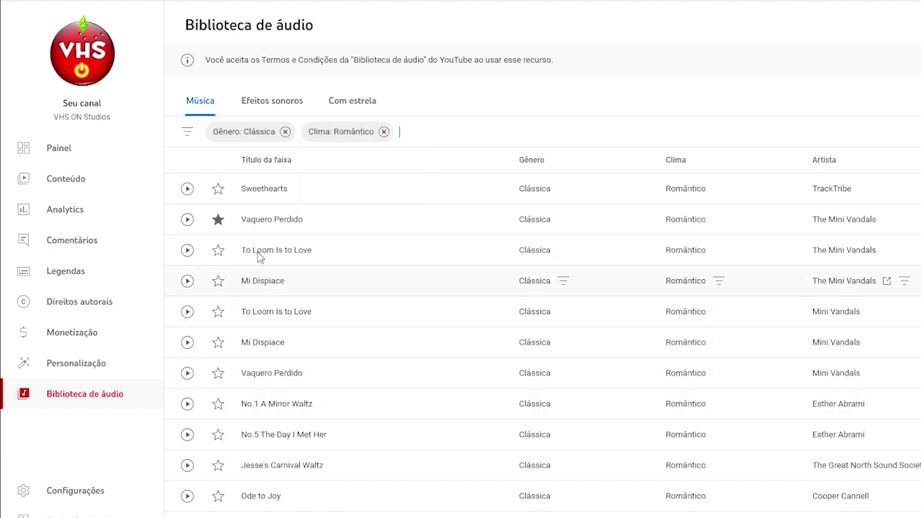
- Preview the tracks Sweethearts and Jesse's Carnival Waltz in the filtered music list
left_click(187, 188)
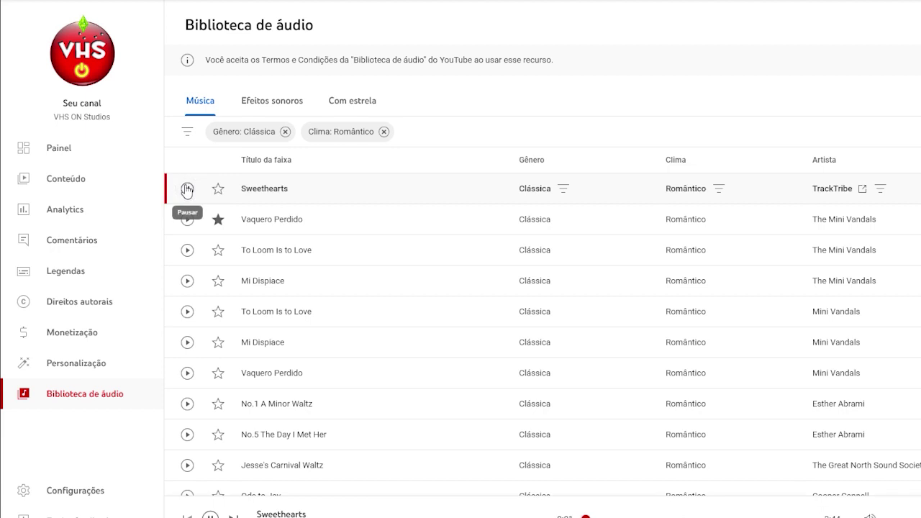
left_click(187, 189)
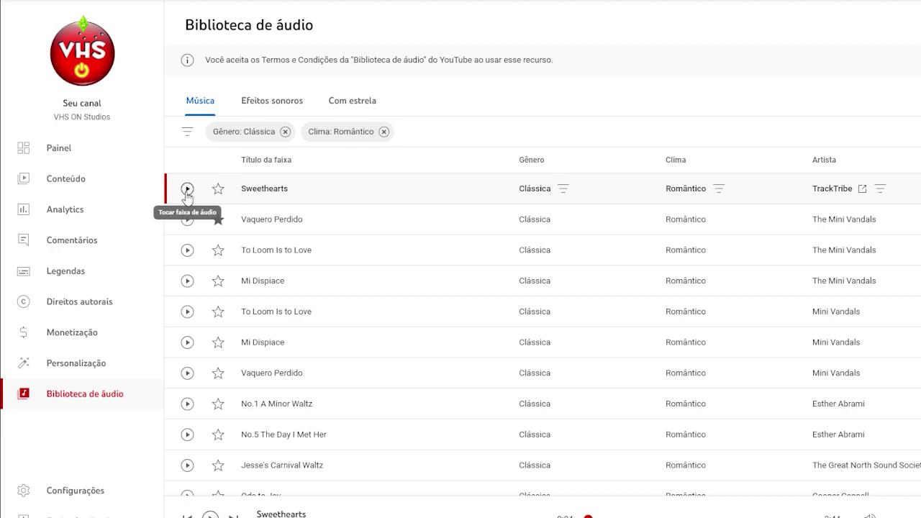
scroll(185, 316, "down", 2)
left_click(187, 336)
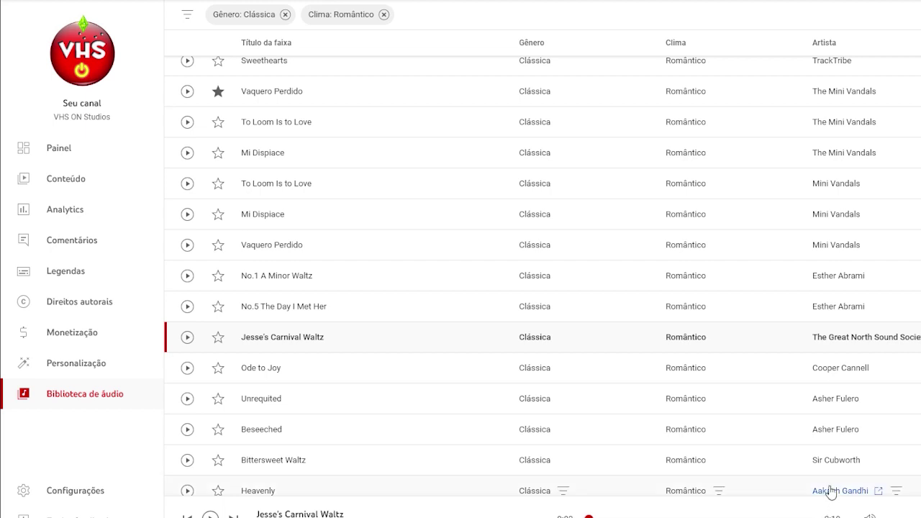
- Add the Jesse's Carnival Waltz MP3 from the Downloads folder to track A2 of the Premiere Pro sequence at about 00;01;08
mouse_move(658, 517)
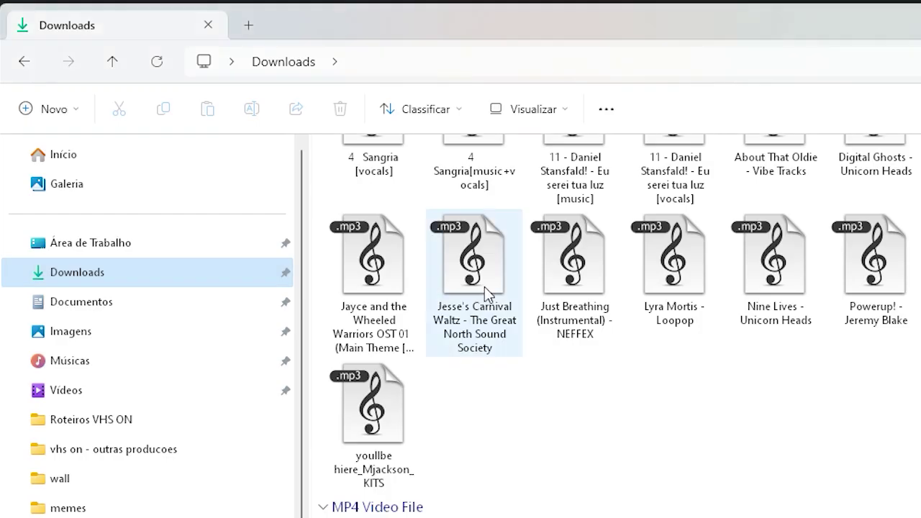
left_click_drag(461, 263, 870, 517)
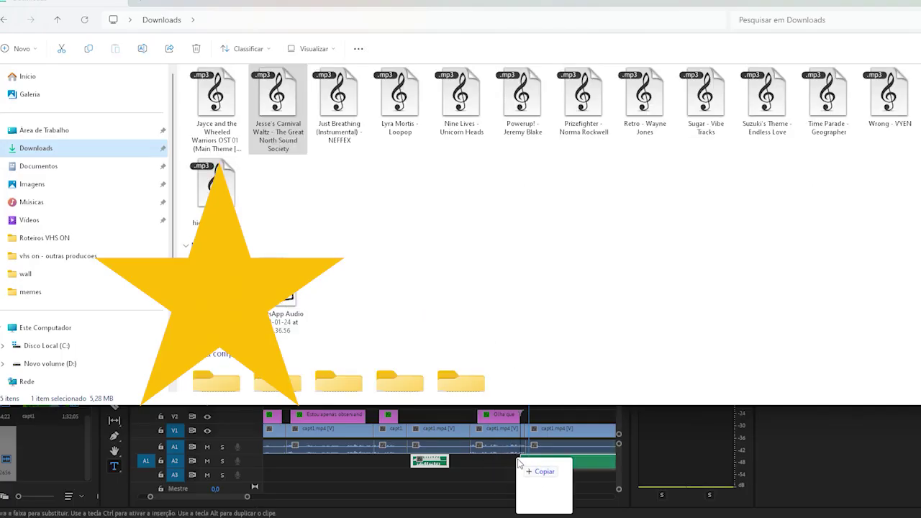
left_click_drag(519, 464, 521, 464)
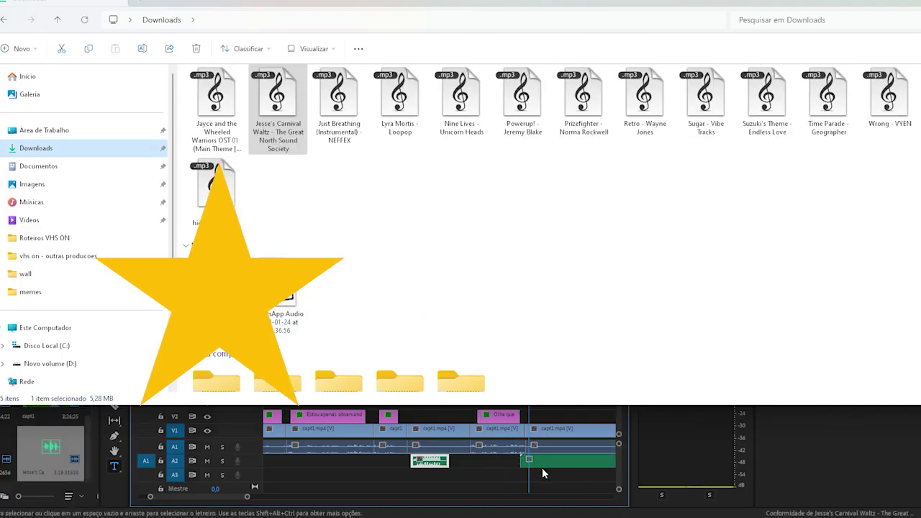
left_click(538, 474)
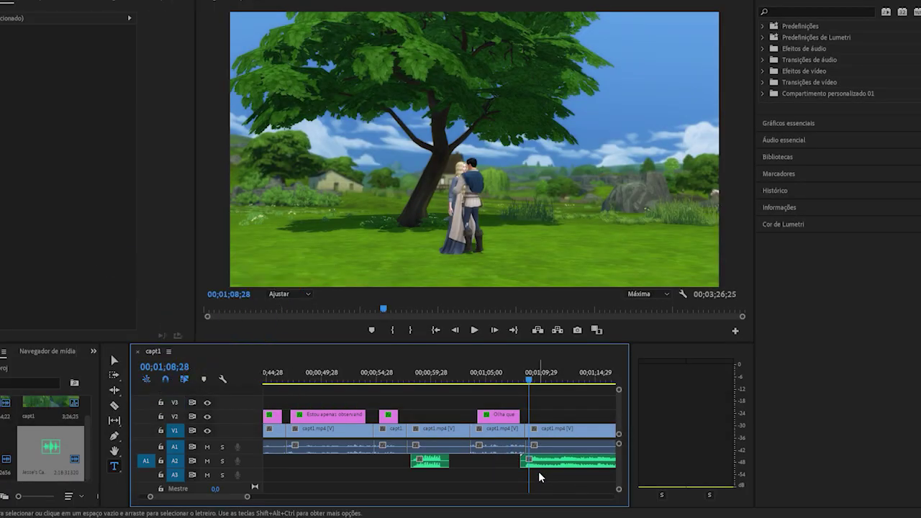
- Trim the beginning of the music clip on track A2 up to 00;01;08;18 and move the clip to start at 00;01;08;13
left_click_drag(247, 498, 228, 500)
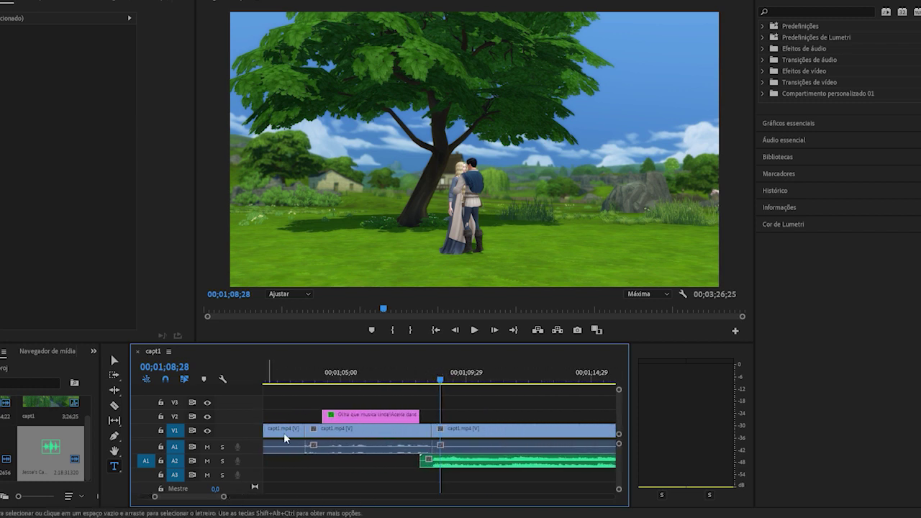
left_click_drag(437, 380, 430, 378)
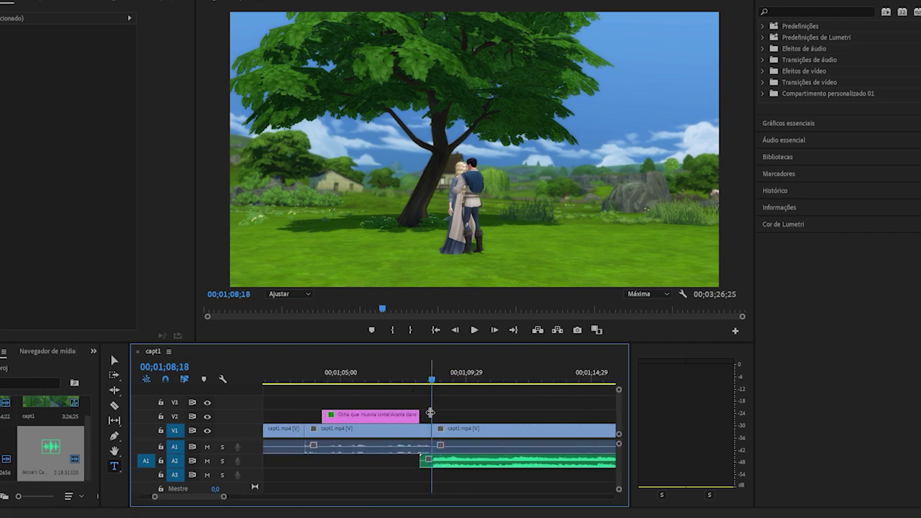
left_click_drag(423, 464, 433, 463)
left_click_drag(433, 382, 427, 381)
left_click_drag(475, 469, 470, 467)
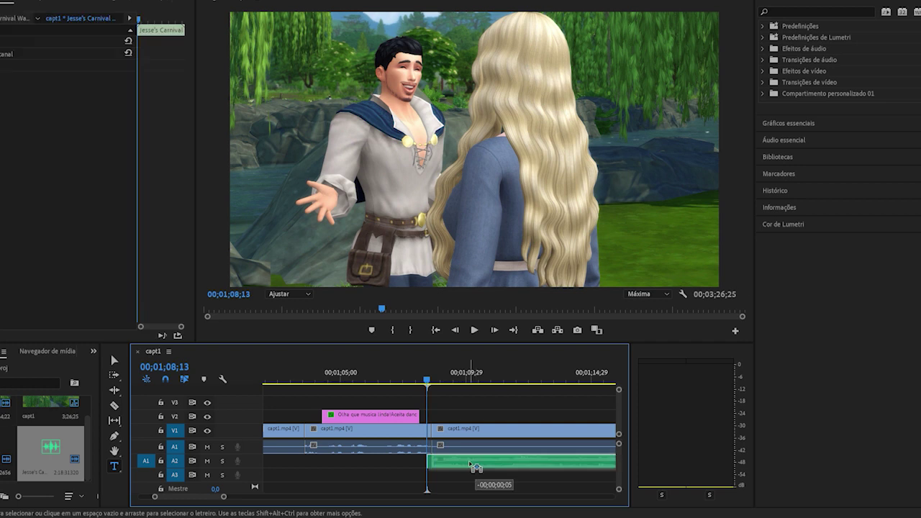
- Play the sequence with the music from 00;01;08;13 and stop just past the end of the video at 00;01;32;25
left_click(474, 330)
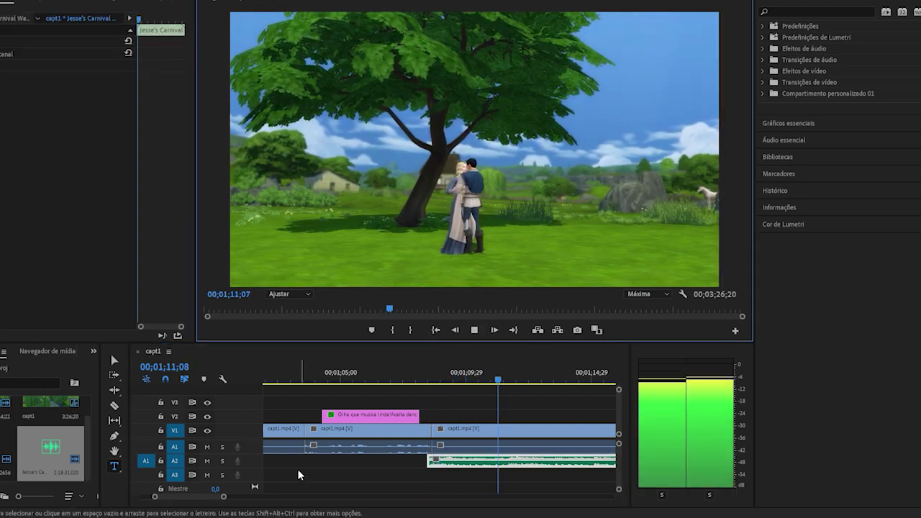
left_click_drag(223, 498, 254, 503)
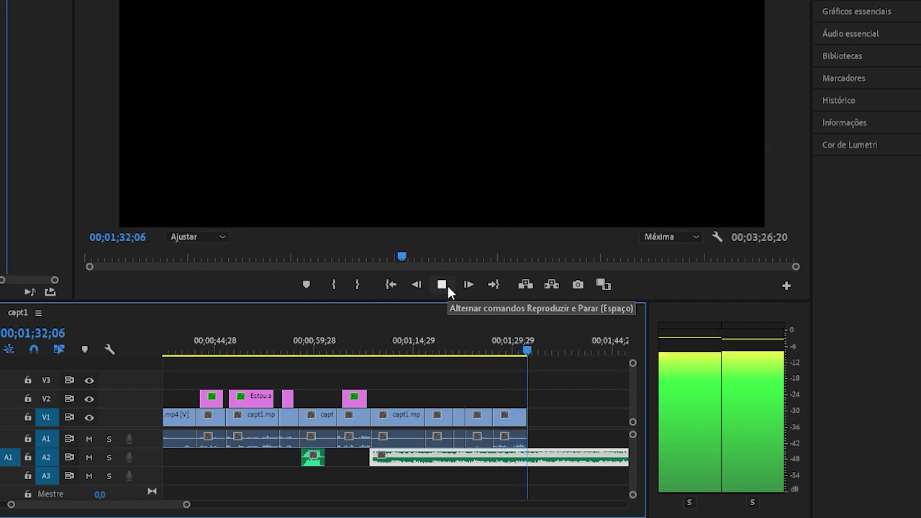
left_click(447, 289)
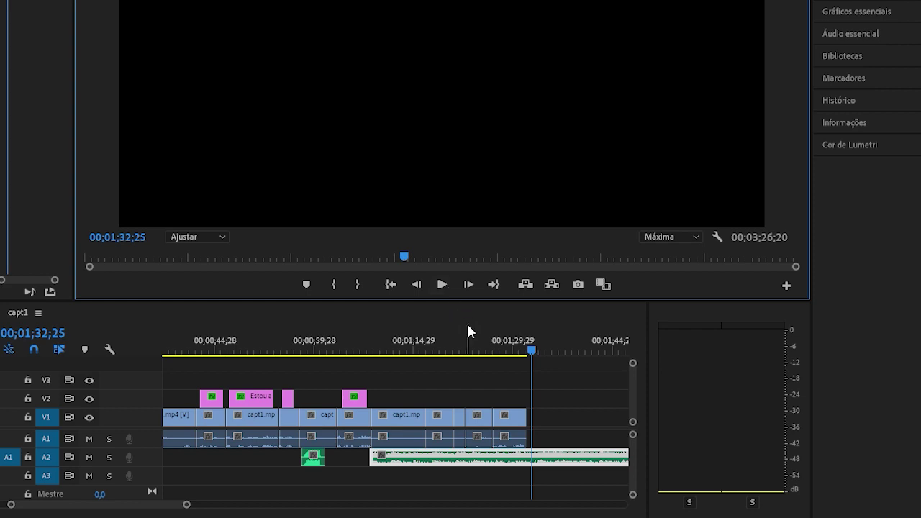
- Cut the music clip on track A2 at 00;01;32;25 and delete the part after the cut
left_click(536, 456)
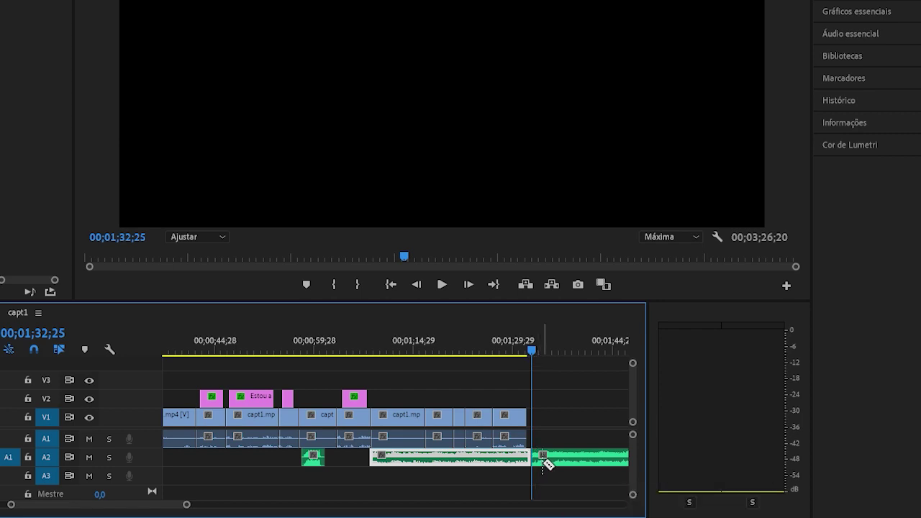
left_click(570, 463)
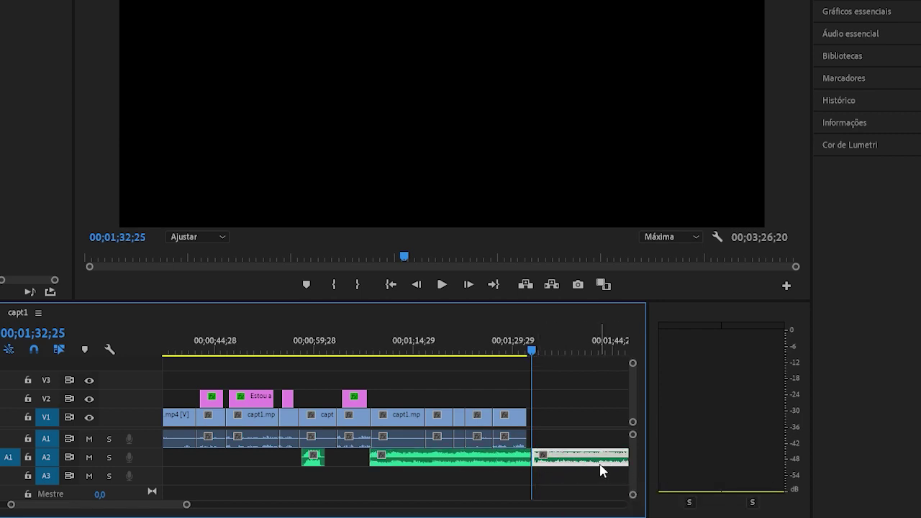
key("Delete")
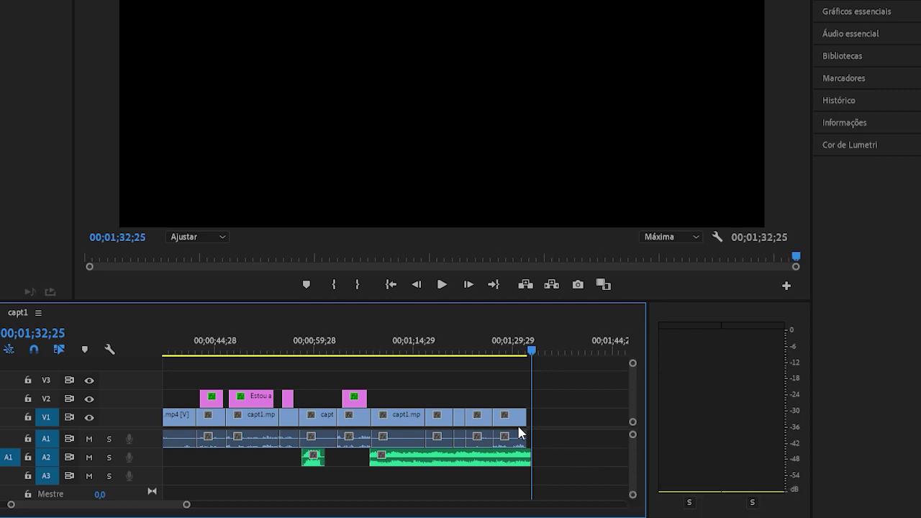
- Apply the Dissolução de filme video transition to the end of the last clip on track V1
left_click_drag(532, 348, 470, 353)
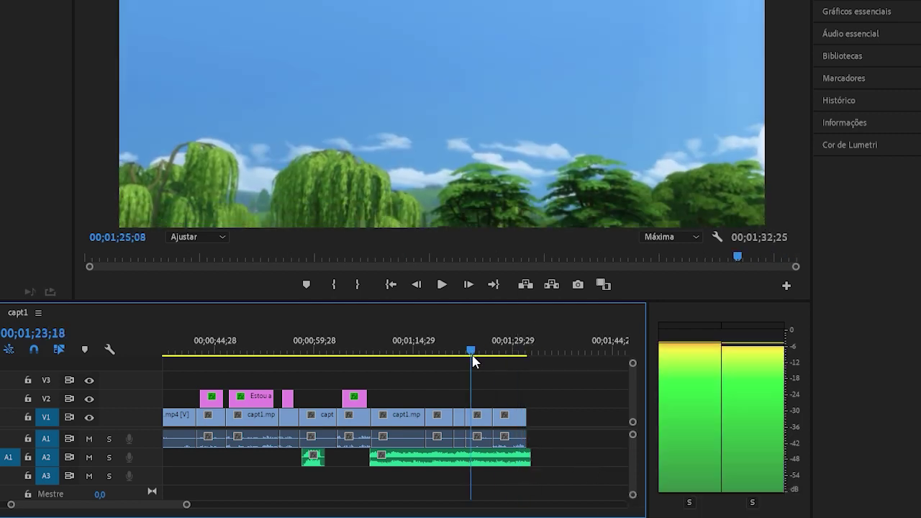
mouse_move(186, 506)
left_mouse_down()
mouse_move(204, 505)
mouse_move(183, 507)
left_mouse_up()
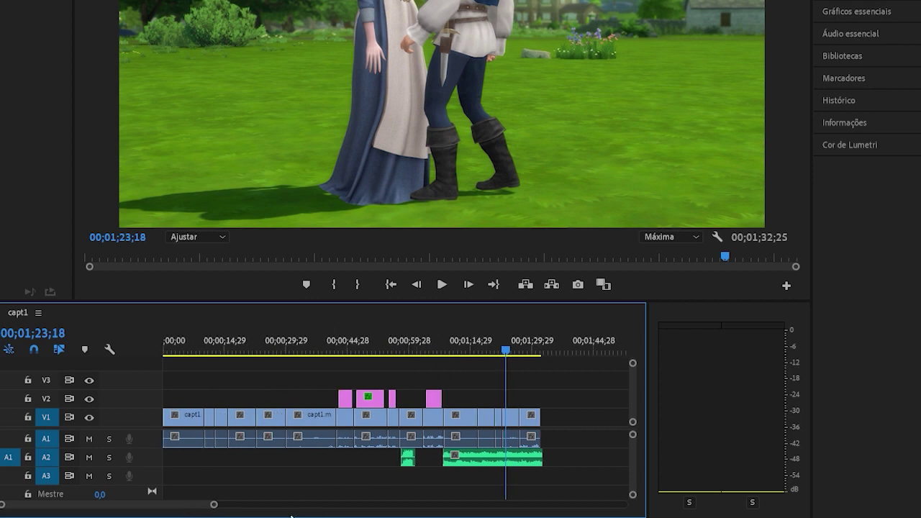
left_click_drag(220, 511, 206, 506)
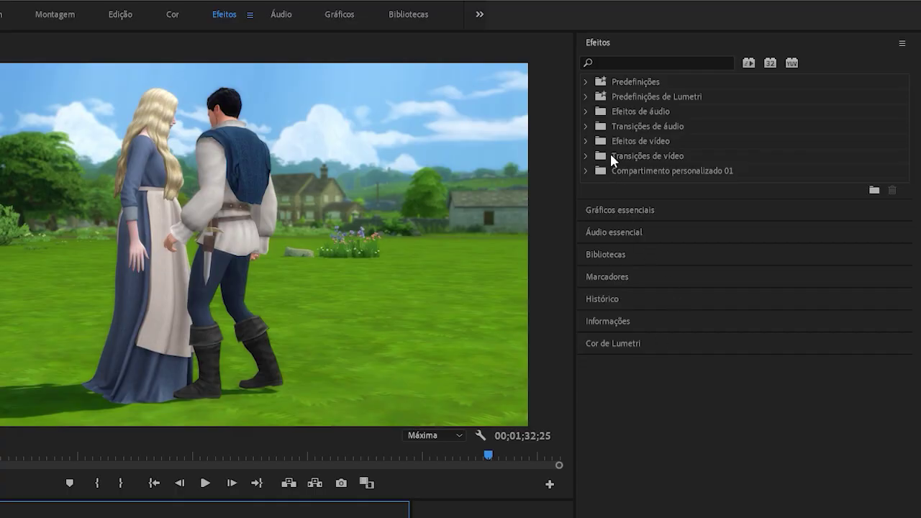
left_click(587, 157)
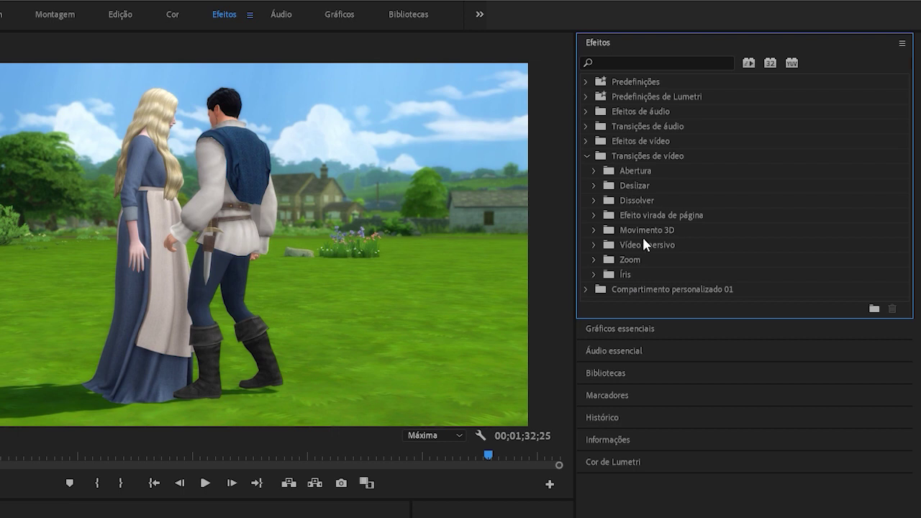
left_click(594, 201)
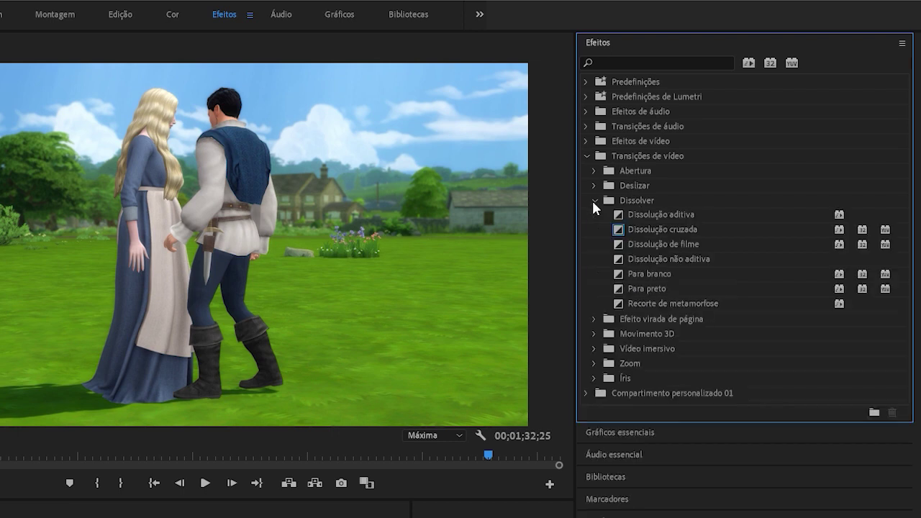
left_click(626, 249)
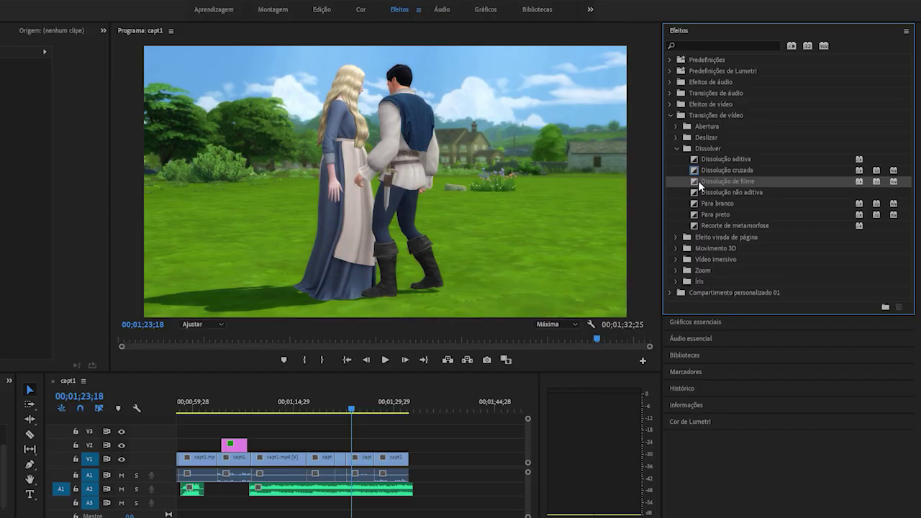
left_click_drag(698, 180, 502, 352)
left_click_drag(412, 468, 410, 458)
- Play the last clip from 00;01;30;29 to the end of the sequence to check the film dissolve
left_click(403, 412)
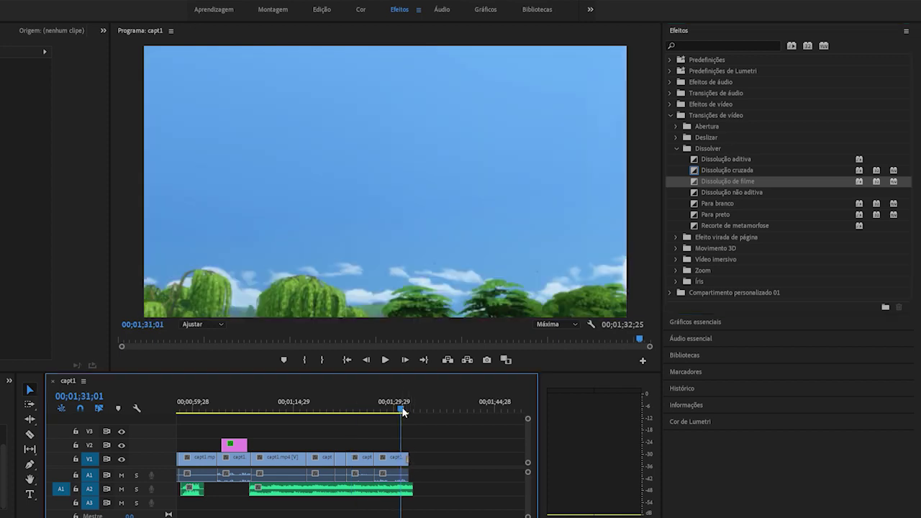
key("Left")
key("Left")
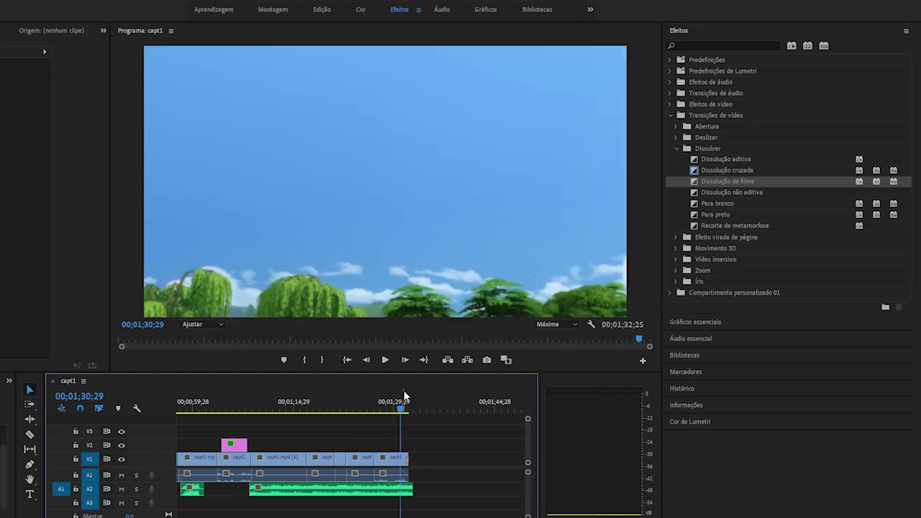
left_click(386, 360)
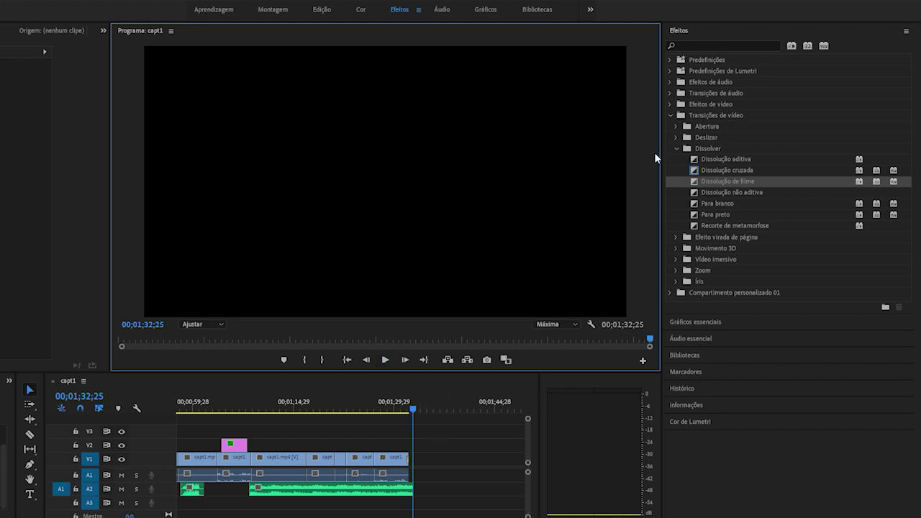
- Apply the Atenuação exponencial audio transition to the end of the music clip on track A2 and play the ending from 00;01;30;29
left_click(670, 115)
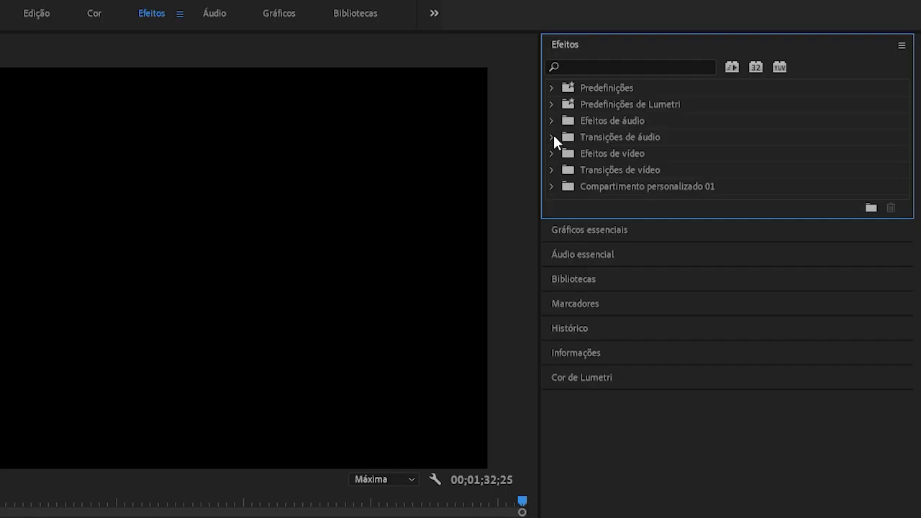
left_click(552, 137)
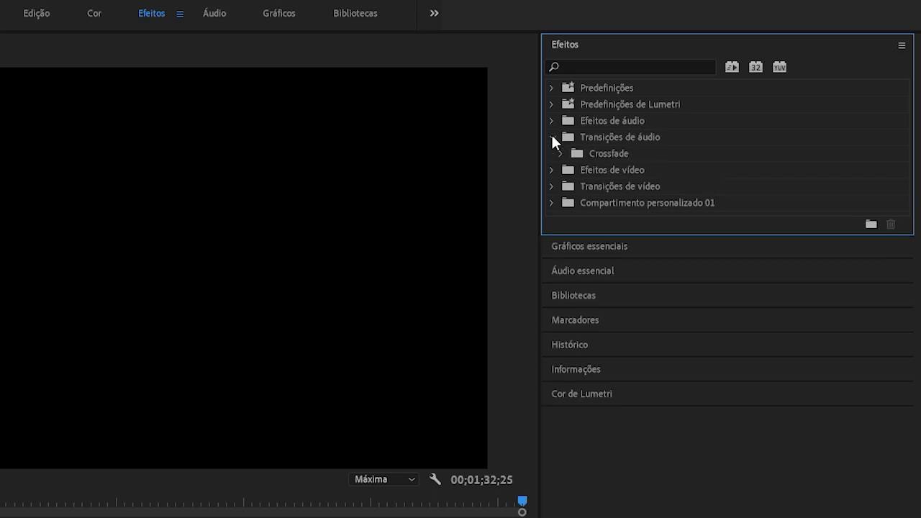
left_click(561, 153)
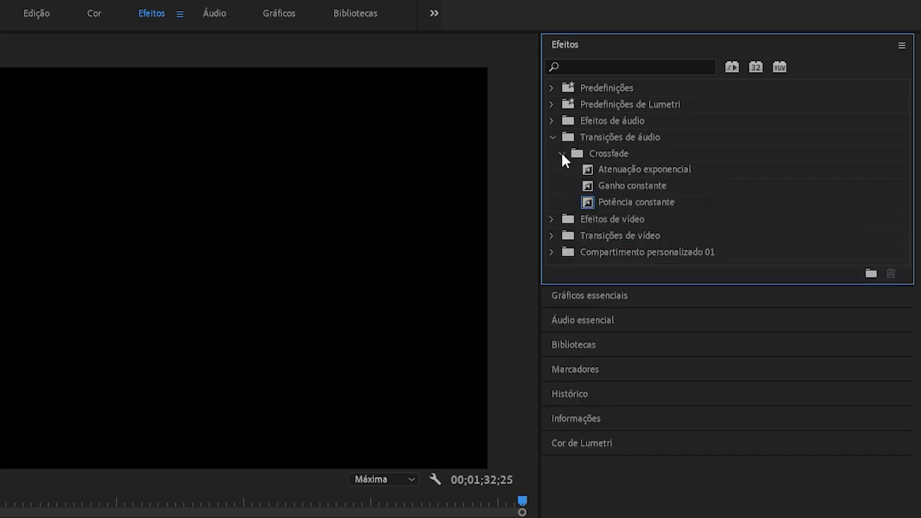
left_click(649, 167)
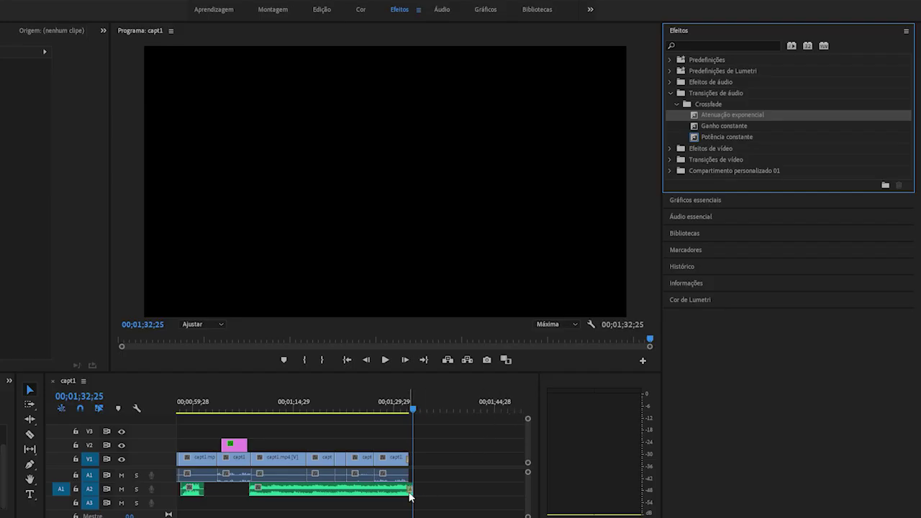
left_click(401, 409)
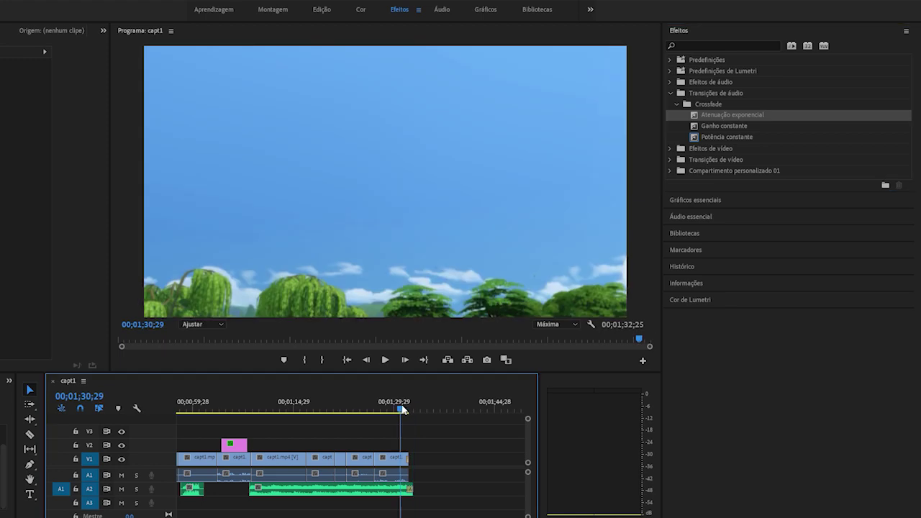
left_click(386, 359)
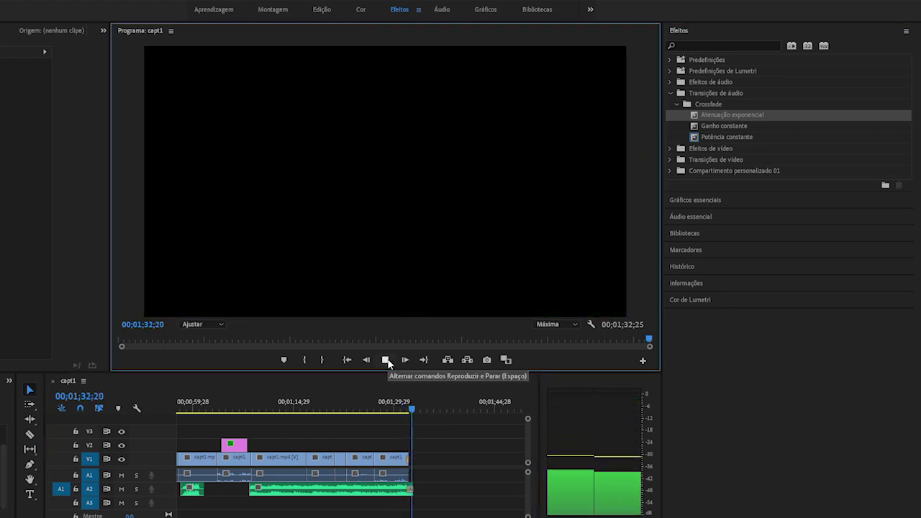
- Play the opening of the sequence from the beginning and stop at 00;00;05;16
left_click(348, 359)
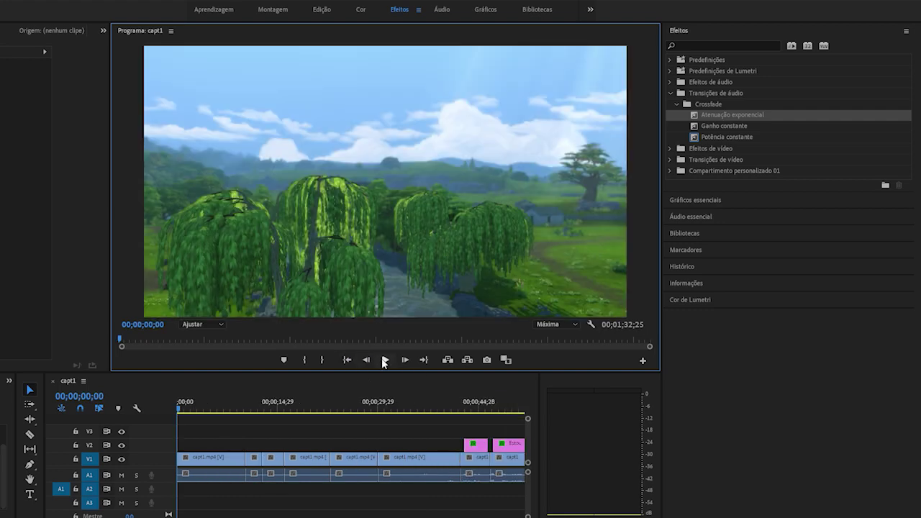
left_click(385, 360)
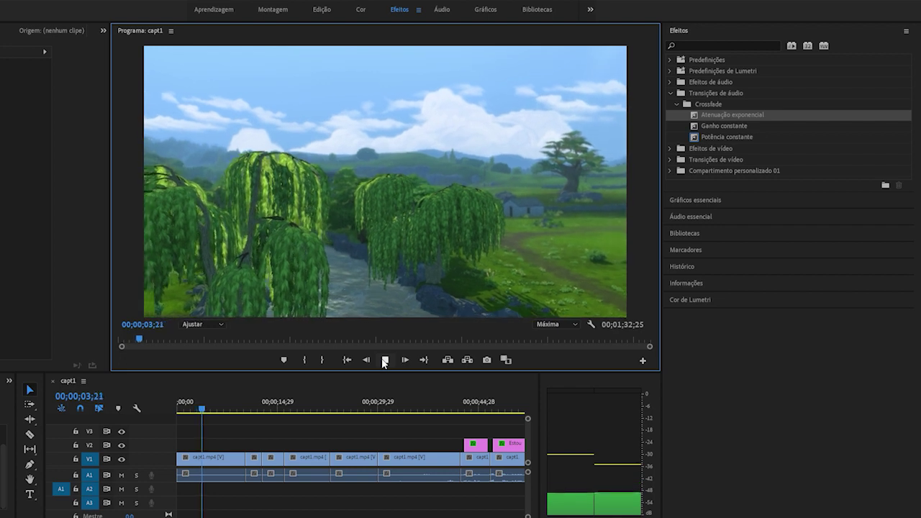
left_click(385, 360)
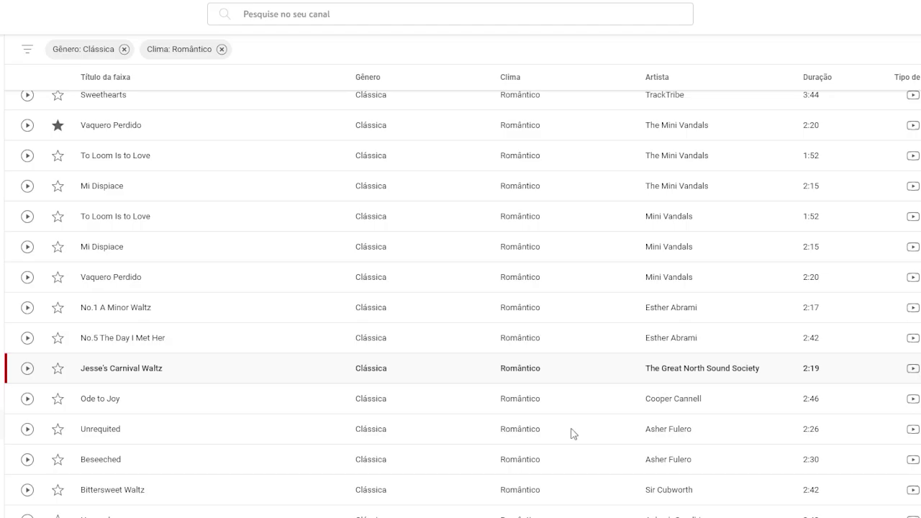
- In the YouTube audio library, keep the Clássica genre filter and replace the Romântico mood filter with Calmo
scroll(241, 218, "up", 2)
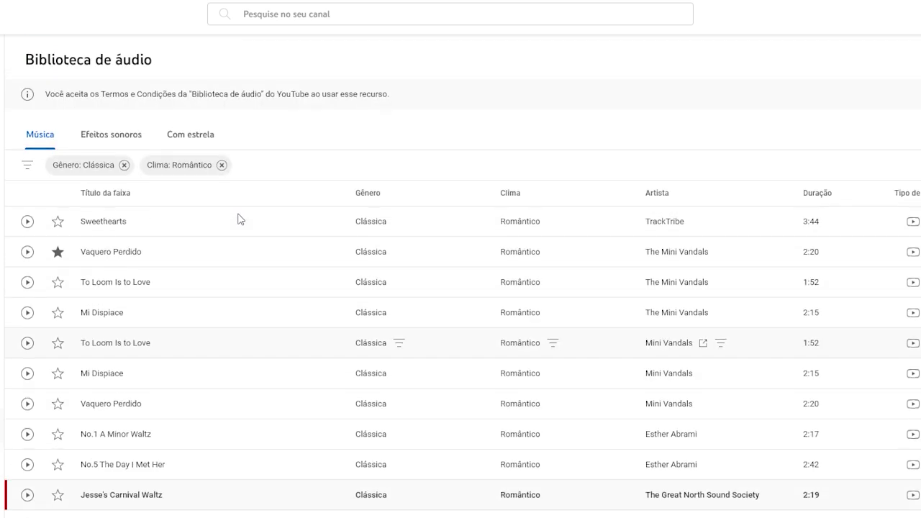
left_click(222, 166)
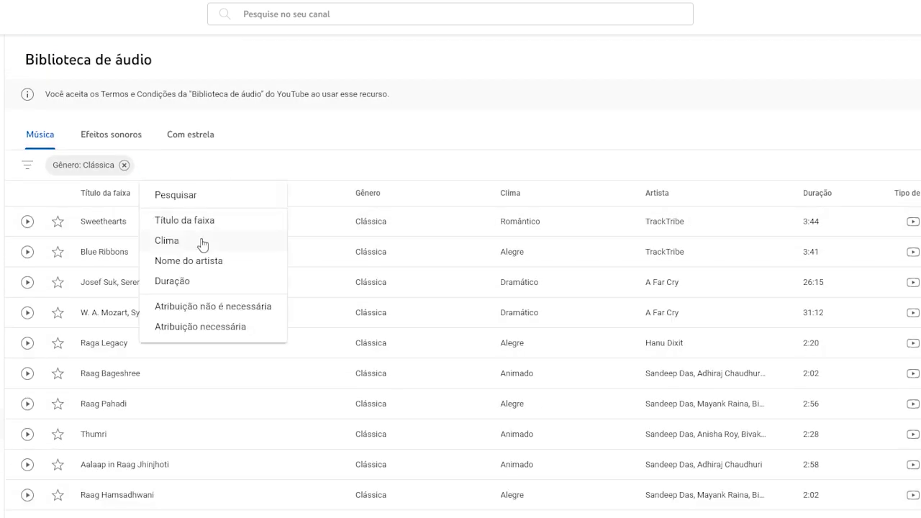
left_click(202, 242)
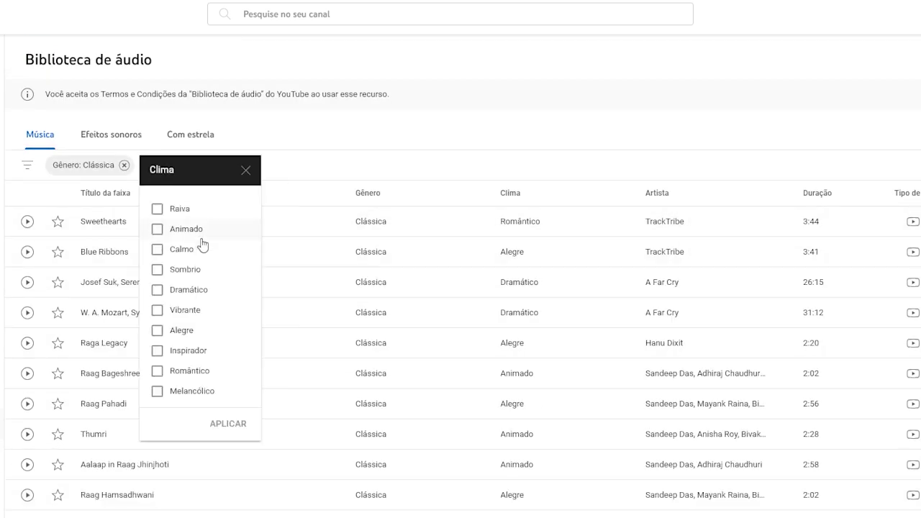
left_click(186, 250)
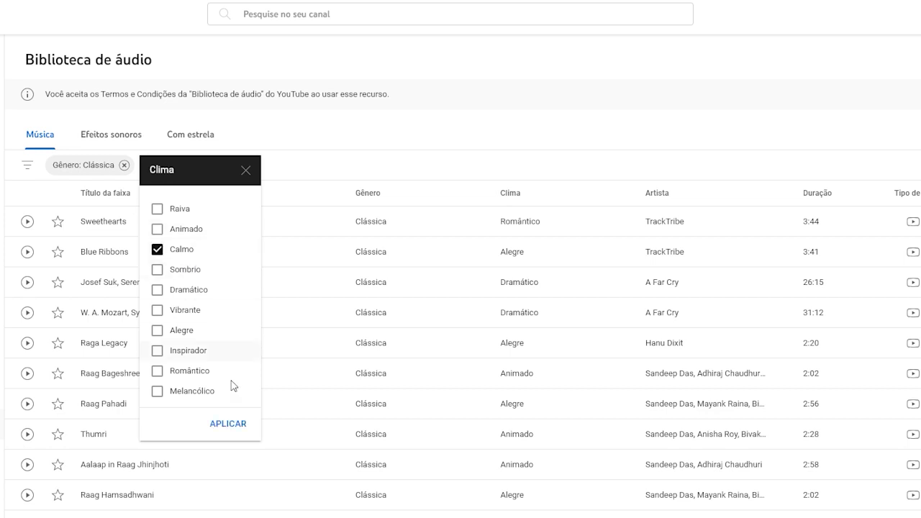
left_click(229, 425)
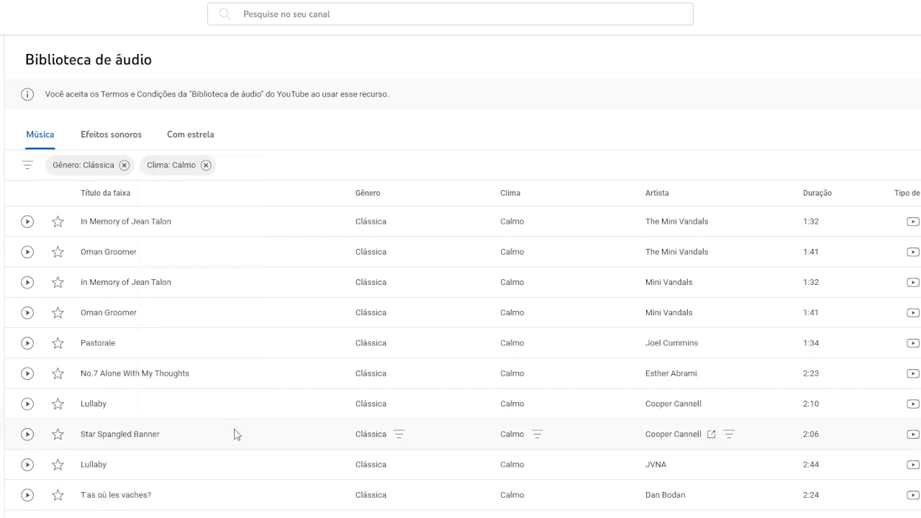
- Preview the track Lullaby by Cooper Cannell and download it
left_click(28, 404)
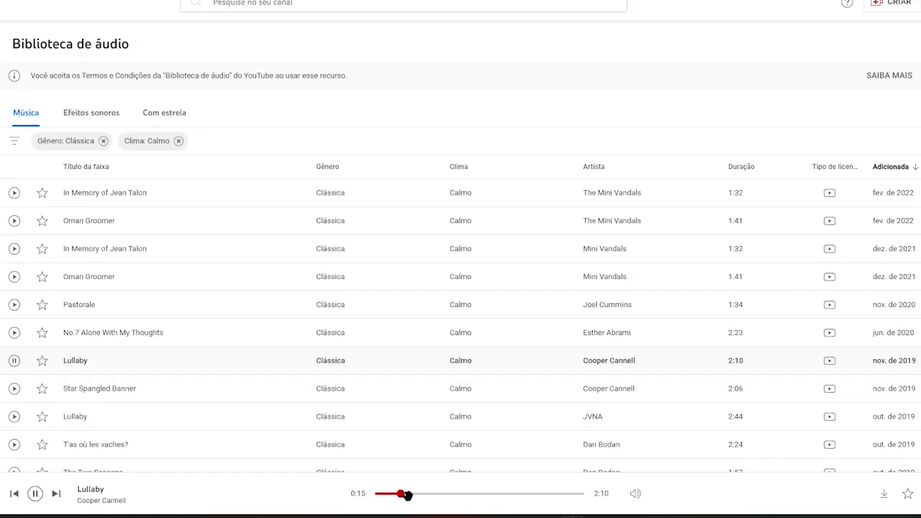
left_click(35, 493)
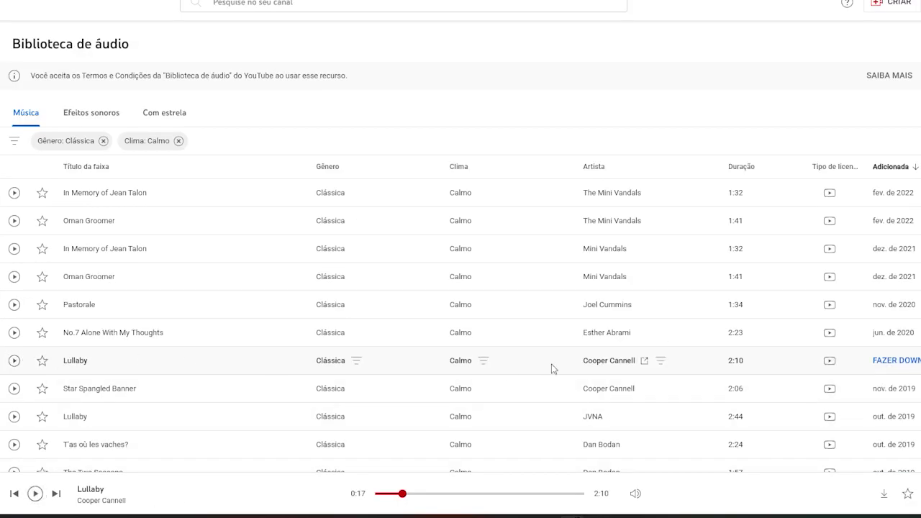
left_click(884, 361)
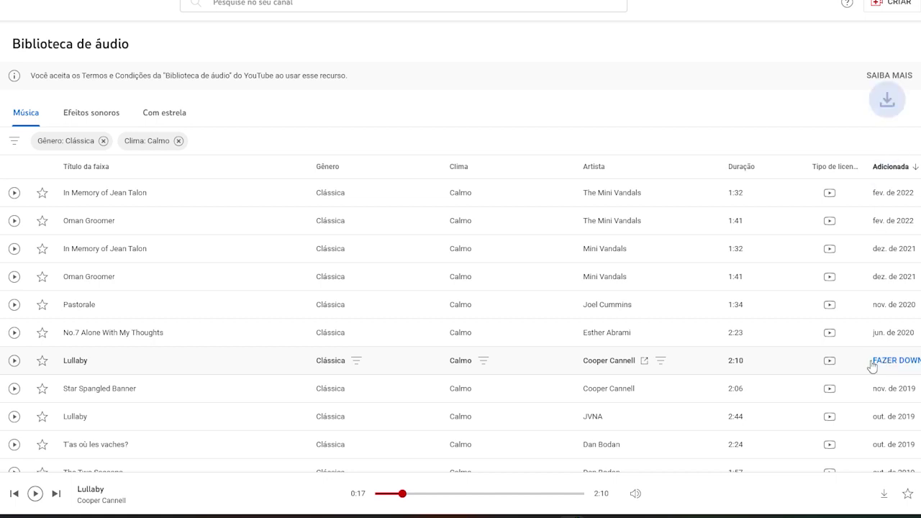
- Locate the downloaded Lullaby - Cooper Cannell file in its folder and place it on track A3 at the start of the capt1 sequence in Premiere Pro
left_click(881, 9)
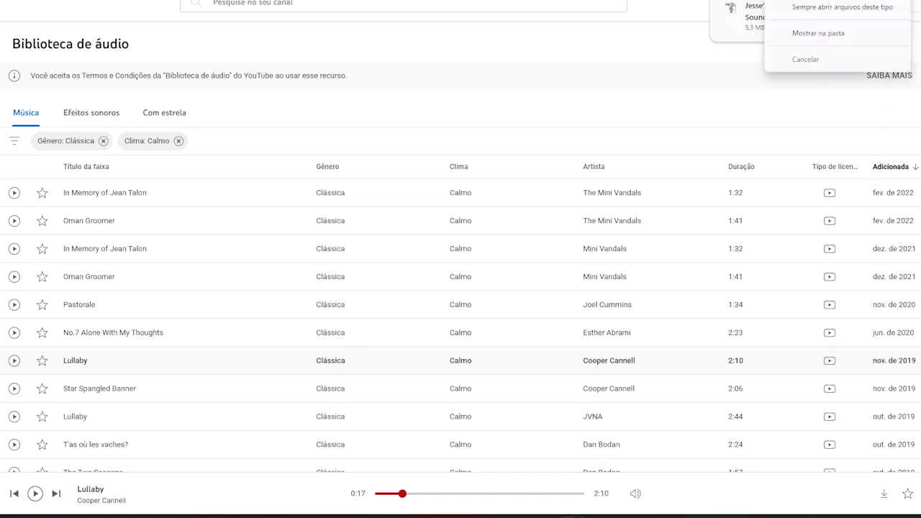
left_click(828, 33)
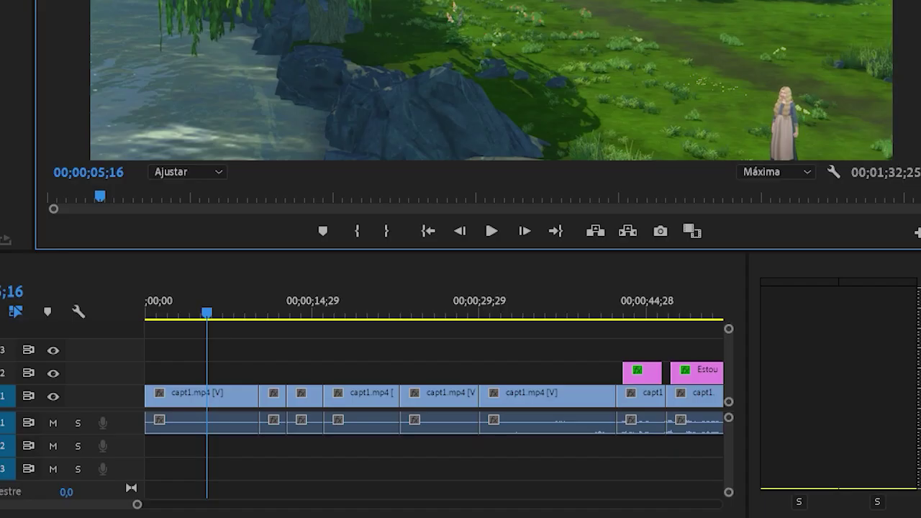
left_click(762, 467)
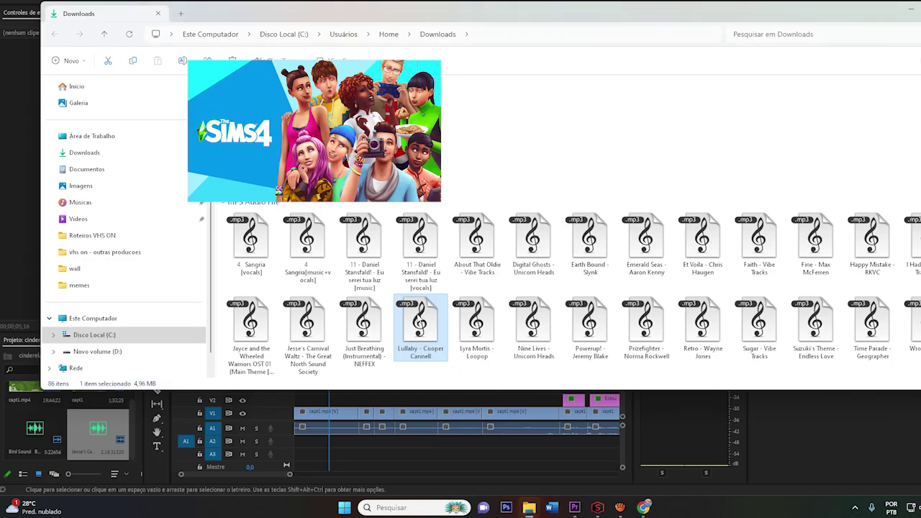
left_click_drag(420, 324, 286, 459)
left_click(290, 476)
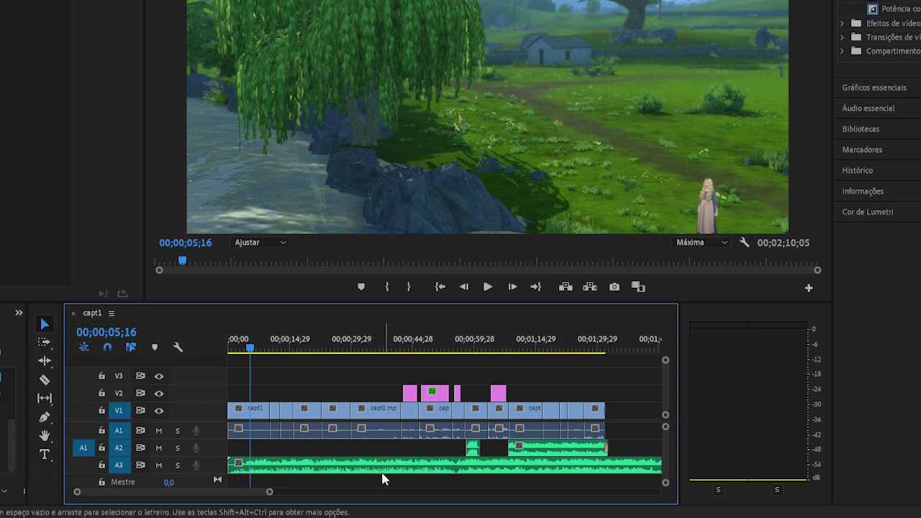
left_click(321, 463)
left_click_drag(321, 463, 319, 456)
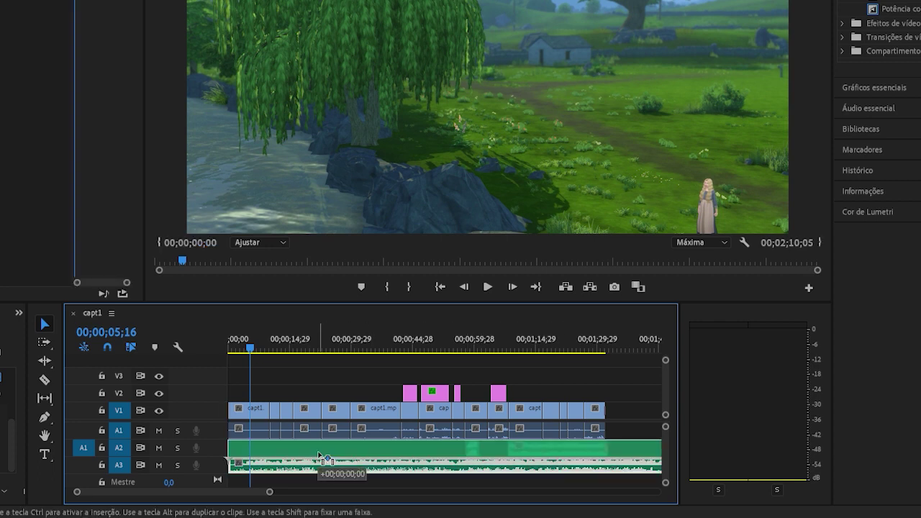
left_click_drag(320, 461, 321, 465)
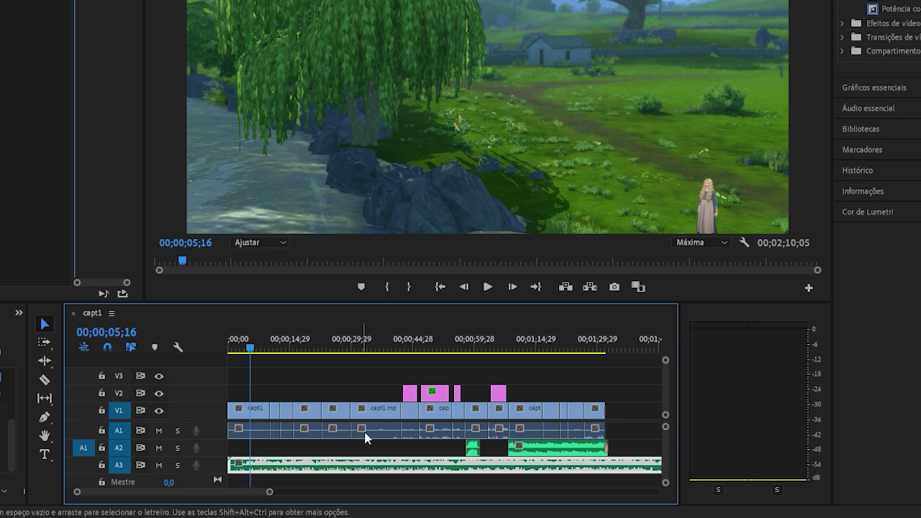
left_click(159, 430)
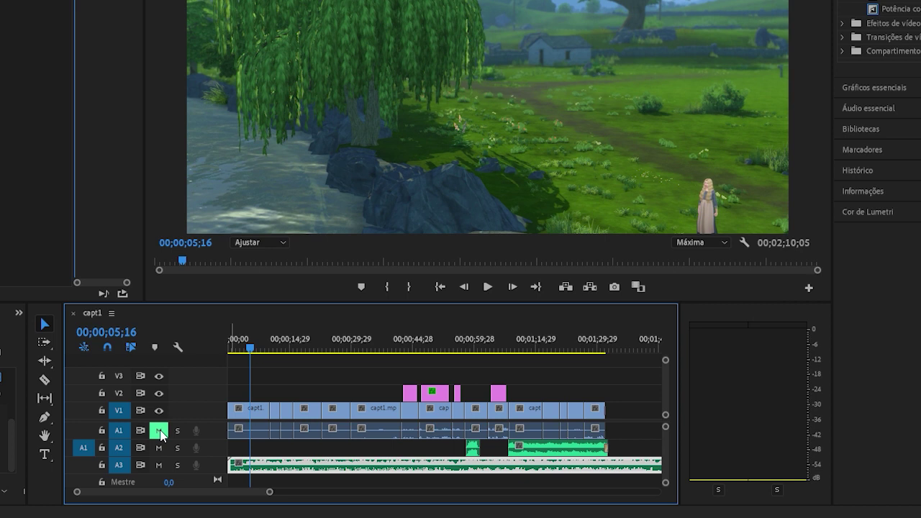
left_click(159, 431)
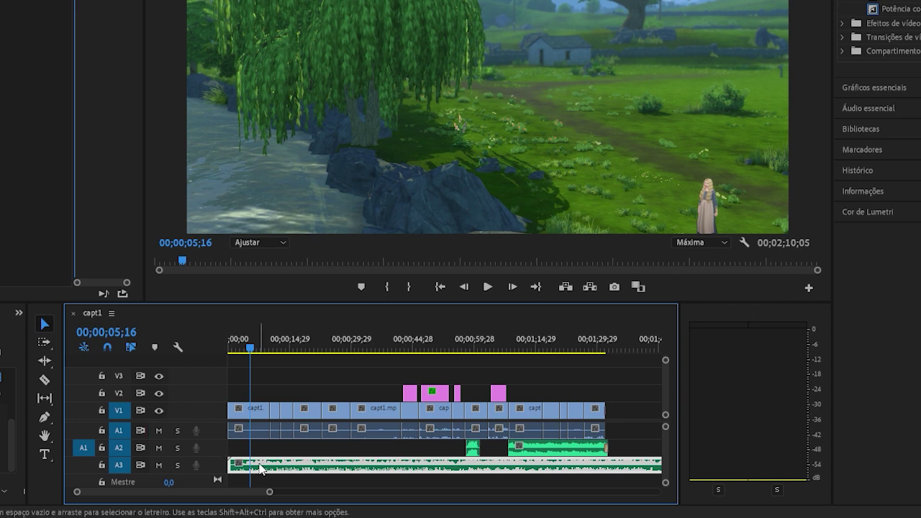
- Play the sequence with the Lullaby music from the beginning into the first subtitled dialogue, pausing at 00;00;44;28 and resuming briefly
left_click(440, 287)
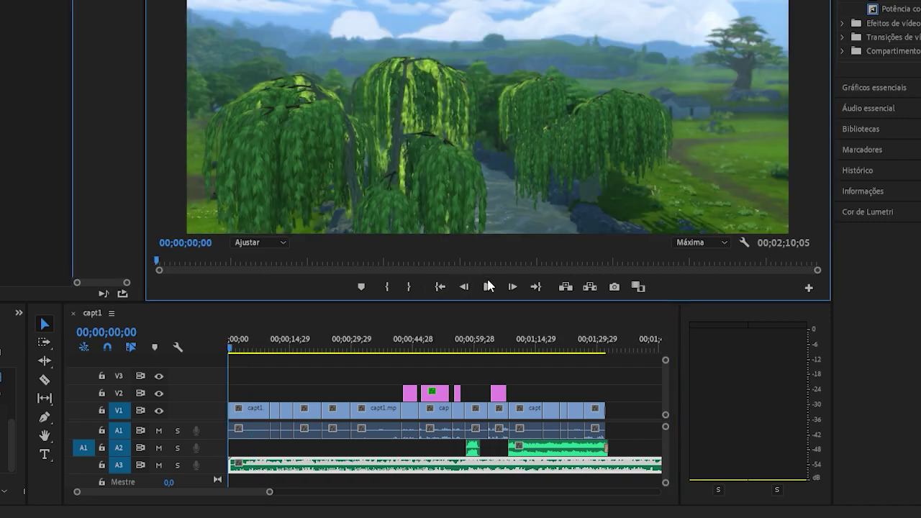
left_click(487, 286)
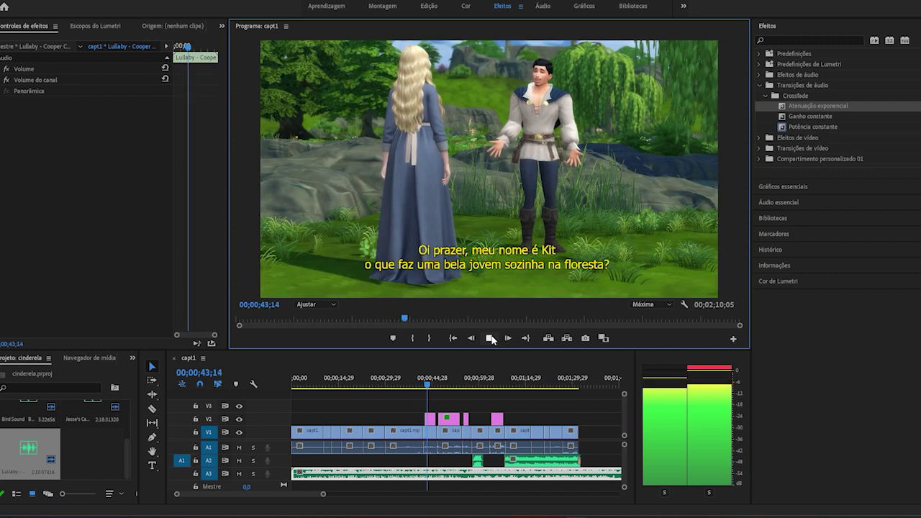
left_click(490, 338)
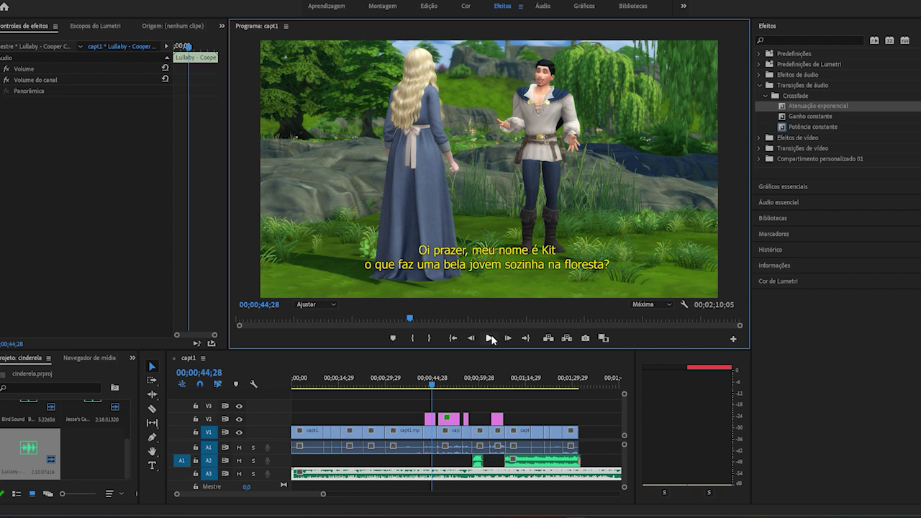
left_click(490, 338)
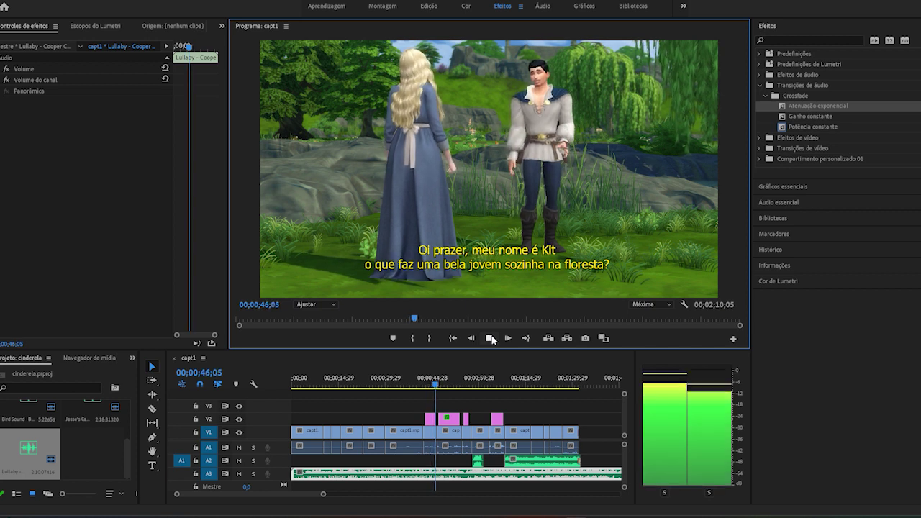
left_click(491, 338)
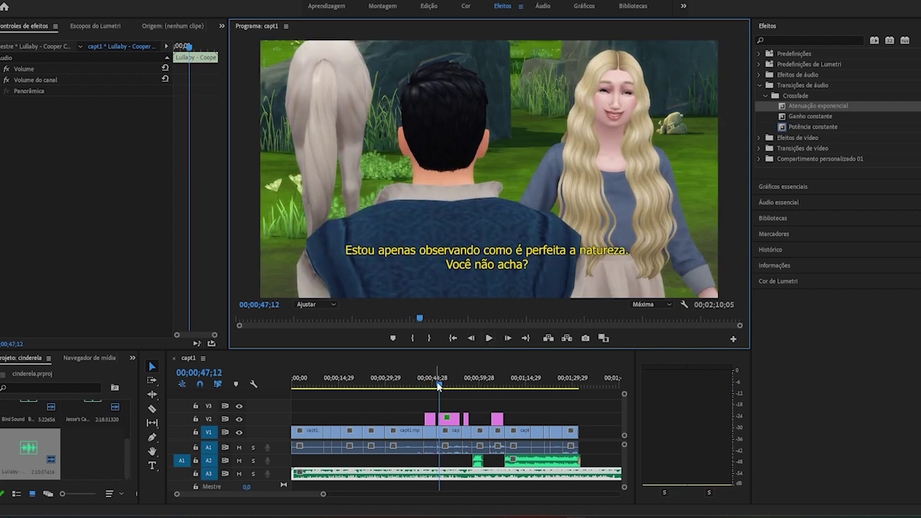
- Move the playhead to 00;00;57;20, just before the bird sound clip on track A2, and play from there
left_click(451, 387)
left_click_drag(451, 386, 472, 382)
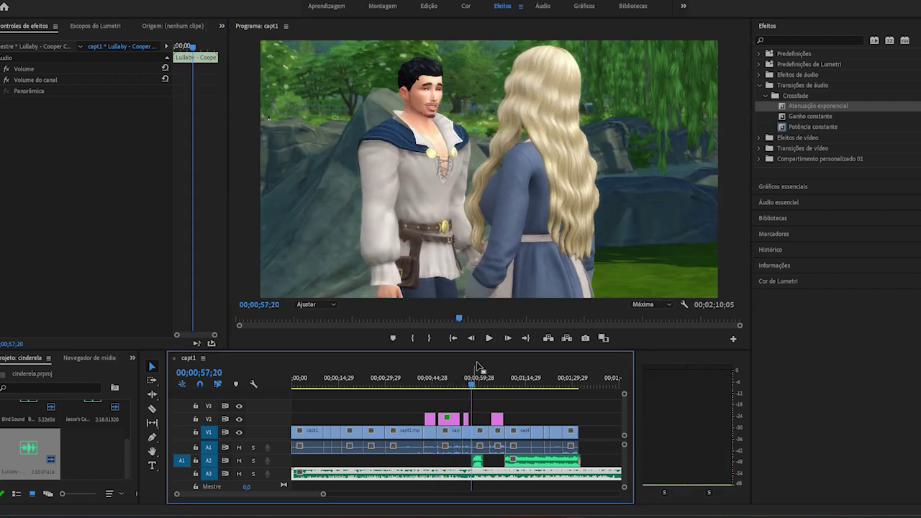
left_click(489, 338)
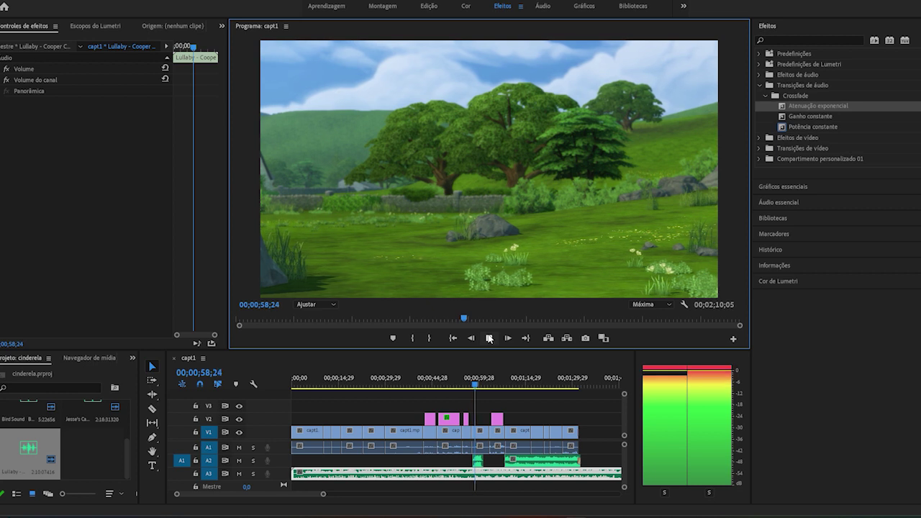
- Stop playback and cut the Lullaby clip on track A3 at the start and end of the bird sound clip
left_click(490, 339)
left_click_drag(481, 385, 470, 387)
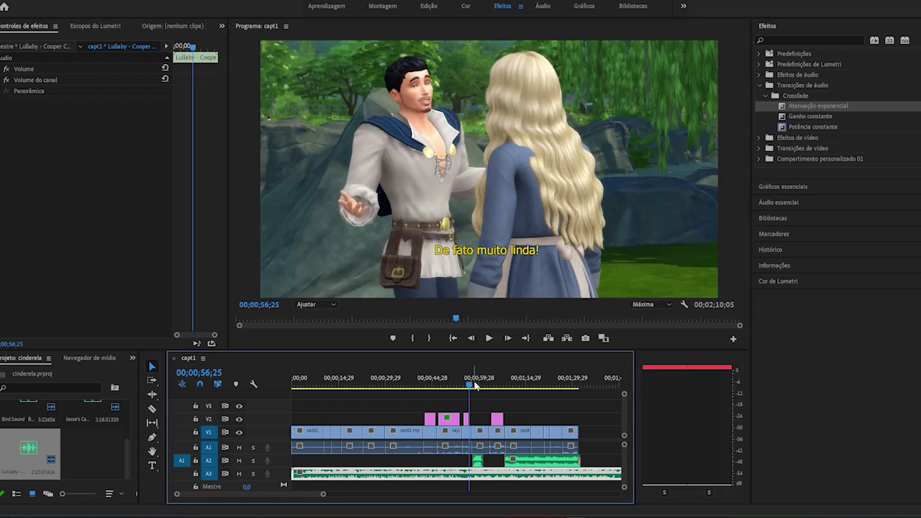
key("c")
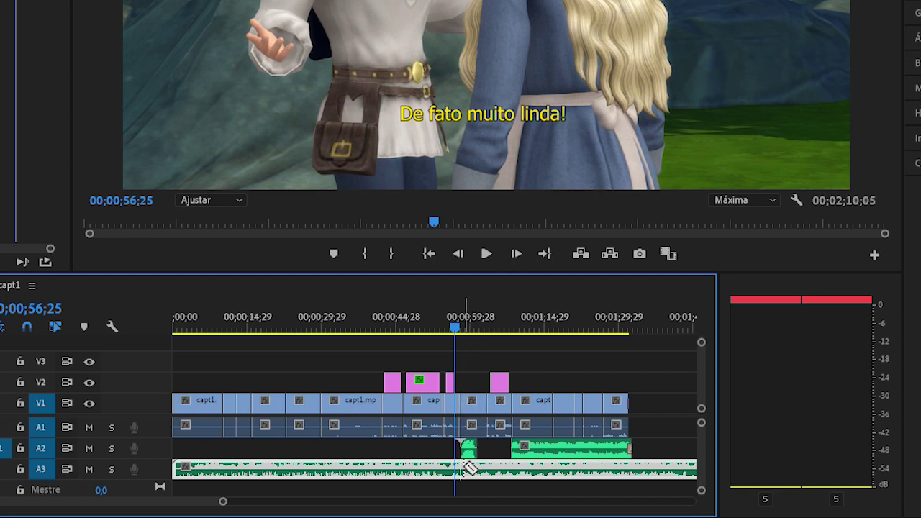
left_click(465, 468)
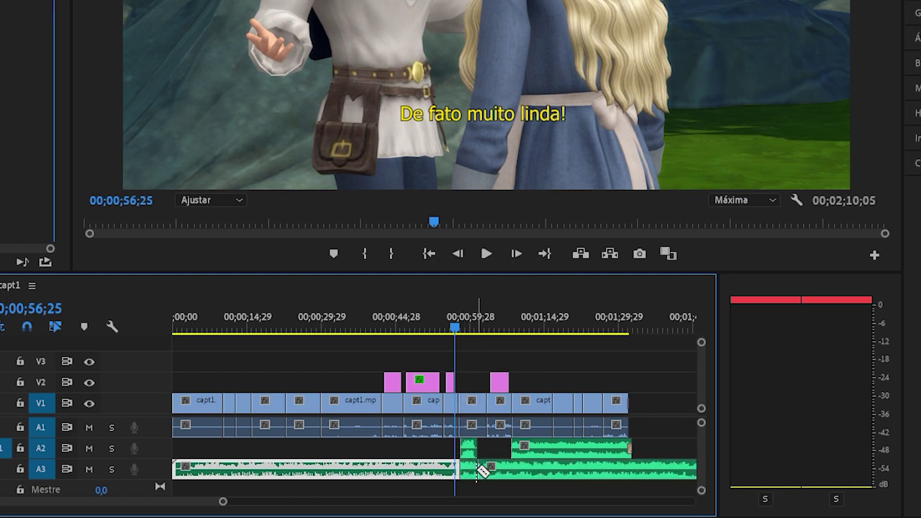
left_click(479, 469)
key("v")
- Turn off Level keyframing for the Lullaby segment beneath the bird sound and set its volume level to -10 dB
left_click(468, 471)
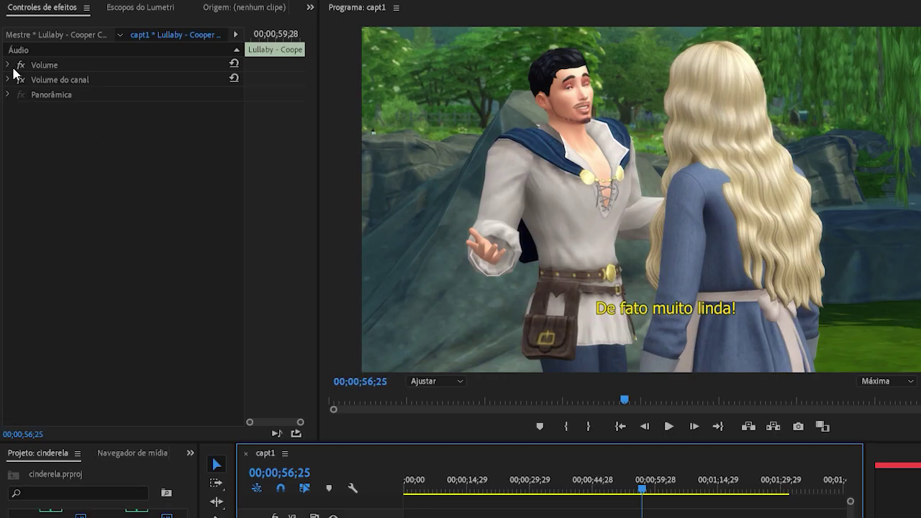
left_click(8, 64)
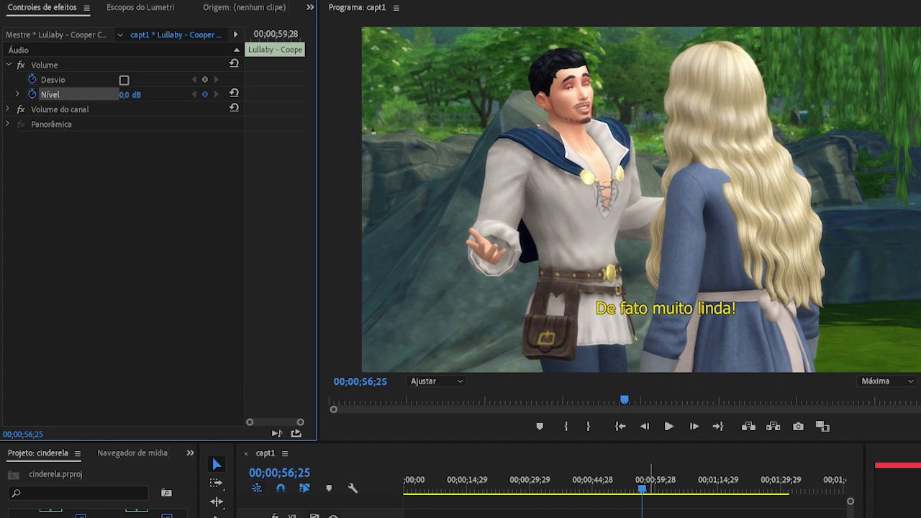
left_click(32, 92)
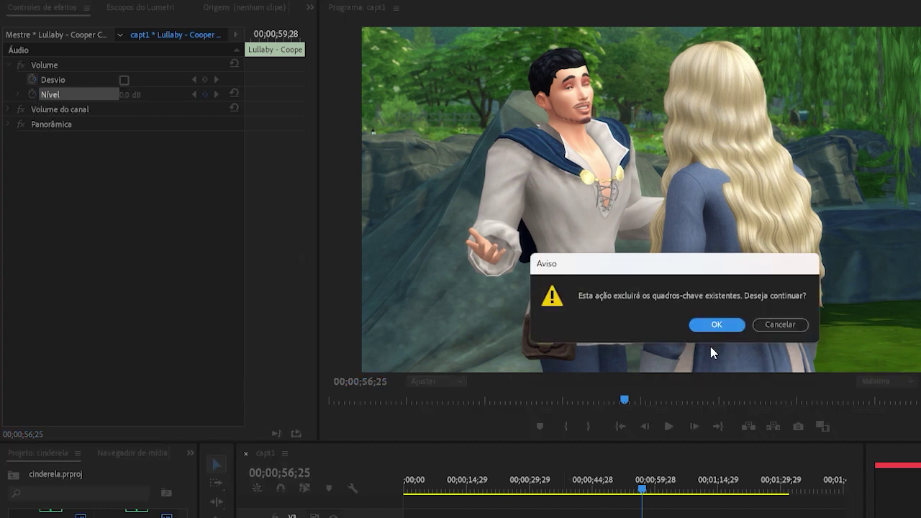
left_click(717, 325)
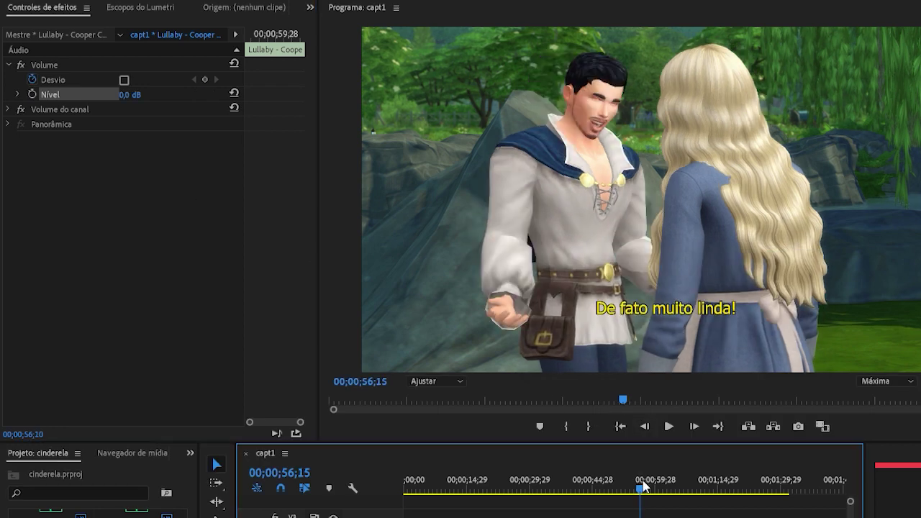
left_click_drag(643, 488, 650, 488)
left_click(128, 97)
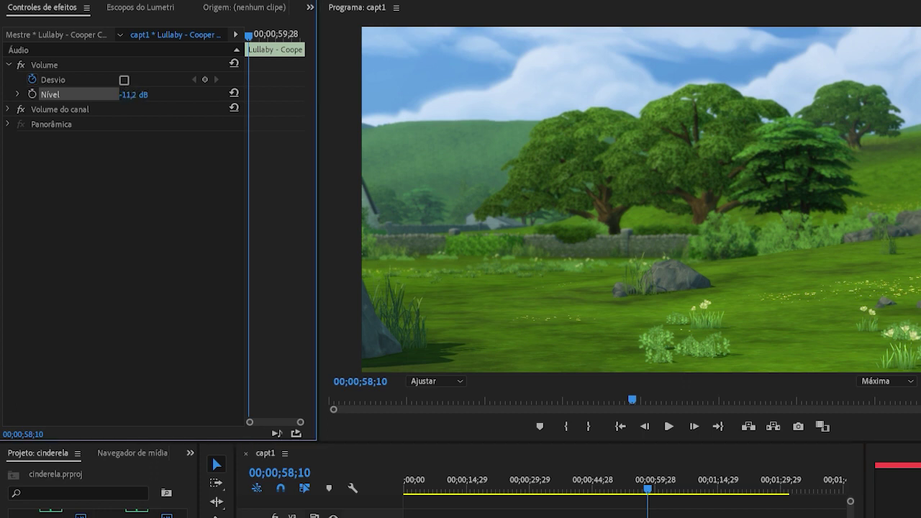
left_click(140, 91)
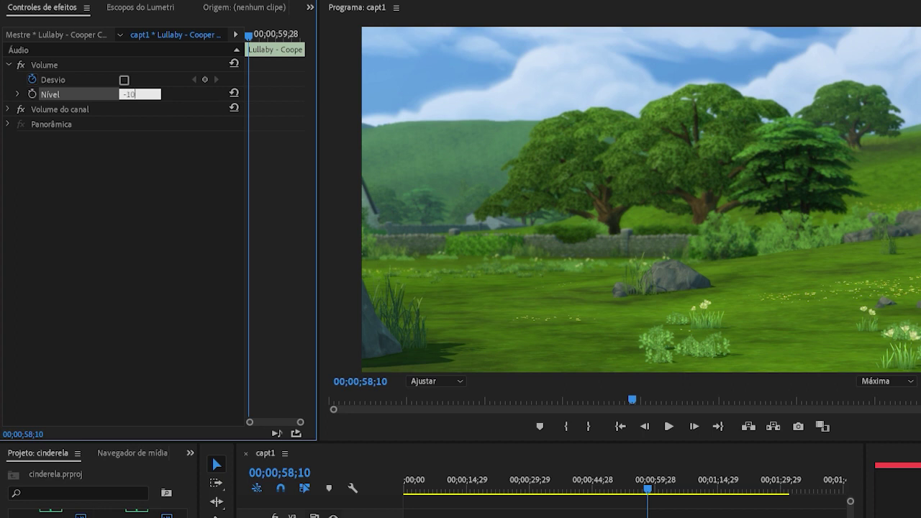
key("Return")
- Play the sequence from 00;00;58;10 past the lowered Lullaby segment and return the playhead to the bird sound
left_click(668, 426)
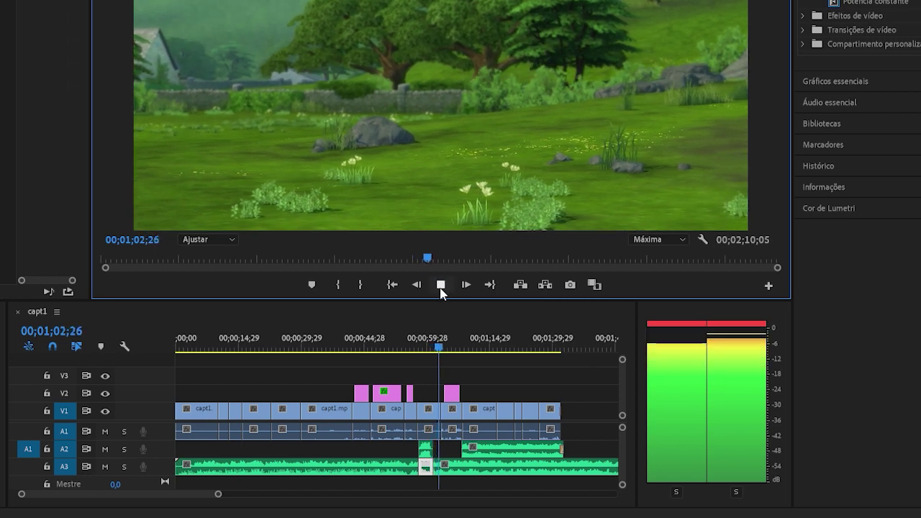
left_click(441, 285)
left_click_drag(438, 347, 427, 352)
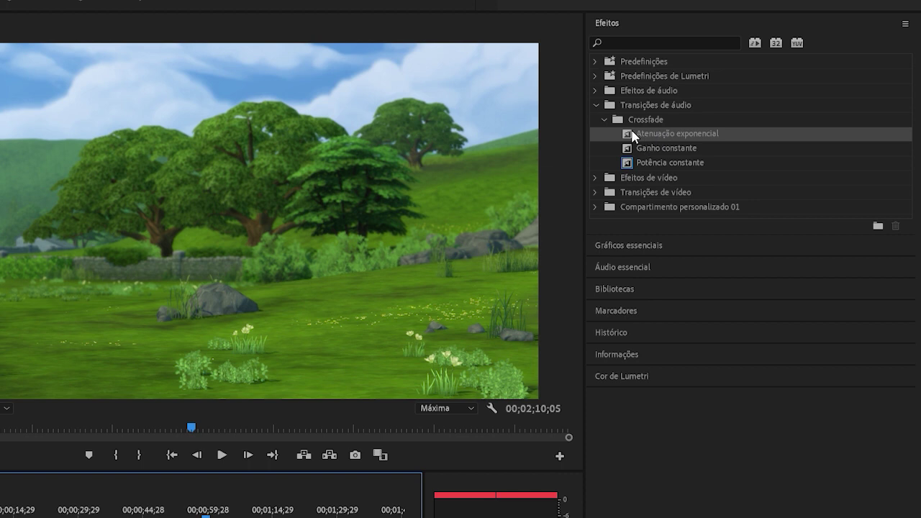
- Apply the Atenuação exponencial audio transition at the start of the lowered Lullaby segment and a Crossfade transition at its end
left_click_drag(630, 136, 565, 212)
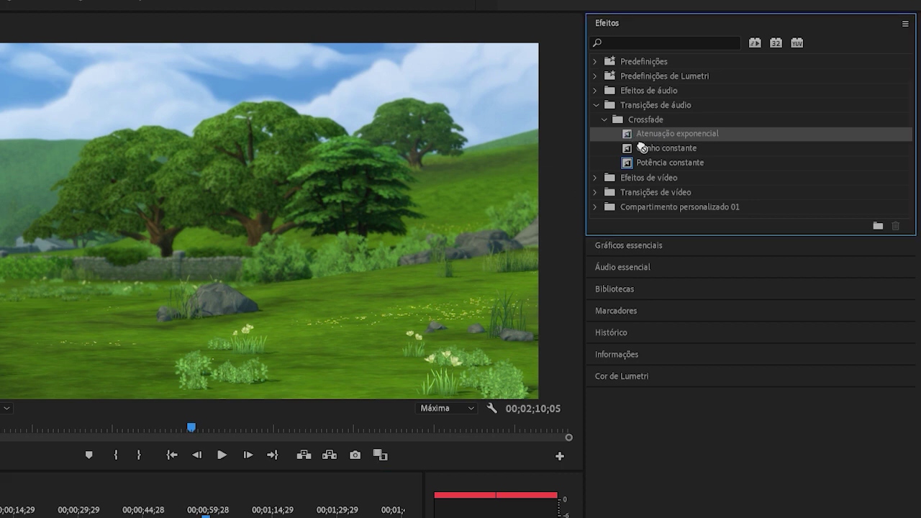
left_click_drag(359, 401, 199, 517)
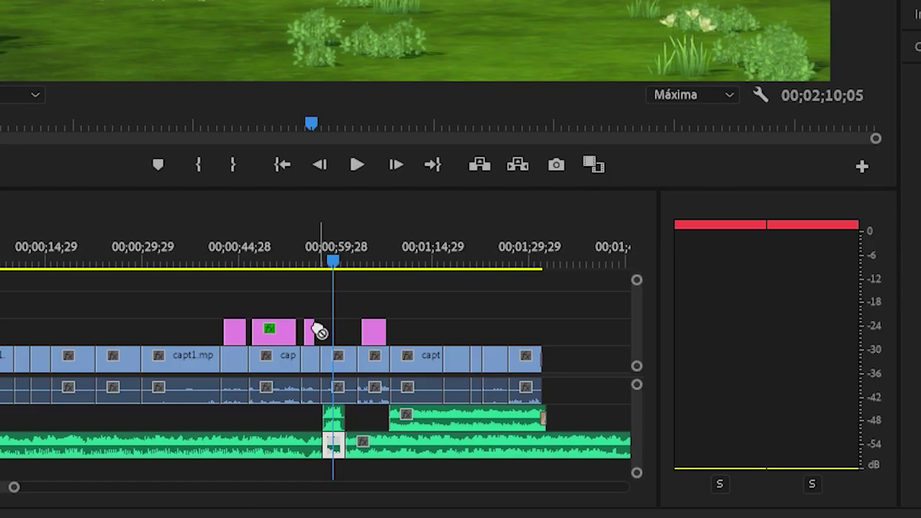
left_click_drag(322, 451, 322, 450)
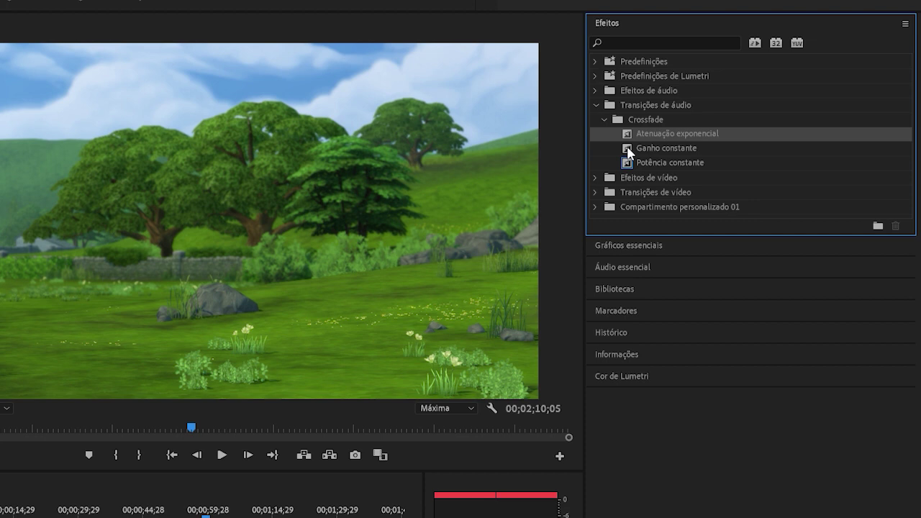
left_click(628, 151)
left_click_drag(444, 353, 349, 452)
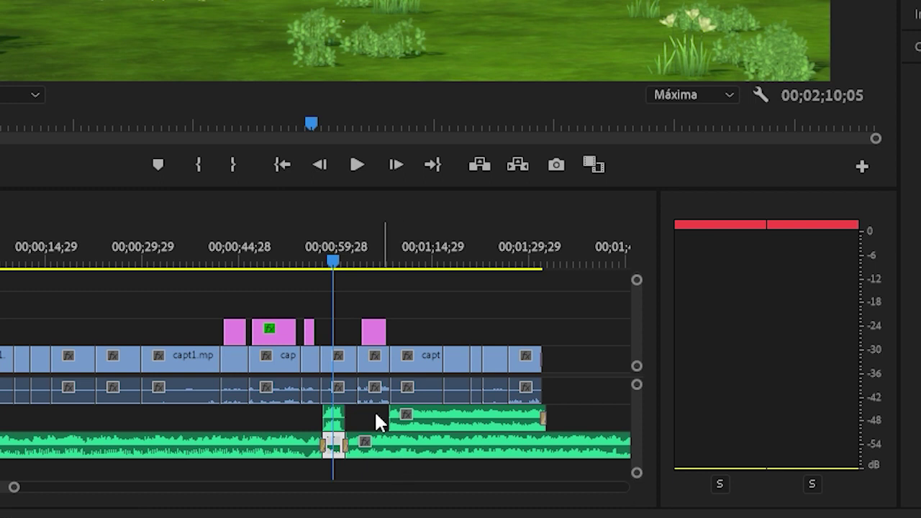
- Play the sequence from just before the bird sound through both new audio transitions and stop after them
left_click(319, 249)
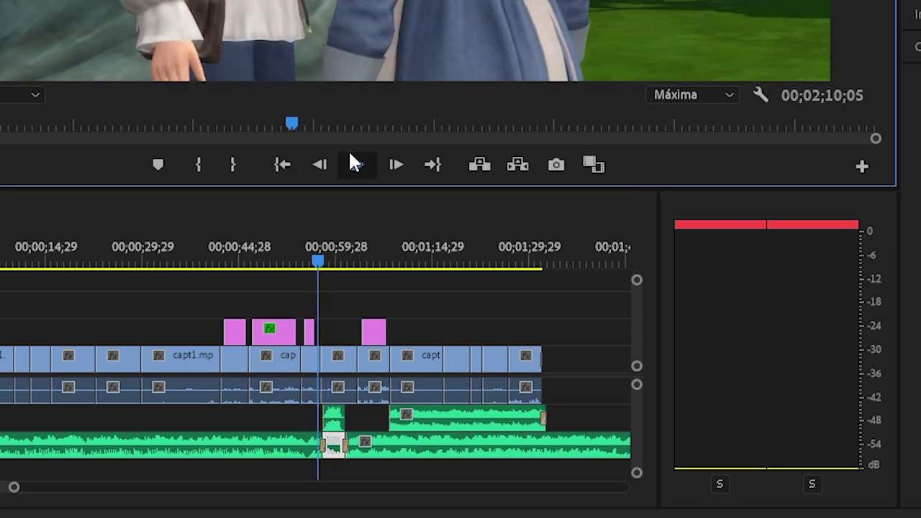
left_click(357, 165)
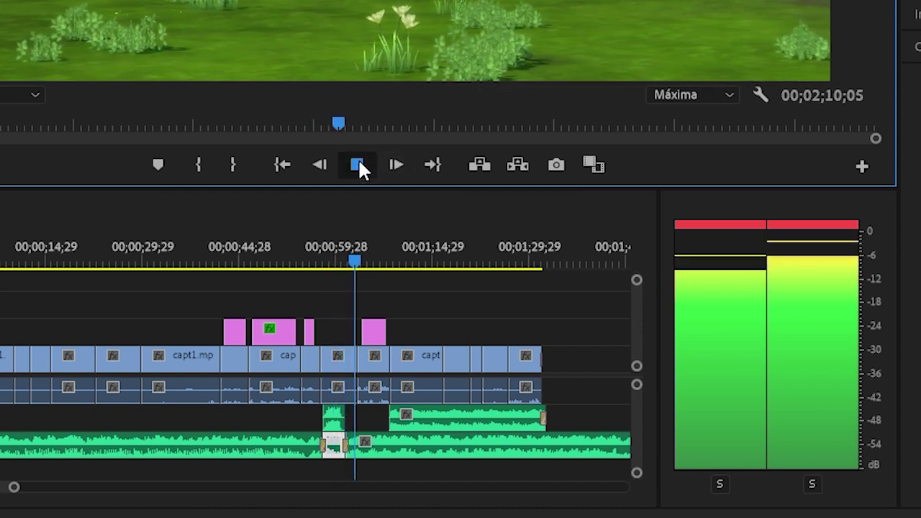
left_click(358, 165)
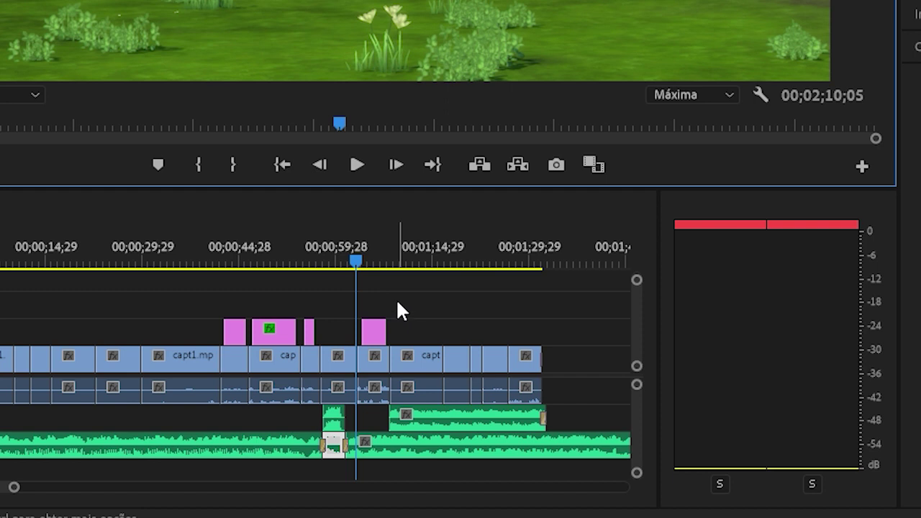
- Cut the Lullaby clip on track A3 where the second music clip on A2 begins, and delete the part after the cut
key("c")
left_click(399, 444)
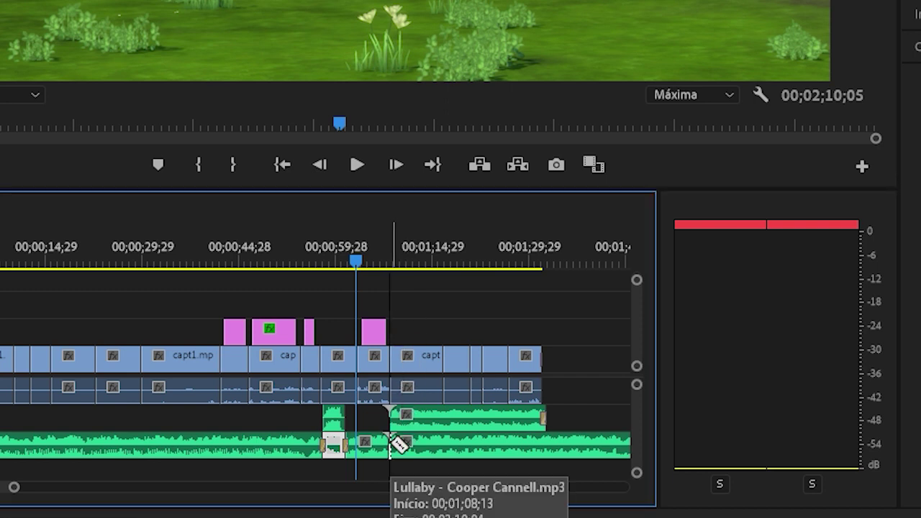
key("v")
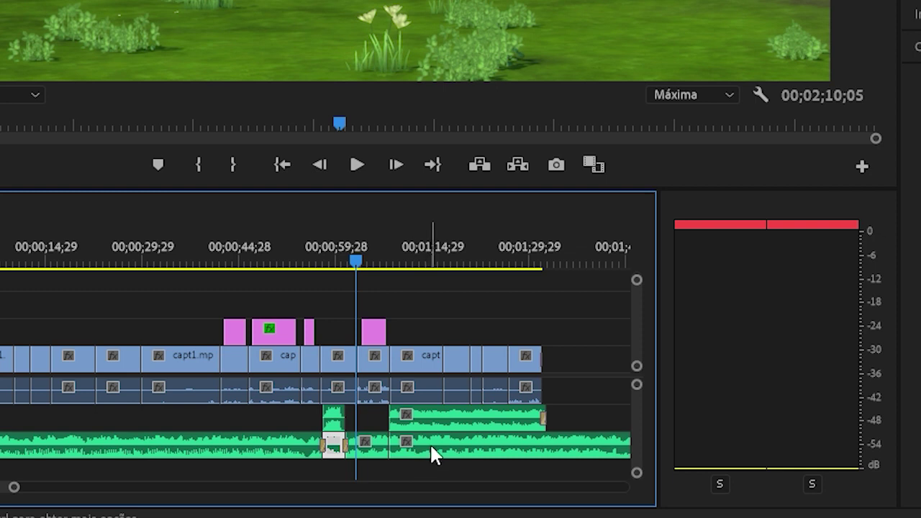
left_click(446, 450)
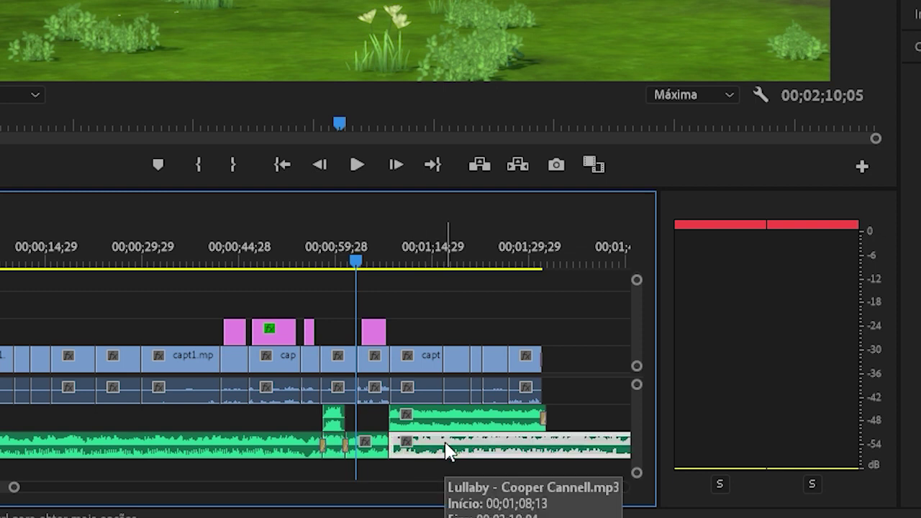
key("c")
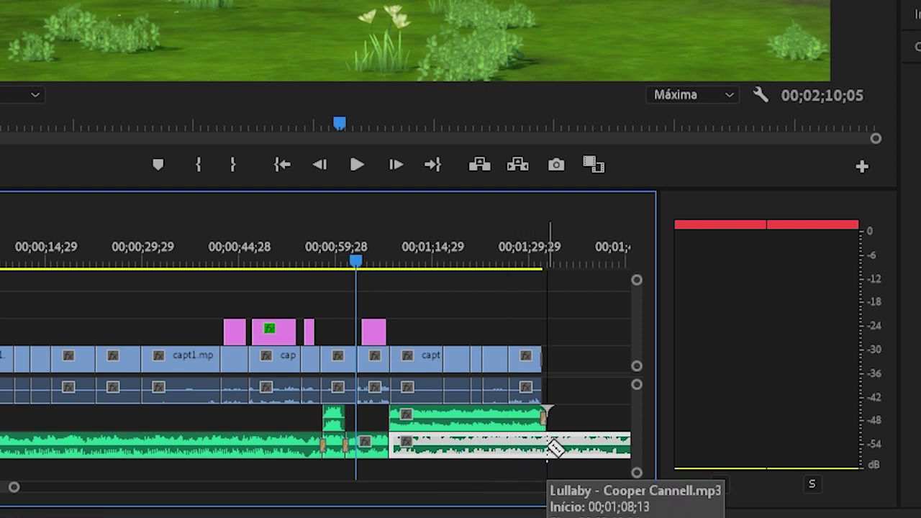
key("v")
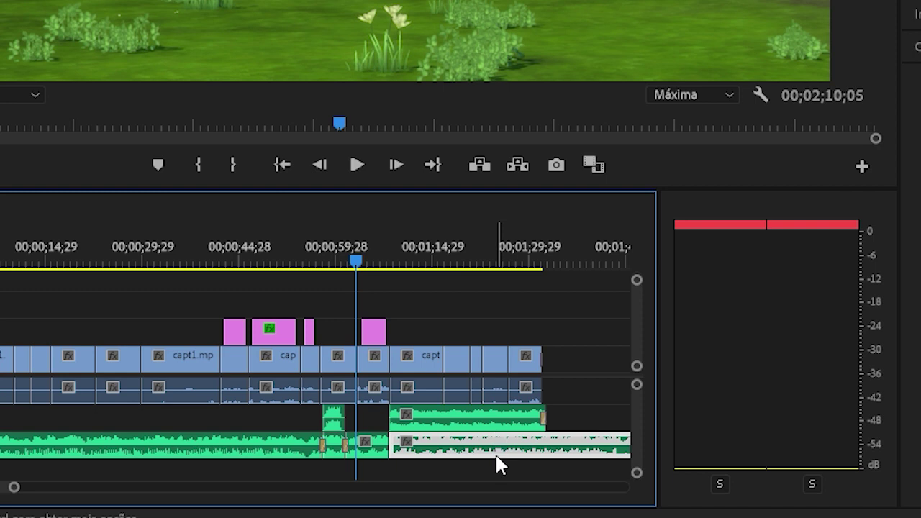
key("Delete")
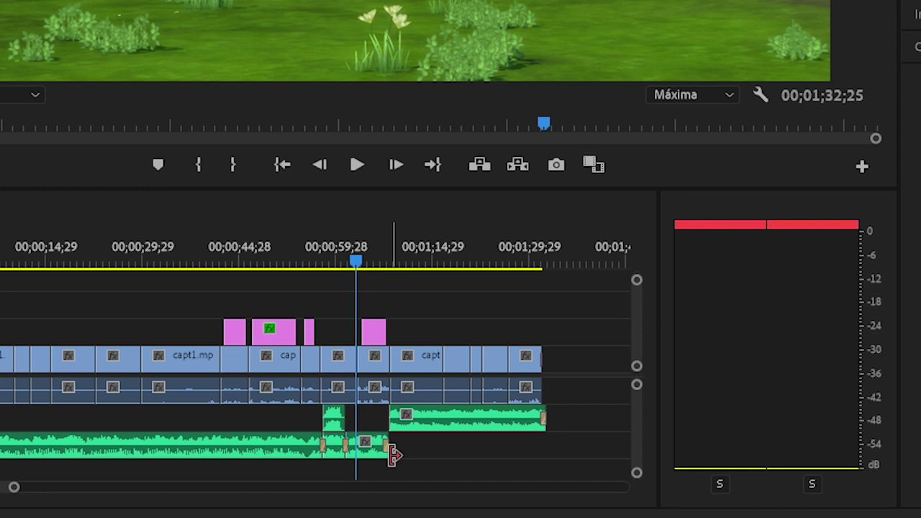
- Play across the change from Lullaby to the second music clip up to 00;01;13;23, and bring the playhead back to 00;00;10;07
left_click(355, 165)
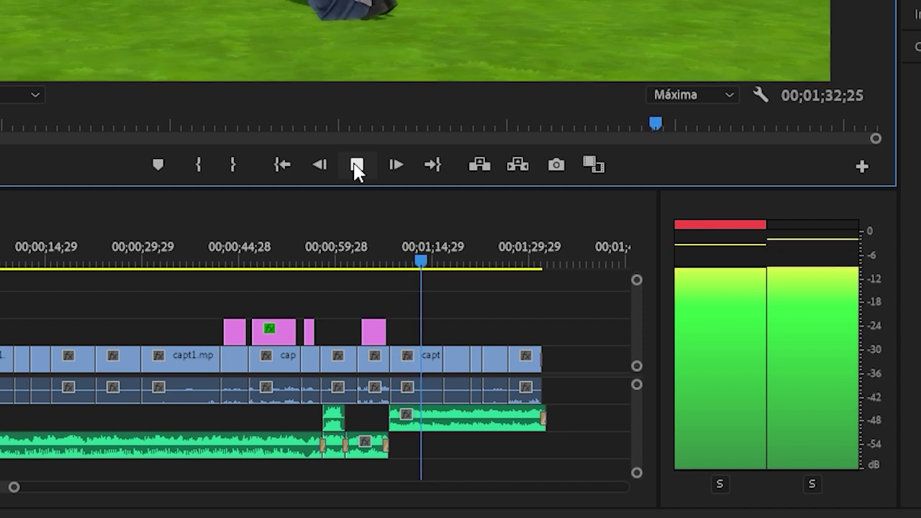
left_click(357, 166)
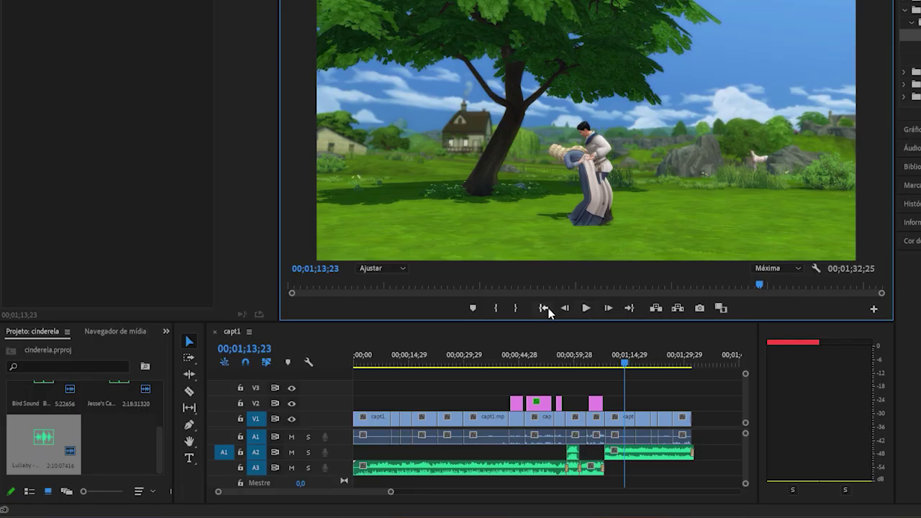
left_click(543, 308)
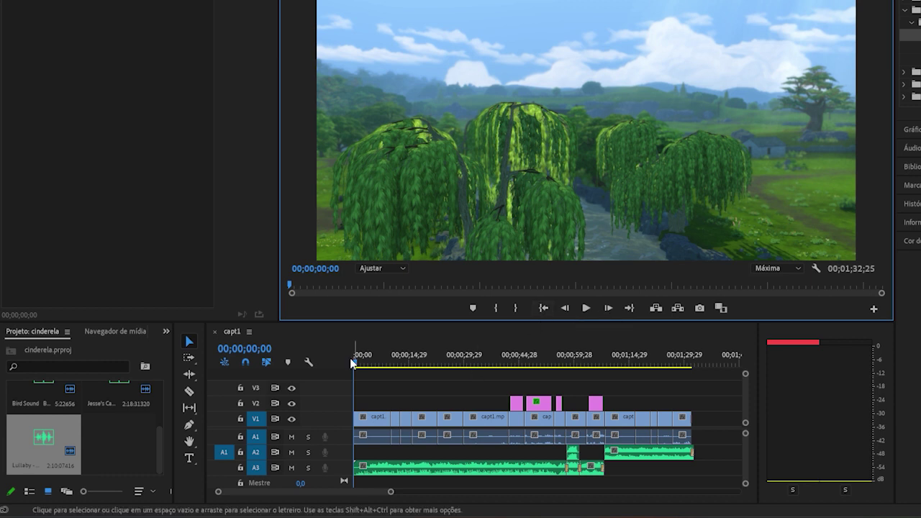
left_click_drag(357, 362, 394, 364)
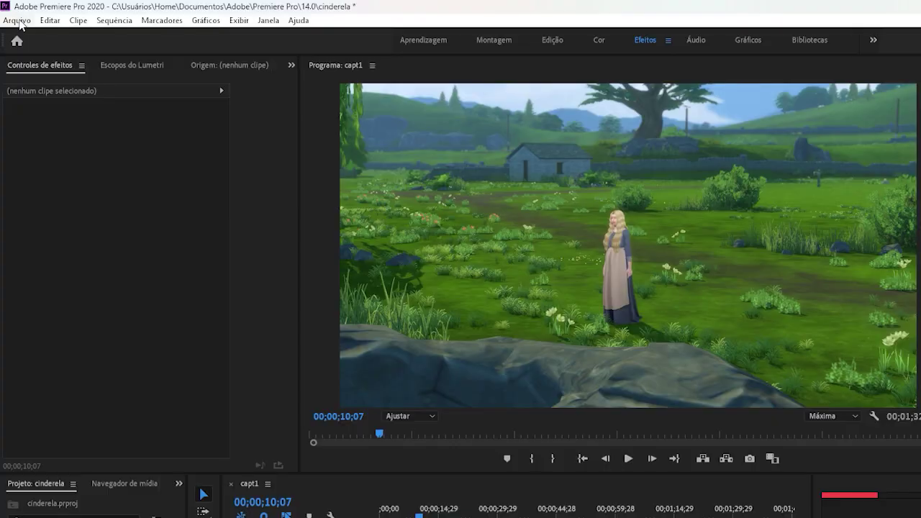
- Import the audio file principe_RVC_1 from the desktop (Área de Trabalho) into the project
left_click(0, 6)
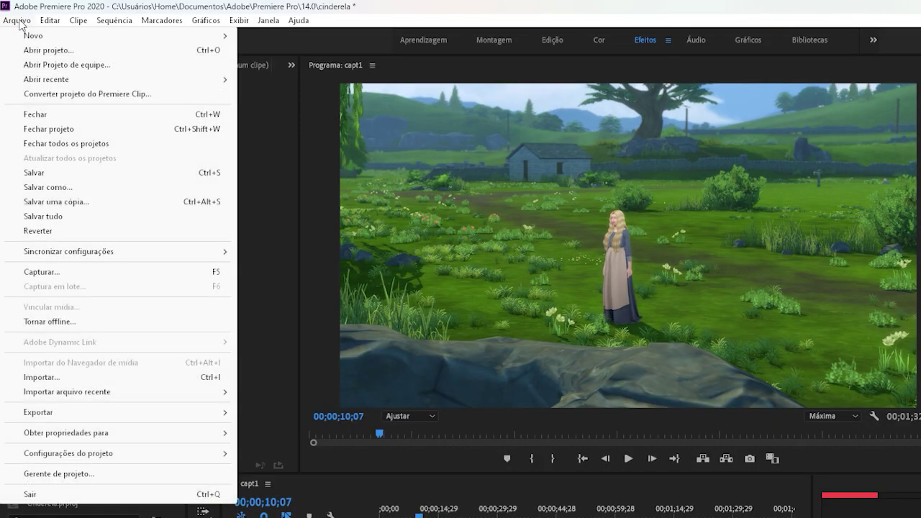
left_click(100, 378)
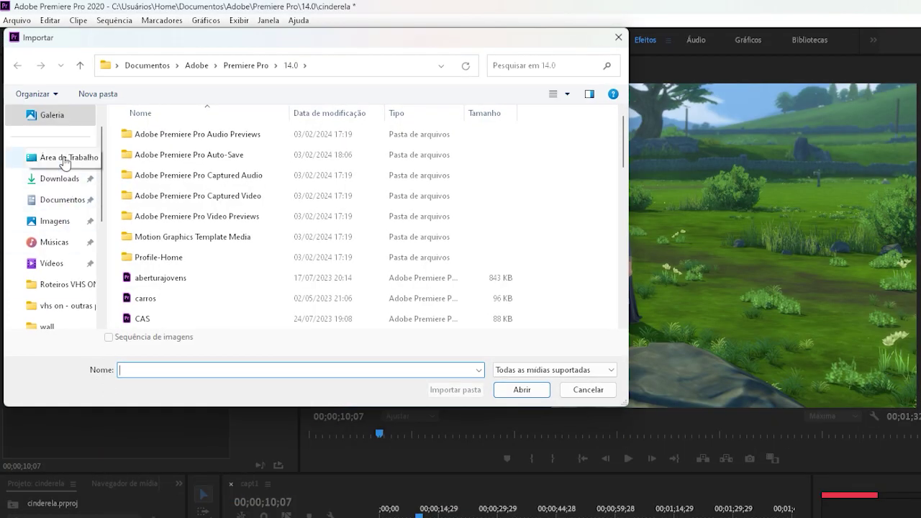
left_click(65, 160)
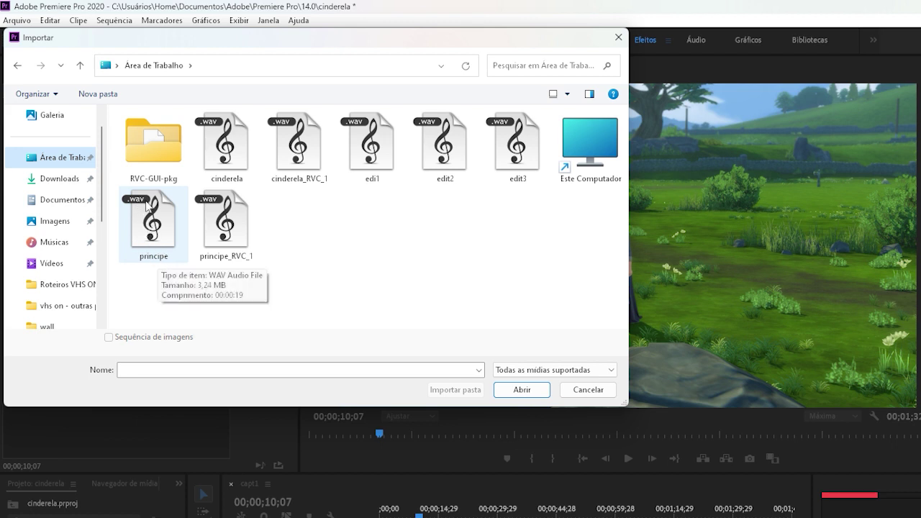
left_click(222, 238)
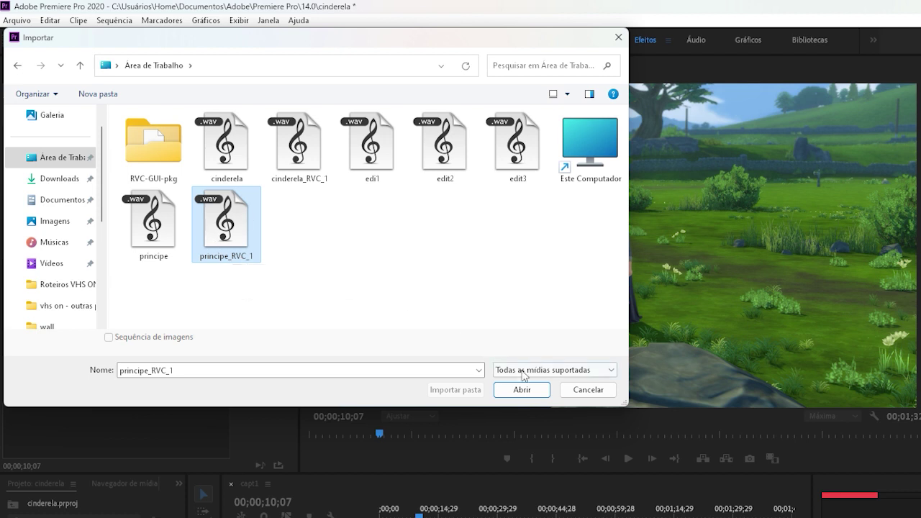
left_click(522, 395)
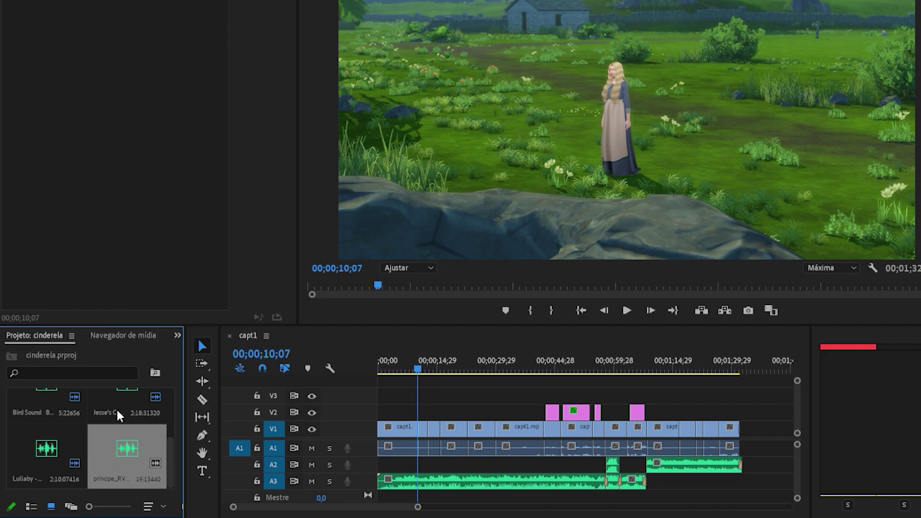
- Place the principe_RVC_1 voice clip on a new audio track A4, starting around the first subtitle
left_click_drag(123, 448, 489, 499)
scroll(798, 473, "down", 2)
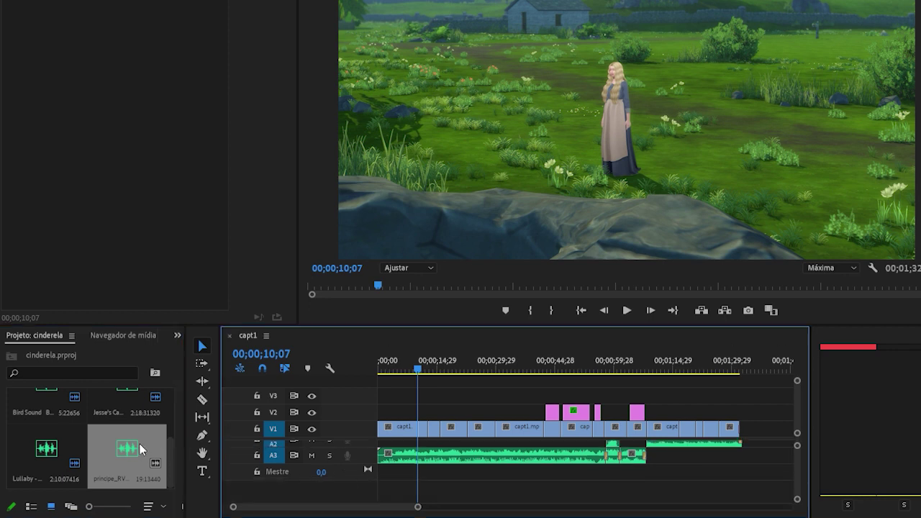
left_click_drag(322, 478, 575, 504)
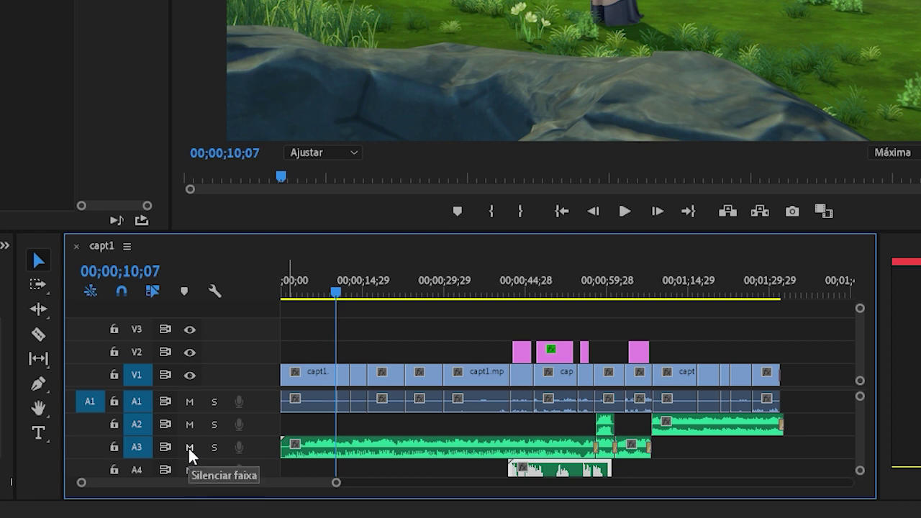
- Mute music track A3 and delete the first subtitle graphic, "Oi praze…", from track V2
left_click(188, 446)
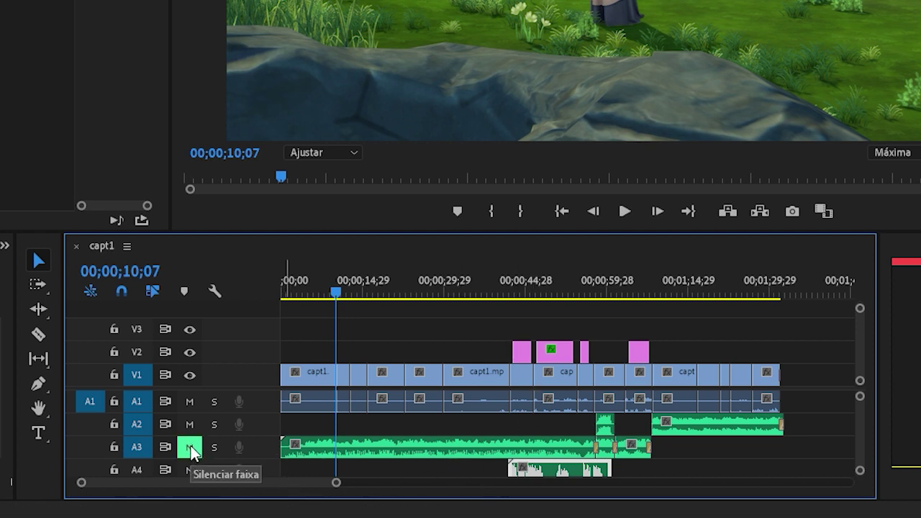
left_click_drag(337, 482, 237, 491)
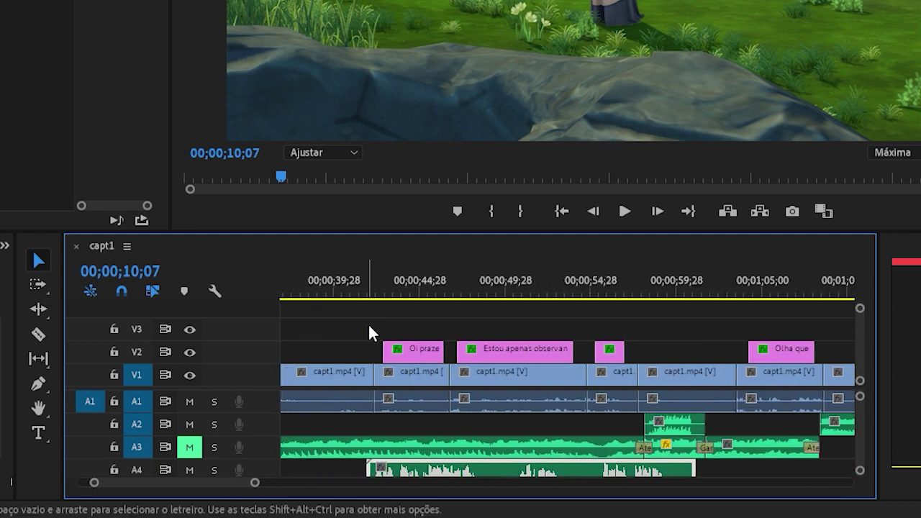
left_click(382, 289)
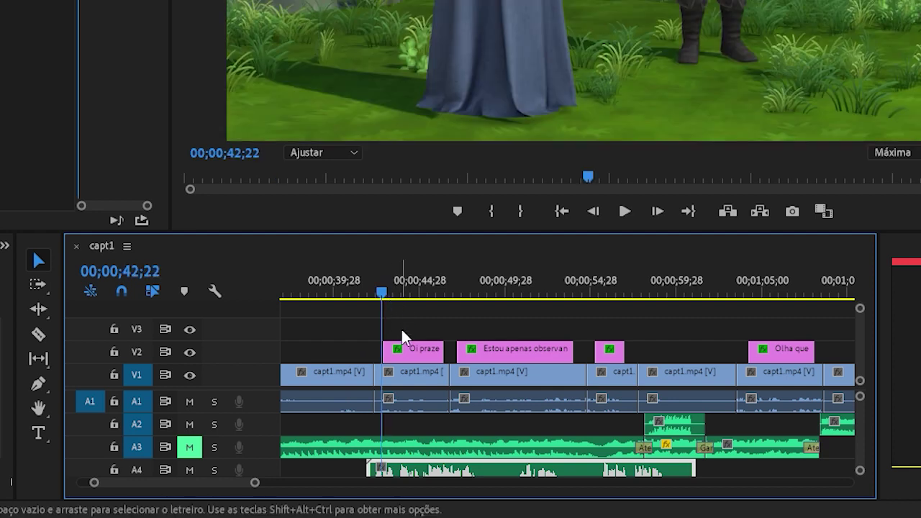
left_click(413, 348)
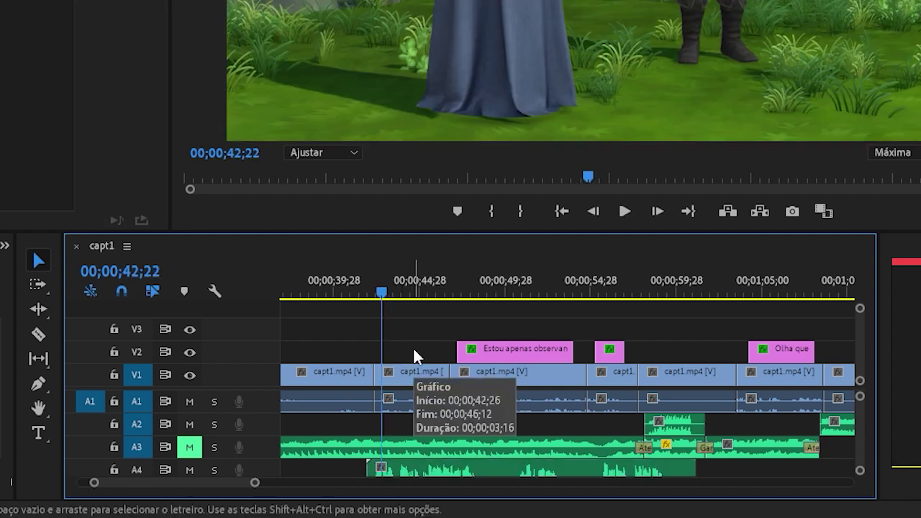
key("Delete")
- Play the voice from 00;00;42;07, cut the A4 voice clip after its first line near 00;00;48;13, and move the remainder further along the track
left_click_drag(382, 299, 373, 295)
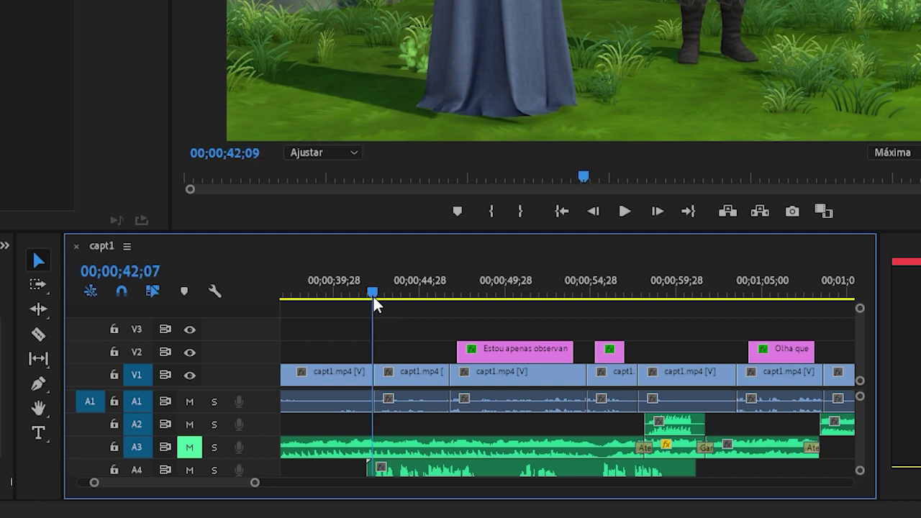
left_click(628, 217)
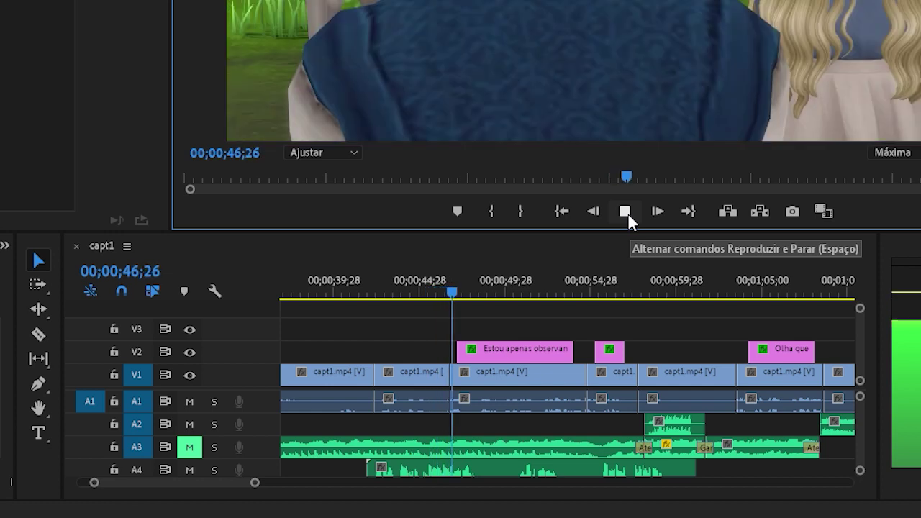
left_click(625, 210)
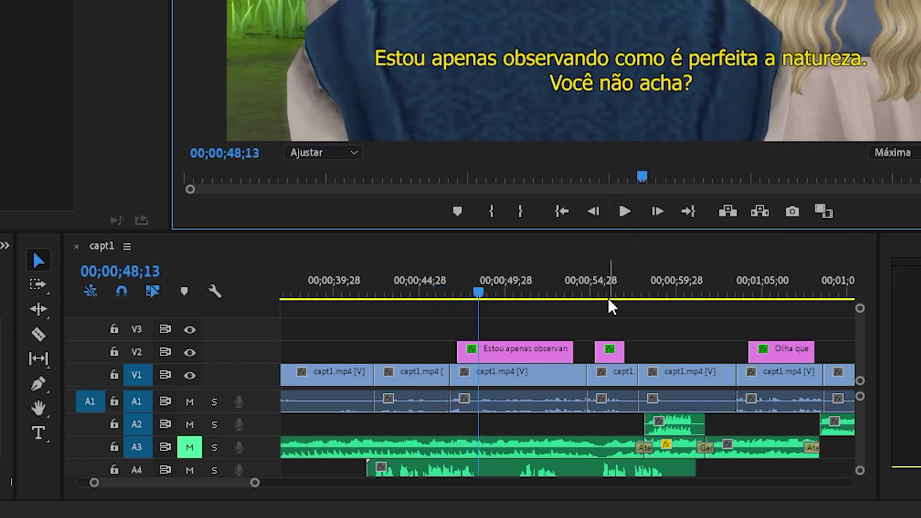
key("c")
left_click(480, 469)
key("v")
left_click_drag(523, 475, 698, 471)
- Align the first voice part on A4 with the start of the prince's shot on V1 and play it back to about 00;00;48;10
left_click_drag(423, 469, 422, 466)
left_click_drag(437, 471, 441, 471)
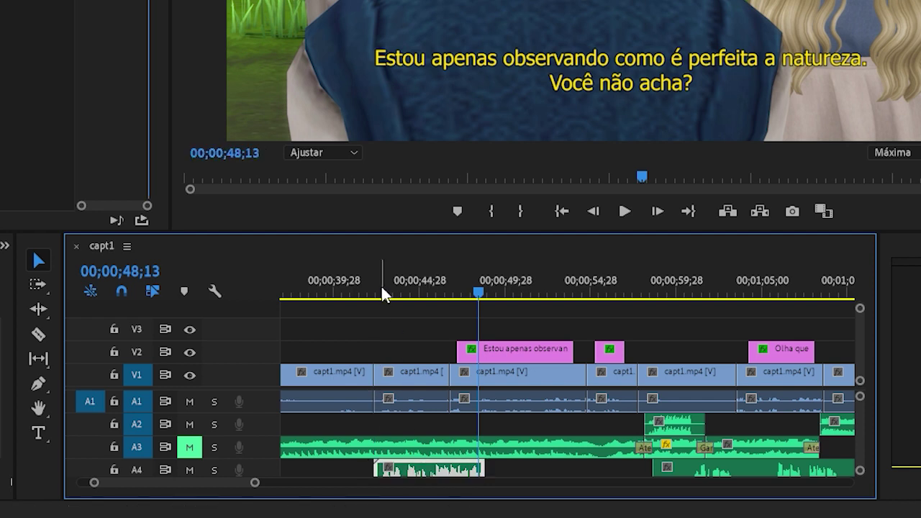
left_click(372, 292)
left_click(625, 211)
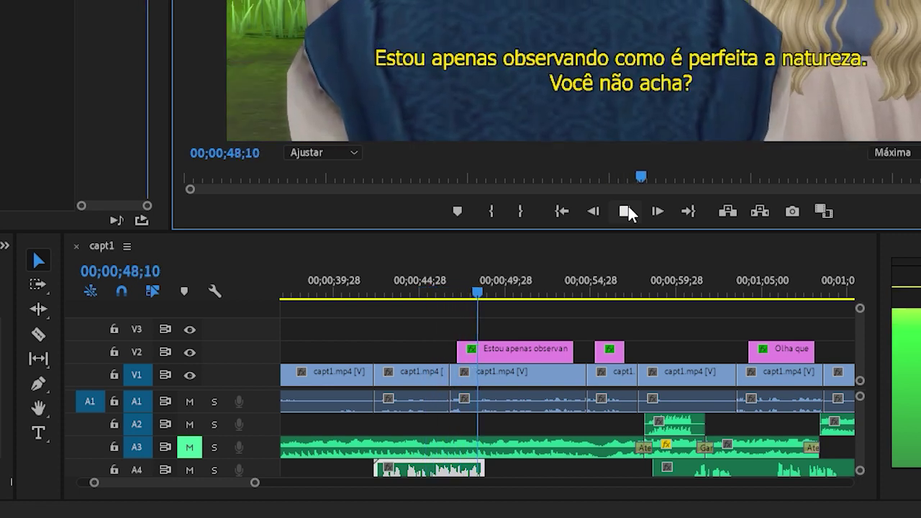
left_click(625, 211)
- Shift the shots, subtitles and A2 music following the first dialogue shot later in the sequence, opening a gap of about ten seconds
left_click_drag(255, 483, 356, 483)
left_click_drag(736, 326, 498, 430)
mouse_move(517, 379)
left_mouse_down()
mouse_move(545, 377)
mouse_move(524, 383)
left_mouse_up()
left_click(709, 333)
left_click_drag(761, 308, 507, 426)
left_click_drag(520, 385, 559, 382)
left_click(503, 395)
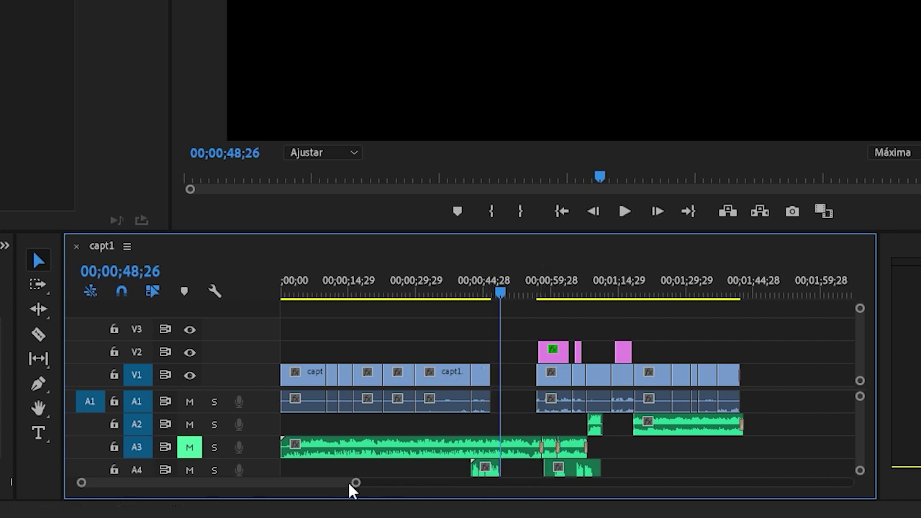
- Move the first voice part from A4 up to track A2 and play it back from 00;00;42;06 to its end
left_click_drag(352, 487, 307, 495)
left_click(504, 475)
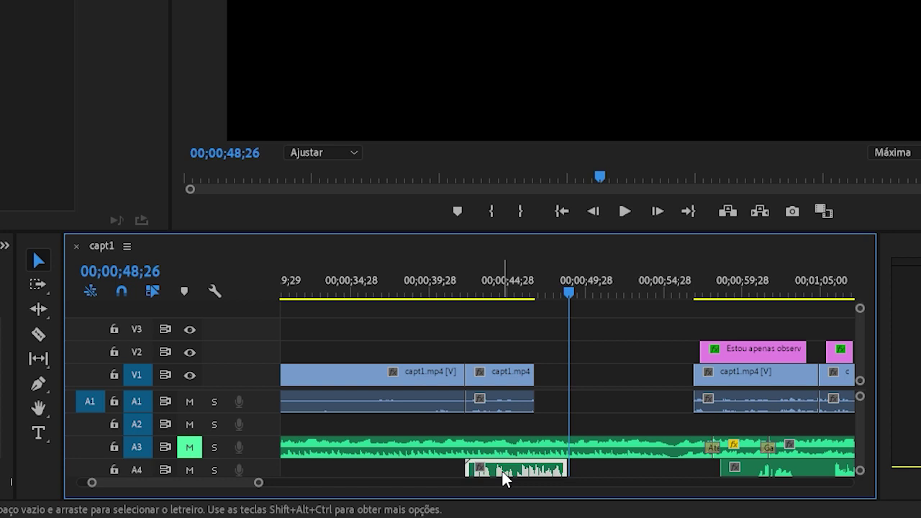
left_click_drag(504, 475, 508, 439)
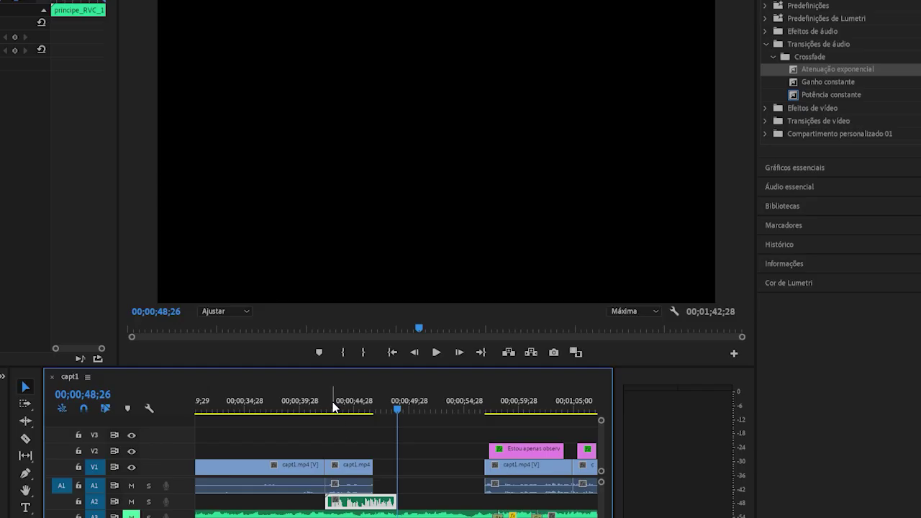
left_click(464, 291)
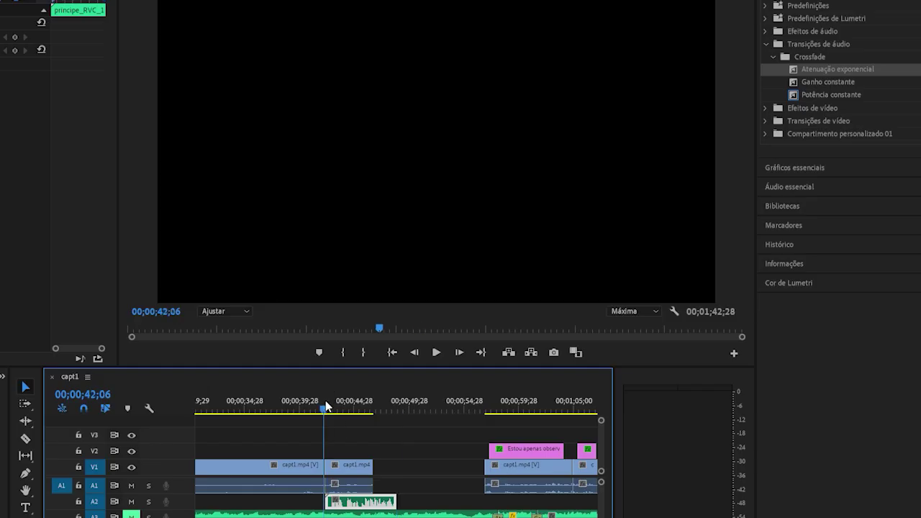
left_click(624, 211)
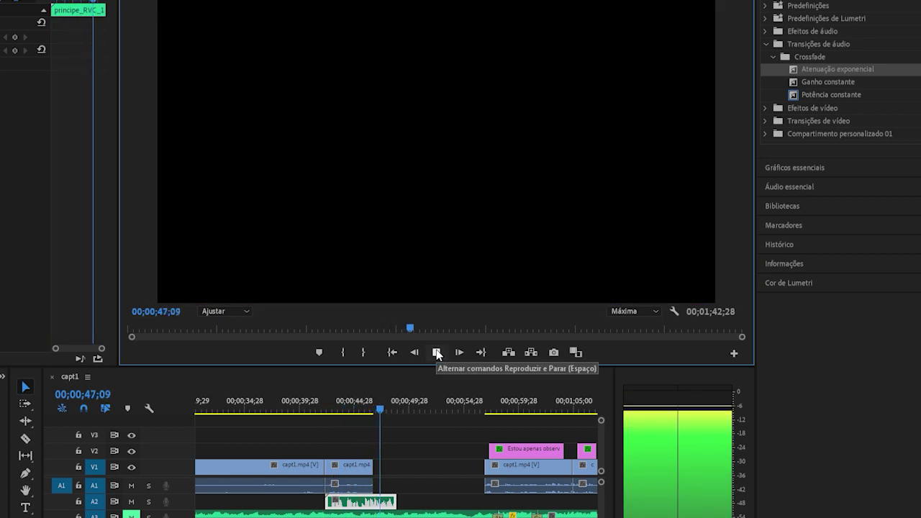
left_click(436, 350)
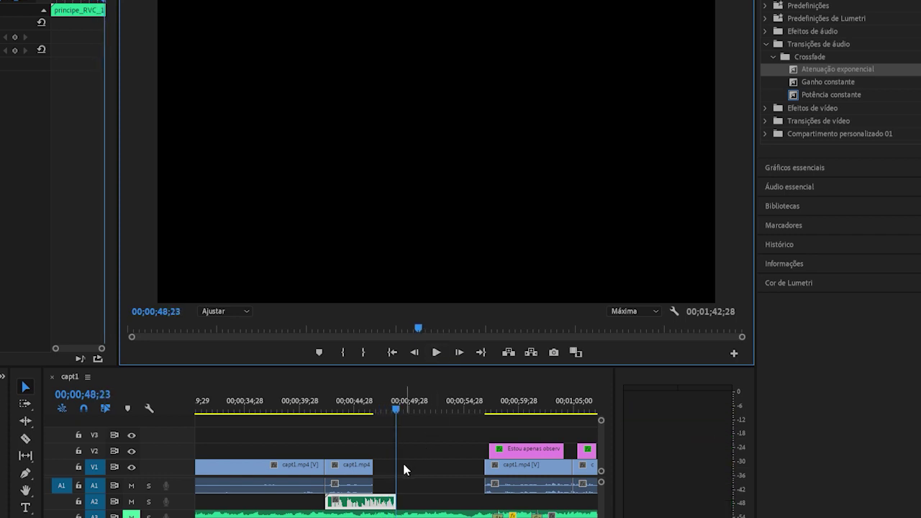
- Trim the end of the first dialogue shot slightly and place an extended duplicate of it directly after it in the gap
mouse_move(367, 469)
left_mouse_down()
mouse_move(388, 467)
mouse_move(353, 466)
mouse_move(362, 469)
left_mouse_up()
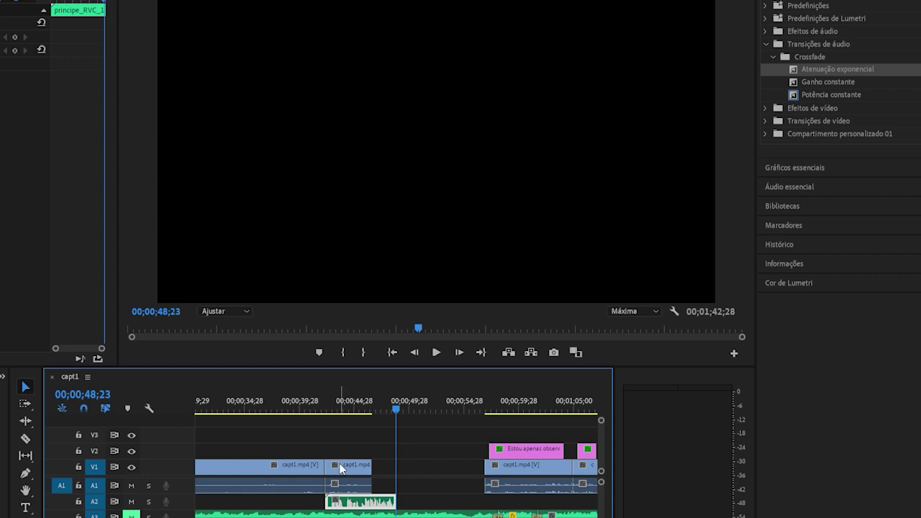
left_click(342, 468)
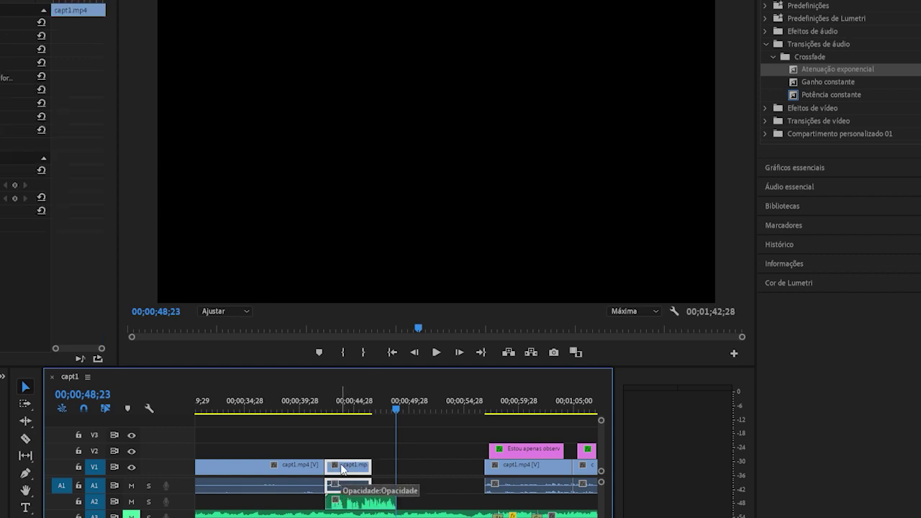
left_click_drag(343, 469, 374, 473)
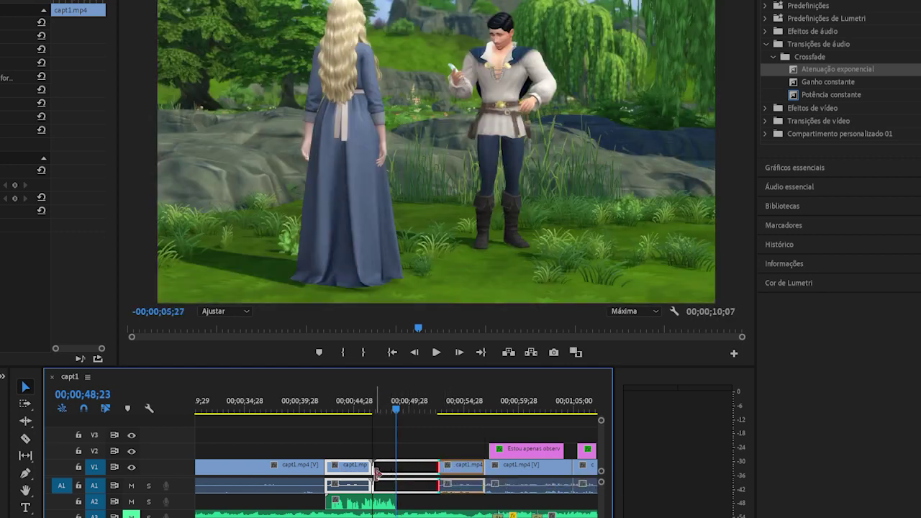
left_click_drag(477, 465, 380, 468)
left_click_drag(478, 467, 394, 469)
- Play across the join from 00;00;46;05 and trim the end of the duplicated shot to the stopped playhead
left_click(371, 409)
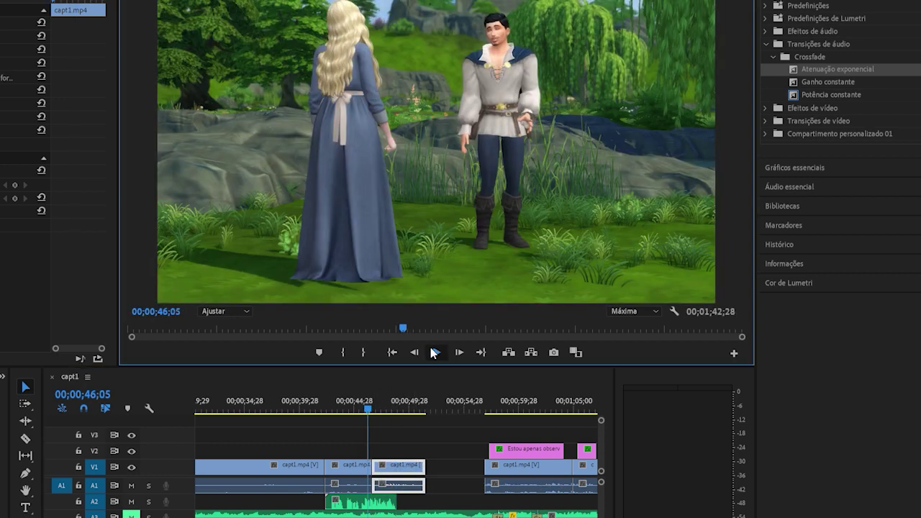
left_click(436, 352)
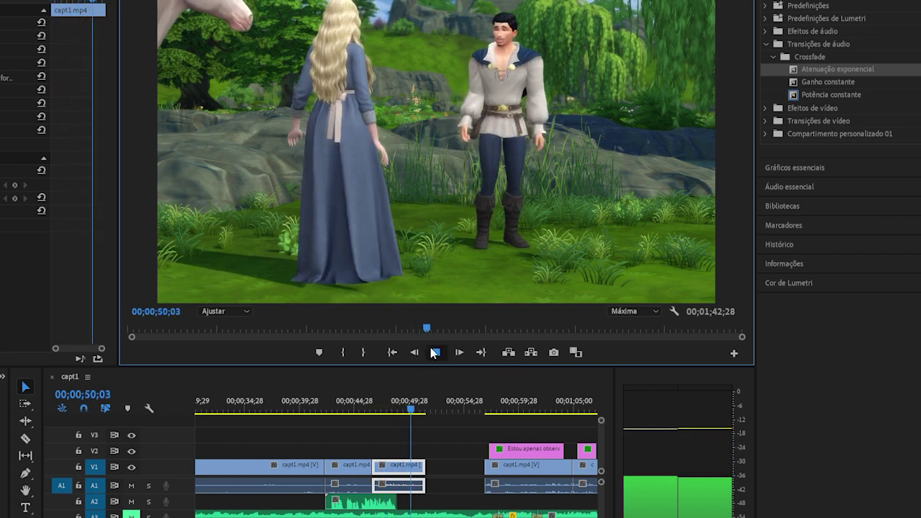
left_click(435, 352)
left_click_drag(423, 465, 413, 466)
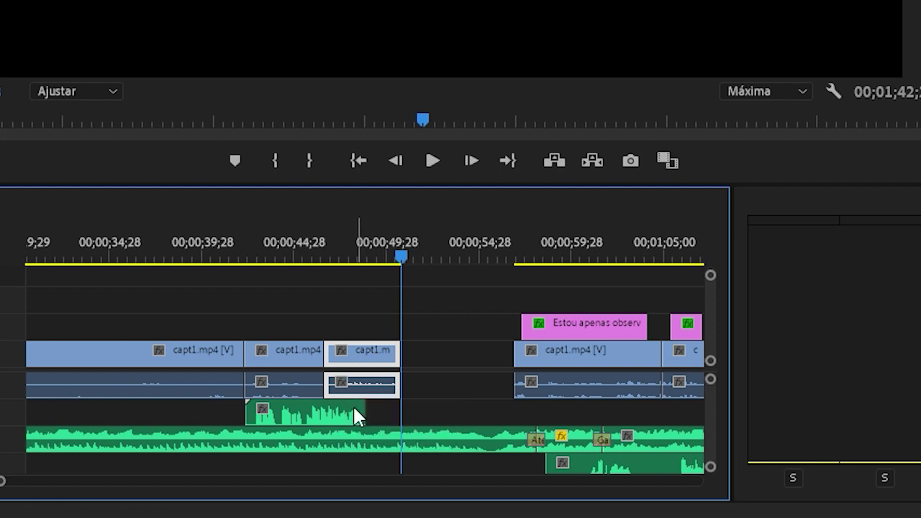
- Shorten the duplicated shot to fill the stretch from the previous shot to the end of the A2 voice clip, and preview it
left_click_drag(333, 352, 354, 363)
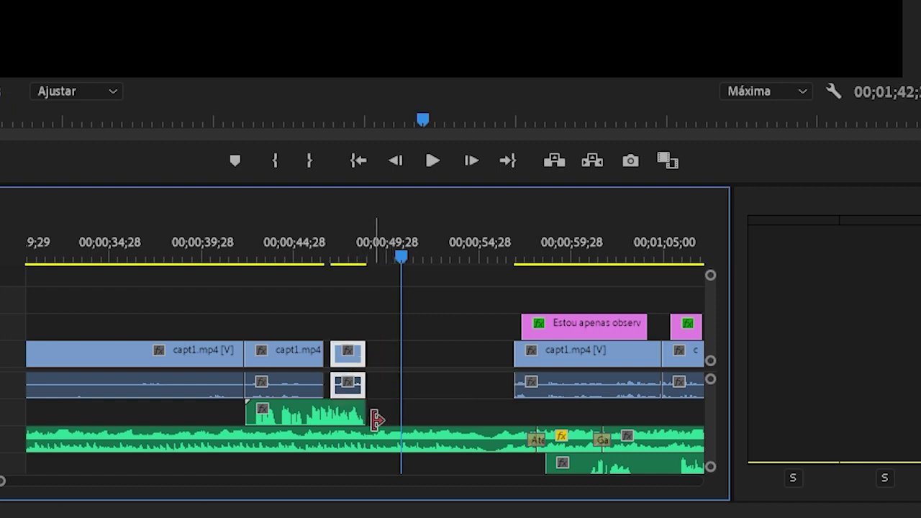
left_click(329, 355)
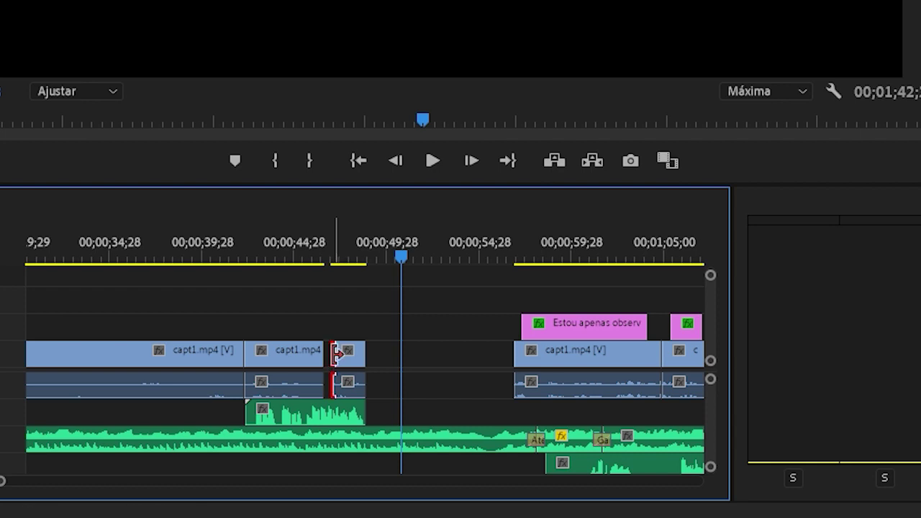
left_click_drag(334, 353, 327, 353)
left_click(321, 245)
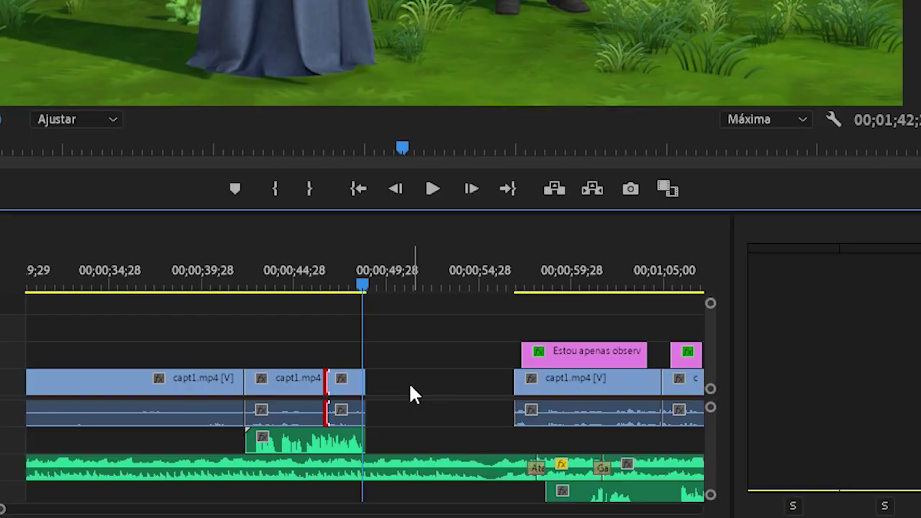
left_click(310, 284)
mouse_move(309, 279)
left_mouse_down()
mouse_move(333, 280)
mouse_move(321, 279)
mouse_move(332, 272)
mouse_move(312, 276)
left_mouse_up()
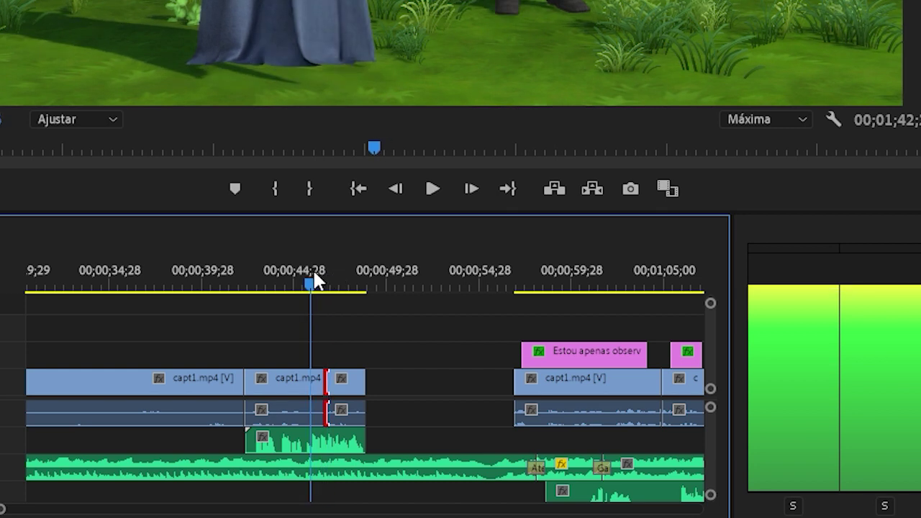
- Reframe the duplicated shot closer on the characters with a scale of 183 and a position of 912, 966
left_click(354, 390)
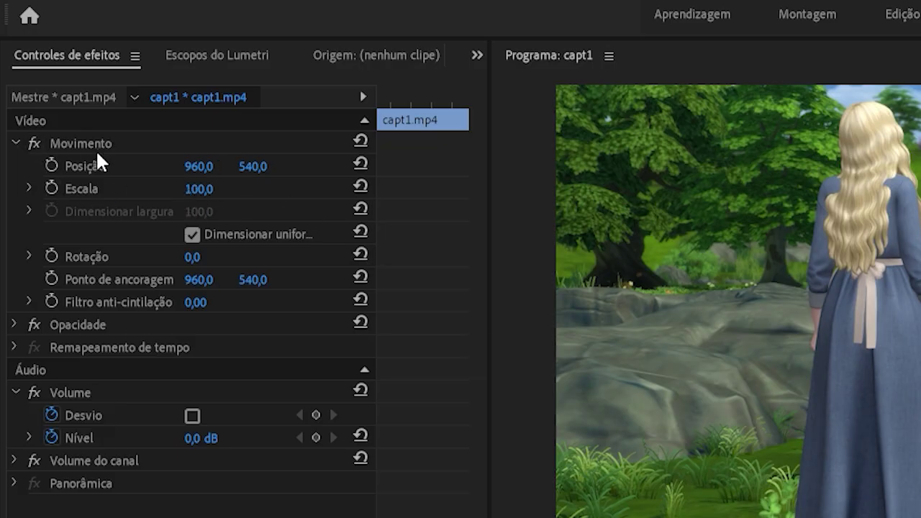
left_click(203, 192)
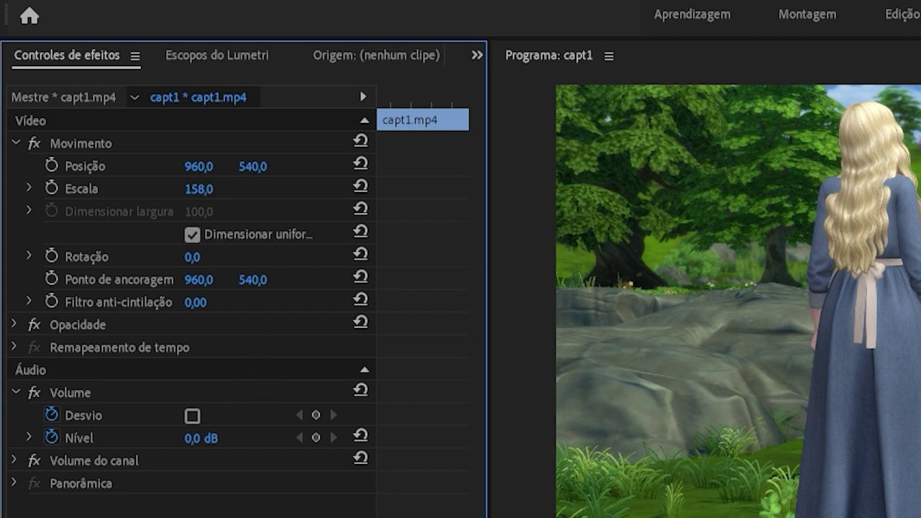
key("space")
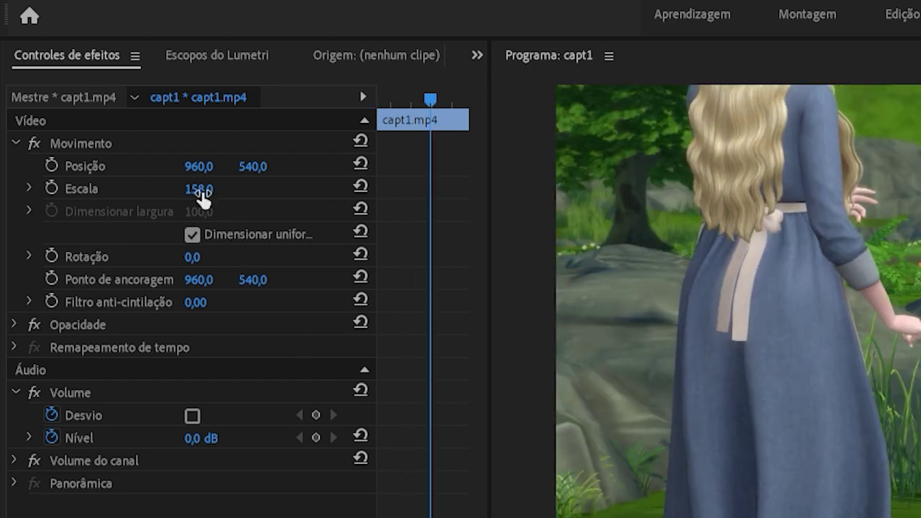
mouse_move(201, 194)
left_mouse_down()
mouse_move(187, 194)
mouse_move(219, 195)
left_mouse_up()
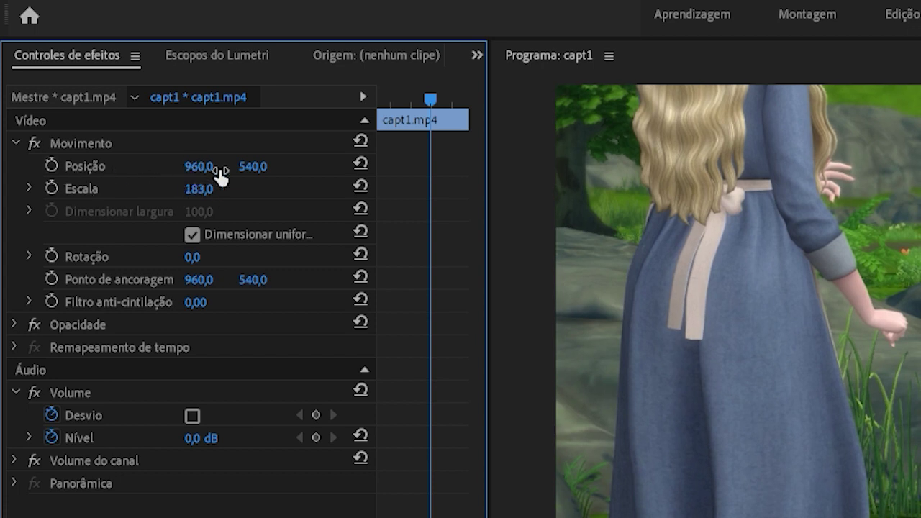
left_click_drag(199, 166, 318, 170)
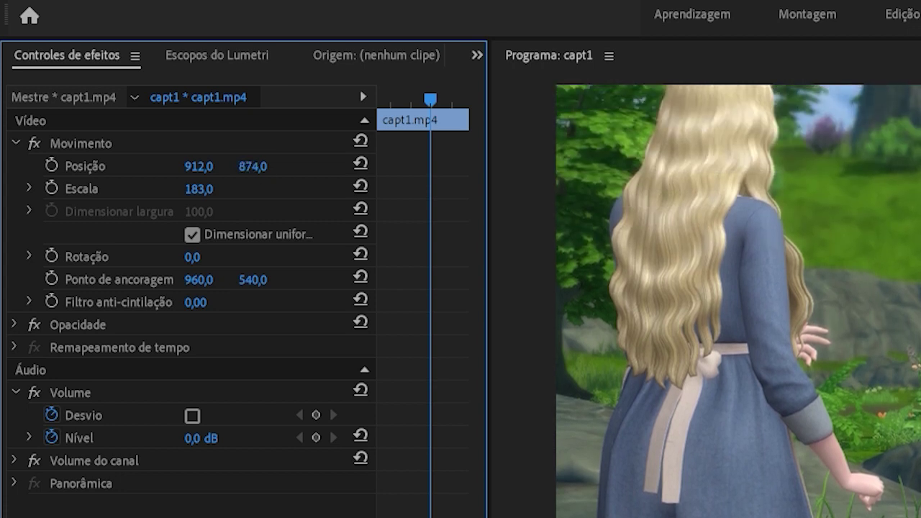
left_click_drag(318, 170, 334, 170)
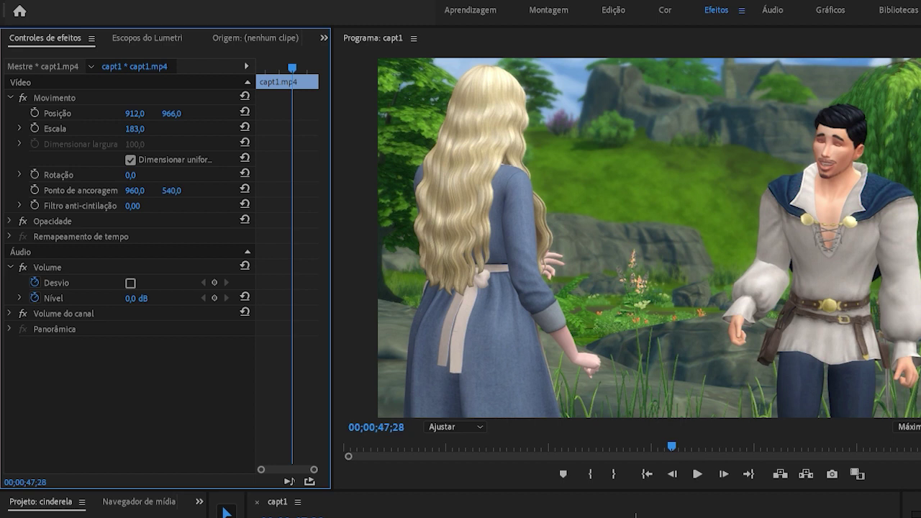
- Play the dialogue with the close-up framing from 00;00;41;24 to just past the end of the reframed shot
key("j")
key("j")
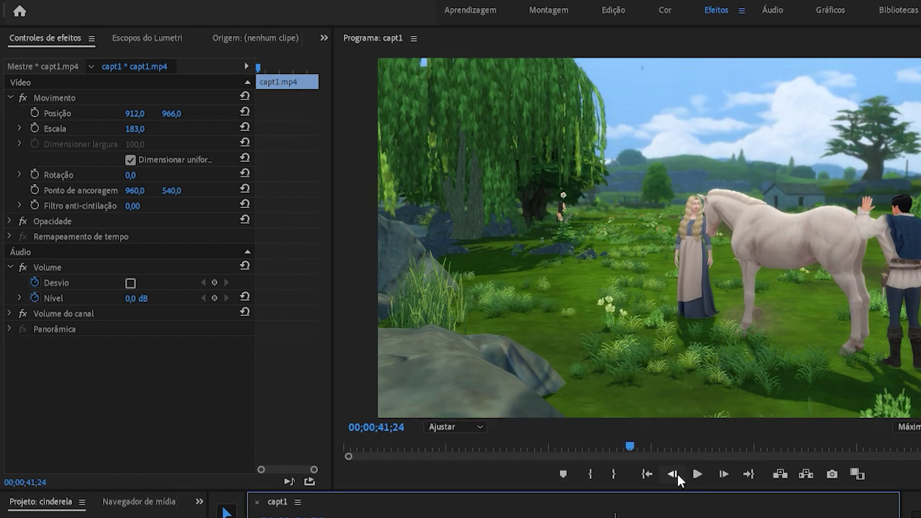
left_click(698, 475)
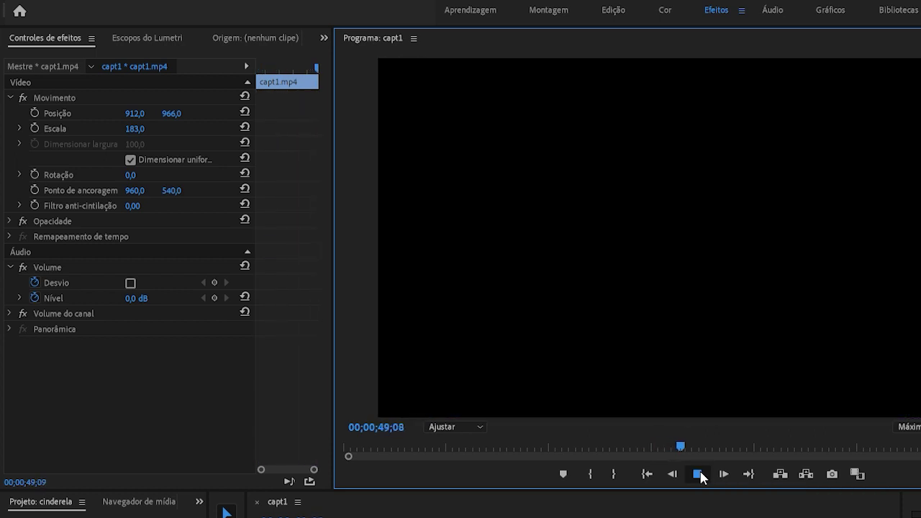
left_click(698, 475)
- Move the shot under the subtitle "Estou apenas observando" back on V1 so it starts right after the reframed close-up
key("shift+3")
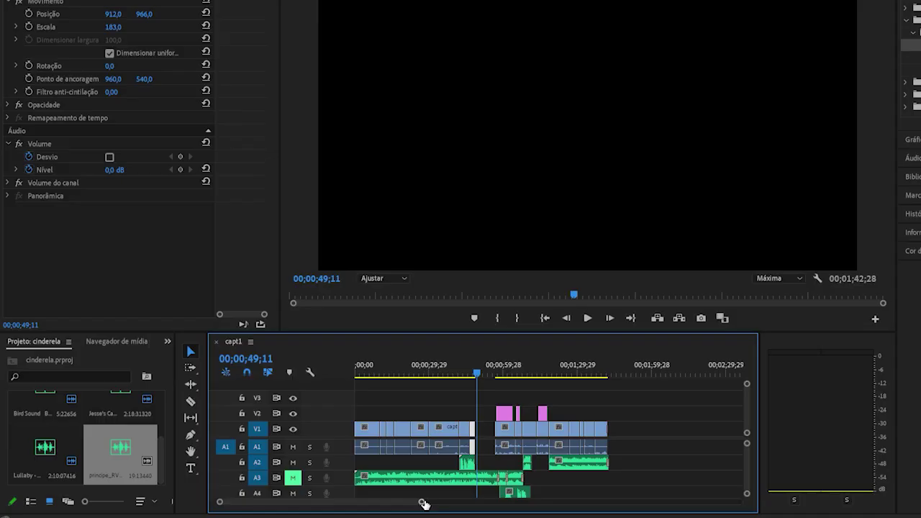
left_click_drag(424, 503, 377, 503)
left_click_drag(674, 434, 586, 434)
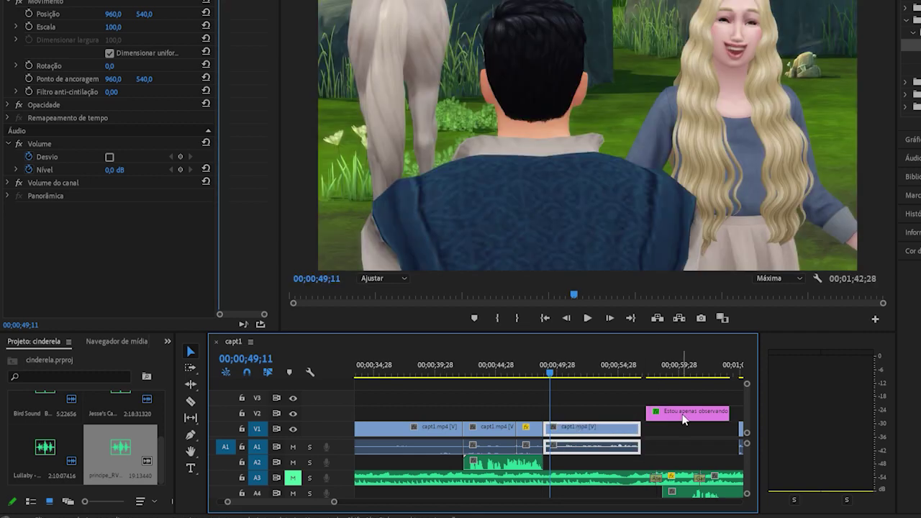
- Delete the subtitle "Estou apenas observando como é perfeita a natureza. Você não acha?" from V2
left_click(684, 419)
left_click(684, 364)
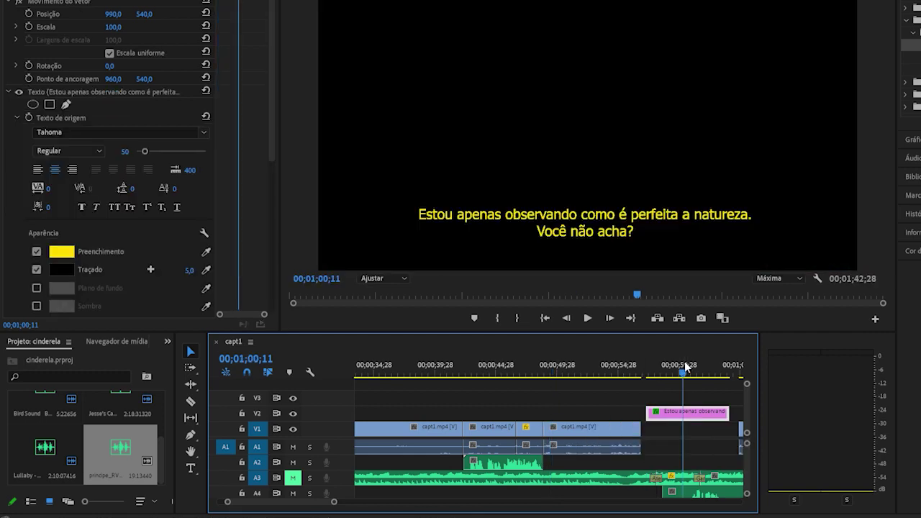
key("Delete")
left_click(582, 370)
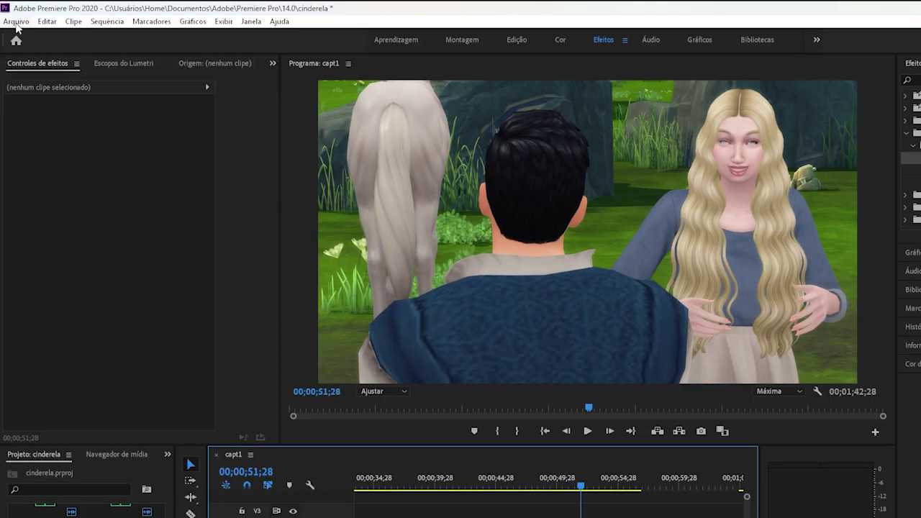
- Import cinderela_RVC_1 from the desktop and place it on A2 at the start of the shot facing Cinderella
left_click(16, 22)
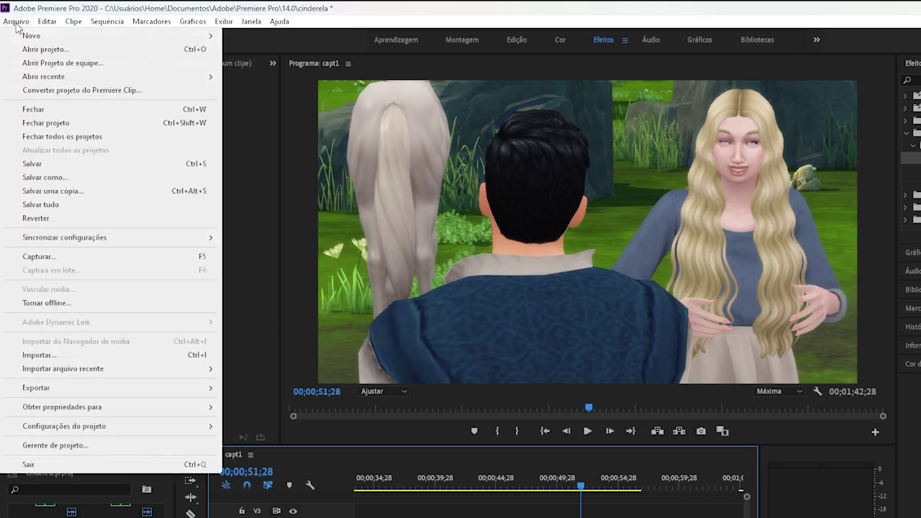
left_click(74, 356)
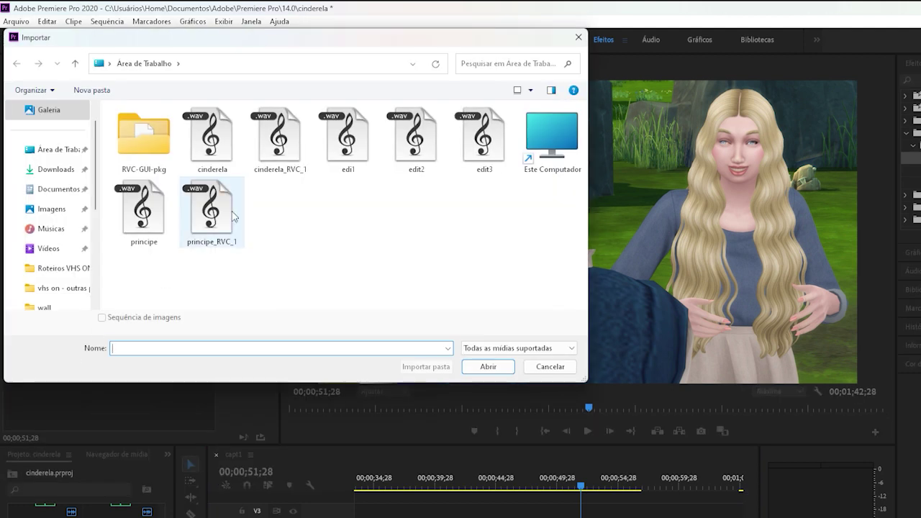
left_click(287, 134)
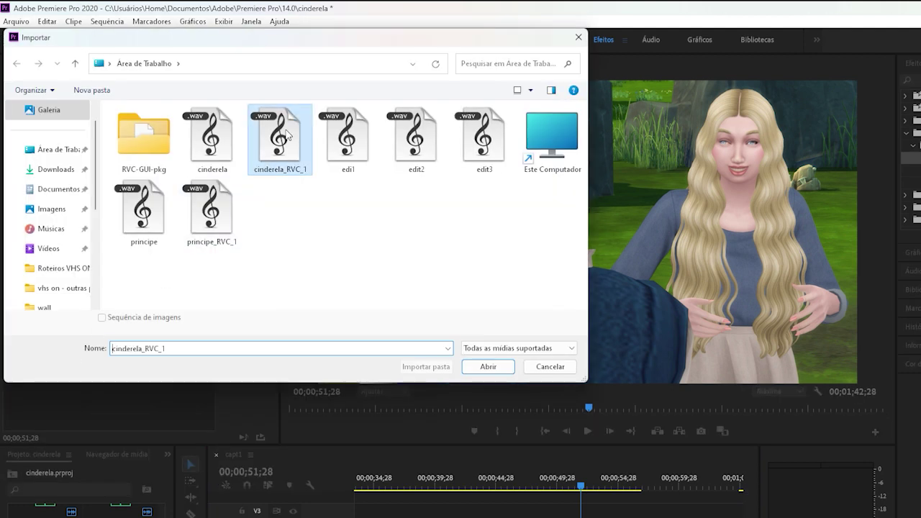
left_click(489, 367)
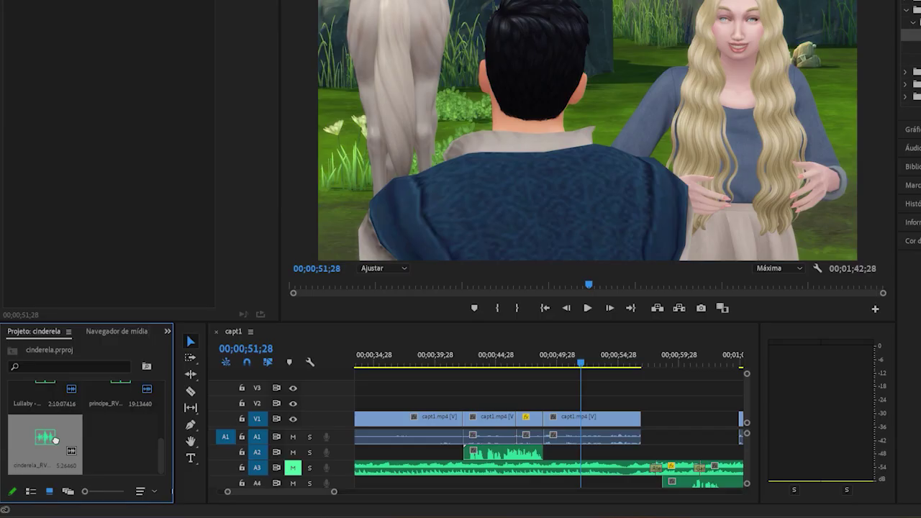
left_click_drag(56, 439, 553, 460)
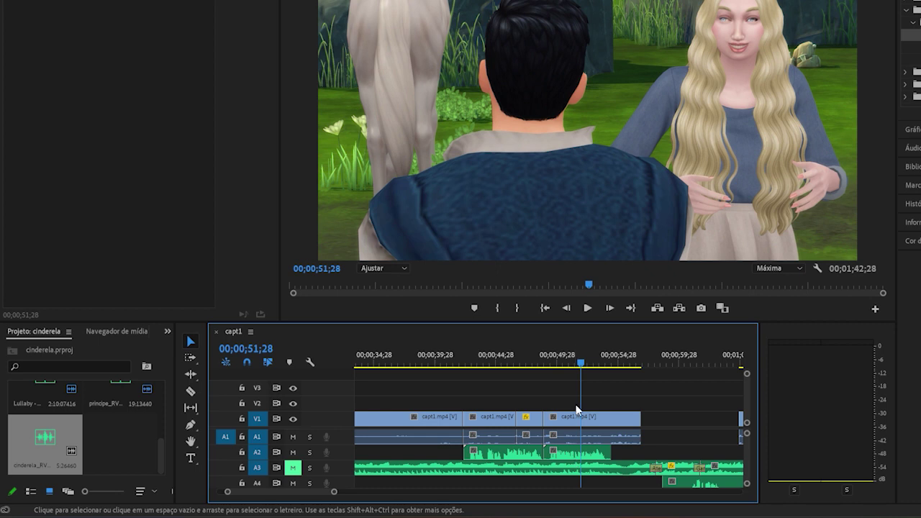
- Play the newly placed Cinderella voice line from 00;00;48;12 to the end of its clip
left_click_drag(574, 362, 541, 373)
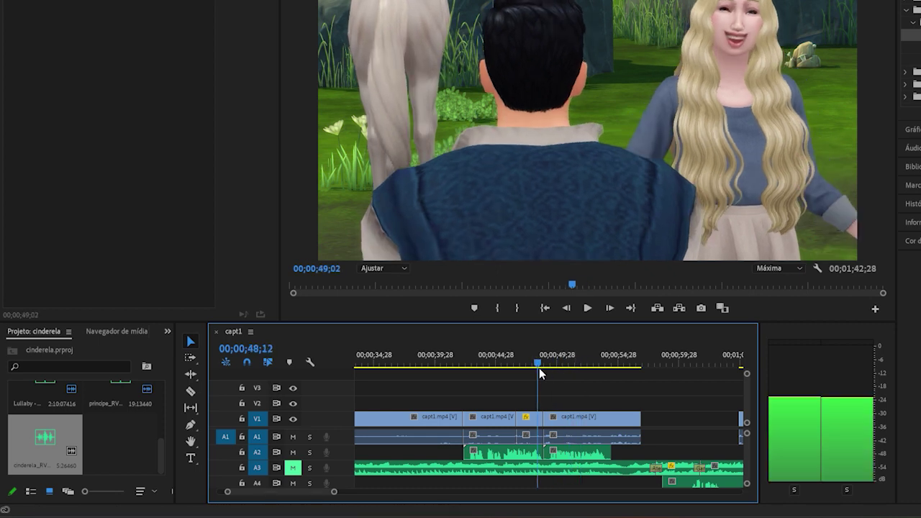
left_click(588, 308)
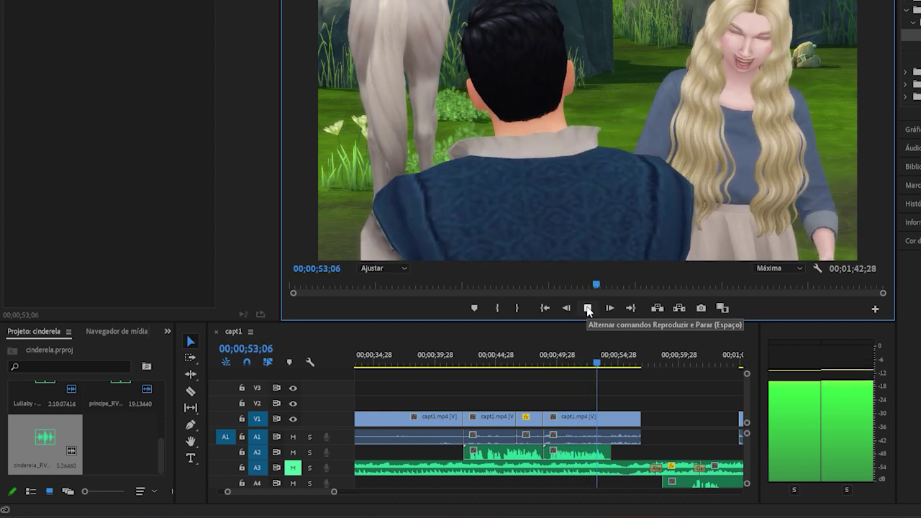
left_click(588, 308)
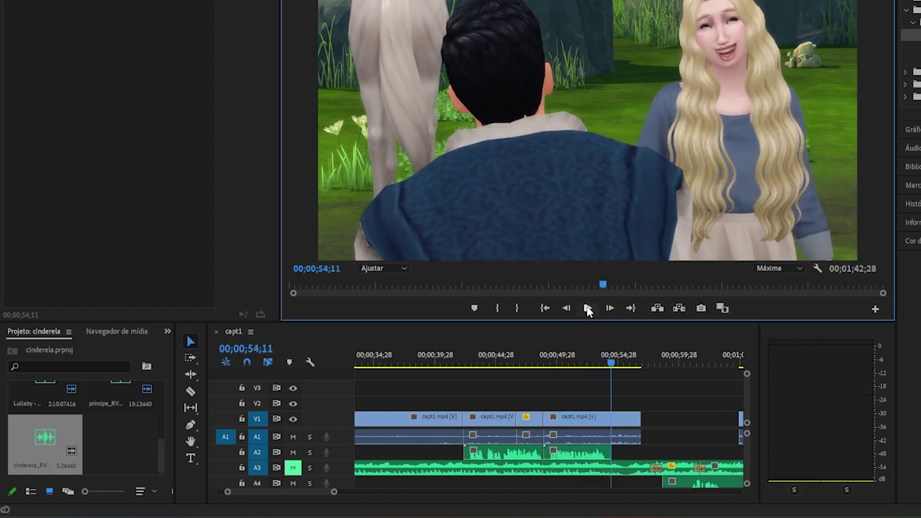
- Replay the end of the line and trim both the V1 shot and its A2 voice clip to 00;00;54;03
left_click_drag(609, 362, 597, 368)
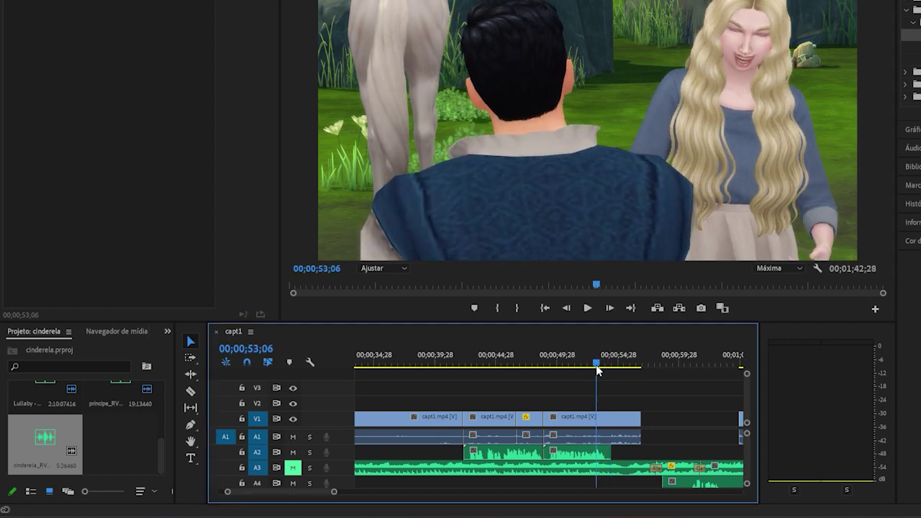
left_click(587, 308)
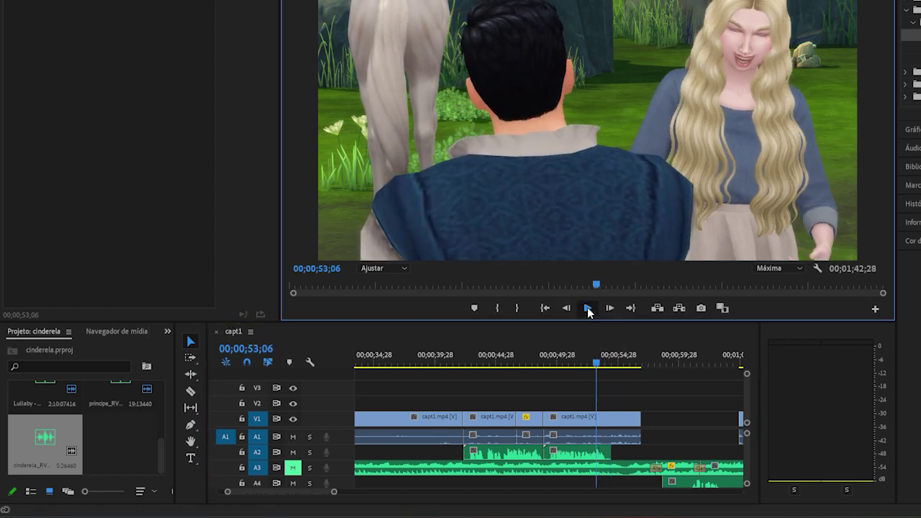
left_click(588, 308)
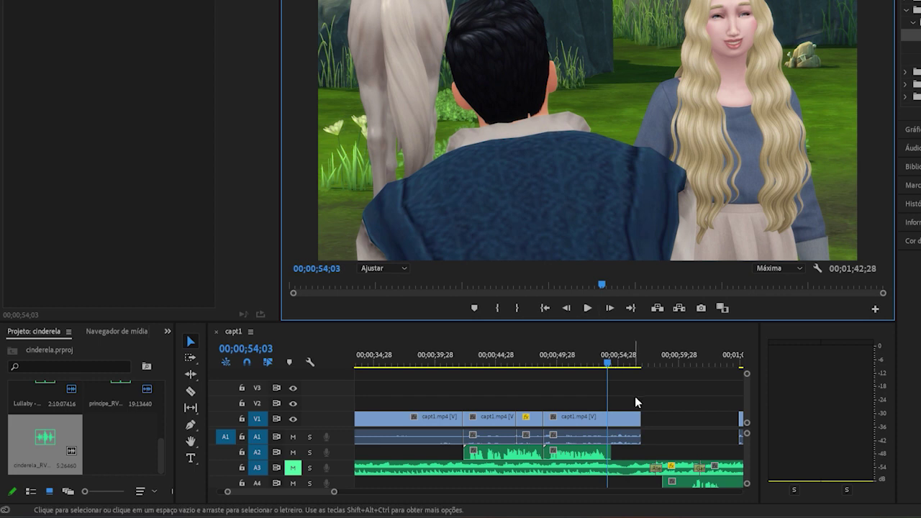
left_click_drag(637, 416, 607, 420)
left_click(608, 452)
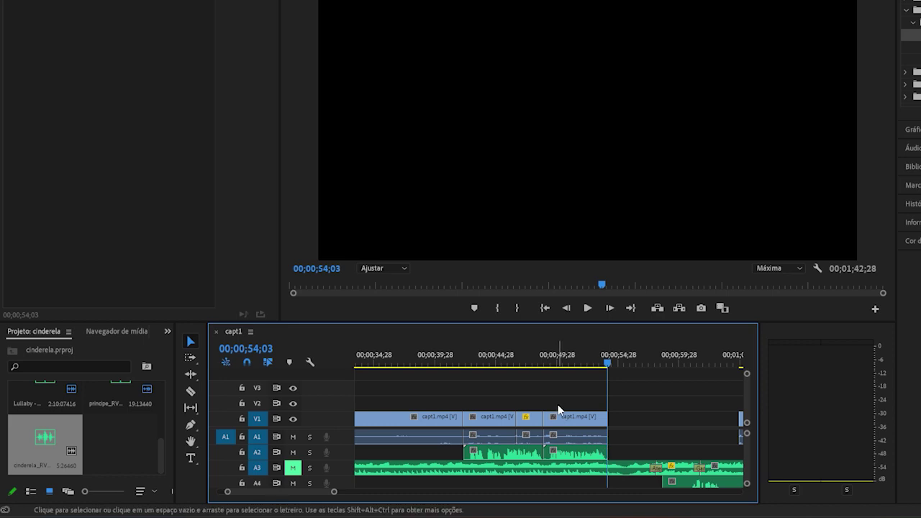
- Delete the subtitle "De fato muito linda!" and move the shot under it back to follow the trimmed Cinderella shot
left_click_drag(335, 495, 335, 494)
left_click(549, 360)
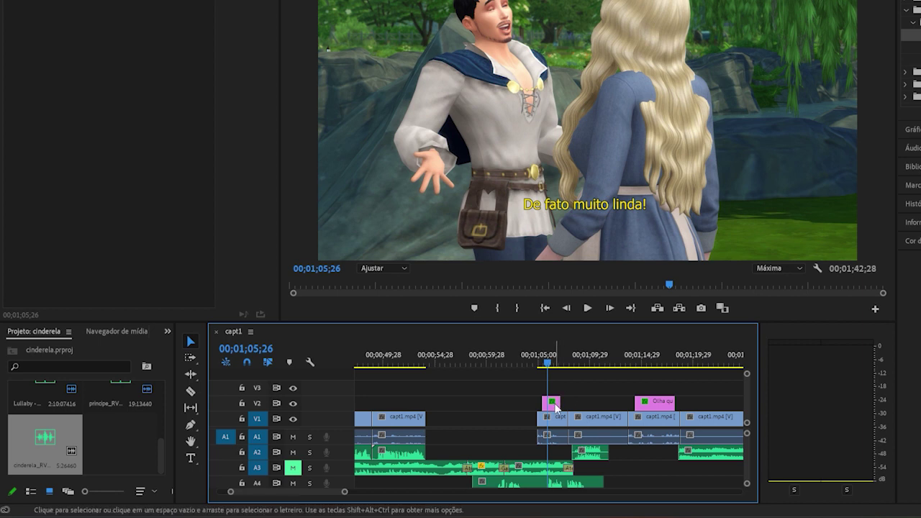
left_click(551, 401)
key("Delete")
left_click_drag(558, 420, 450, 430)
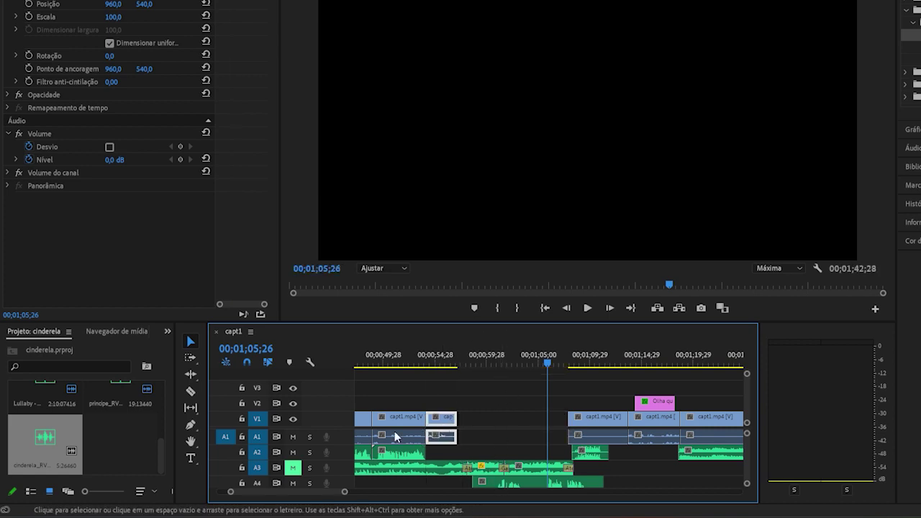
- Move the prince's voice clip from A4 up to A2 so it starts with the shot just moved back
left_click(497, 484)
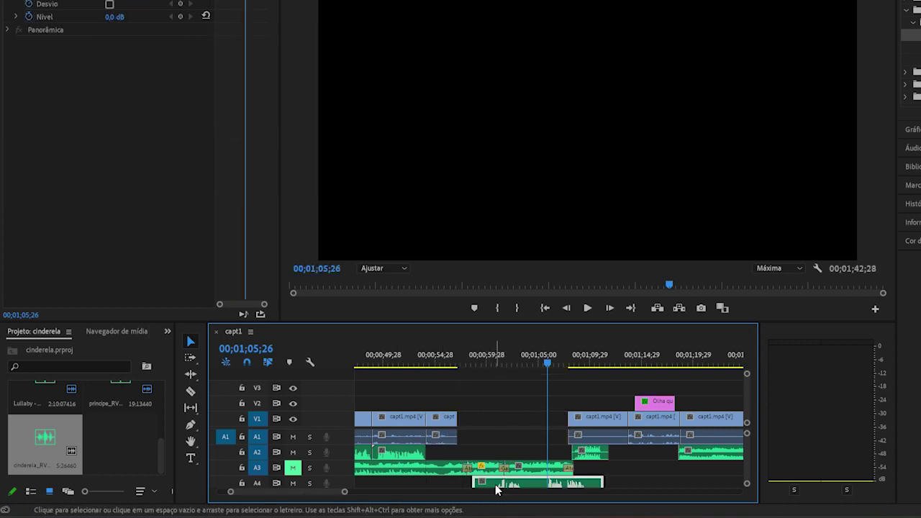
left_click_drag(504, 365, 496, 365)
left_click_drag(479, 483, 447, 453)
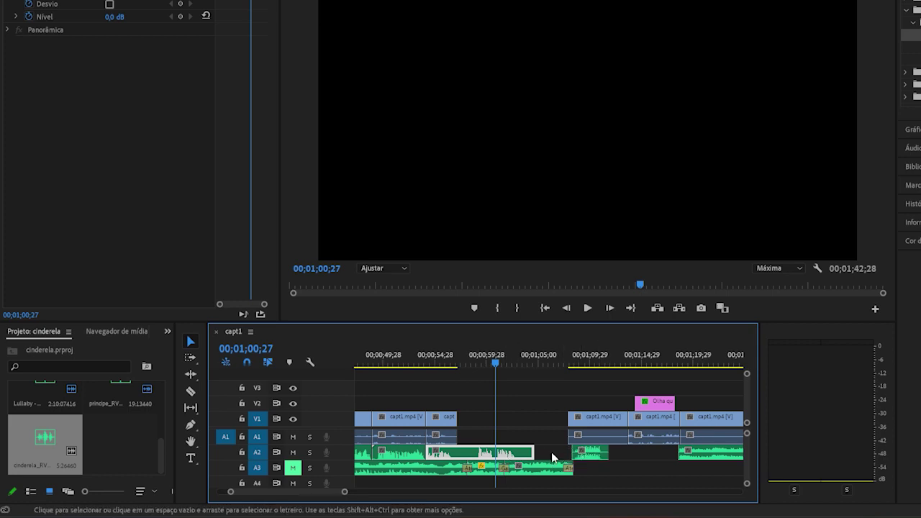
- Preview the prince's line, split its A2 clip at 00;00;57;00 and move the second part to A4
left_click(422, 365)
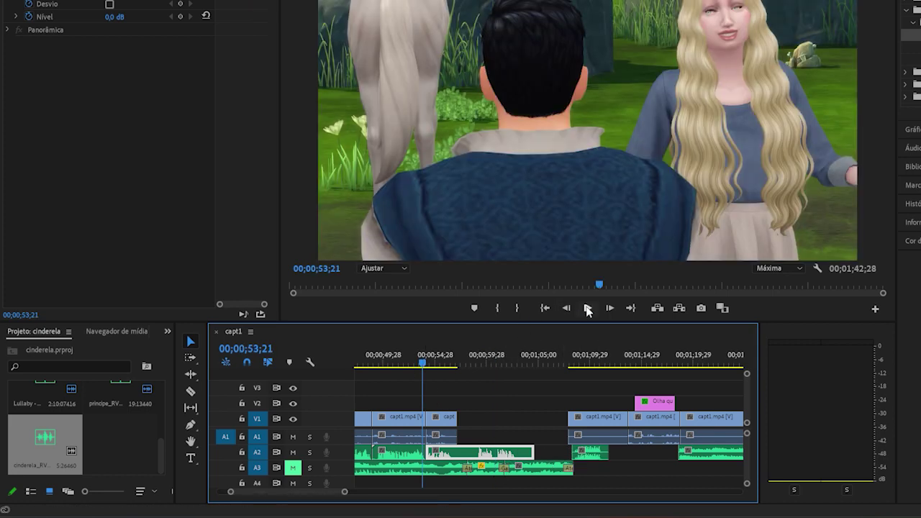
left_click(588, 308)
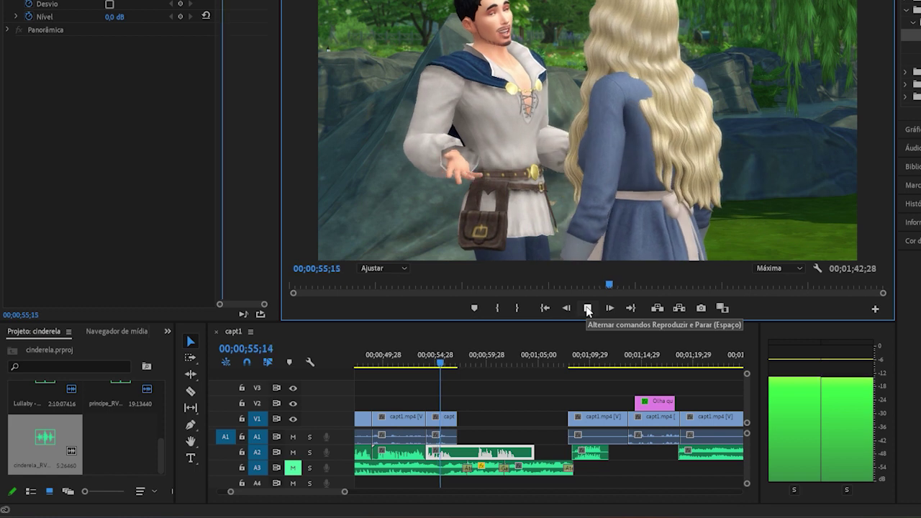
left_click(587, 308)
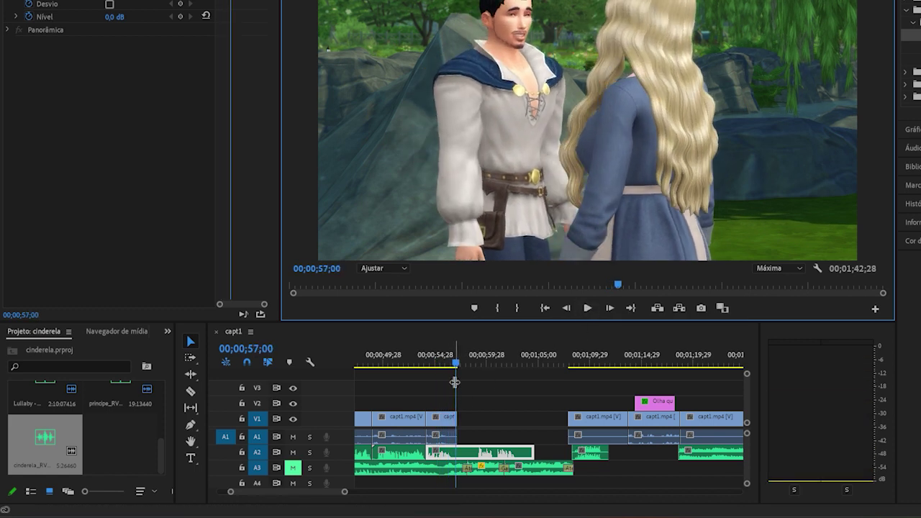
key("c")
left_click(464, 452)
key("v")
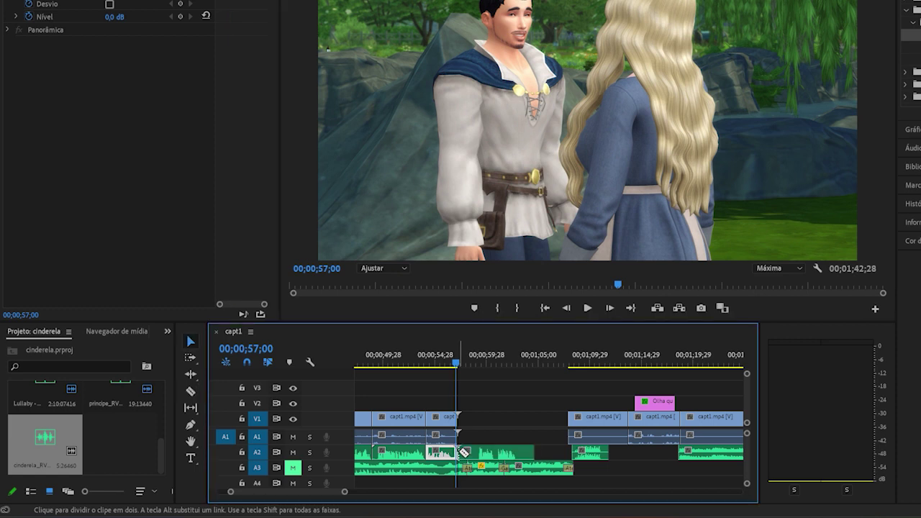
left_click_drag(480, 458, 520, 483)
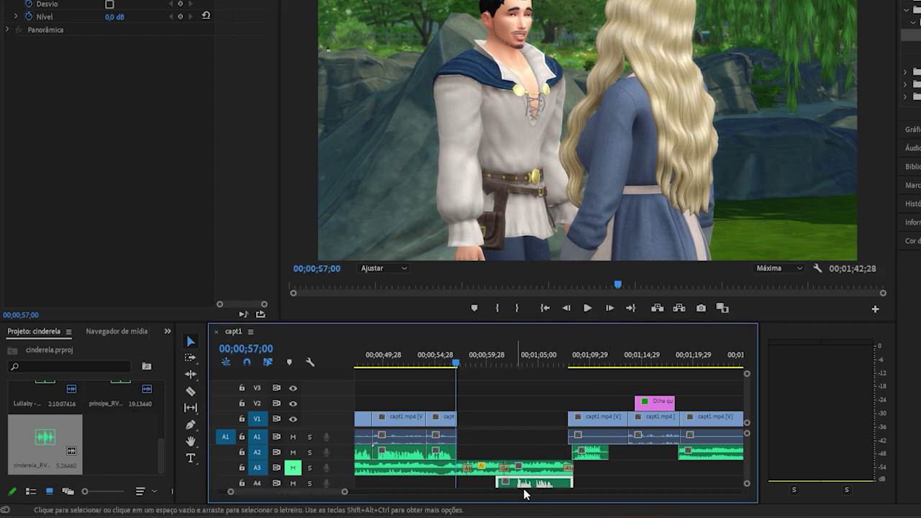
- Move the landscape shot and its A2 audio clip back against the prince's shot, and trim the shot to 00;01;00;21
left_click_drag(595, 417, 493, 425)
left_click(590, 452)
left_click_drag(590, 452, 476, 452)
left_click(587, 308)
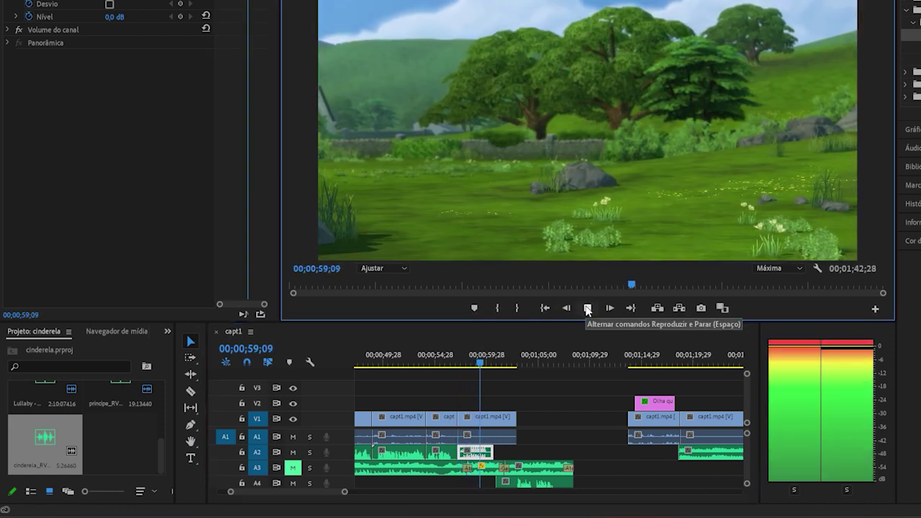
left_click(587, 308)
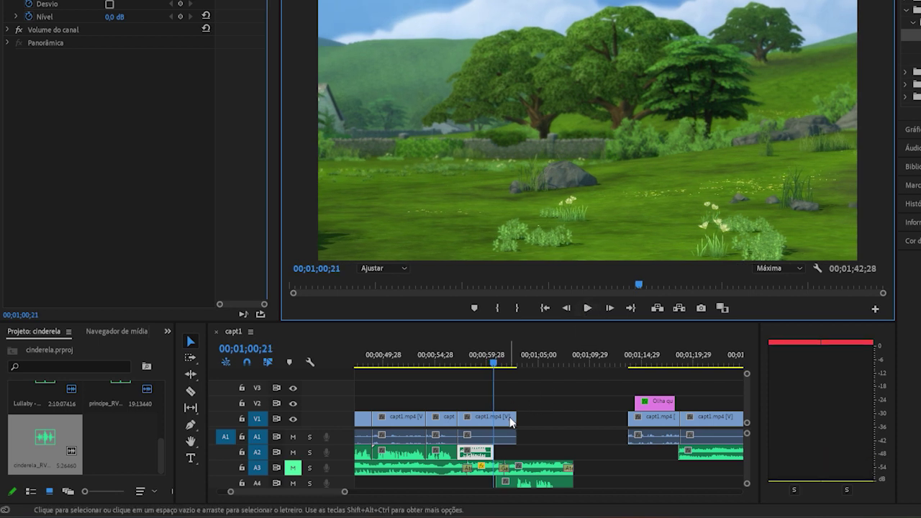
left_click_drag(515, 419, 493, 420)
- Move the next prince shot back against the landscape shot and delete the subtitle "Olha que musica linda" from V2
left_click_drag(654, 416, 523, 426)
left_click(651, 405)
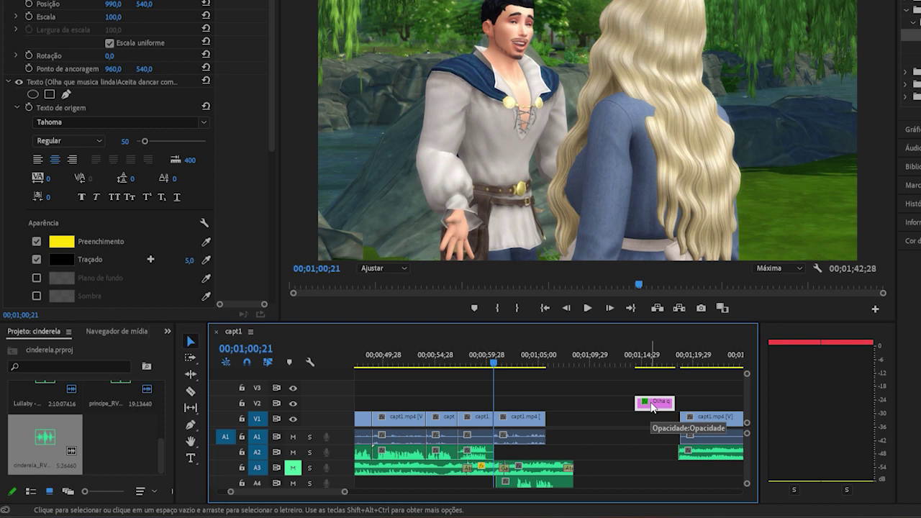
key("Delete")
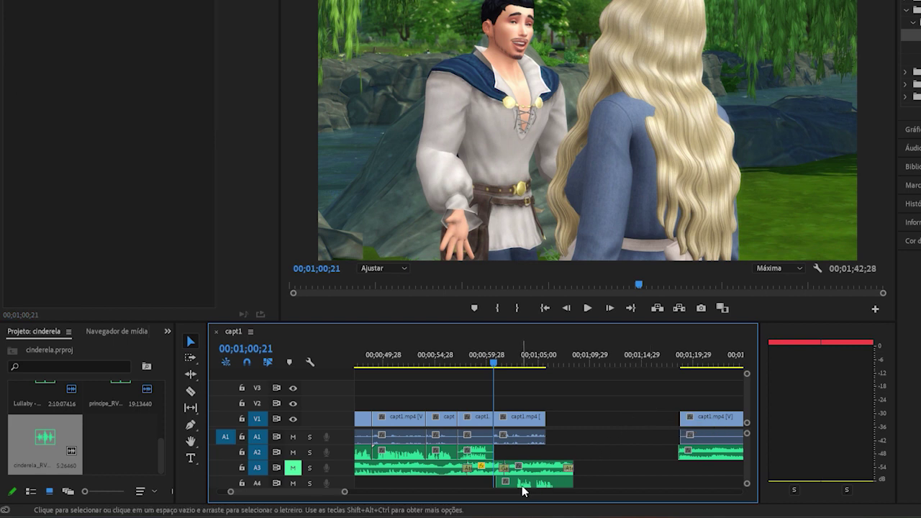
- Move the remaining prince voice clip from A4 to A2, cut its silent opening and start it with the last moved shot
left_click_drag(521, 489, 529, 455)
left_click(515, 353)
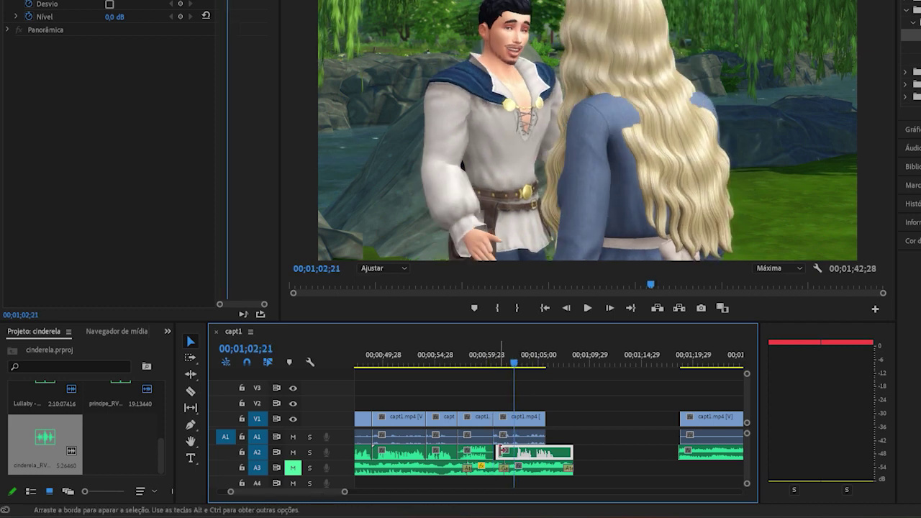
left_click_drag(498, 452, 516, 459)
- Play the prince's line from just before its shot through 00;01;06;13 to check the timing
left_click(490, 360)
left_click(584, 308)
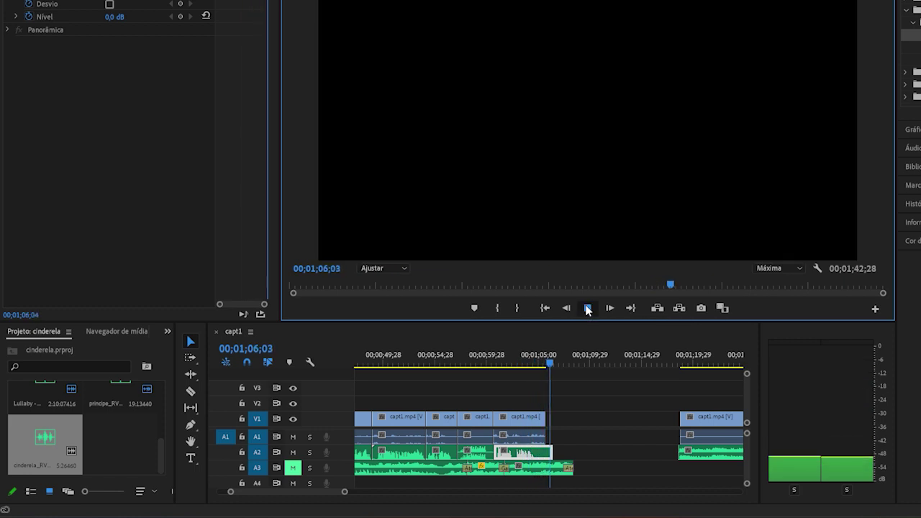
left_click(588, 308)
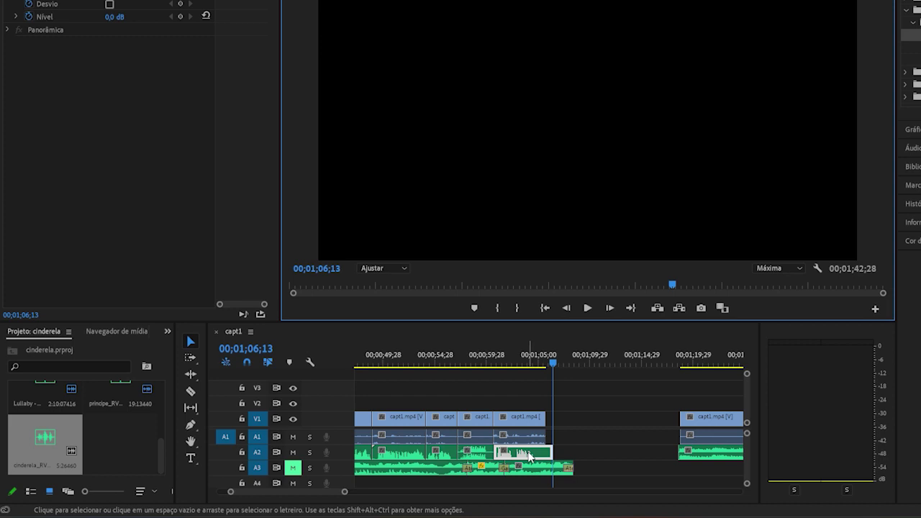
- Cut the trailing silence off the prince's A2 voice clip and match the end of the V1 shot to it
mouse_move(542, 423)
left_mouse_down()
mouse_move(568, 422)
mouse_move(551, 427)
left_mouse_up()
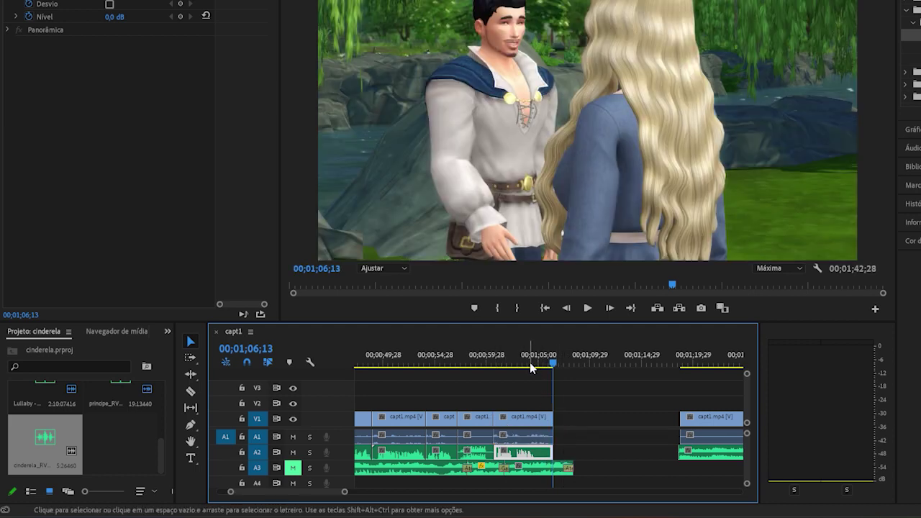
left_click_drag(529, 363, 536, 358)
left_click_drag(552, 452, 542, 453)
mouse_move(497, 419)
left_mouse_down()
mouse_move(530, 419)
mouse_move(495, 418)
left_mouse_up()
- Play the retimed shot and voice line from 00;01;00;09 to just past the shot's end
left_click(490, 358)
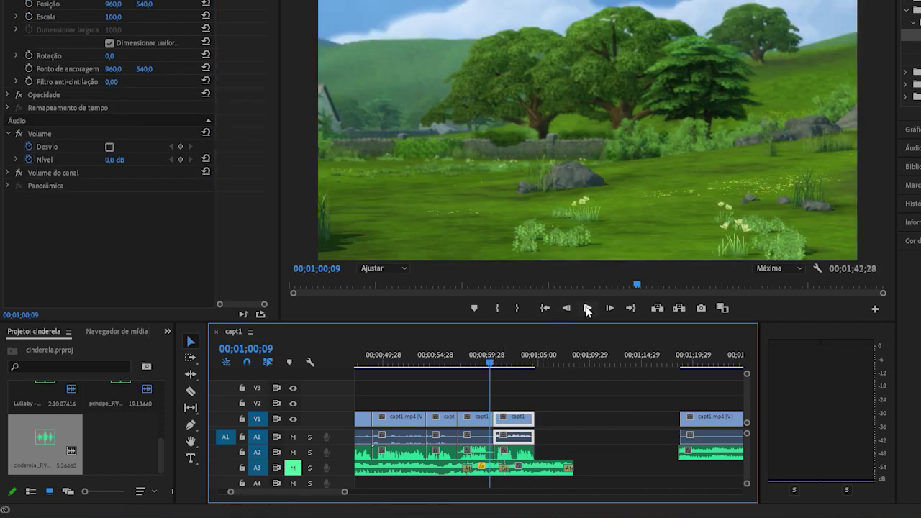
left_click(588, 307)
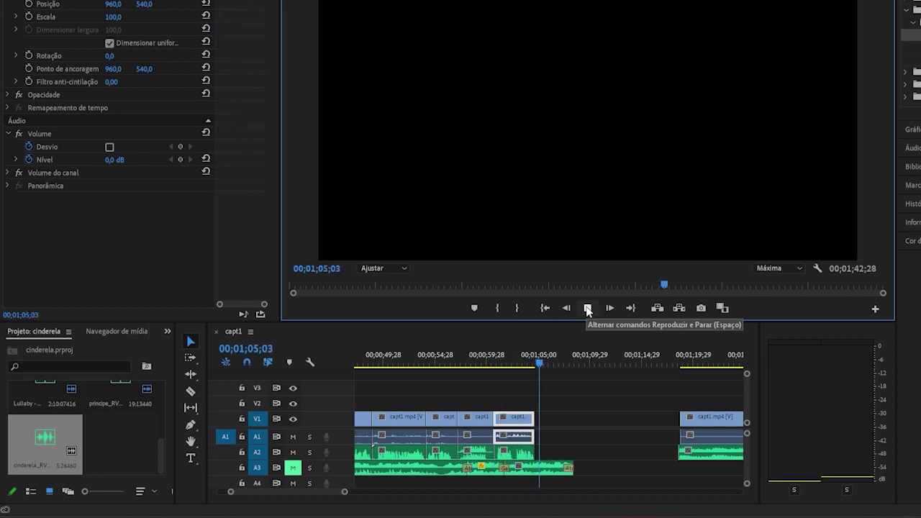
left_click(588, 308)
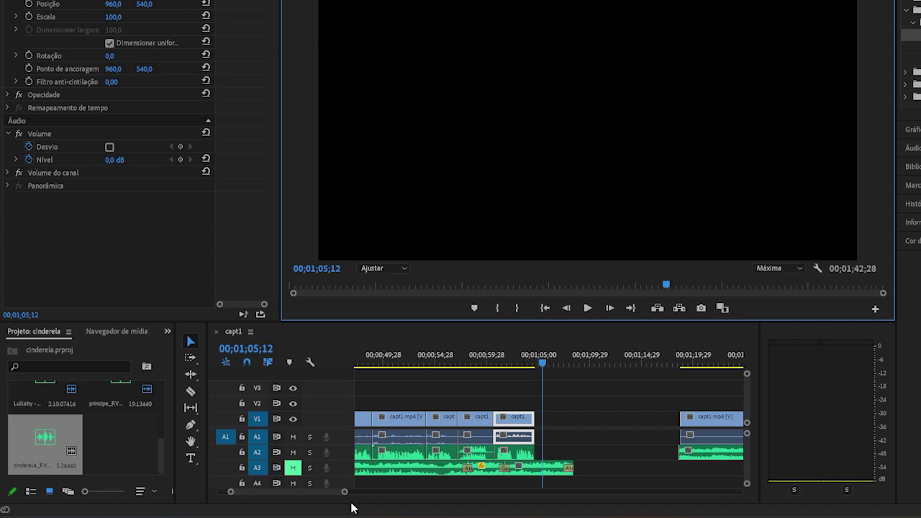
- Select all the remaining video and audio clips after the gap and move them back together against the trimmed prince shot
left_click_drag(345, 493, 399, 493)
left_click_drag(603, 386, 599, 464)
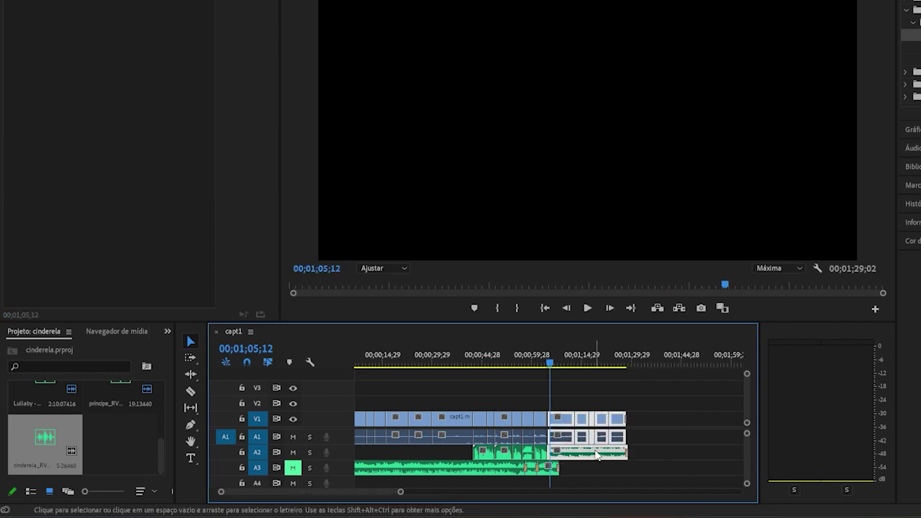
- Close the small gaps on V1 by moving the tree shot back against the prince shot and the four following clips against the tree shot
left_click_drag(401, 492, 315, 492)
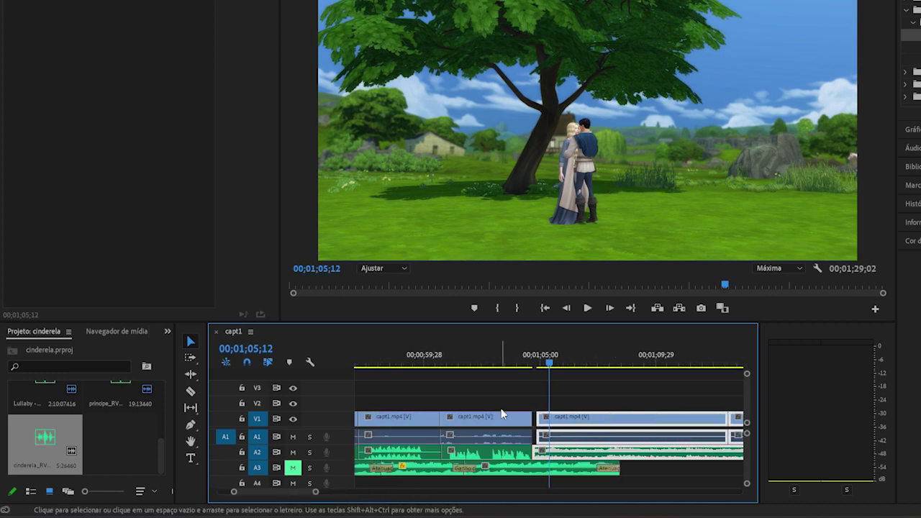
left_click(574, 398)
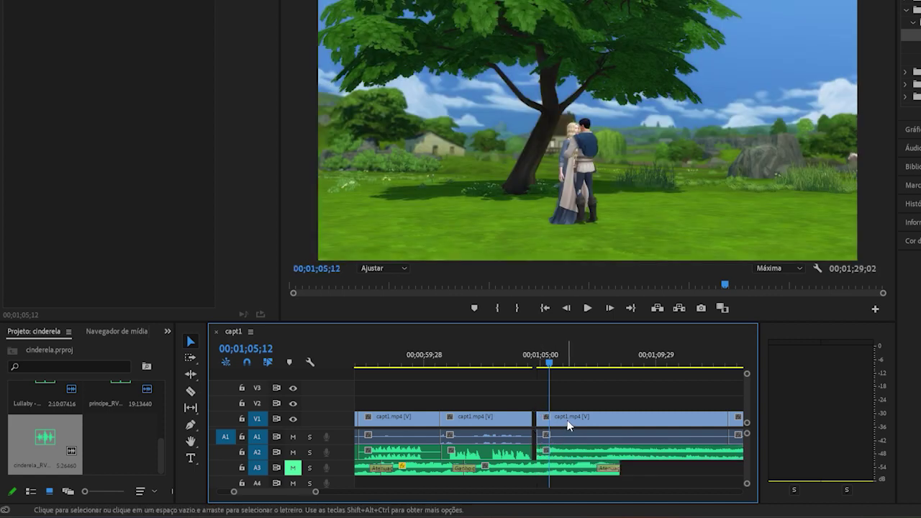
left_click_drag(572, 416, 577, 421)
scroll(308, 495, "right", 5)
scroll(309, 494, "left", 5)
scroll(310, 494, "right", 3)
left_click_drag(314, 495, 329, 494)
left_click_drag(511, 381, 589, 441)
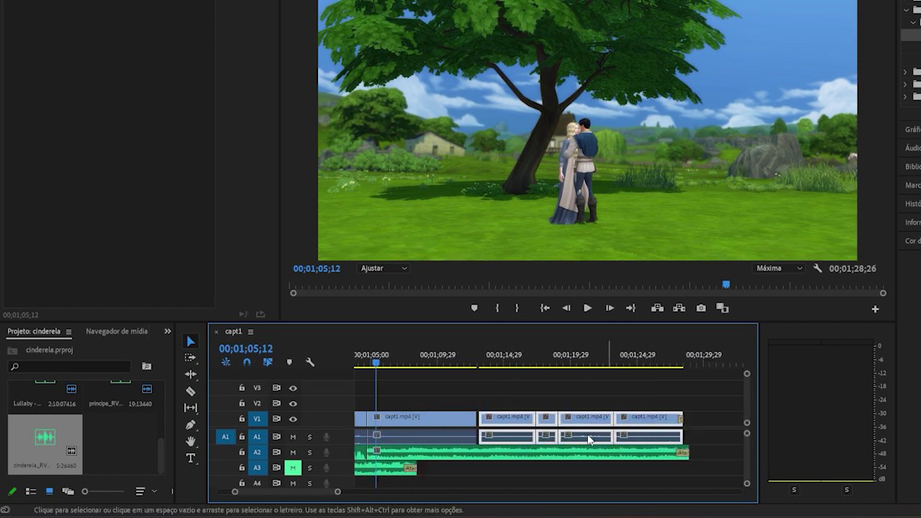
left_click_drag(530, 436, 528, 436)
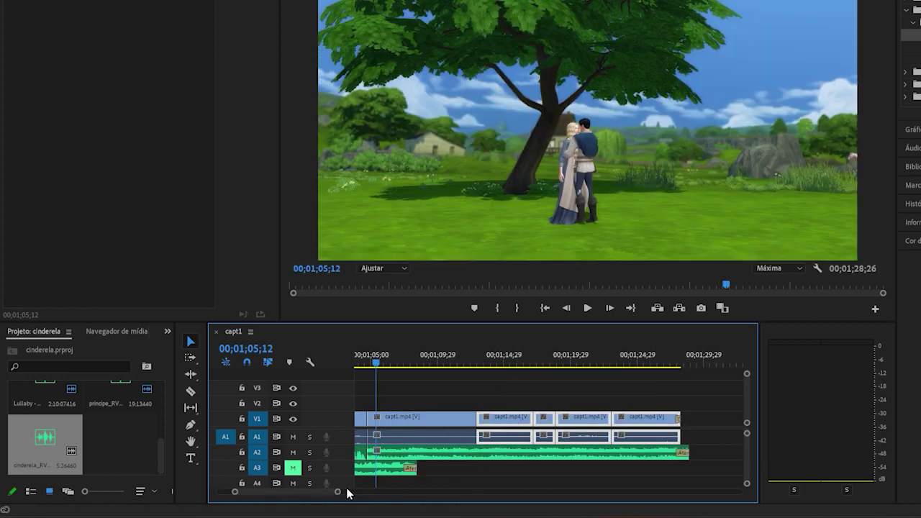
- Delete the leftover music pieces on A3 and extend the main music clip to the start of the tree shot
left_click_drag(339, 494, 380, 493)
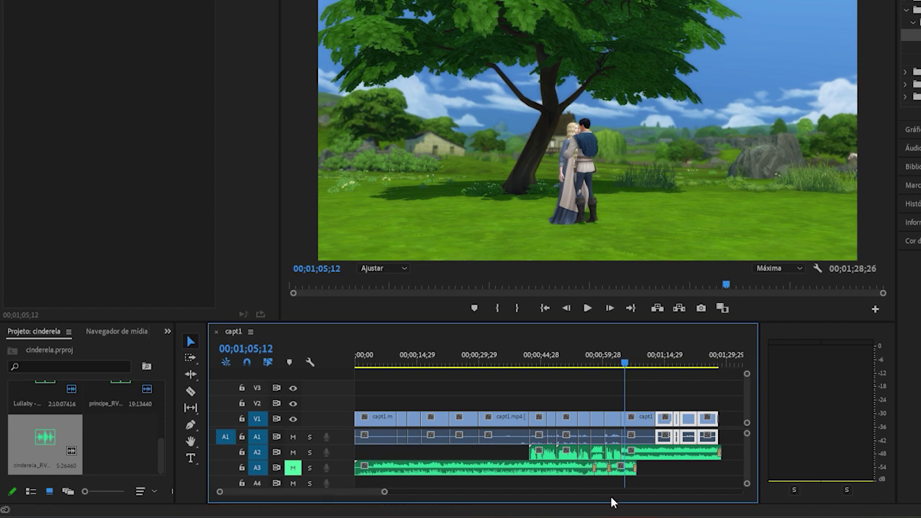
left_click(630, 473)
key("Delete")
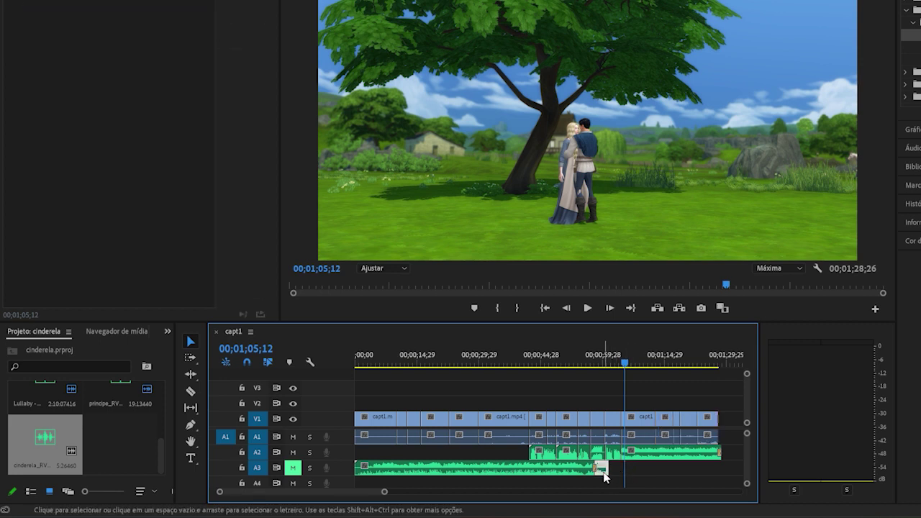
mouse_move(603, 471)
left_mouse_down()
mouse_move(596, 469)
mouse_move(620, 471)
left_mouse_up()
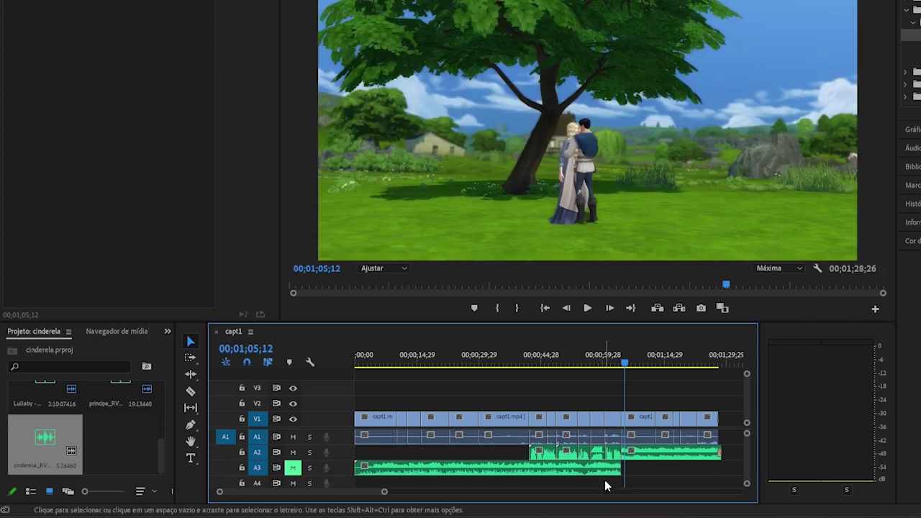
- Split the A3 music where the A2 dialogue begins and apply an exponential fade audio transition at the cut
key("c")
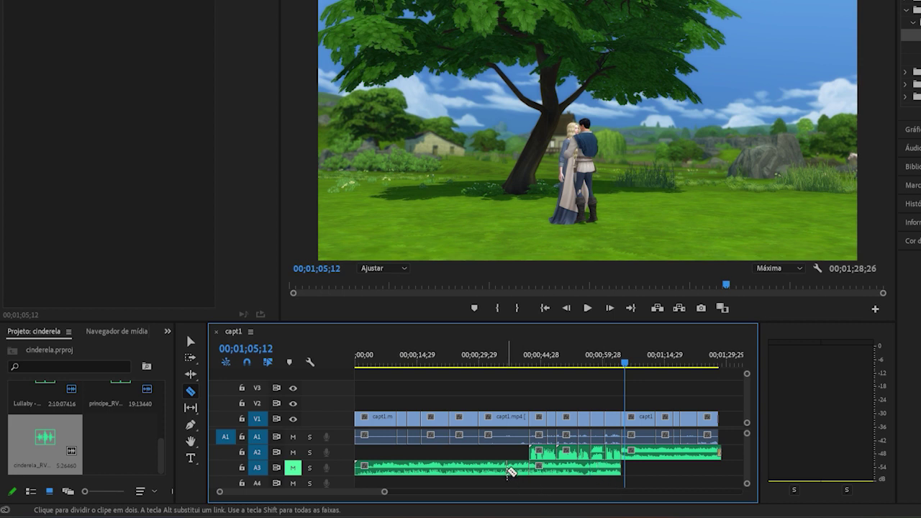
key("v")
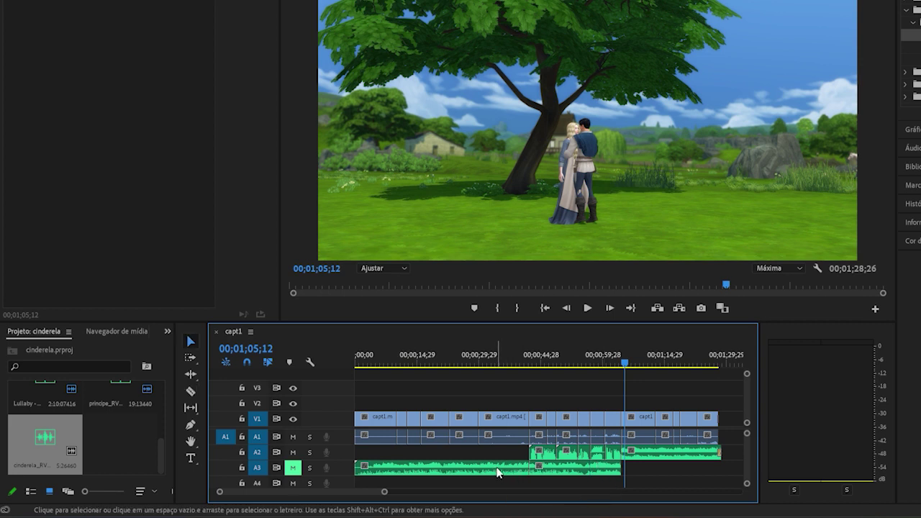
left_click(560, 469)
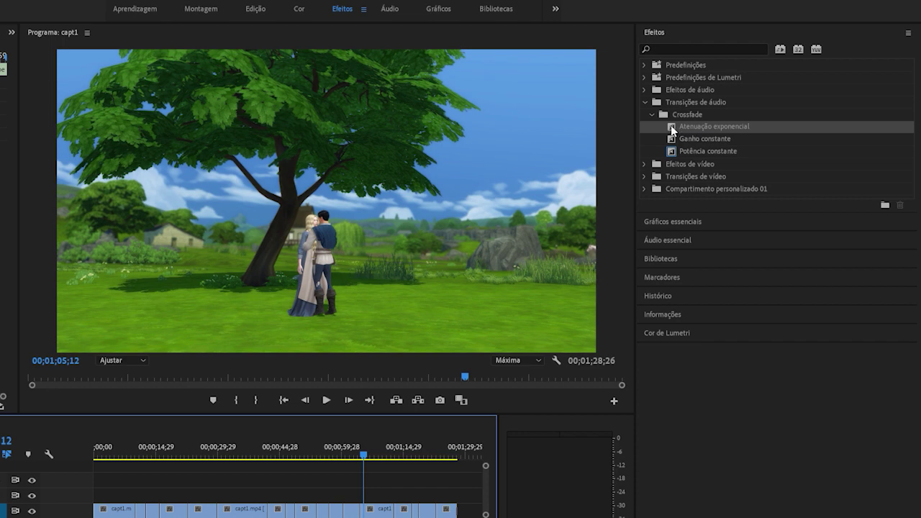
left_click_drag(670, 125, 260, 517)
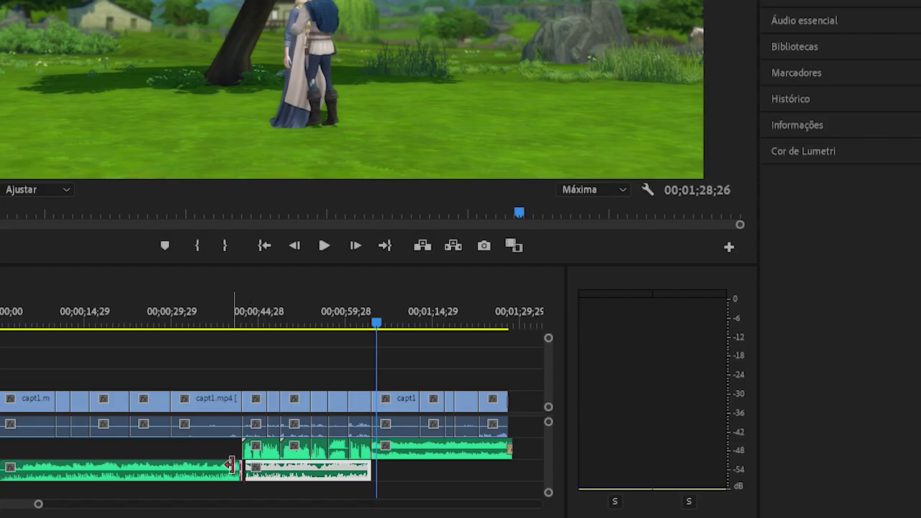
left_click_drag(231, 464, 233, 465)
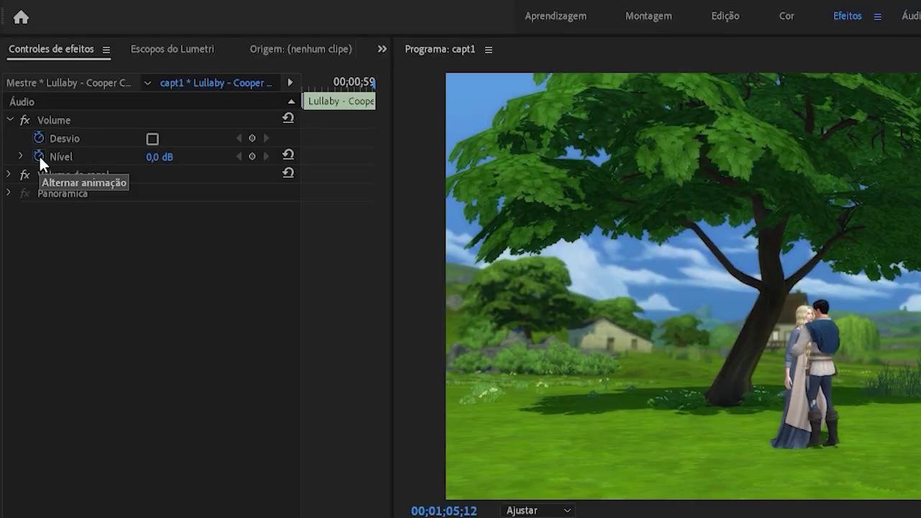
- Turn off level keyframing for the music clip under the dialogue and set its volume level to -10 dB
left_click(39, 154)
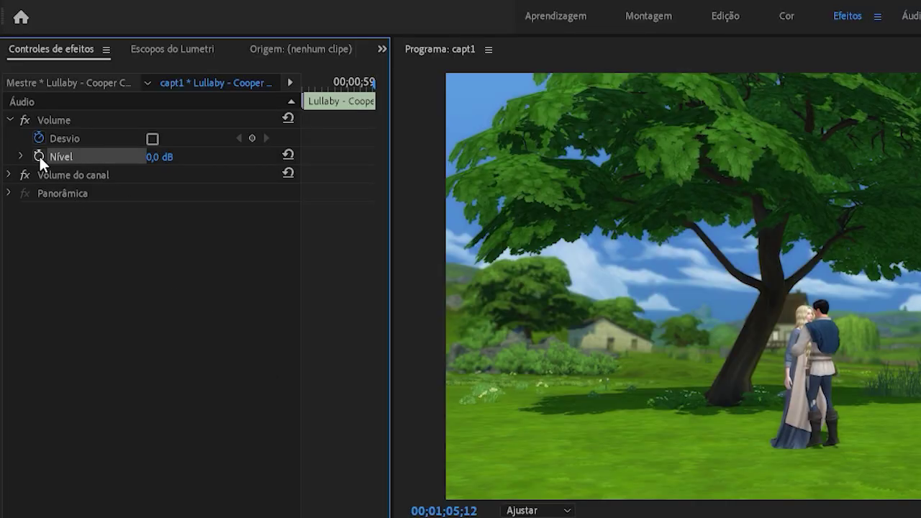
left_click(158, 159)
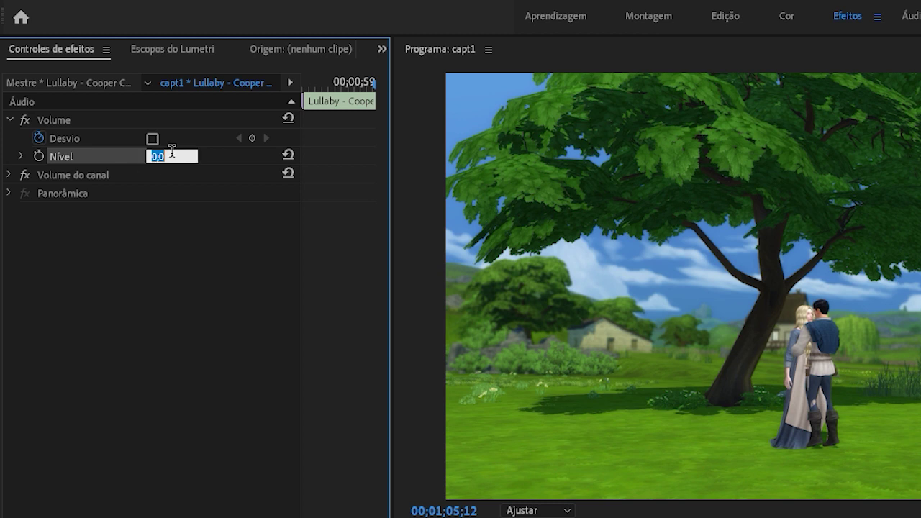
type("-10")
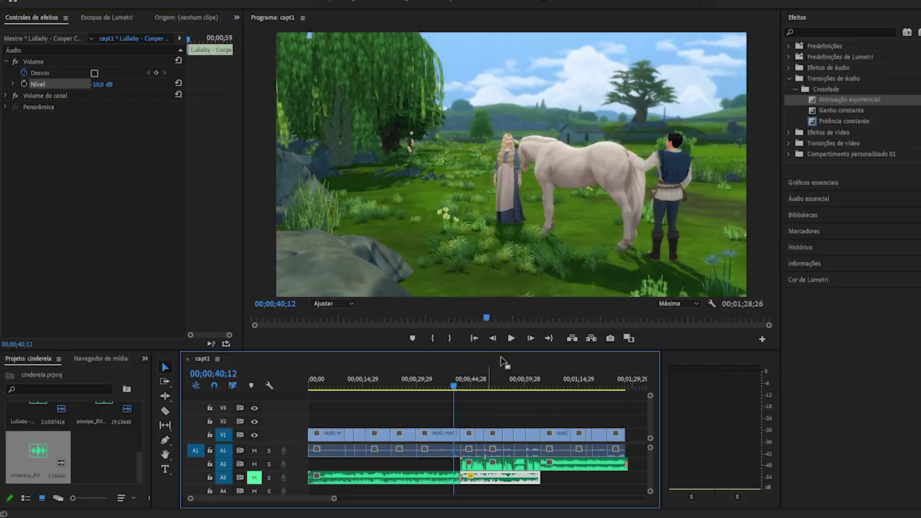
- Unmute the A3 music track and play the lead-in and opening dialogue to compare the music and voice volumes
left_click(512, 338)
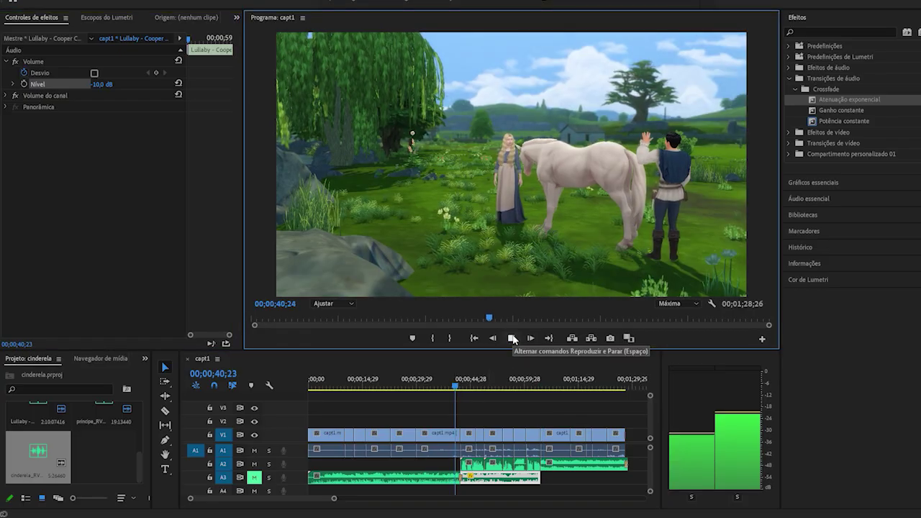
left_click(512, 339)
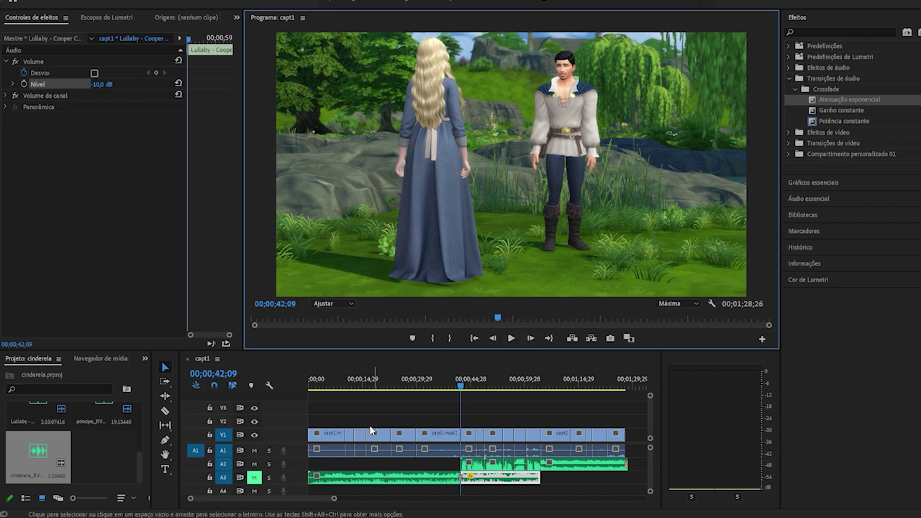
left_click(256, 479)
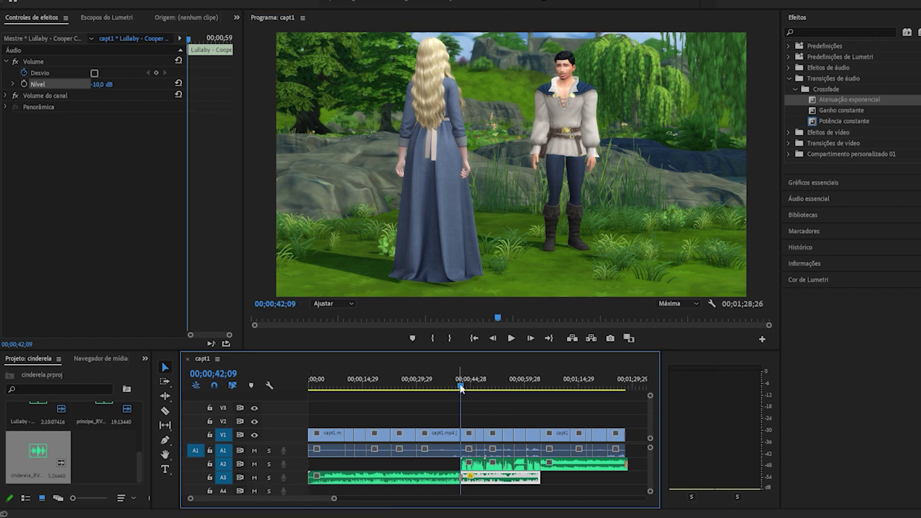
left_click(452, 386)
left_click(511, 338)
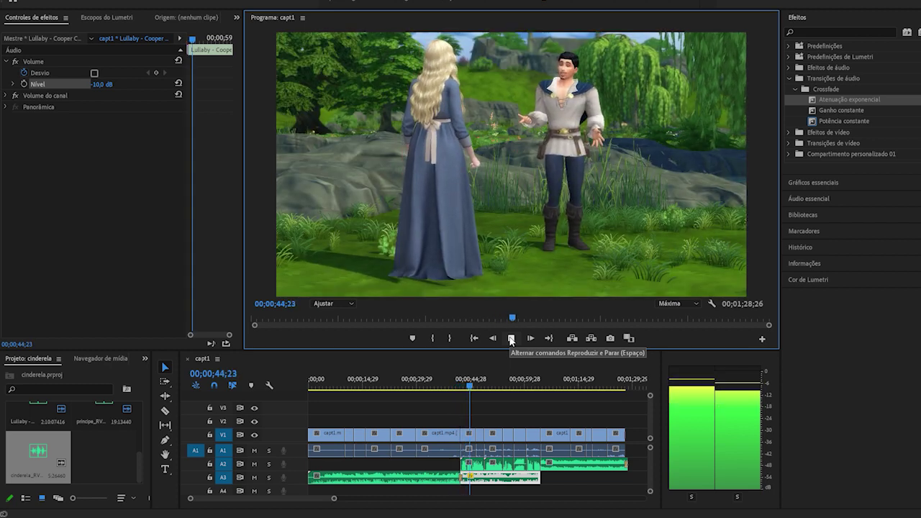
left_click(511, 338)
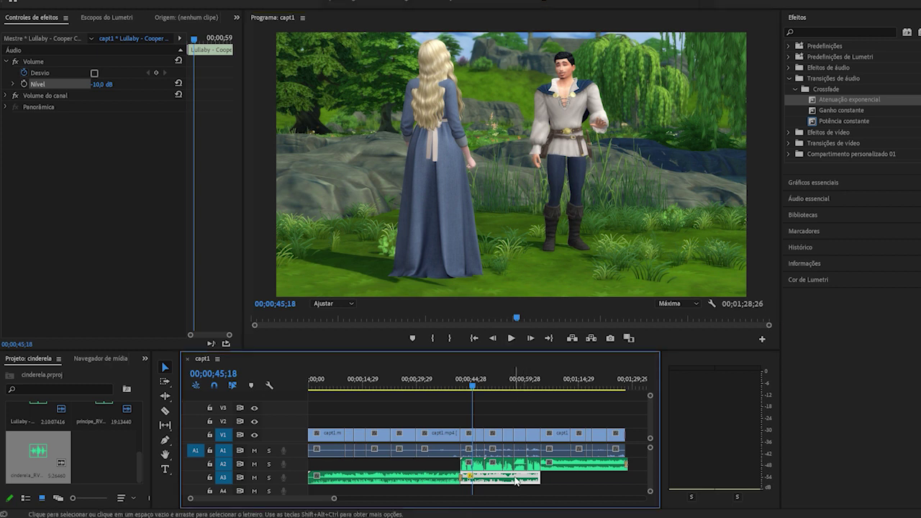
- Set the dialogue section's music level to -12 dB and play from 00;00;45;18 to 00;00;54;03 to check the balance
left_click(105, 84)
type("-12")
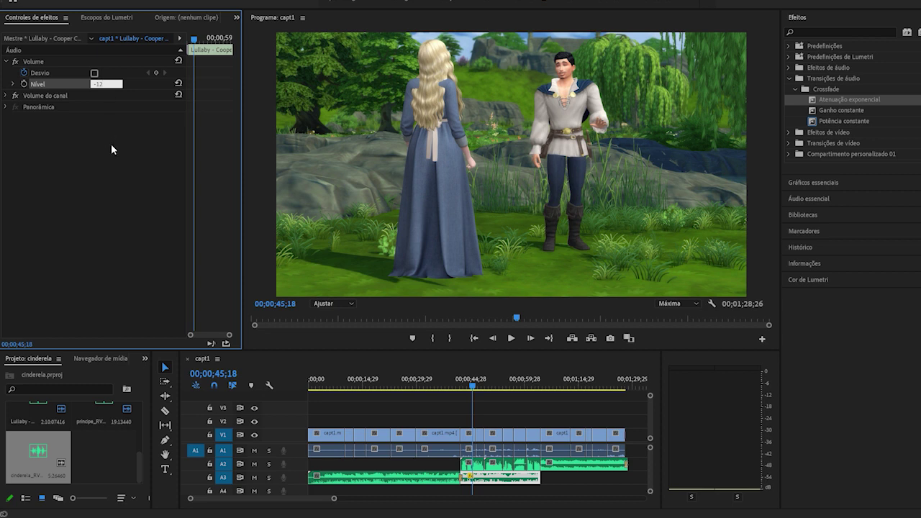
left_click(111, 150)
left_click(517, 345)
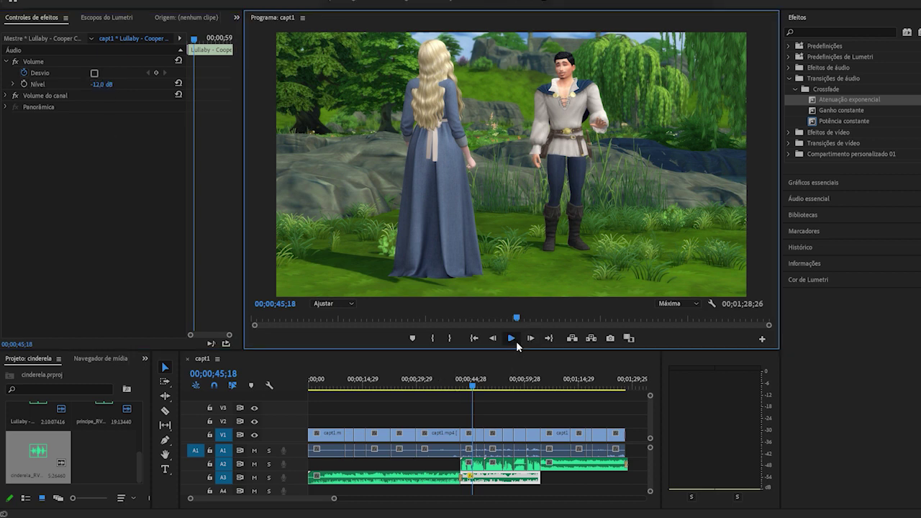
left_click(515, 342)
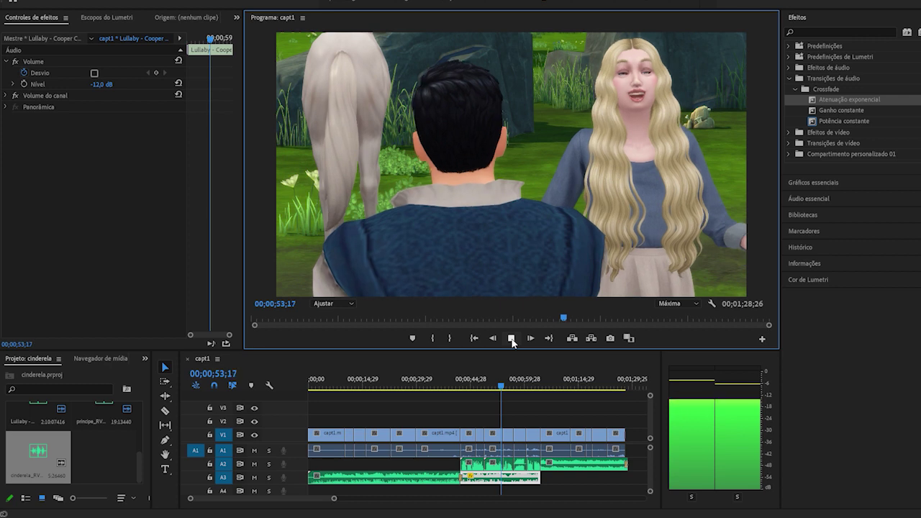
left_click(512, 338)
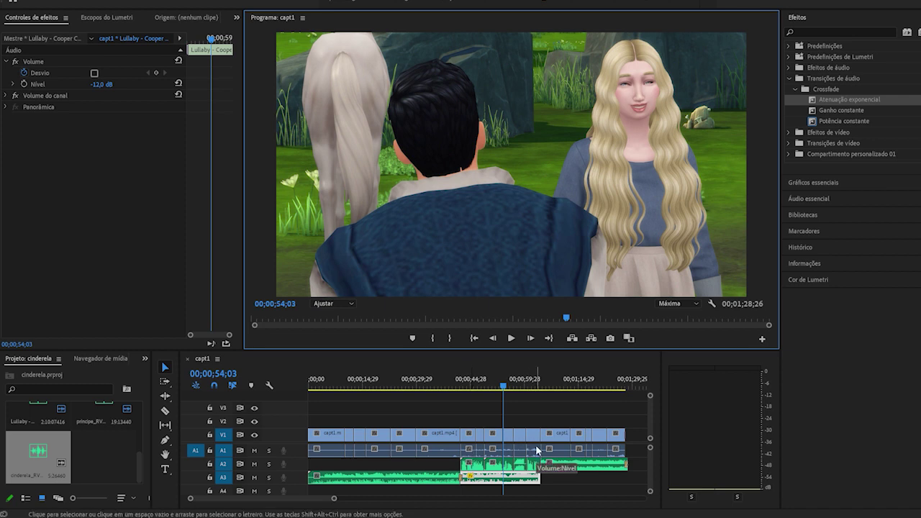
- Mute the original game audio on A1 and play from 00;00;54;03 into the tree shot to check the mix
left_click(254, 451)
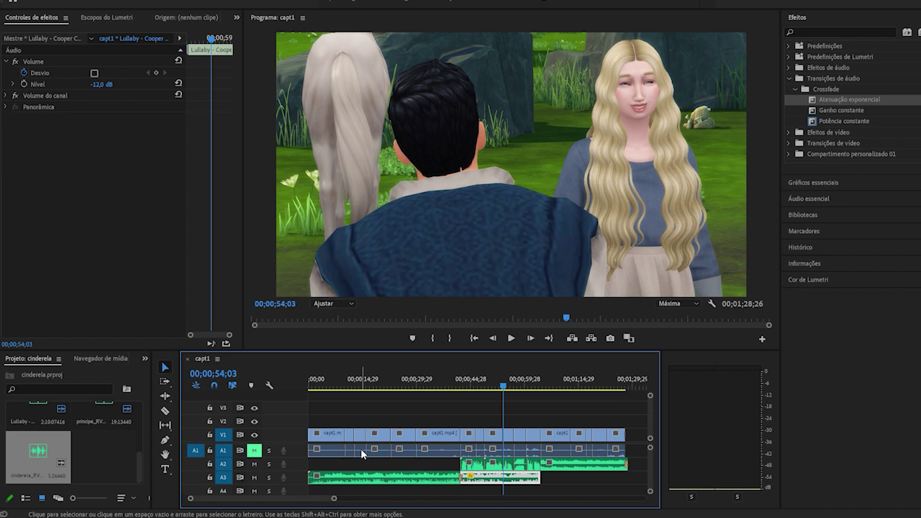
left_click(511, 339)
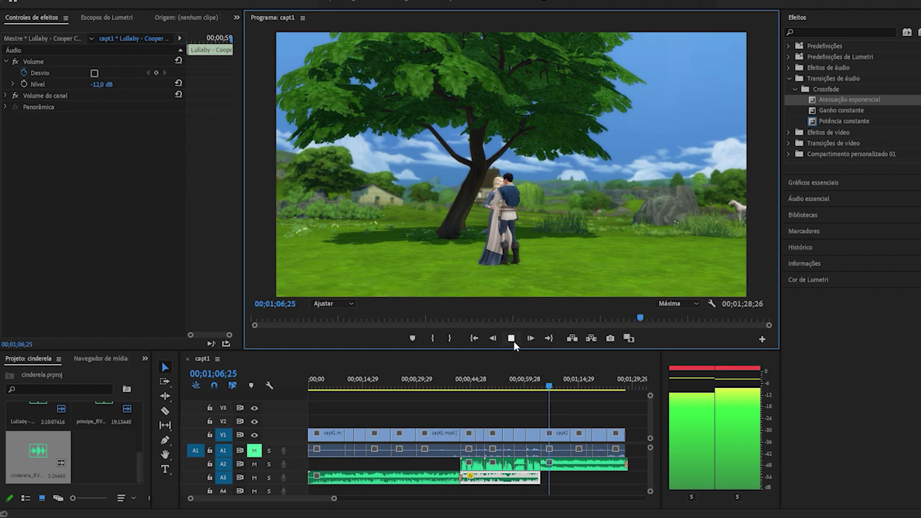
left_click(513, 340)
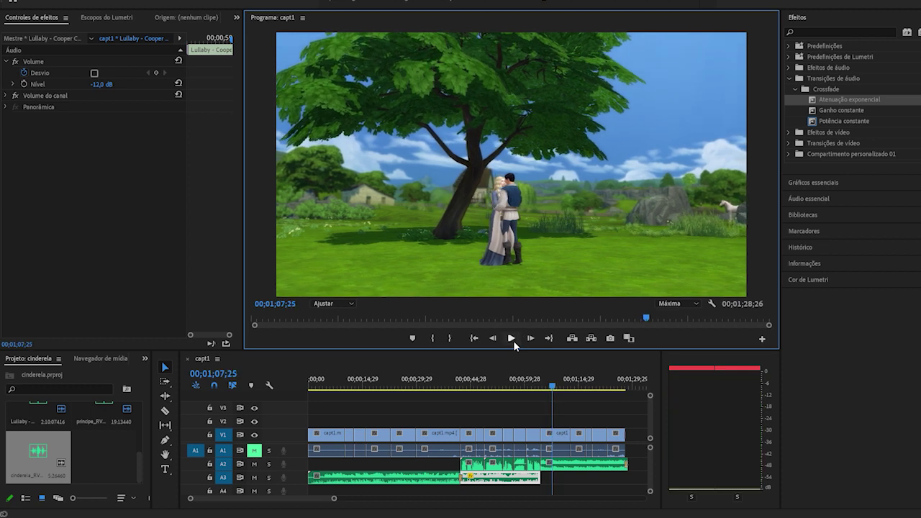